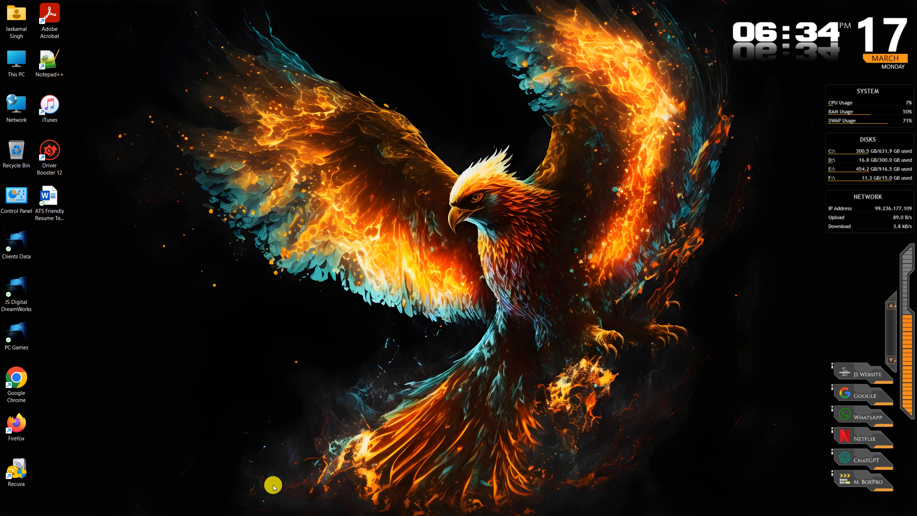
- Launch Word from the Start menu, create a blank document, and maximize the window
{"action": "key", "text": "super"}
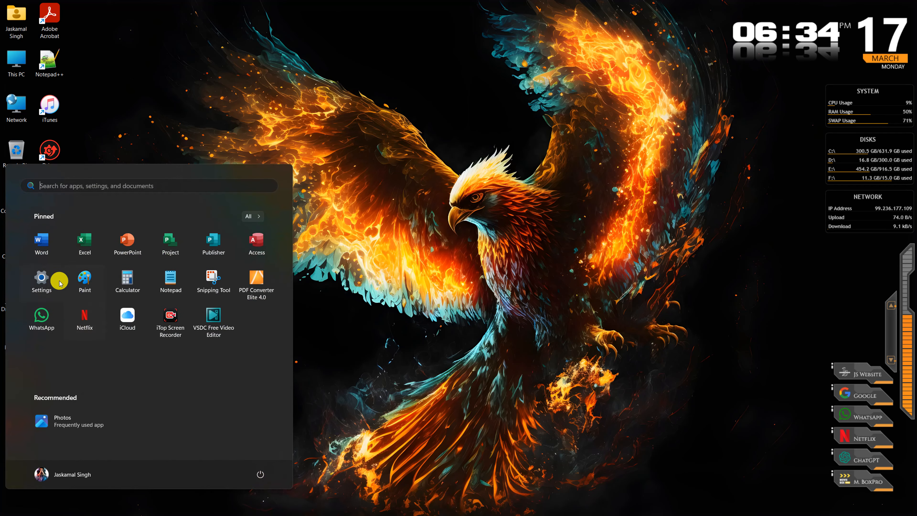
{"action": "left_click", "coordinate": [42, 243]}
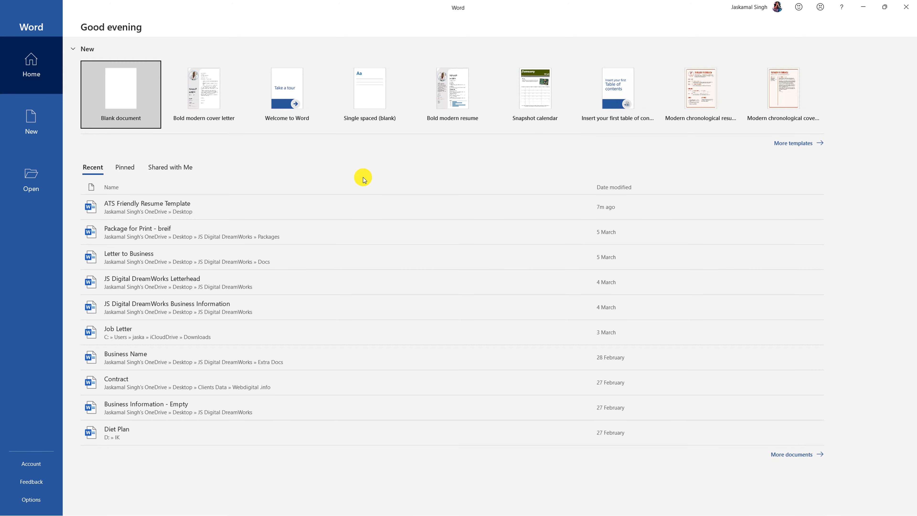
{"action": "left_click", "coordinate": [137, 96]}
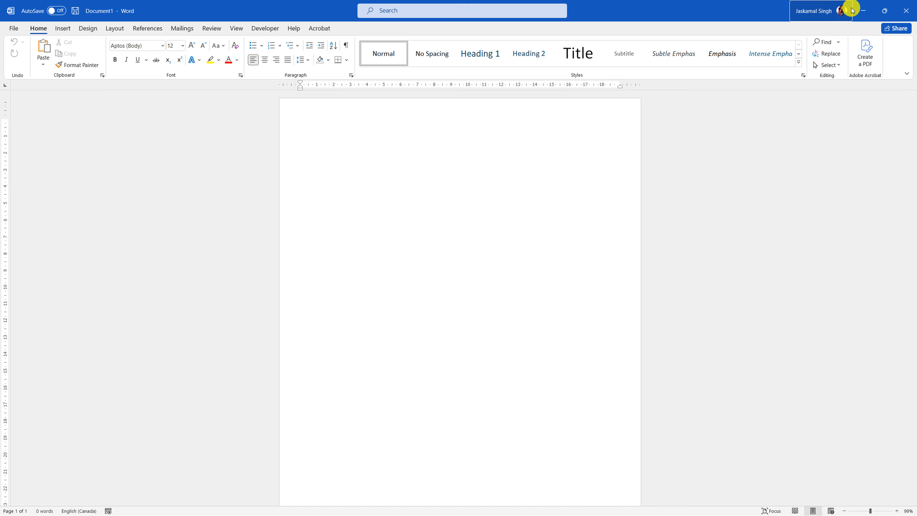
{"action": "left_click_drag", "start_coordinate": [711, 4], "coordinate": [607, 1]}
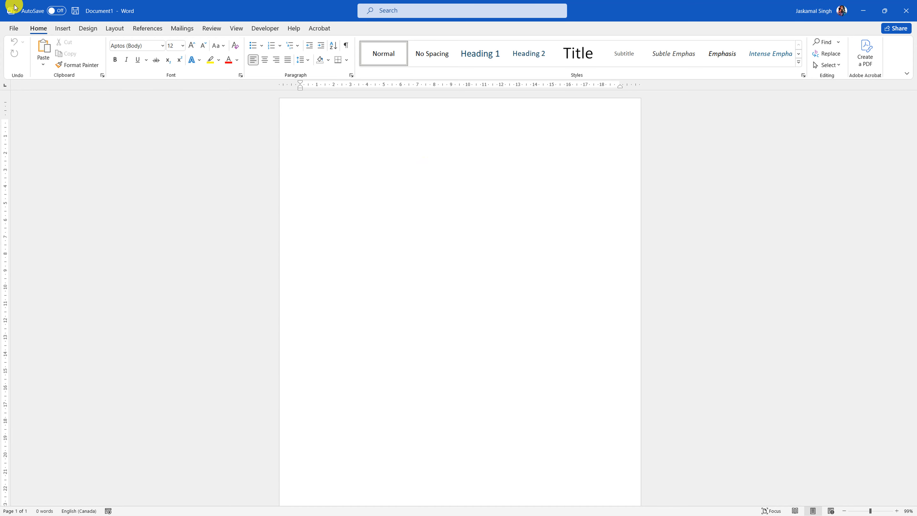
- Set the page margins to the Narrow preset
{"action": "left_click", "coordinate": [88, 29]}
{"action": "left_click", "coordinate": [109, 30]}
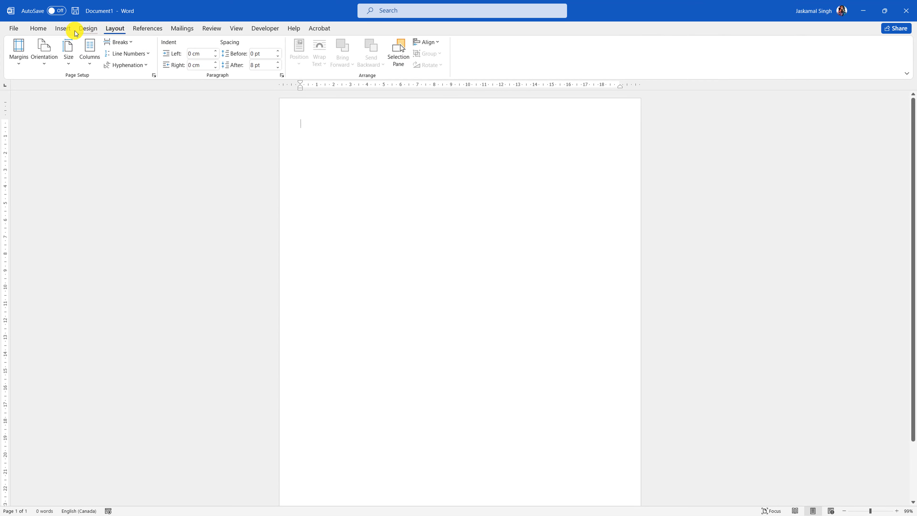
{"action": "left_click", "coordinate": [20, 45]}
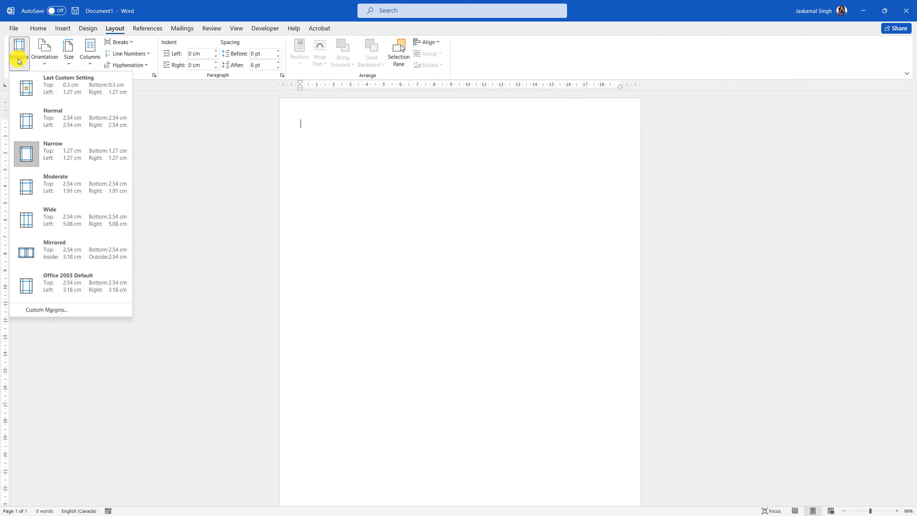
{"action": "left_click", "coordinate": [60, 159]}
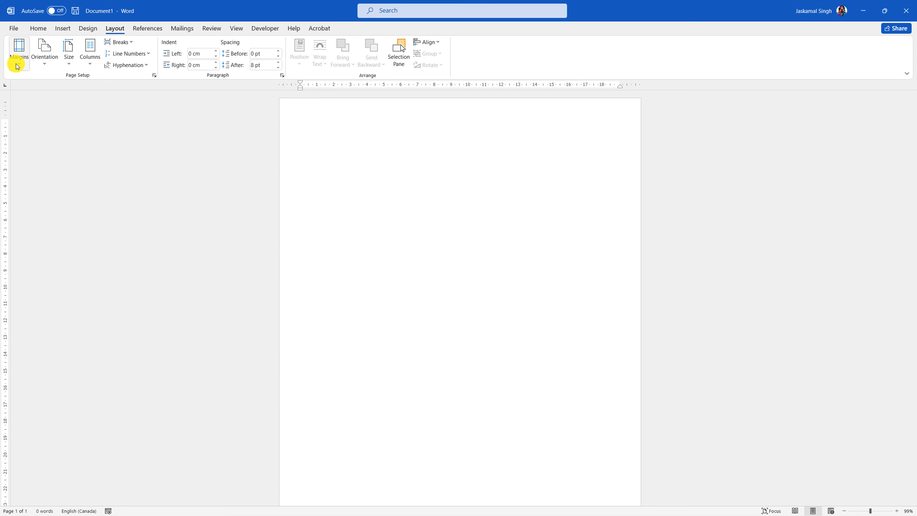
- Type the person's name as a centred Title-style heading and start a new line below
{"action": "left_click", "coordinate": [368, 131]}
{"action": "type", "text": "J Singh"}
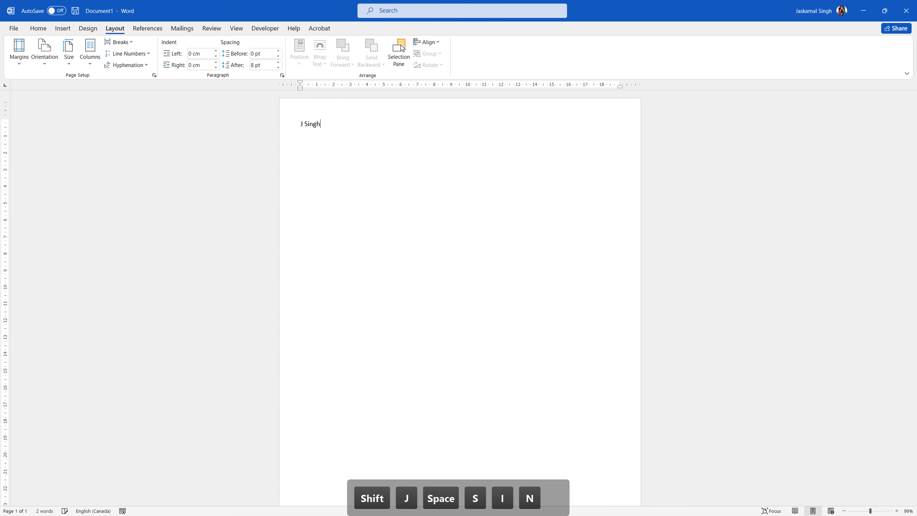
{"action": "left_click", "coordinate": [36, 27]}
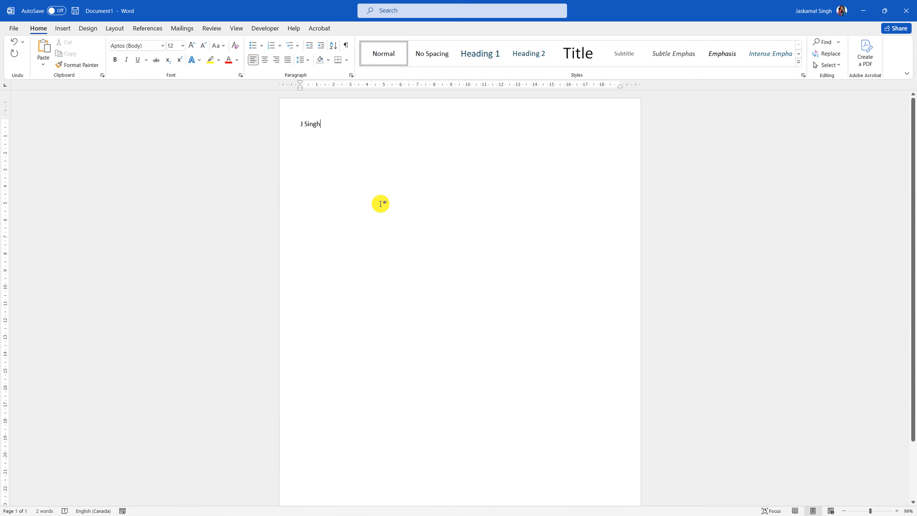
{"action": "left_click", "coordinate": [283, 122]}
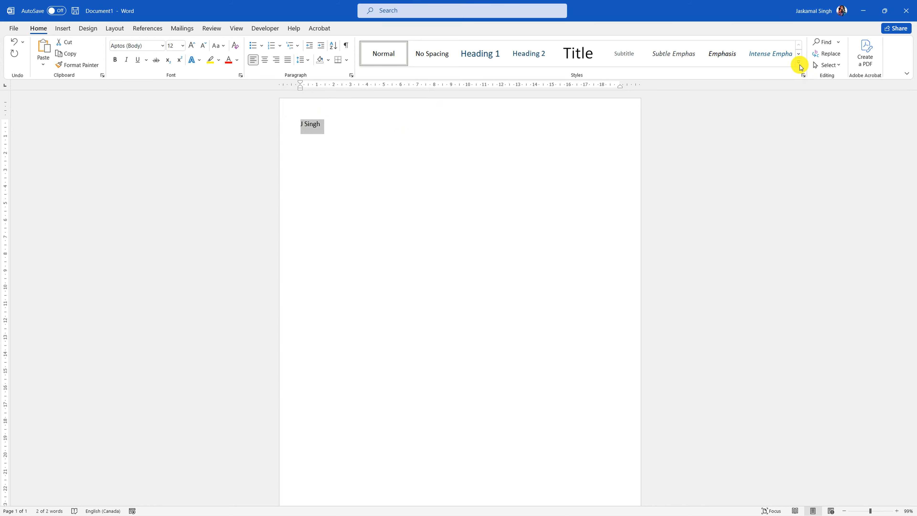
{"action": "left_click", "coordinate": [590, 56]}
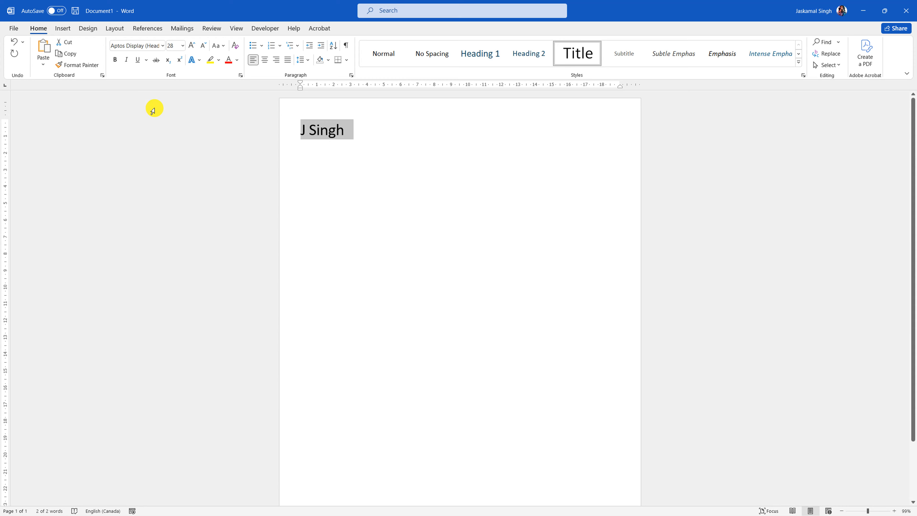
{"action": "left_click", "coordinate": [262, 64]}
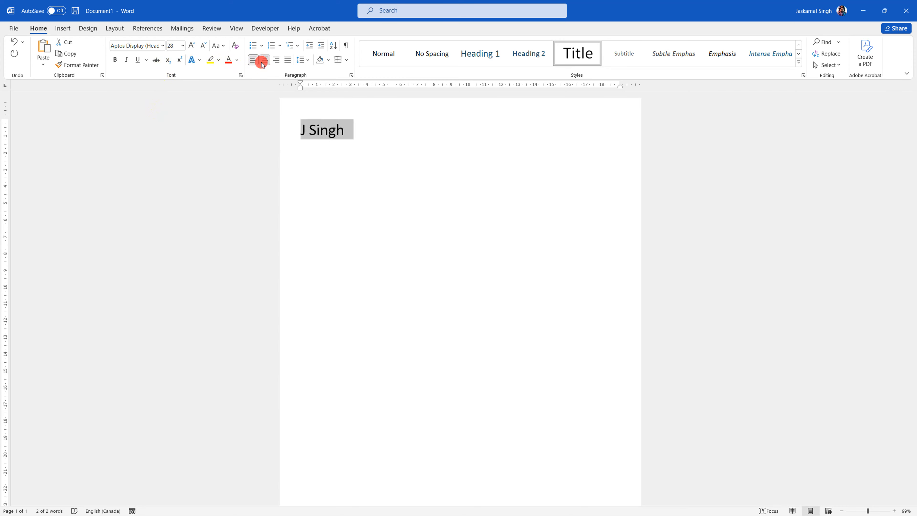
{"action": "left_click", "coordinate": [502, 144]}
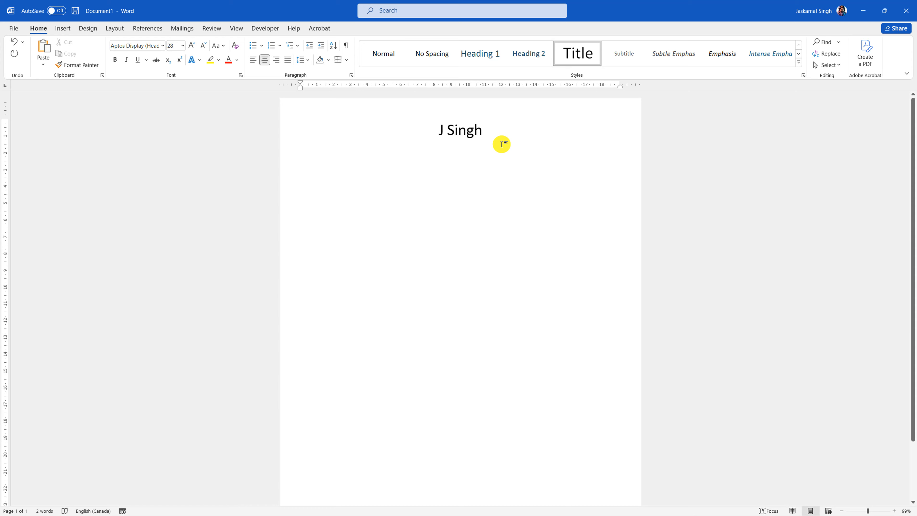
{"action": "key", "text": "Return"}
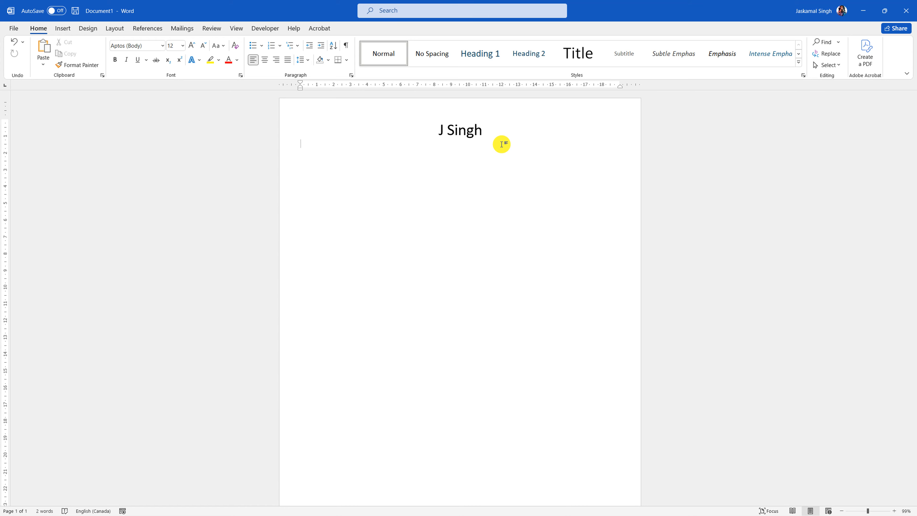
- Type the phone number, e-mail address, 'linkedin ID' and 'Canada' separated by bars, then select the line
{"action": "type", "text": "=;"}
{"action": "key", "text": "BackSpace"}
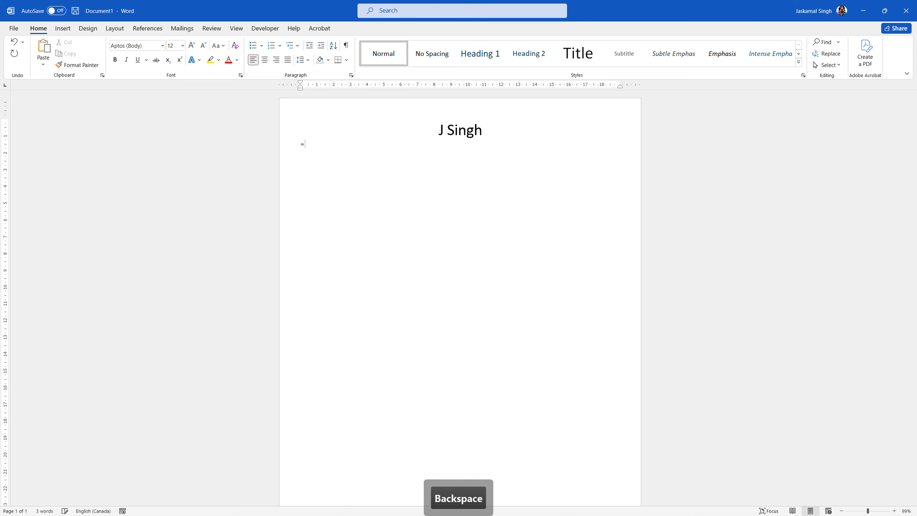
{"action": "type", "text": "47"}
{"action": "key", "text": "Delete"}
{"action": "key", "text": "BackSpace"}
{"action": "key", "text": "BackSpace"}
{"action": "type", "text": "-"}
{"action": "key", "text": "BackSpace"}
{"action": "type", "text": "+1"}
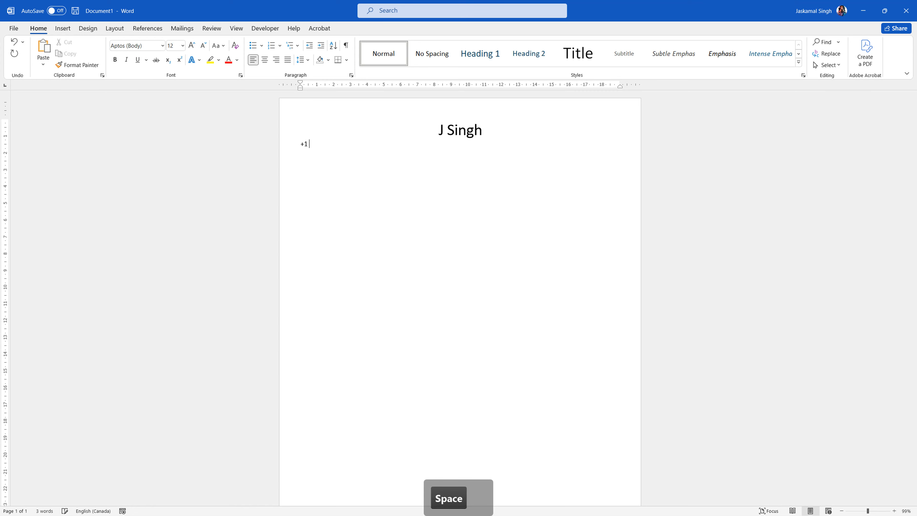
{"action": "left_click", "coordinate": [502, 144]}
{"action": "type", "text": "(705)"}
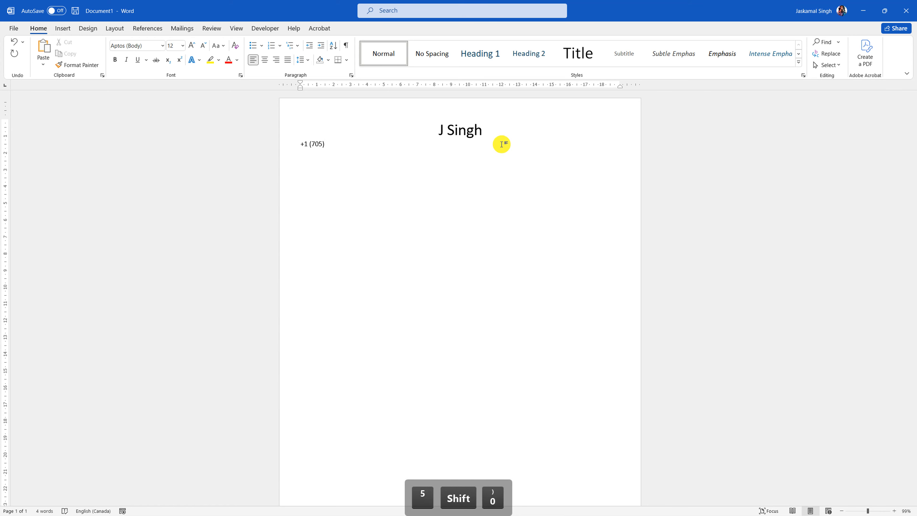
{"action": "type", "text": " 50"}
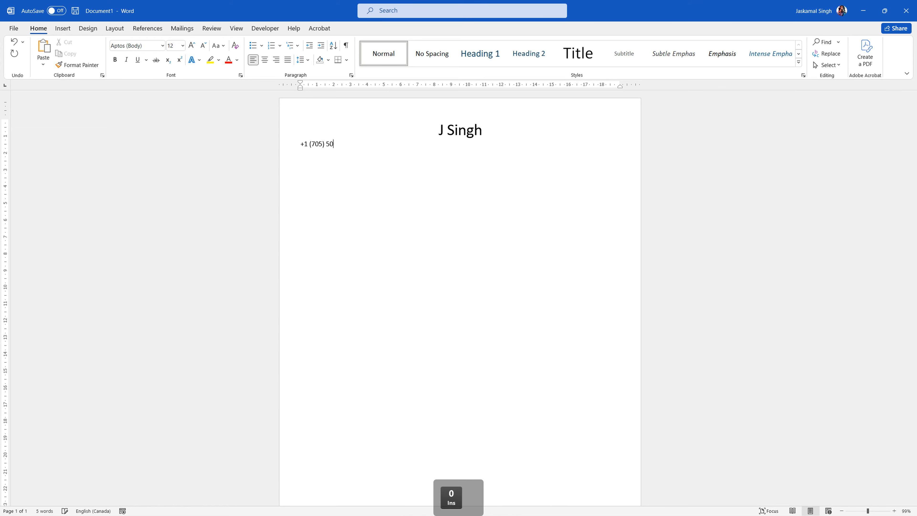
{"action": "type", "text": "0 "}
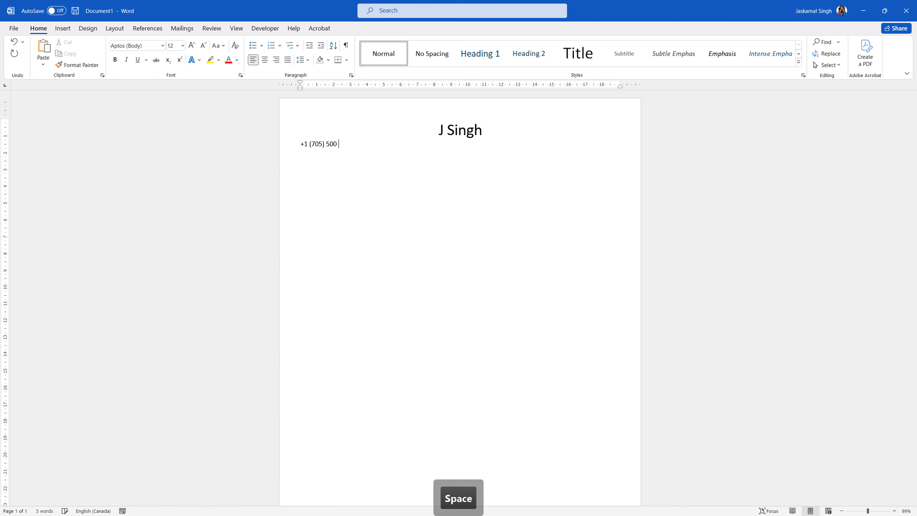
{"action": "type", "text": "XXX"}
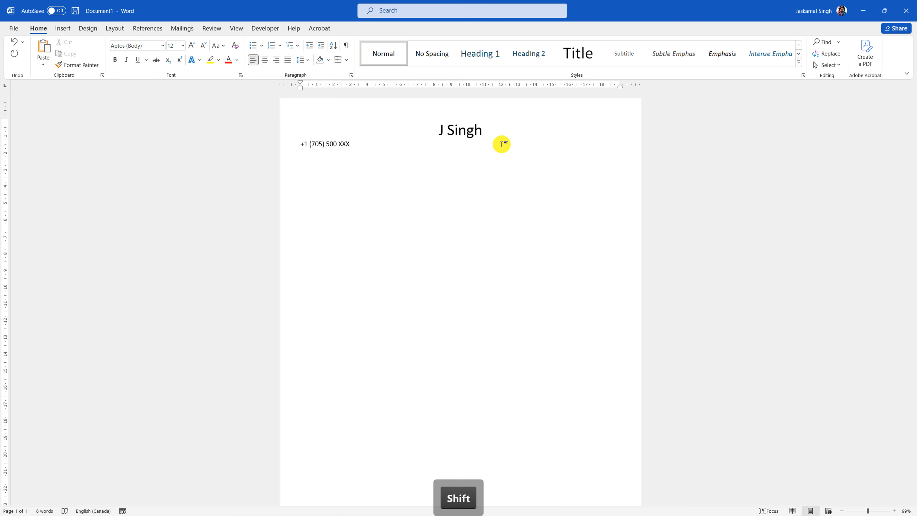
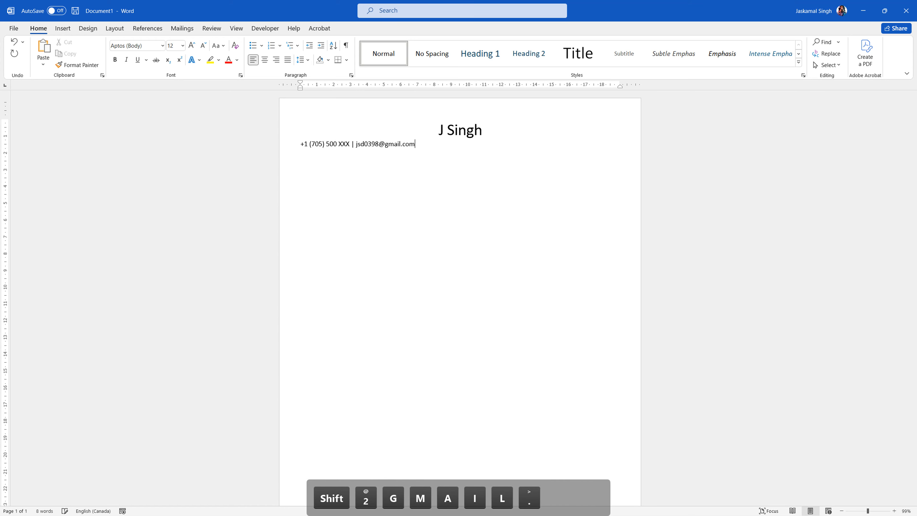
{"action": "type", "text": " |"}
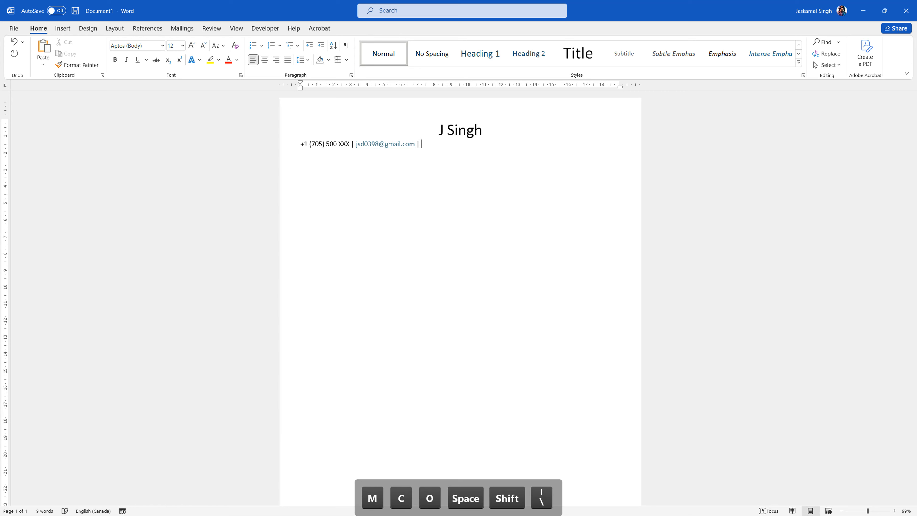
{"action": "type", "text": " link"}
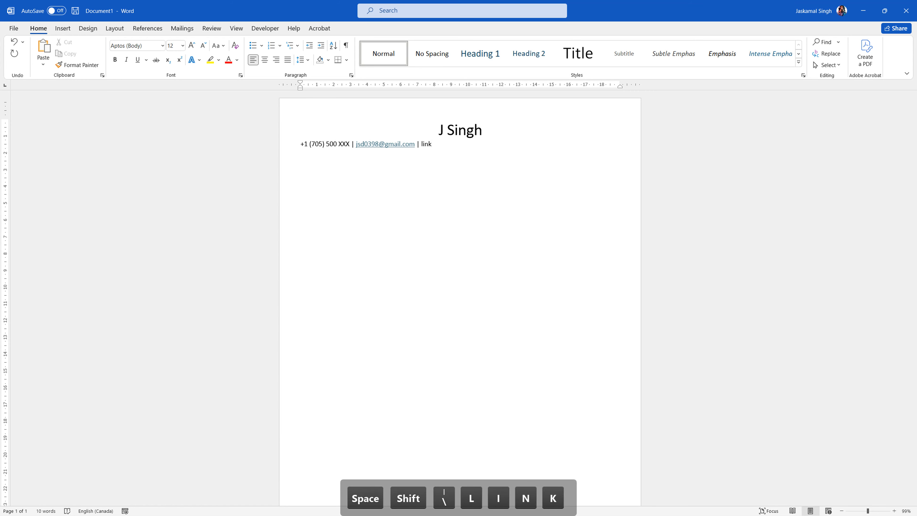
{"action": "type", "text": "edin "}
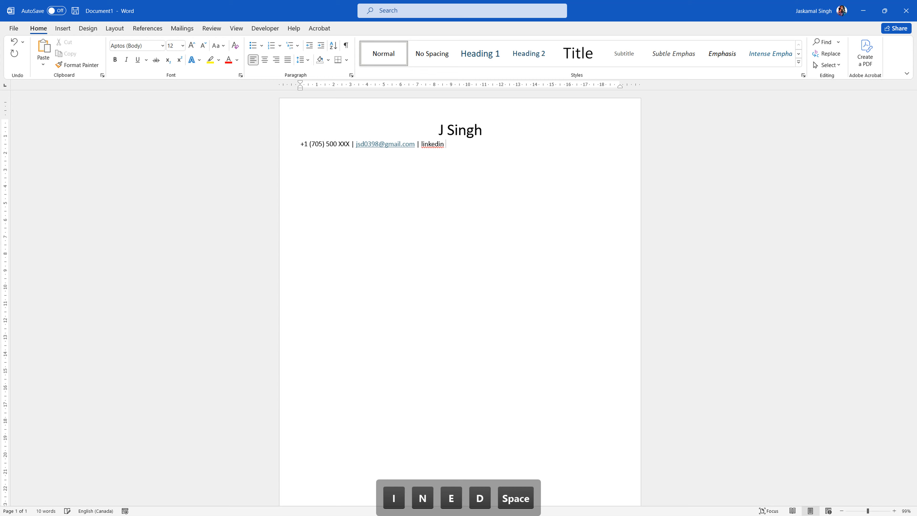
{"action": "type", "text": "ID"}
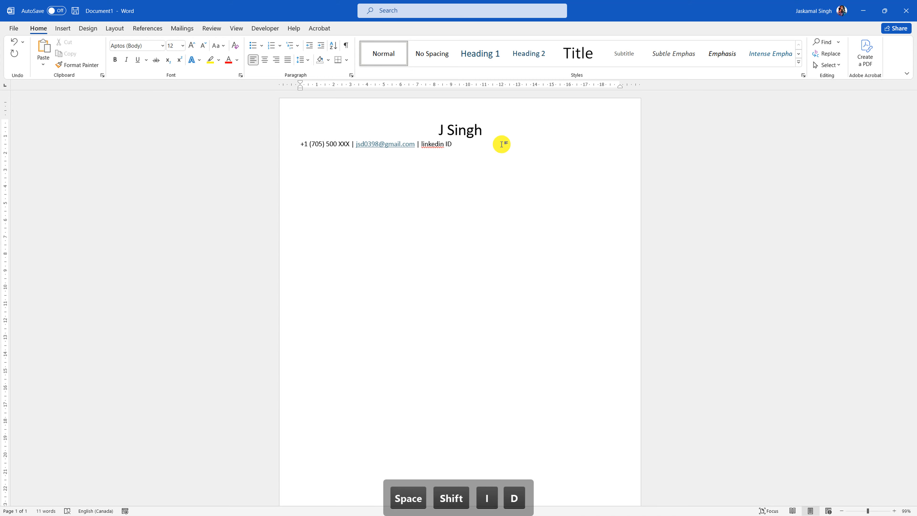
{"action": "type", "text": " |"}
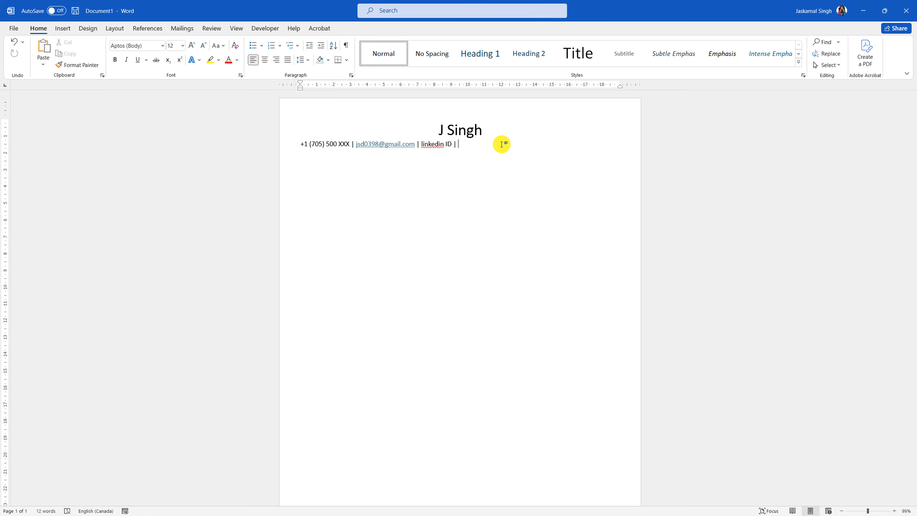
{"action": "type", "text": "Canada"}
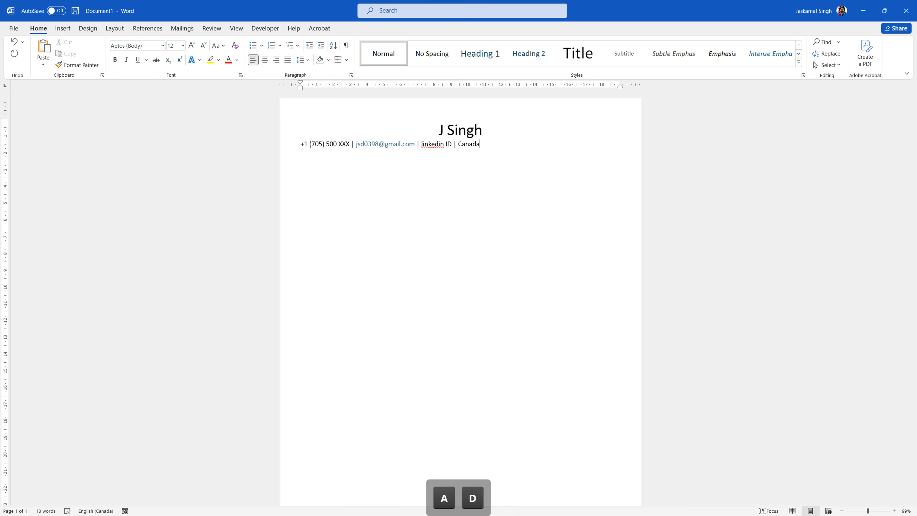
{"action": "left_click", "coordinate": [261, 142]}
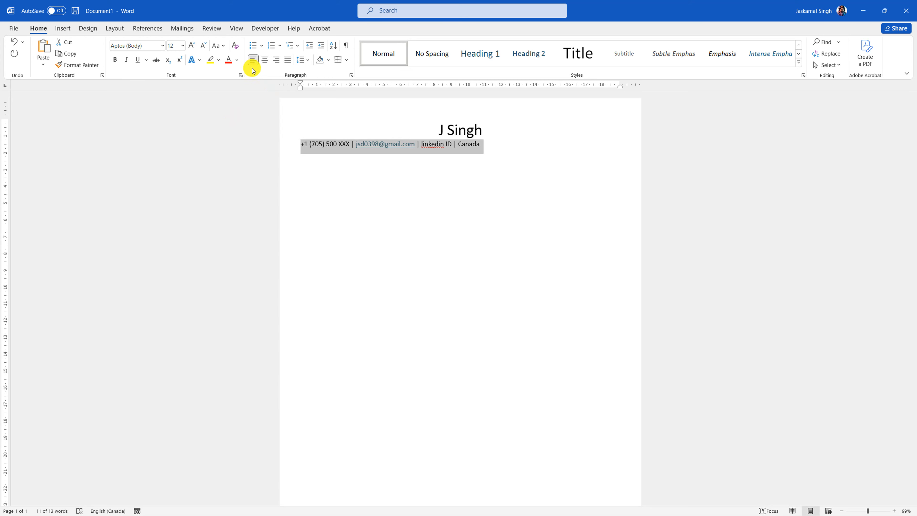
- Shrink the contact line's font and make it italic
{"action": "left_click", "coordinate": [203, 45]}
{"action": "left_click", "coordinate": [128, 60]}
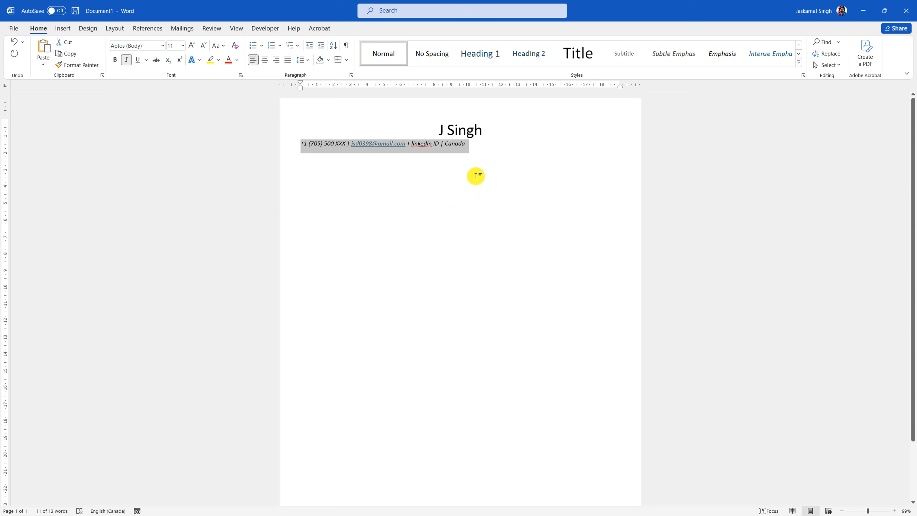
{"action": "left_click", "coordinate": [491, 147]}
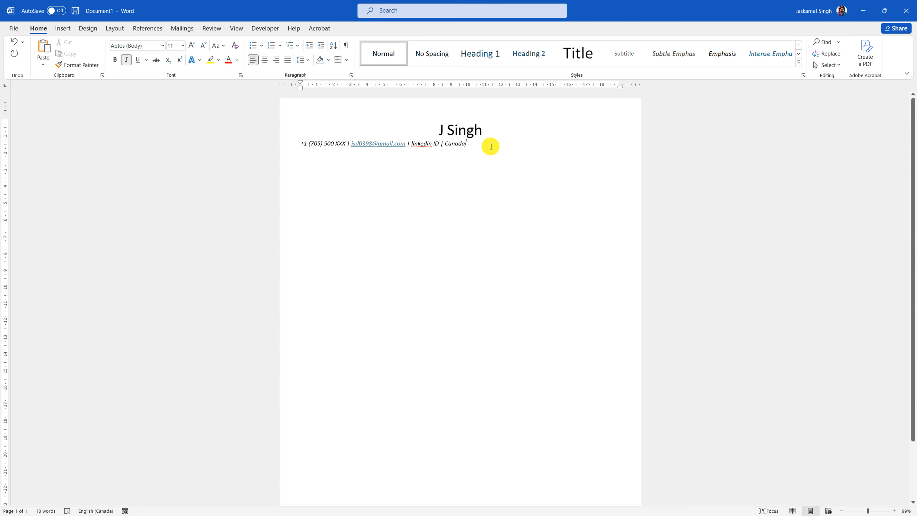
- Make the name a left-aligned Heading 1 and enlarge its font four steps
{"action": "left_click", "coordinate": [273, 128]}
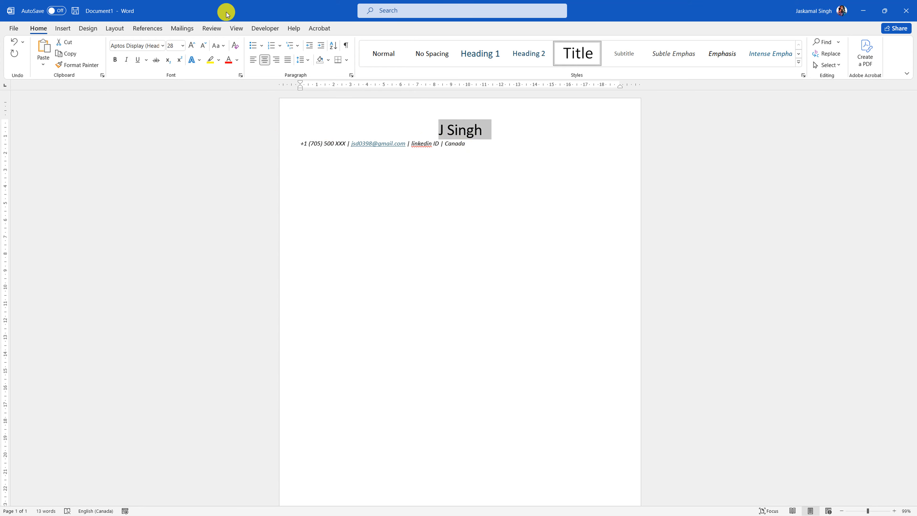
{"action": "left_click", "coordinate": [257, 59]}
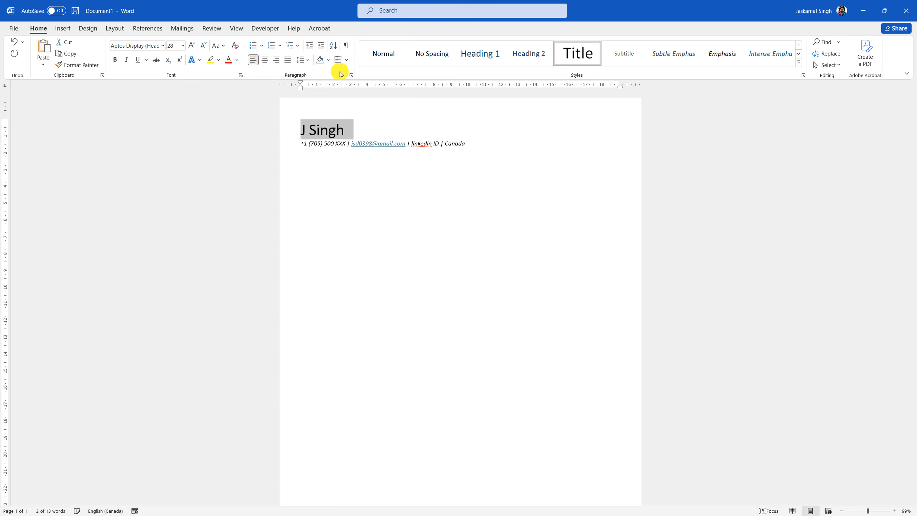
{"action": "left_click", "coordinate": [480, 55]}
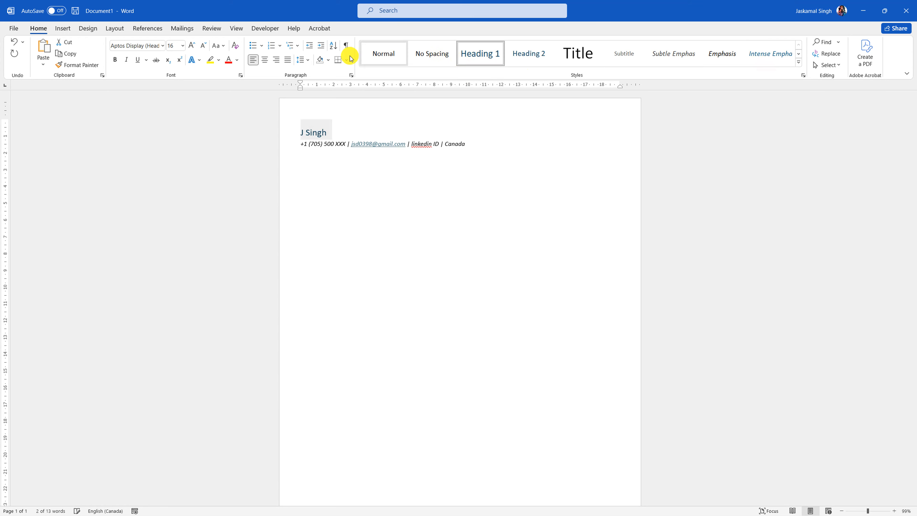
{"action": "left_click", "coordinate": [191, 46]}
{"action": "left_click", "coordinate": [191, 46]}
{"action": "left_click", "coordinate": [191, 46]}
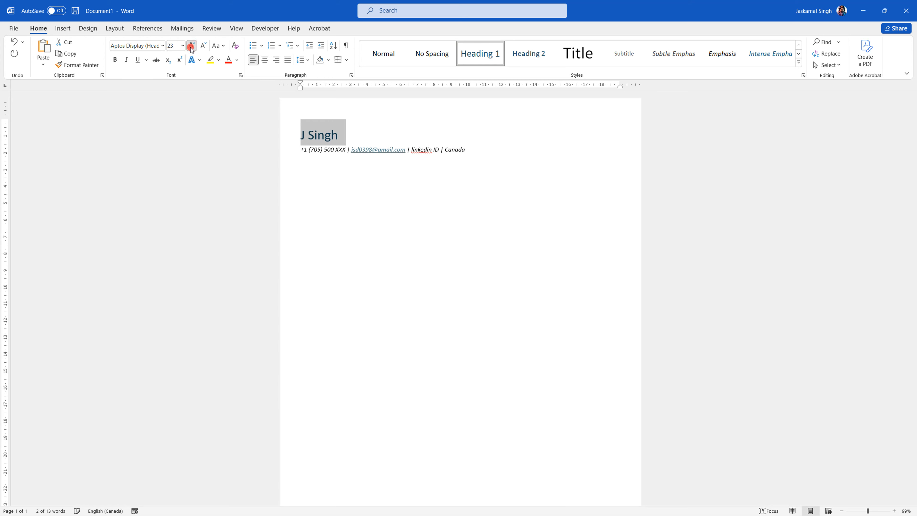
{"action": "left_click", "coordinate": [191, 47]}
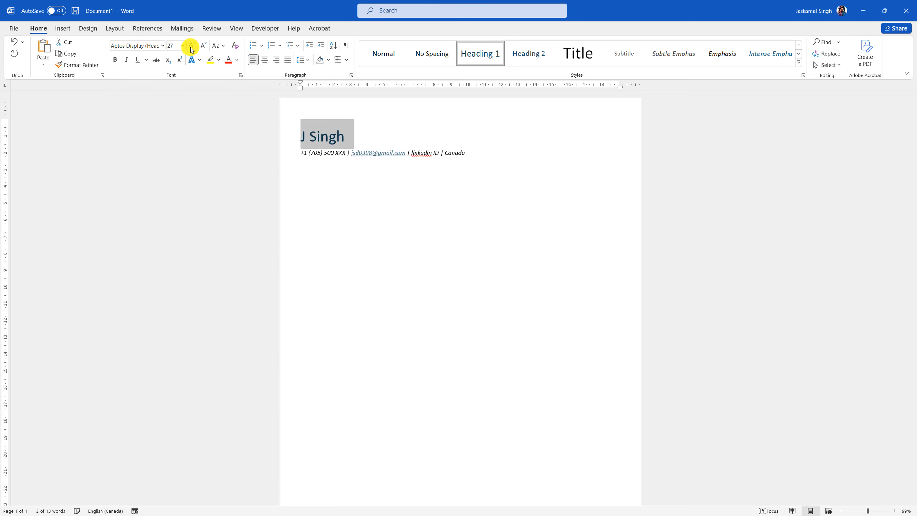
{"action": "left_click", "coordinate": [344, 169]}
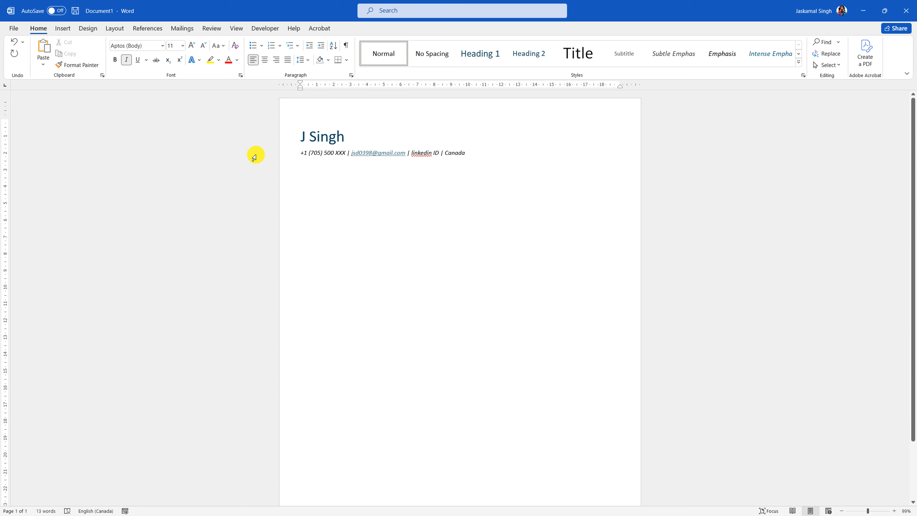
- Try underlining the contact line, undo the underline, and bring up the Shapes gallery
{"action": "left_click", "coordinate": [255, 157]}
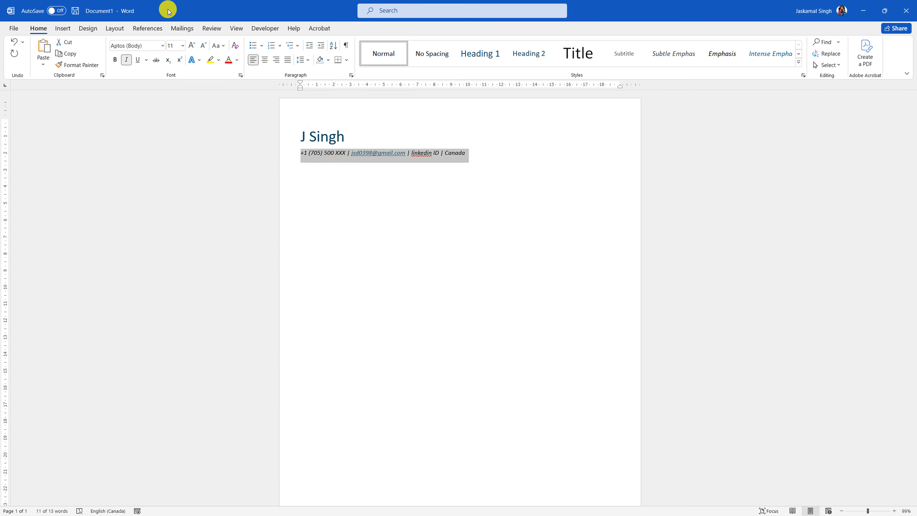
{"action": "left_click", "coordinate": [137, 61]}
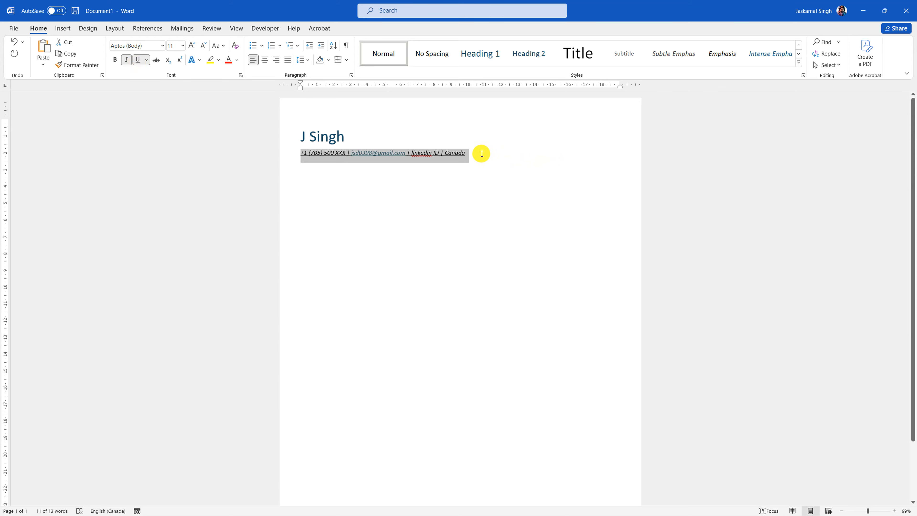
{"action": "left_click", "coordinate": [138, 60]}
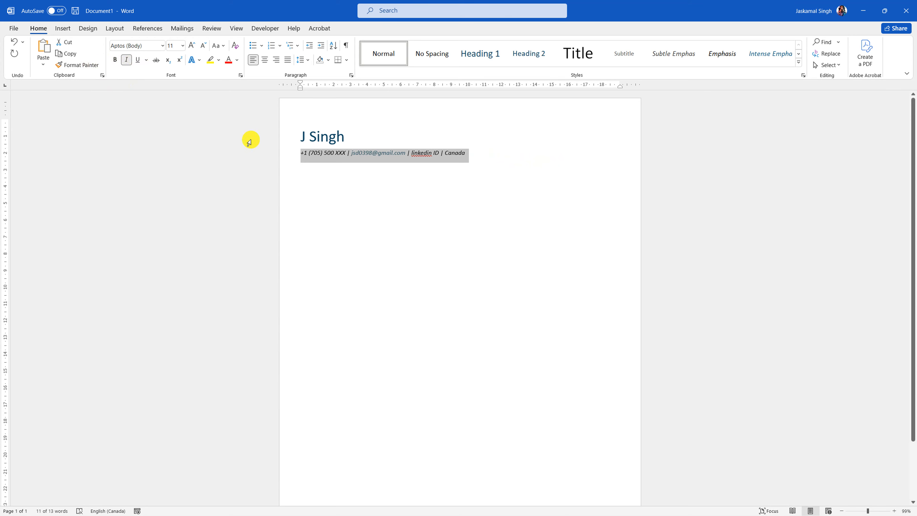
{"action": "left_click", "coordinate": [63, 28]}
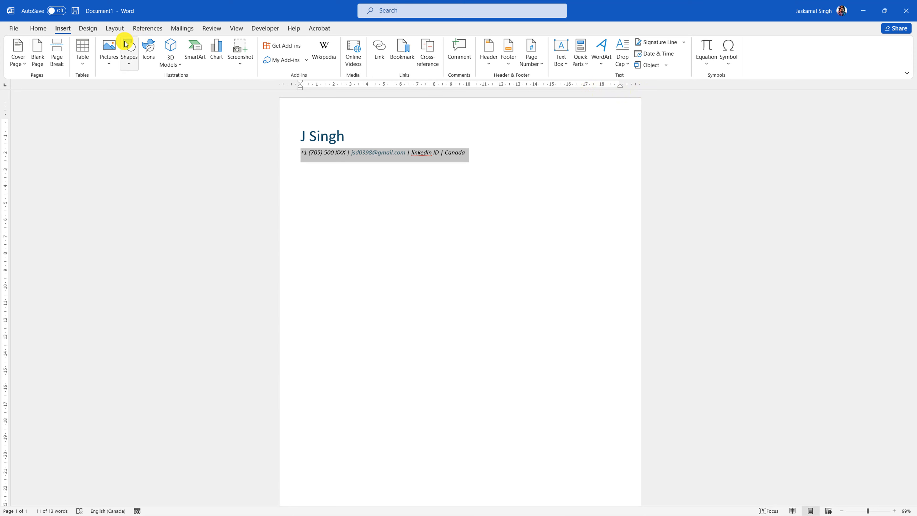
{"action": "left_click", "coordinate": [129, 55]}
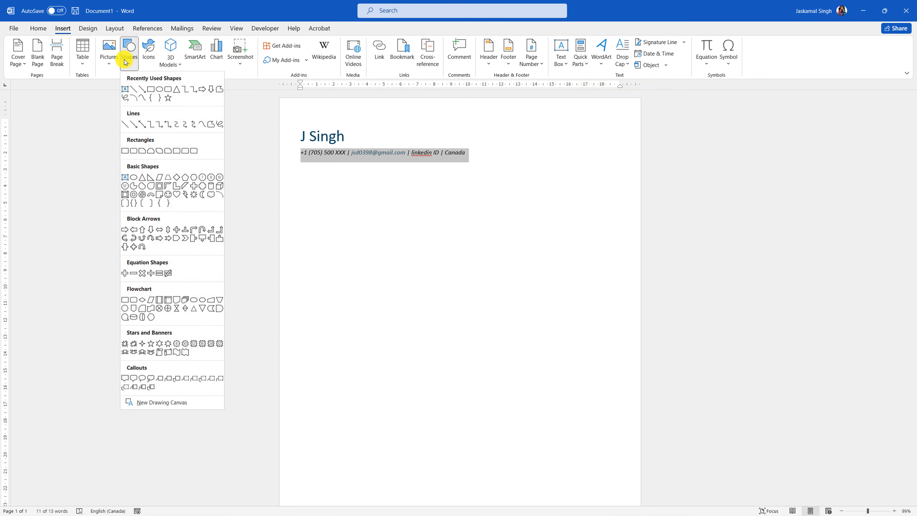
- Draw a straight line across the page under the contact line and style it thick black
{"action": "left_click", "coordinate": [132, 90]}
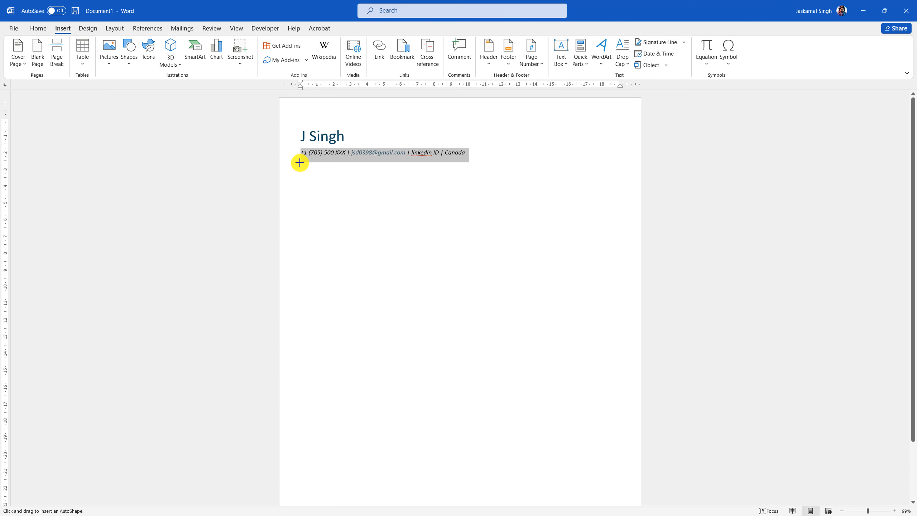
{"action": "left_click_drag", "start_coordinate": [300, 163], "coordinate": [612, 162]}
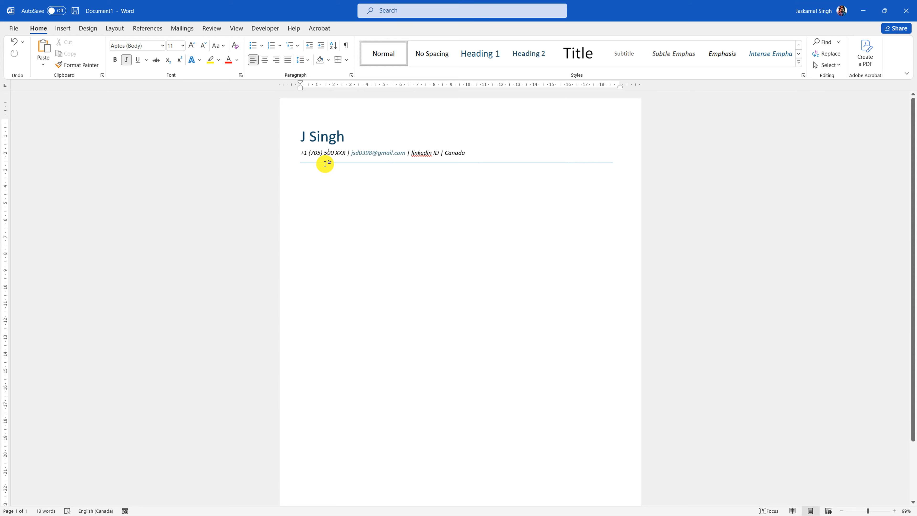
{"action": "left_click", "coordinate": [276, 163]}
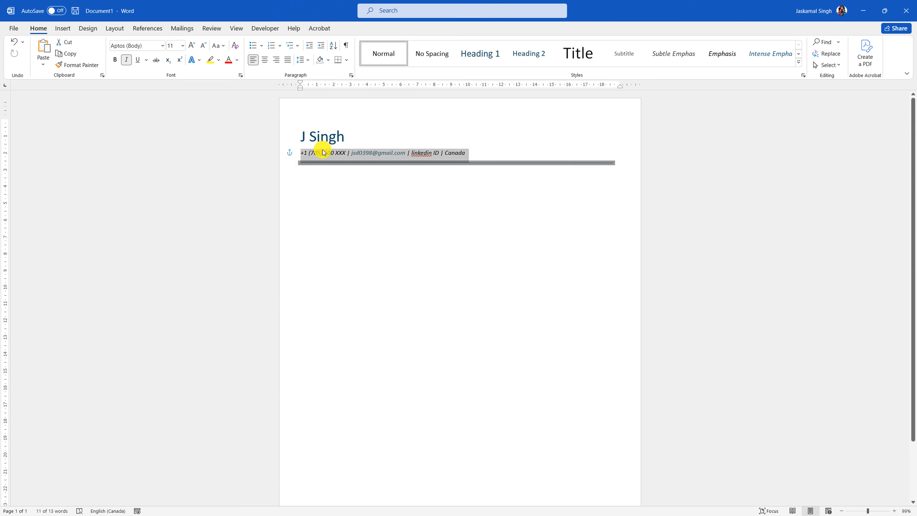
{"action": "left_click", "coordinate": [324, 163]}
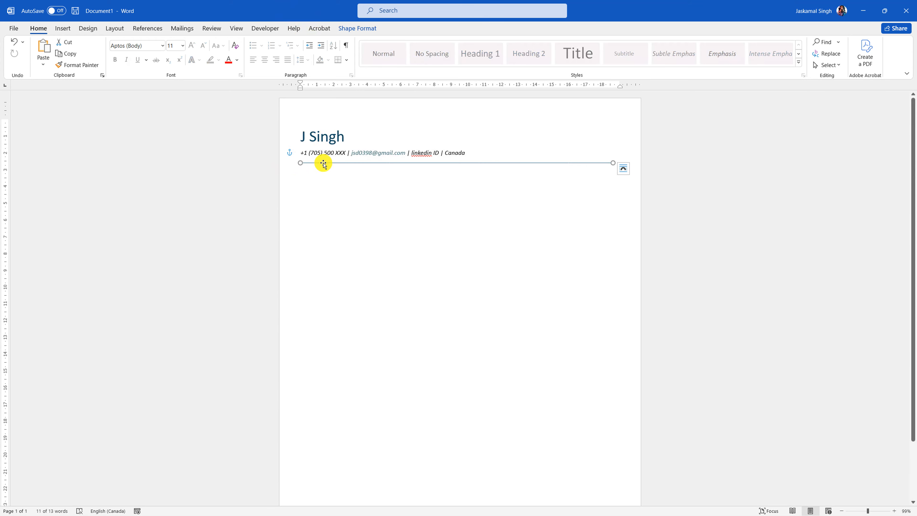
{"action": "left_click", "coordinate": [347, 28]}
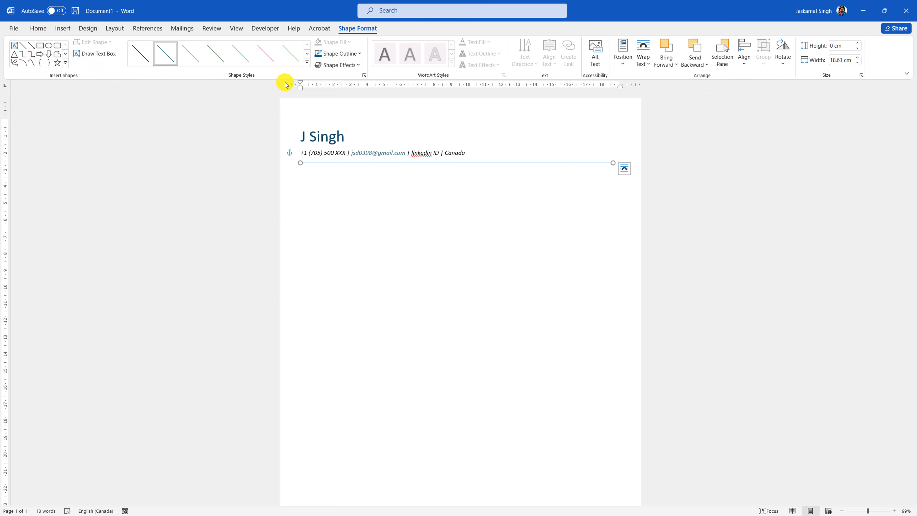
{"action": "left_click", "coordinate": [306, 64]}
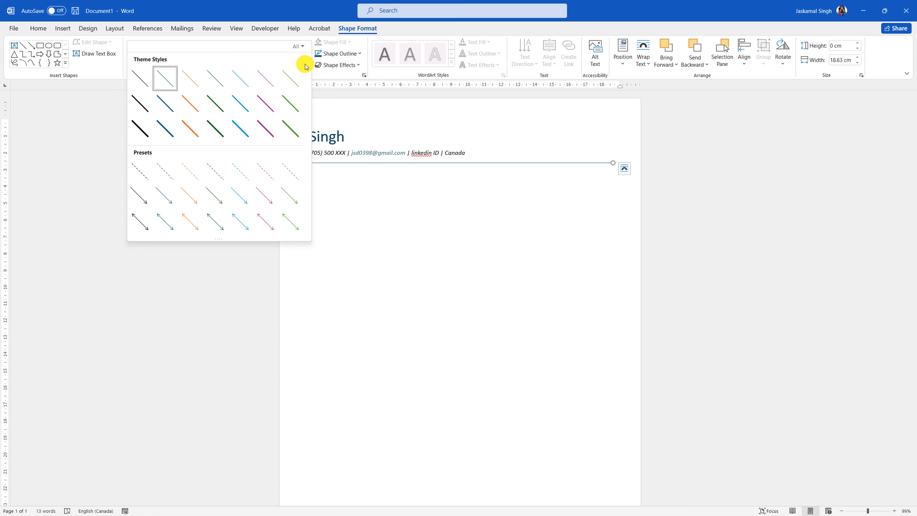
{"action": "left_click", "coordinate": [147, 123]}
{"action": "left_click", "coordinate": [477, 195]}
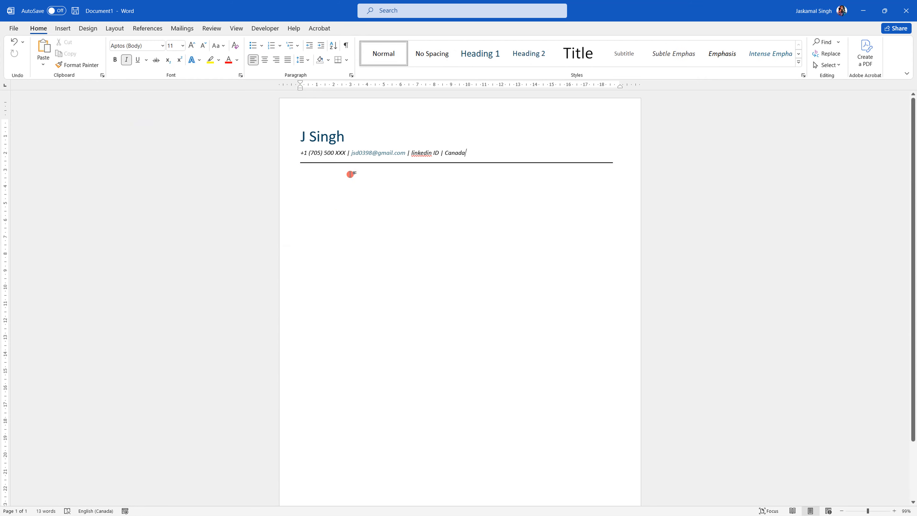
{"action": "key", "text": "Return"}
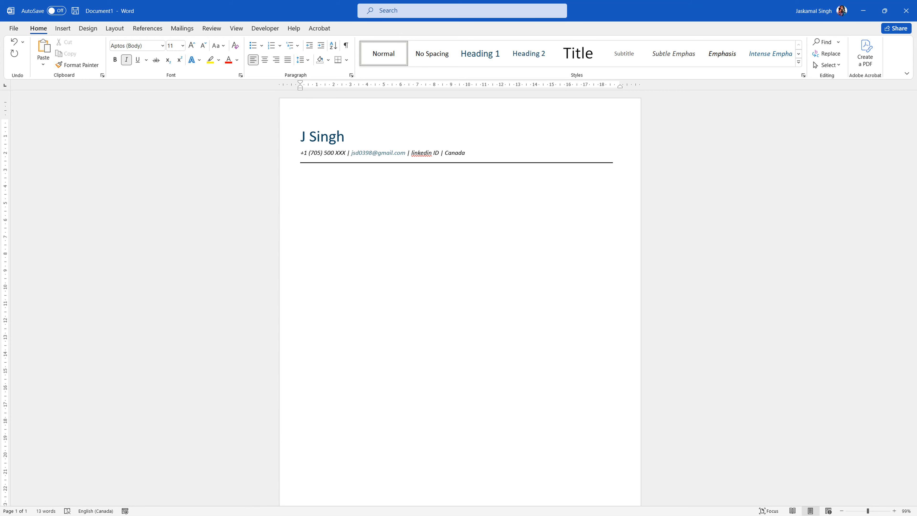
- Add 'Professional Summary' as a Heading 1 with a new line beneath it
{"action": "type", "text": "Pr"}
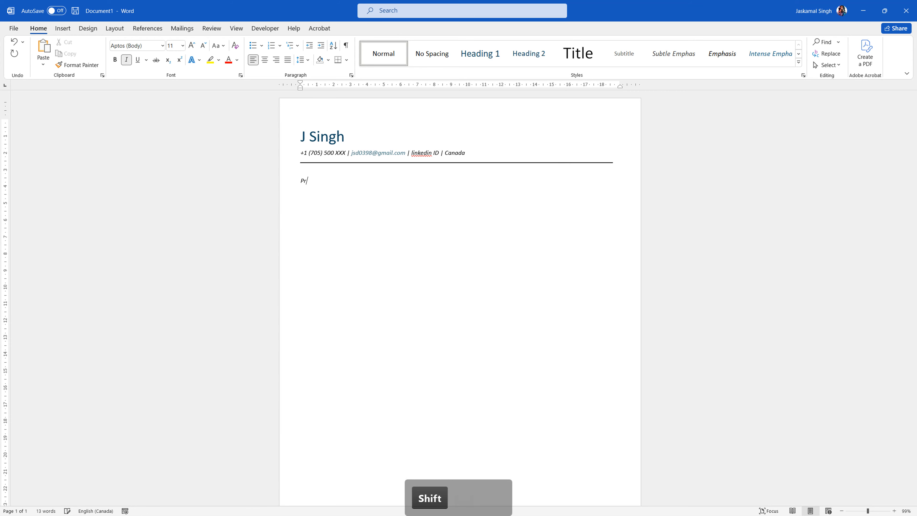
{"action": "type", "text": "ofessional S"}
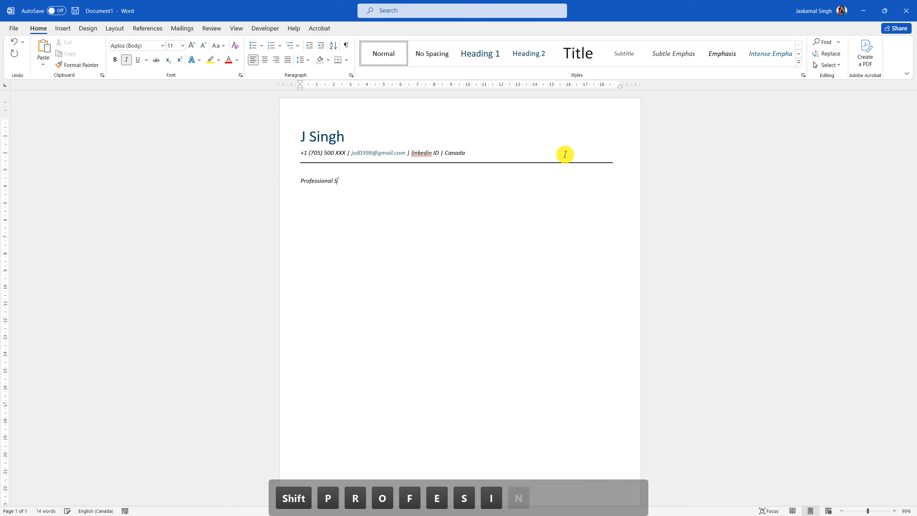
{"action": "type", "text": "ummary"}
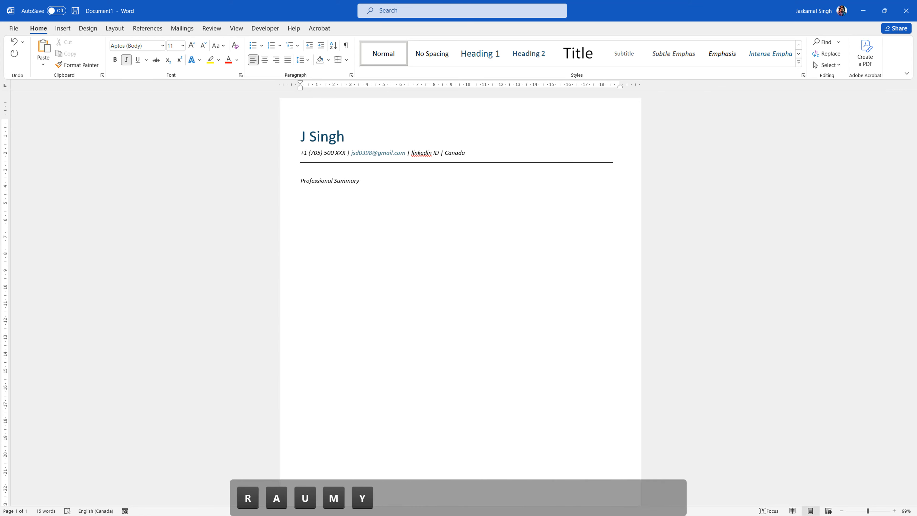
{"action": "left_click", "coordinate": [276, 173]}
{"action": "left_click", "coordinate": [281, 180]}
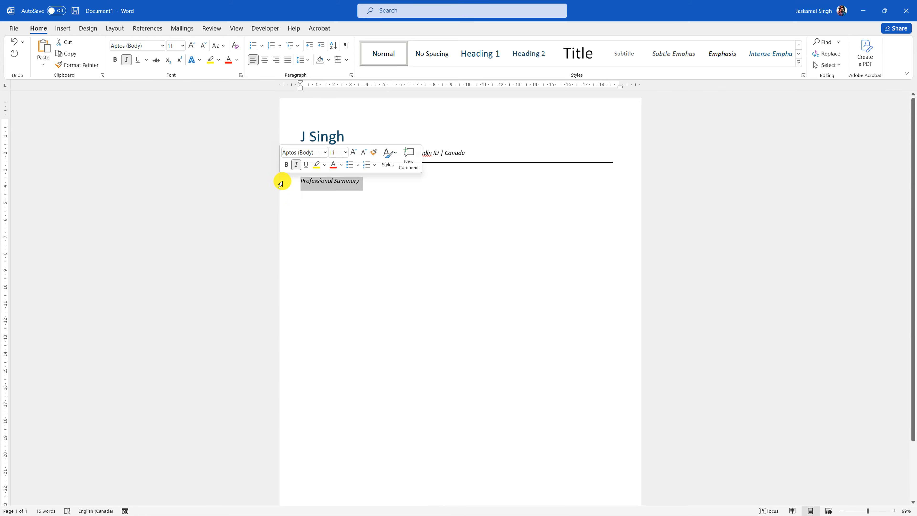
{"action": "left_click", "coordinate": [491, 54]}
{"action": "left_click", "coordinate": [436, 187]}
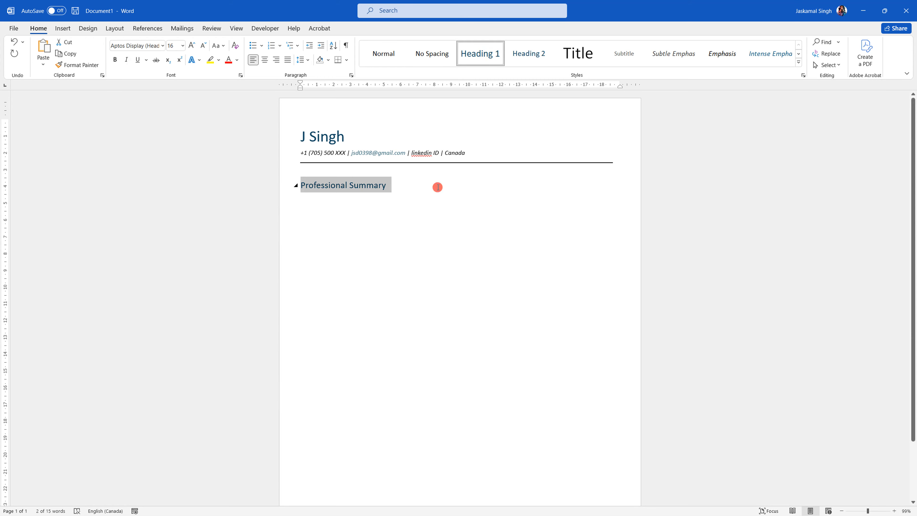
{"action": "key", "text": "Return"}
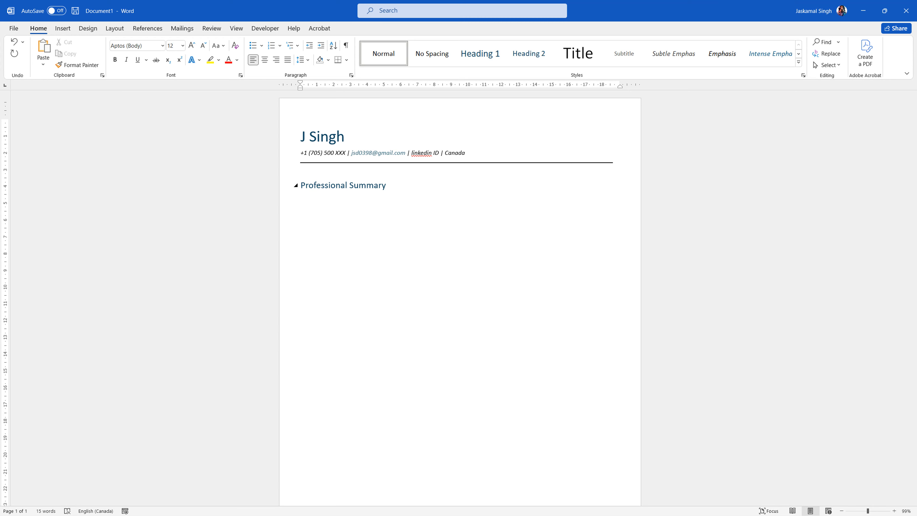
- Type three 'X' placeholder lines and remove the space after their paragraphs
{"action": "type", "text": "X"}
{"action": "key", "text": "Return"}
{"action": "type", "text": "X"}
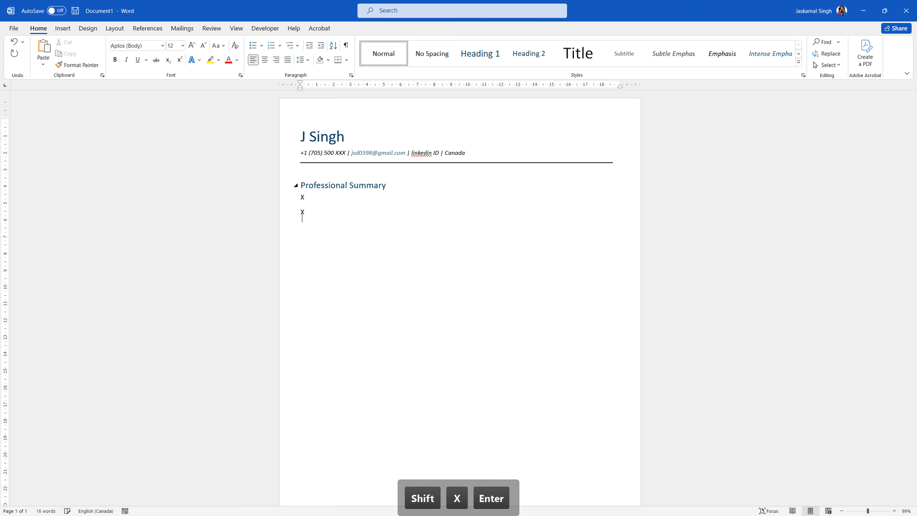
{"action": "key", "text": "shift+Return"}
{"action": "type", "text": "X"}
{"action": "left_click", "coordinate": [273, 199]}
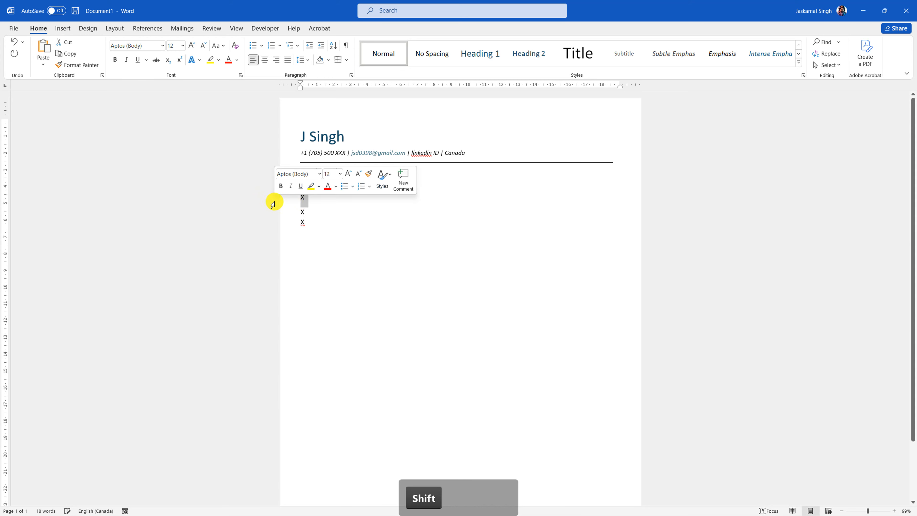
{"action": "left_click", "coordinate": [301, 60]}
{"action": "left_click", "coordinate": [311, 170]}
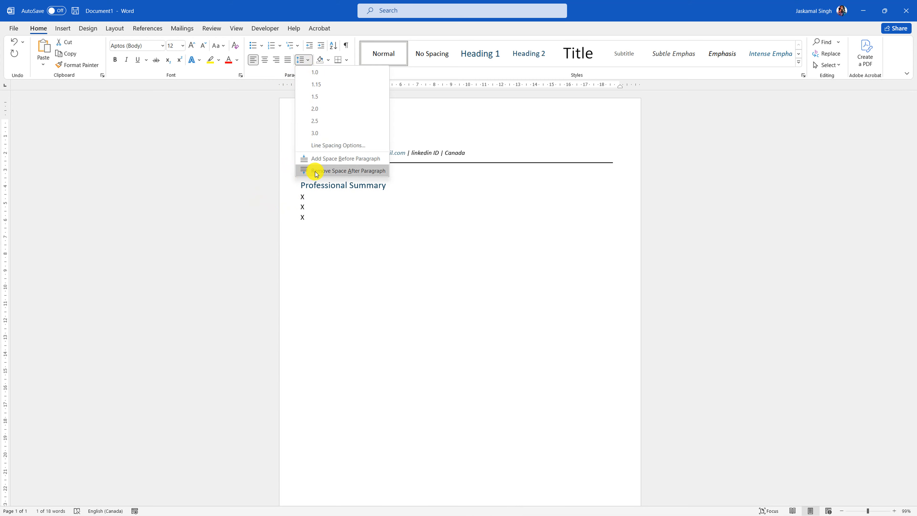
{"action": "left_click", "coordinate": [358, 236]}
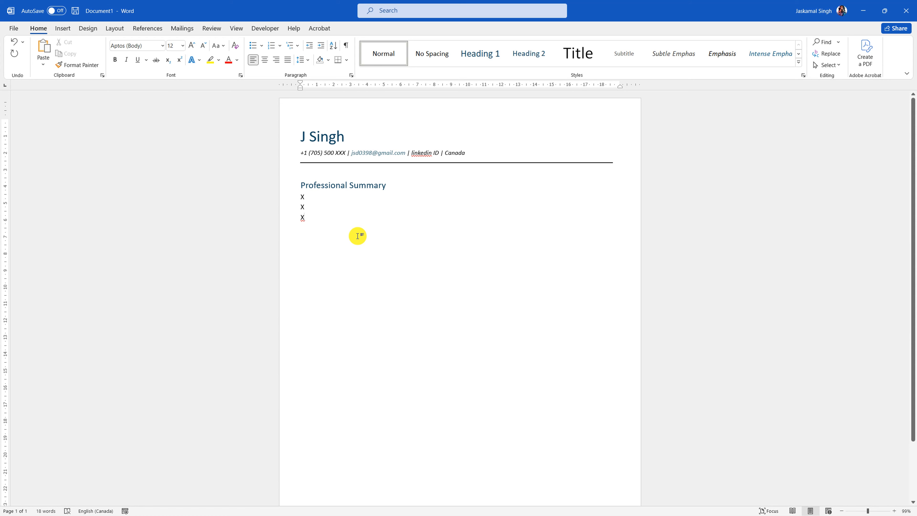
{"action": "key", "text": "Return"}
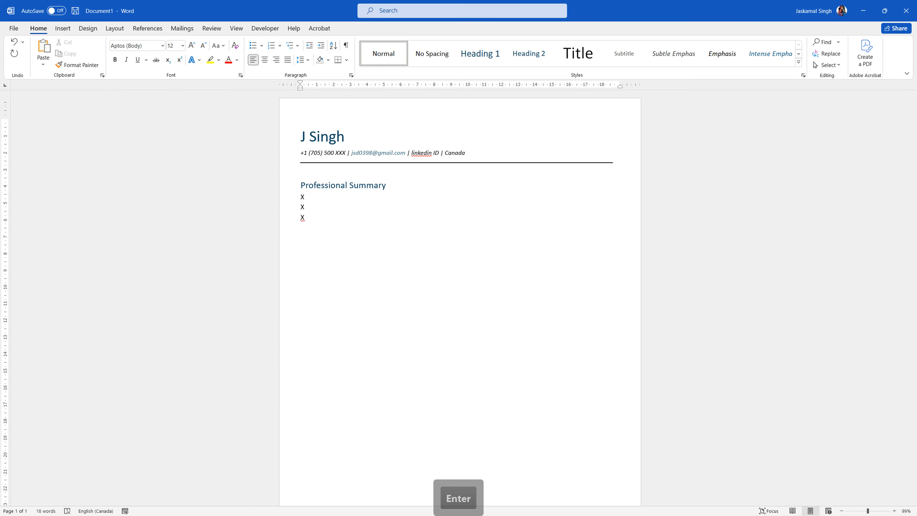
- Add 'Work Experience' as a Heading 1 with a body line beneath it
{"action": "type", "text": "E"}
{"action": "key", "text": "BackSpace"}
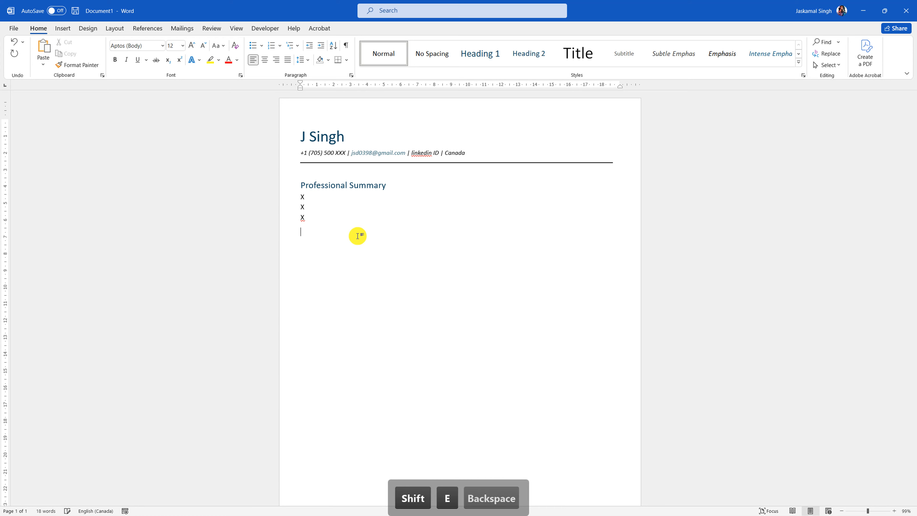
{"action": "type", "text": "Work Experience"}
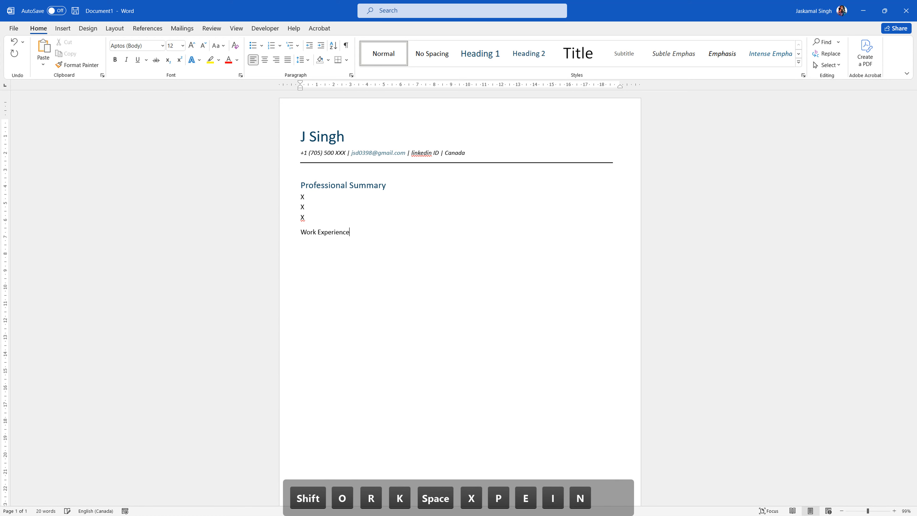
{"action": "key", "text": "Return"}
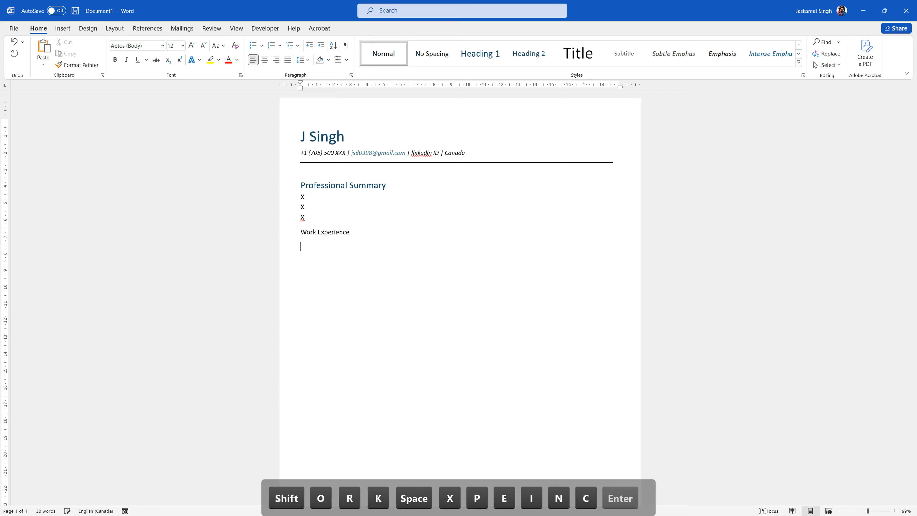
{"action": "left_click", "coordinate": [282, 232]}
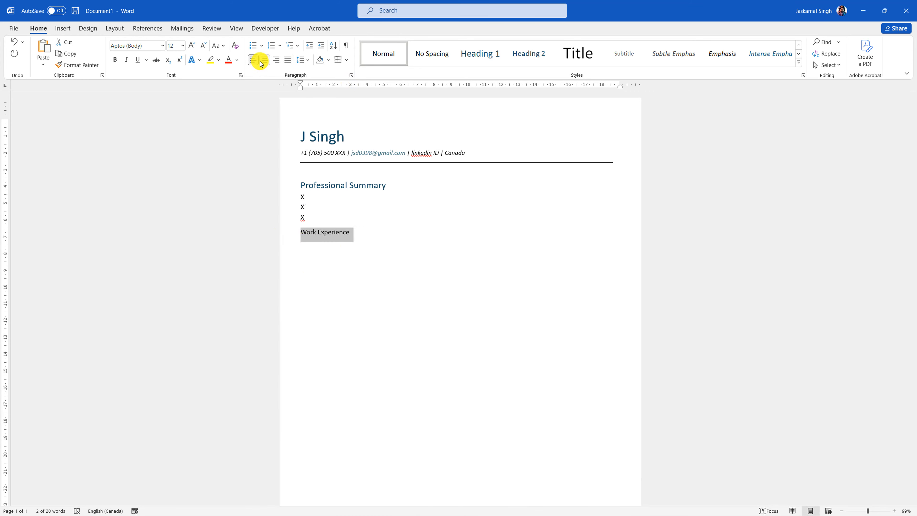
{"action": "left_click", "coordinate": [476, 53]}
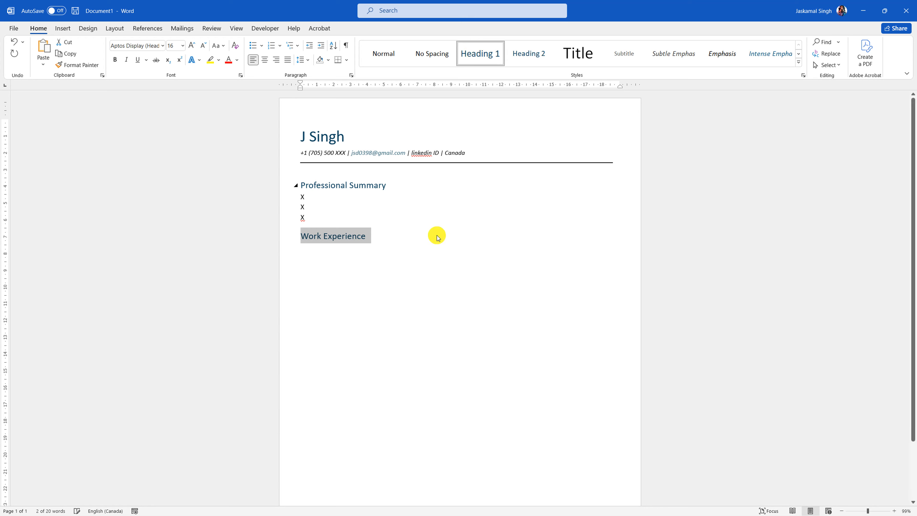
{"action": "left_click", "coordinate": [387, 235]}
{"action": "key", "text": "Return"}
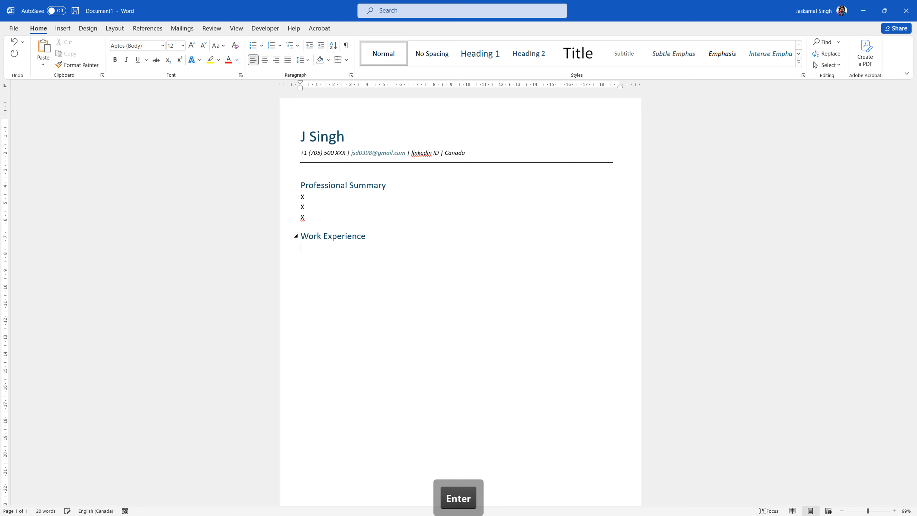
- Add bulleted 'Experience 1' and 'Experience 2', end the list, and type 'Education'
{"action": "left_click", "coordinate": [253, 46]}
{"action": "type", "text": "Exper"}
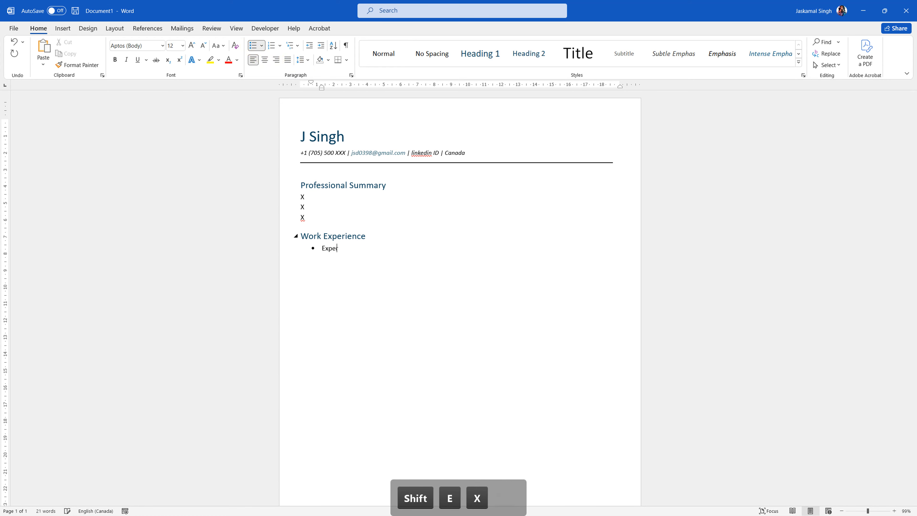
{"action": "type", "text": "ience 1"}
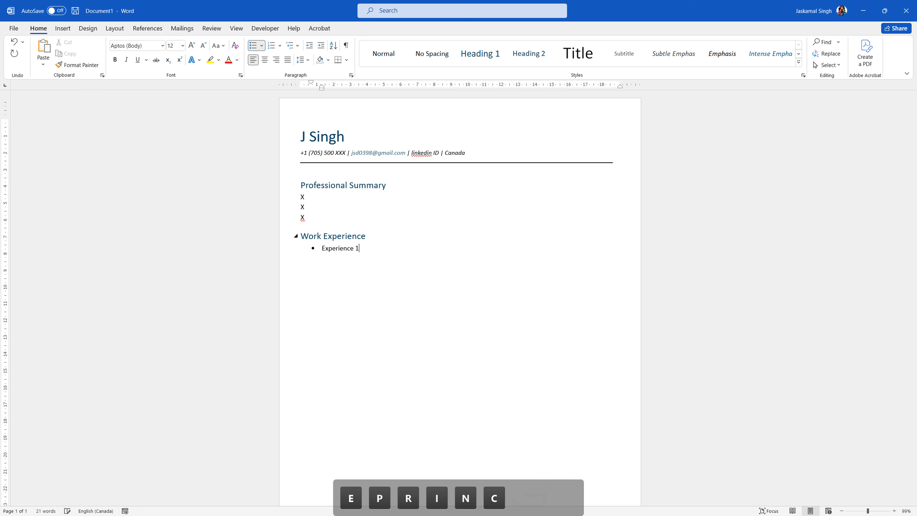
{"action": "key", "text": "Return"}
{"action": "type", "text": "Expe"}
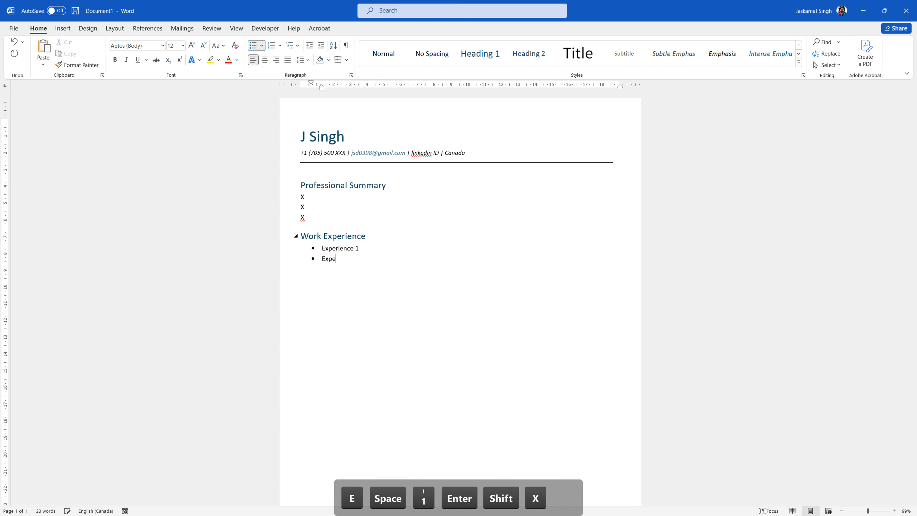
{"action": "type", "text": "rience 2"}
{"action": "key", "text": "Return"}
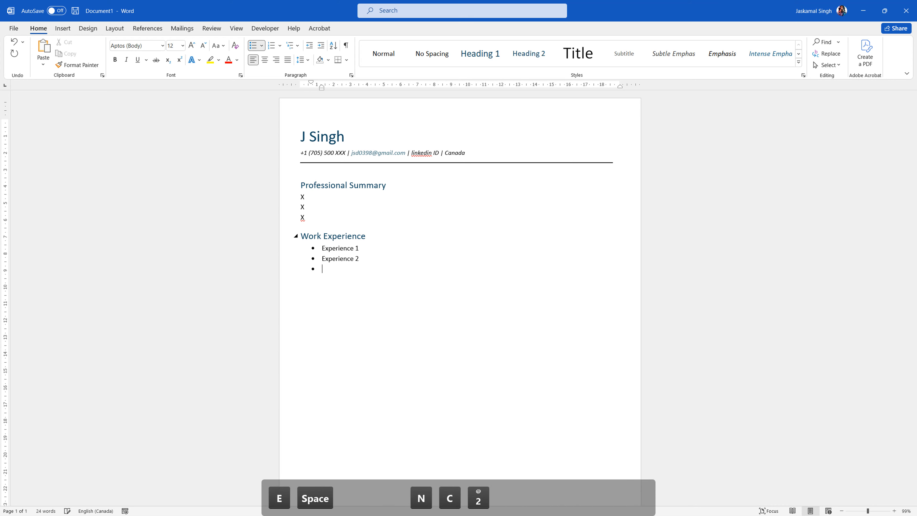
{"action": "key", "text": "BackSpace"}
{"action": "key", "text": "BackSpace"}
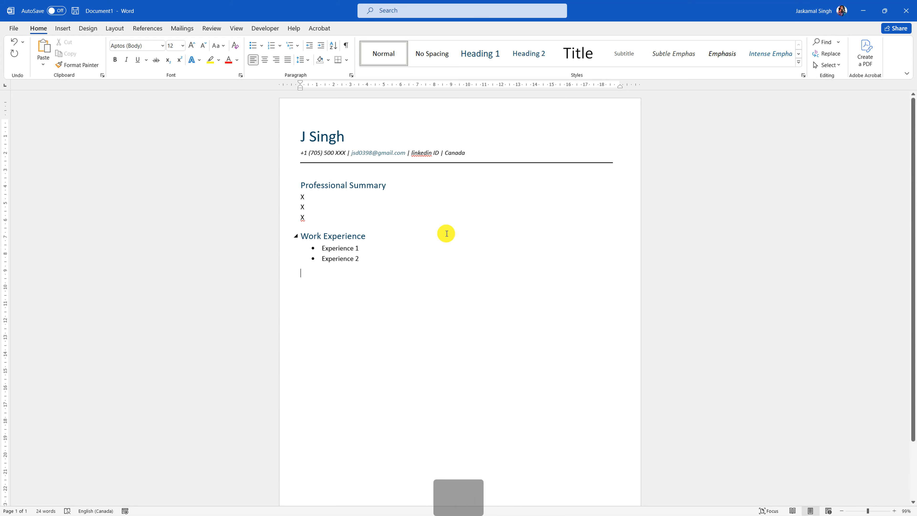
{"action": "type", "text": "Educat"}
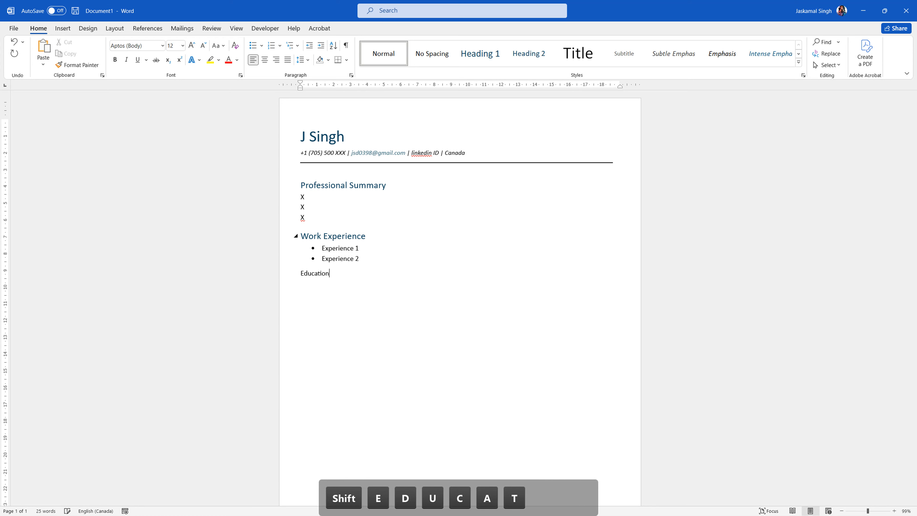
{"action": "type", "text": "ion"}
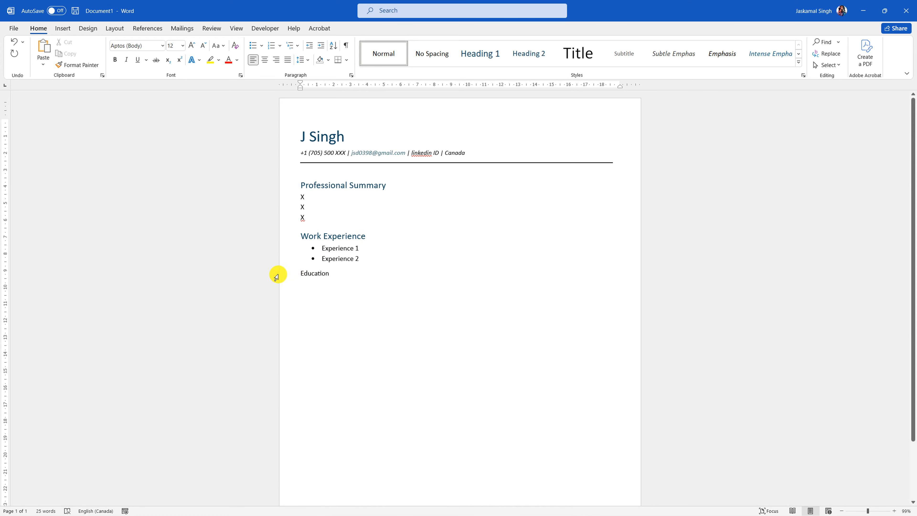
- Apply Heading 1 to the Education line
{"action": "left_click_drag", "start_coordinate": [277, 272], "coordinate": [333, 307]}
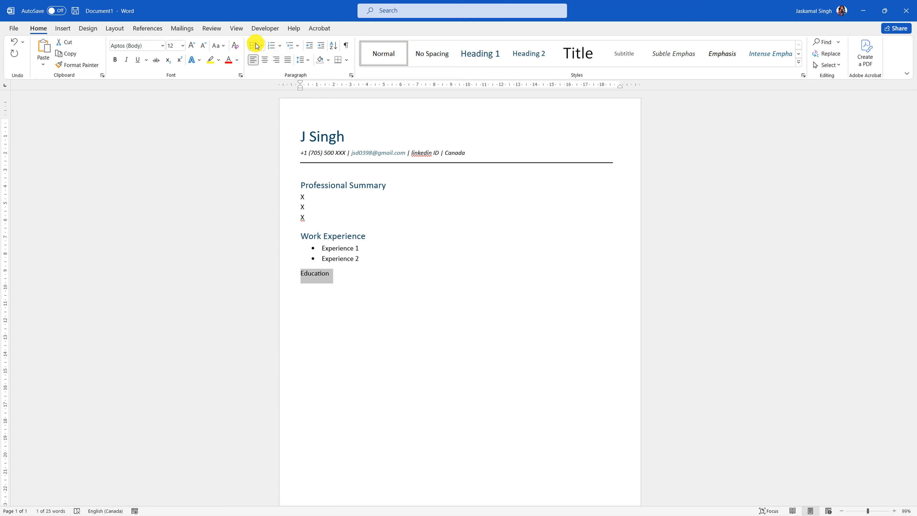
{"action": "left_click", "coordinate": [477, 55]}
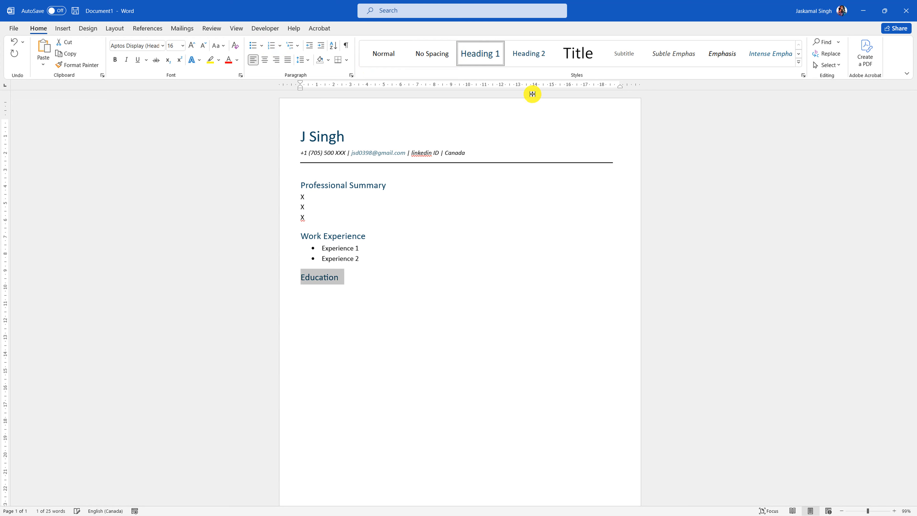
{"action": "left_click", "coordinate": [409, 261]}
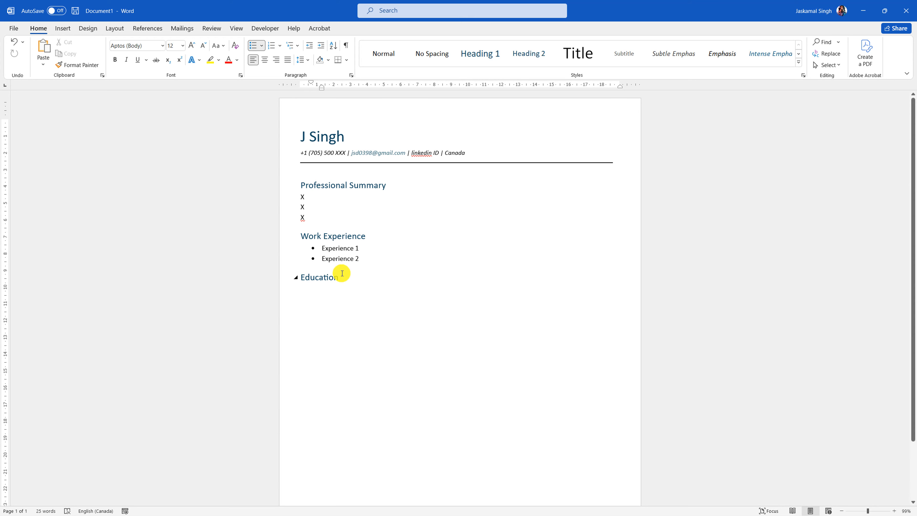
- Select the summary, placeholder and experience sections in turn to review them, without changes
{"action": "left_click_drag", "start_coordinate": [273, 237], "coordinate": [277, 262]}
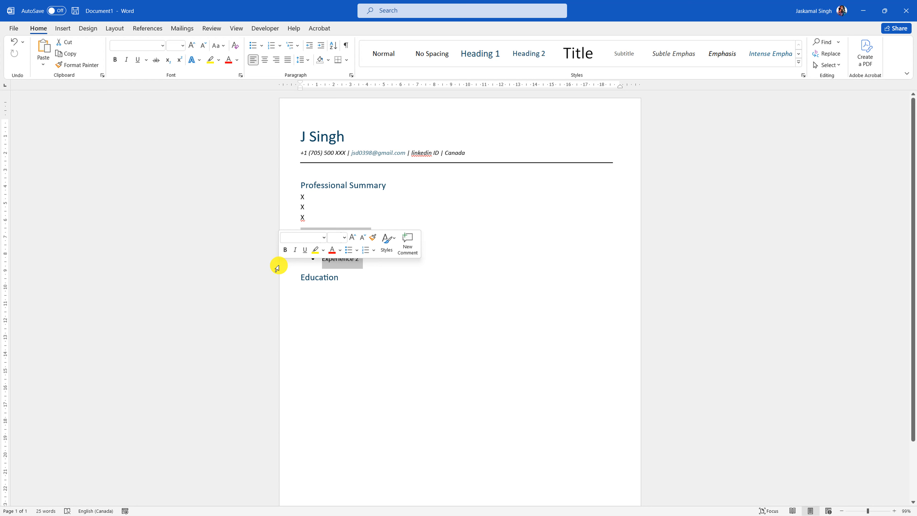
{"action": "left_click_drag", "start_coordinate": [260, 186], "coordinate": [269, 235]}
{"action": "left_click", "coordinate": [421, 273]}
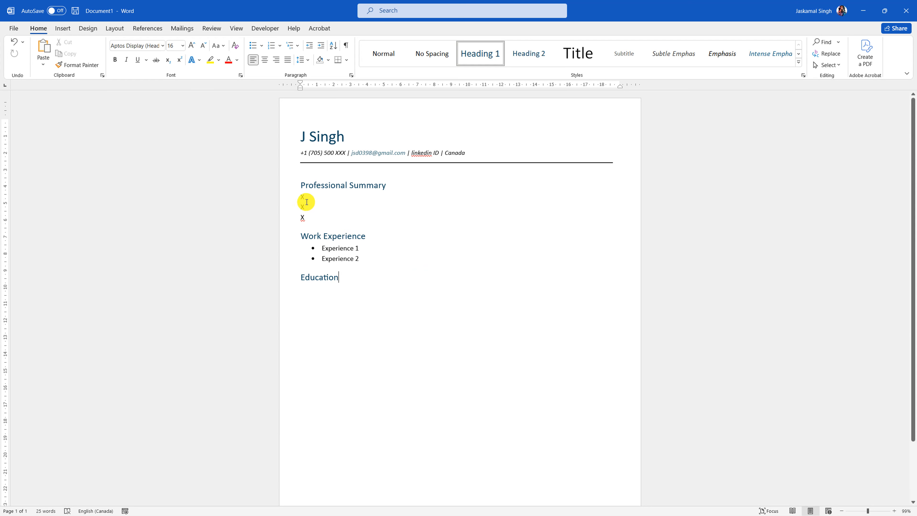
{"action": "left_click_drag", "start_coordinate": [287, 198], "coordinate": [288, 224]}
{"action": "left_click", "coordinate": [395, 286]}
{"action": "left_click_drag", "start_coordinate": [361, 259], "coordinate": [344, 244]}
{"action": "left_click", "coordinate": [379, 255]}
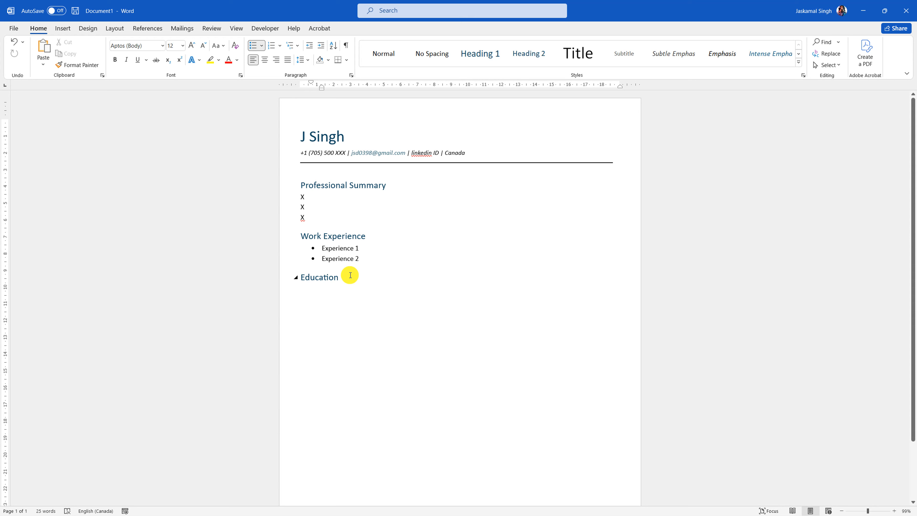
- Start a bullet under Education and begin typing 'High Sc'
{"action": "left_click", "coordinate": [368, 281]}
{"action": "key", "text": "Return"}
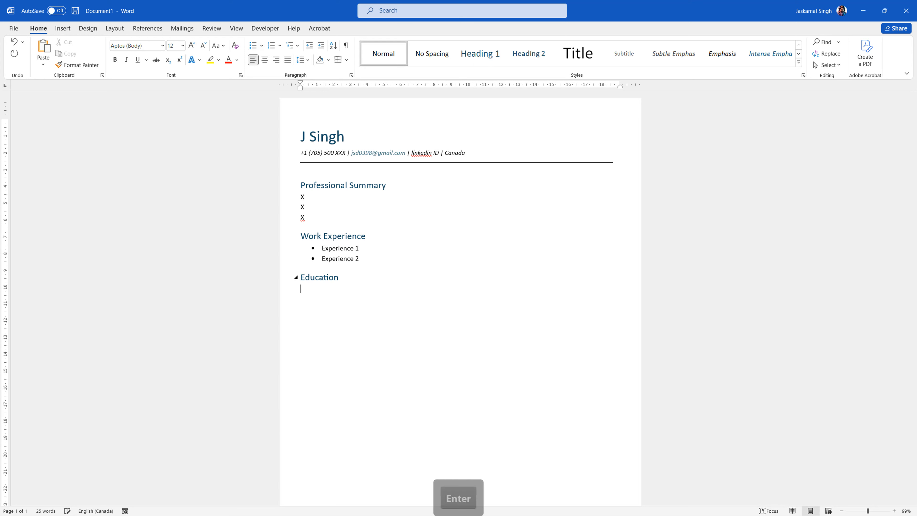
{"action": "left_click", "coordinate": [253, 45]}
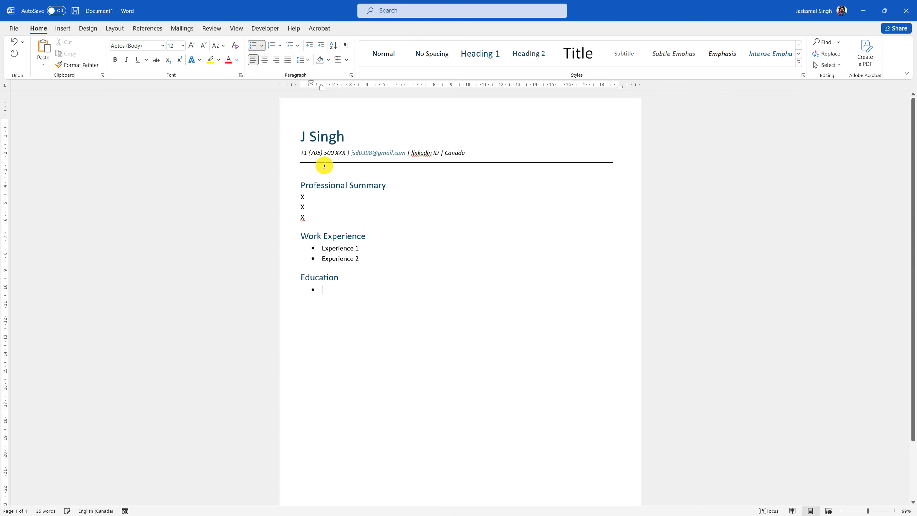
{"action": "key", "text": "shift"}
{"action": "type", "text": "High Sc"}
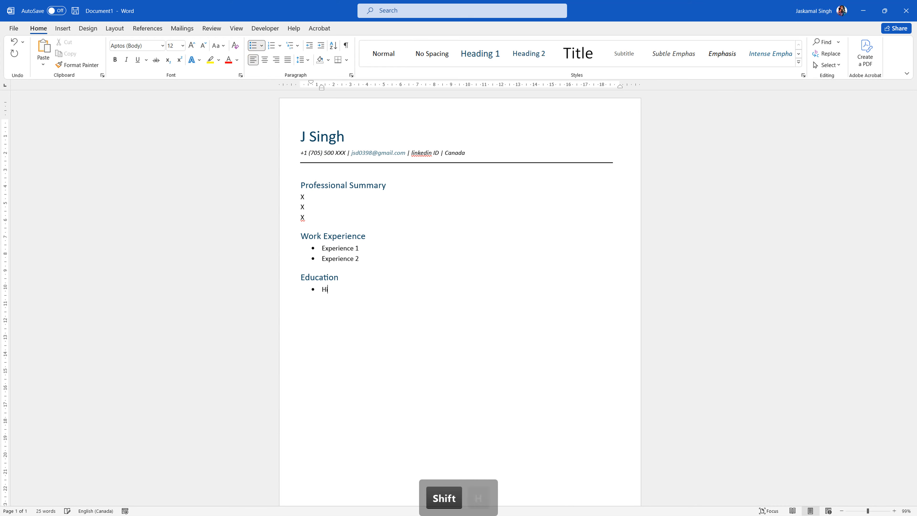
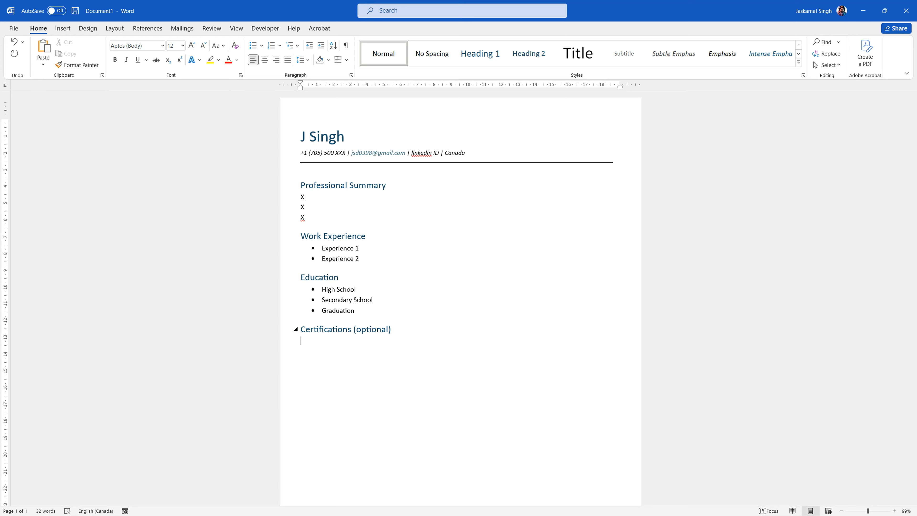
- Type the certification 'MS Word 2016 Specialist - March 2020', correcting 'Specialict' to 'Specialist'
{"action": "type", "text": "MS"}
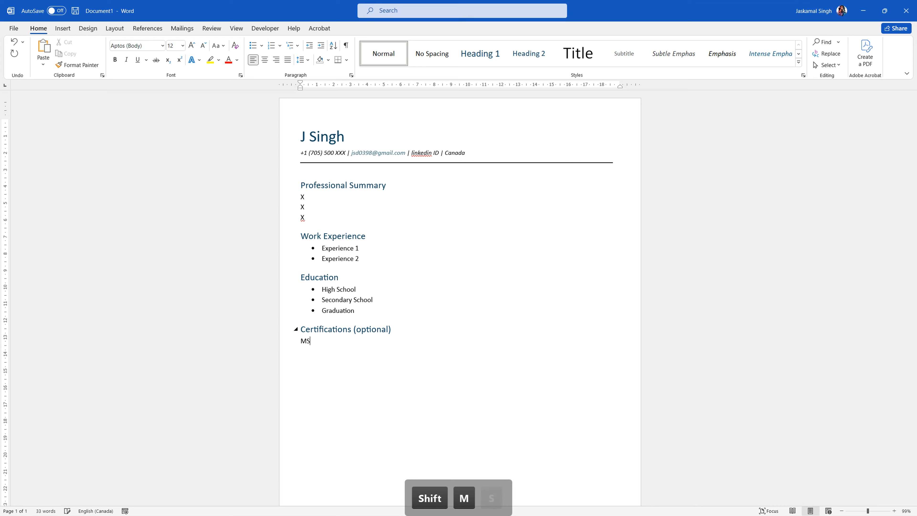
{"action": "type", "text": " O"}
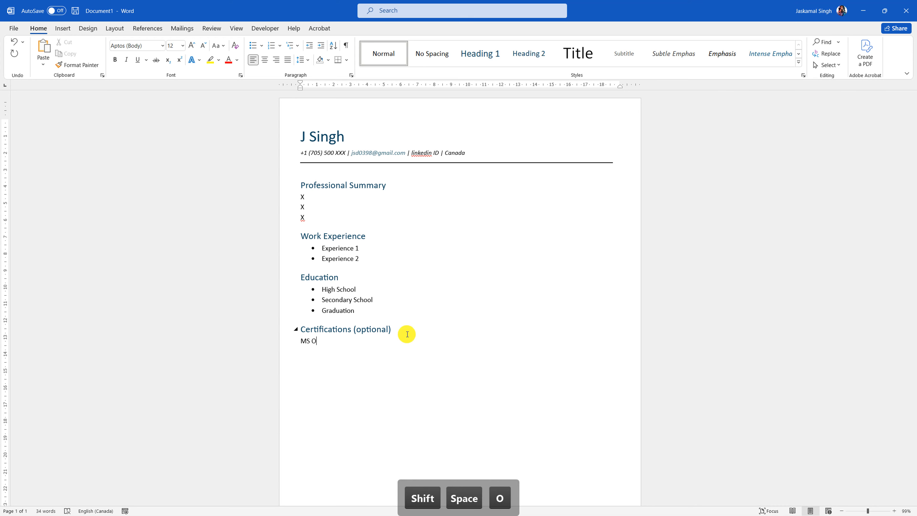
{"action": "key", "text": "BackSpace"}
{"action": "type", "text": "Word "}
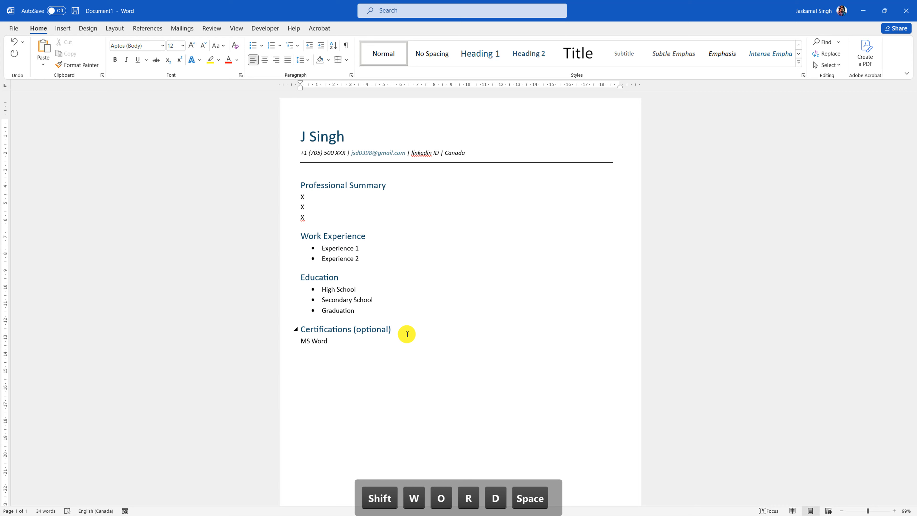
{"action": "type", "text": "Speciali"}
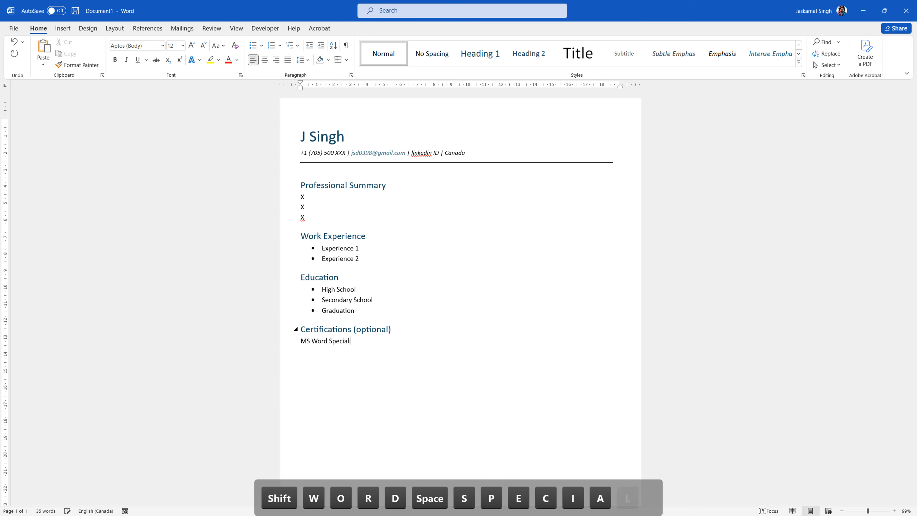
{"action": "type", "text": "ct"}
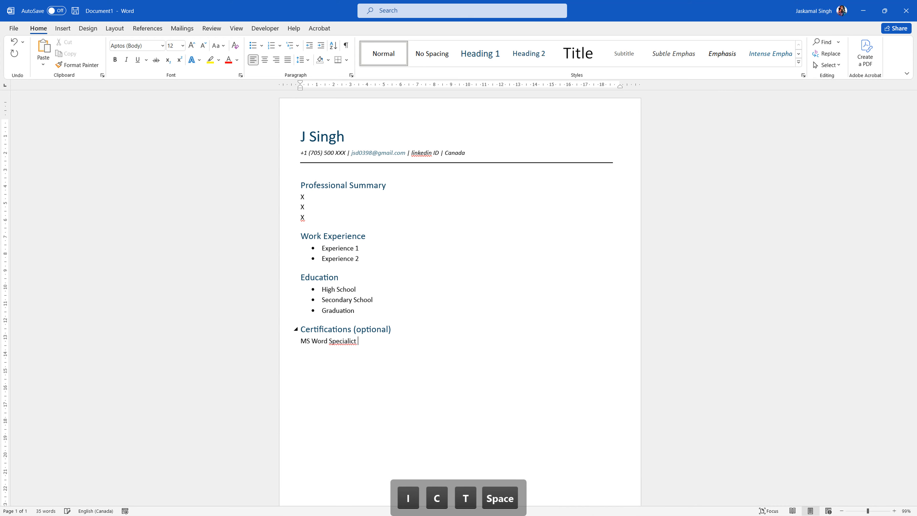
{"action": "right_click", "coordinate": [352, 340]}
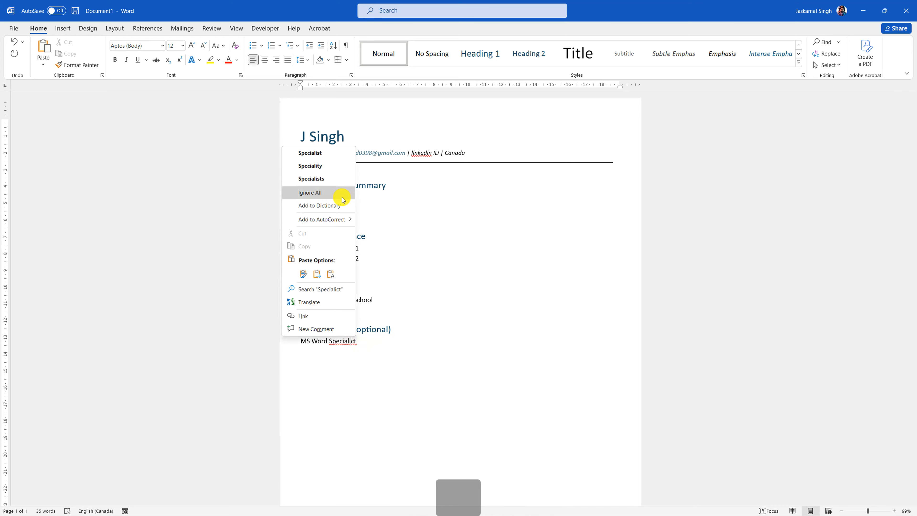
{"action": "left_click", "coordinate": [321, 152]}
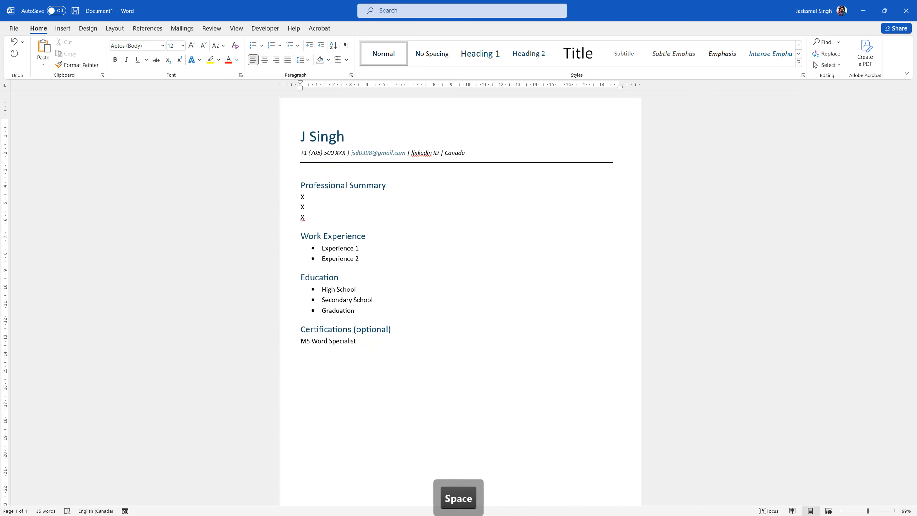
{"action": "type", "text": "- Marc"}
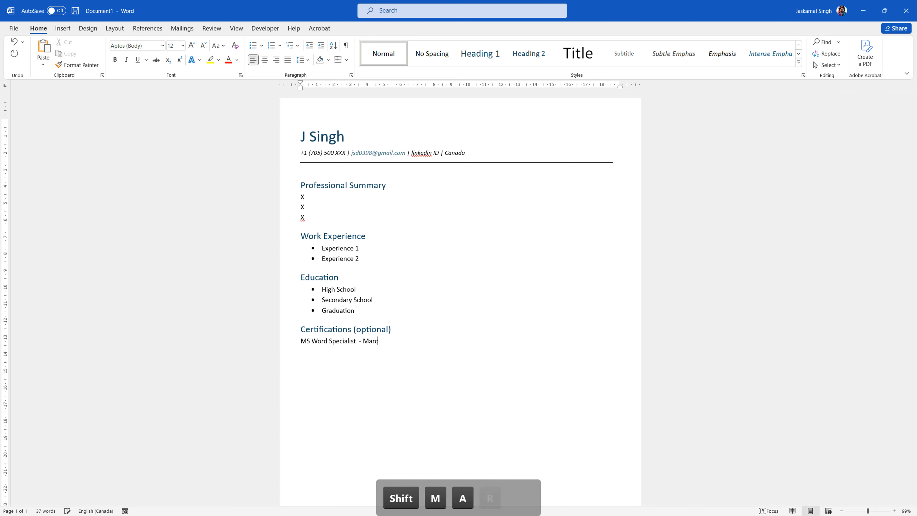
{"action": "key", "text": "Delete"}
{"action": "key", "text": "BackSpace"}
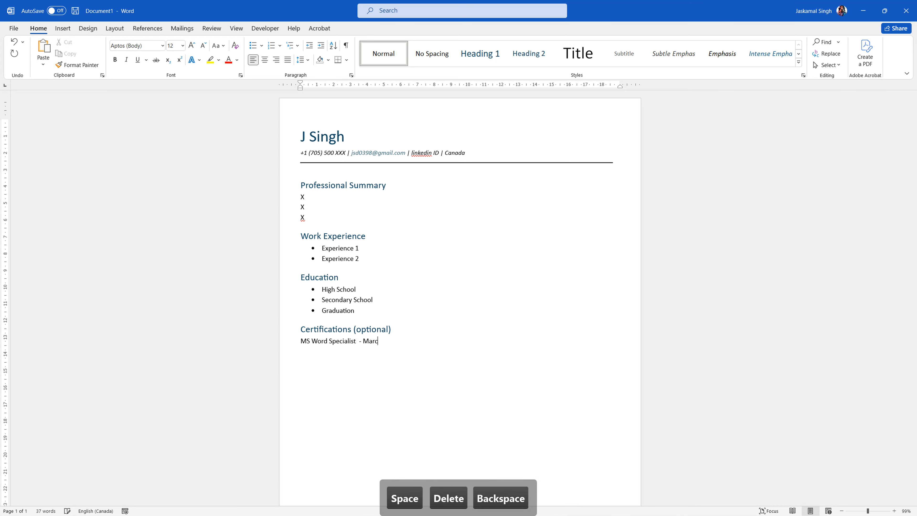
{"action": "type", "text": "h 2022"}
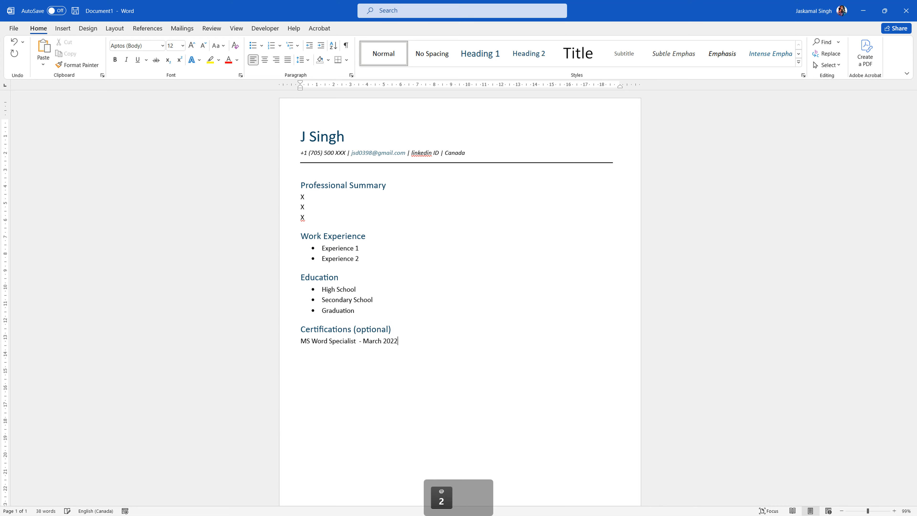
{"action": "key", "text": "BackSpace"}
{"action": "type", "text": "0"}
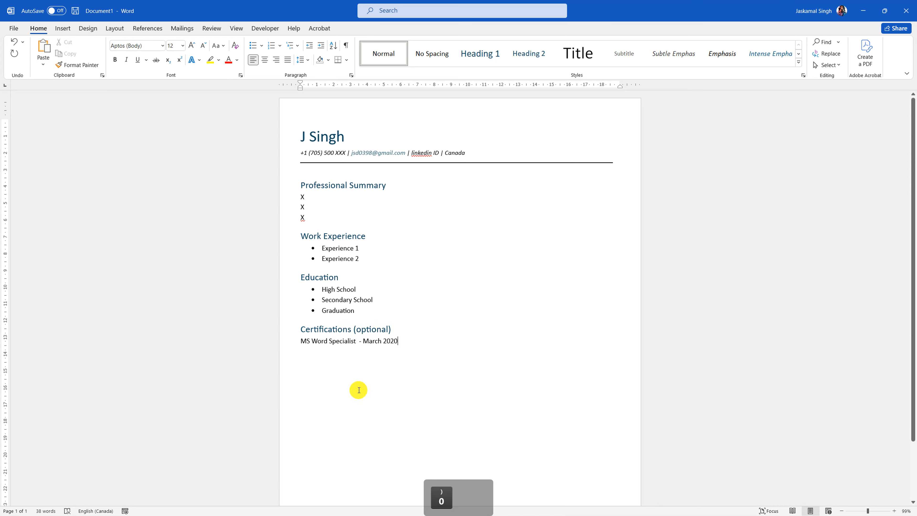
{"action": "left_click", "coordinate": [327, 341]}
{"action": "type", "text": "2016"}
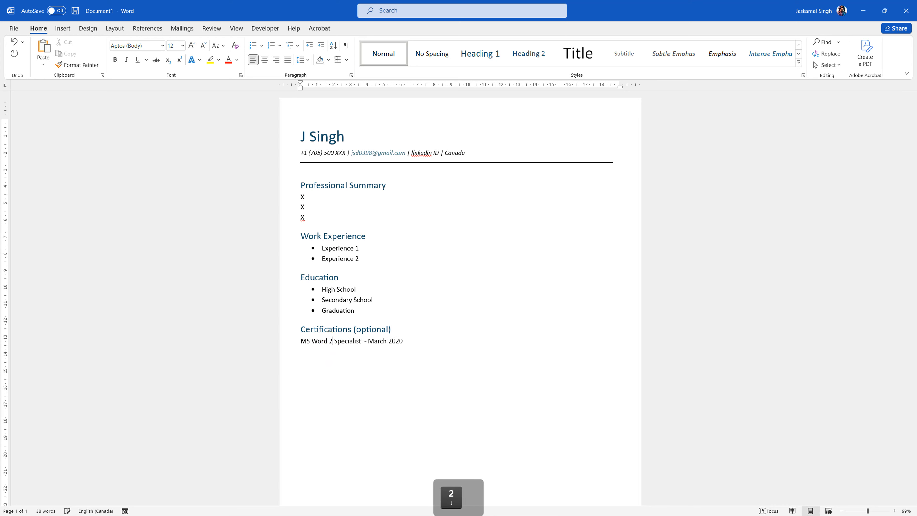
- Bullet the certification, drop the dash, tab March 2020 to the right margin, and add an unbulleted line
{"action": "left_click", "coordinate": [285, 341]}
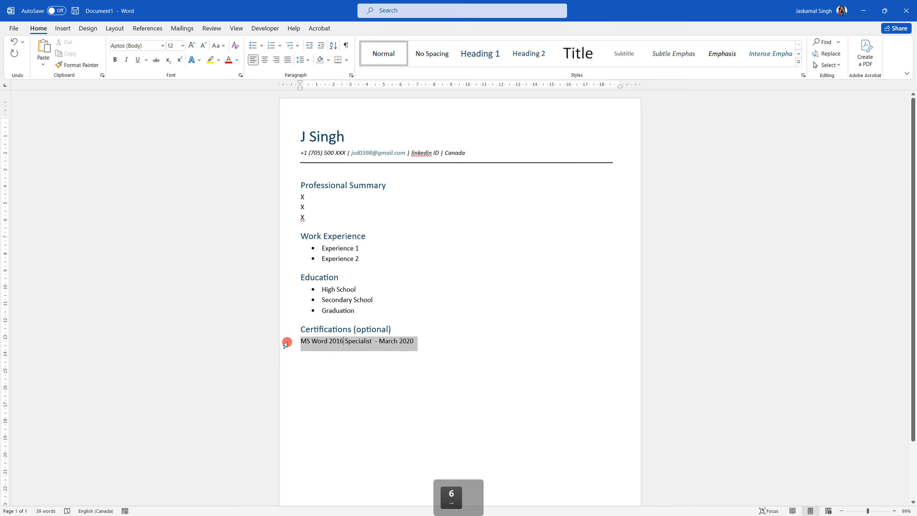
{"action": "left_click", "coordinate": [253, 45]}
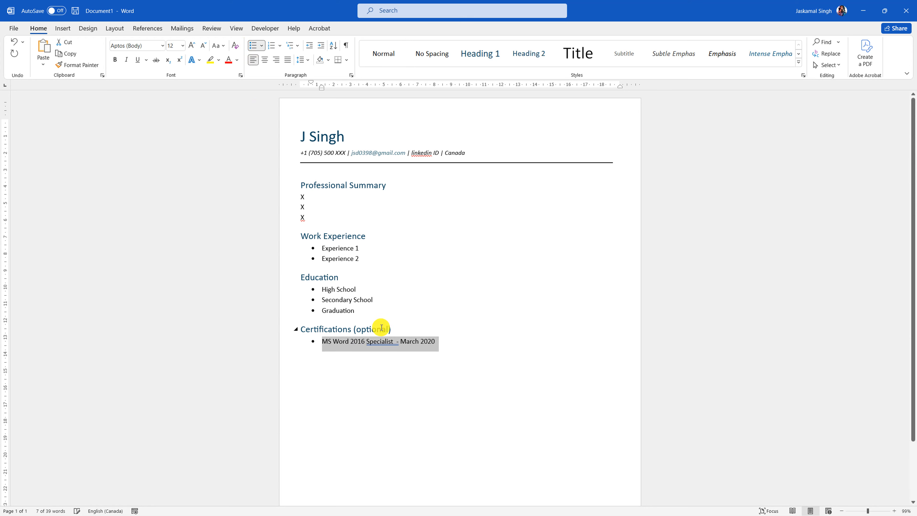
{"action": "left_click", "coordinate": [396, 342]}
{"action": "key", "text": "BackSpace"}
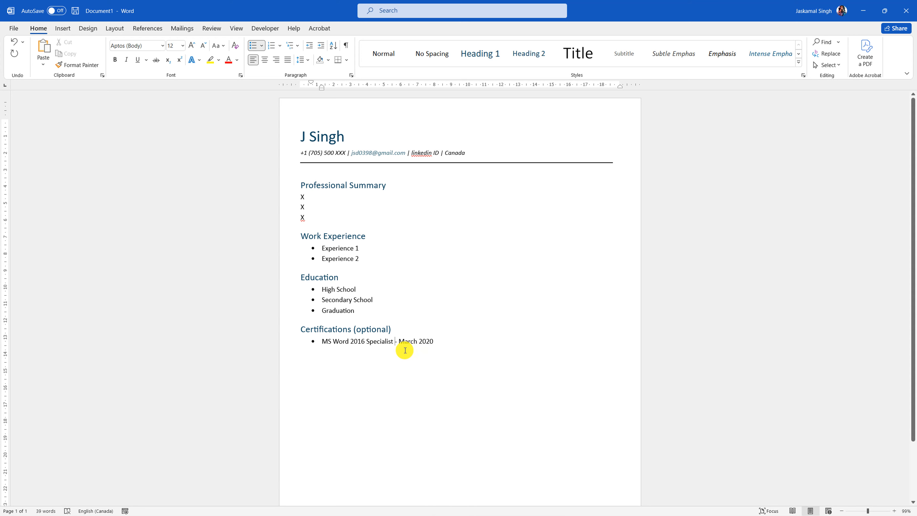
{"action": "key", "text": "Delete"}
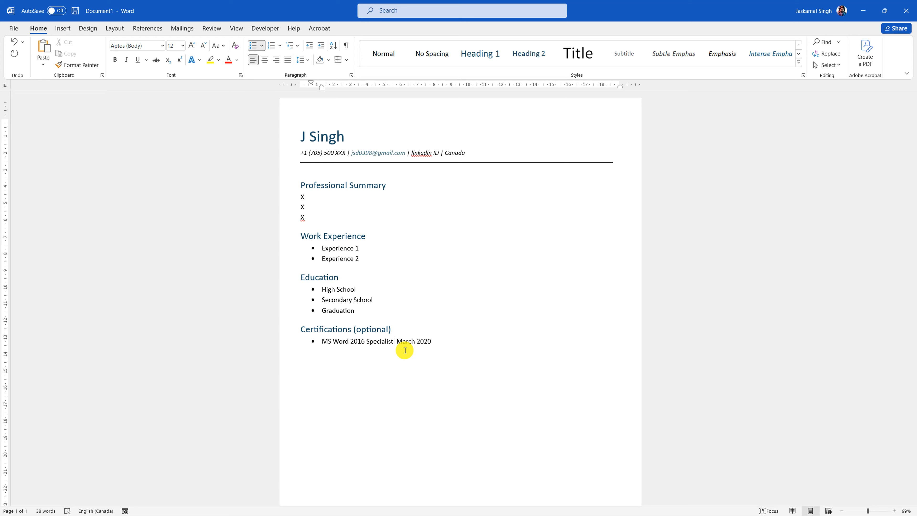
{"action": "key", "text": "Tab"}
{"action": "key", "text": "Tab"}
{"action": "key", "text": "Tab"}
{"action": "key", "text": "Tab"}
{"action": "key", "text": "Tab"}
{"action": "key", "text": "Tab"}
{"action": "key", "text": "Tab"}
{"action": "key", "text": "Tab"}
{"action": "key", "text": "Tab"}
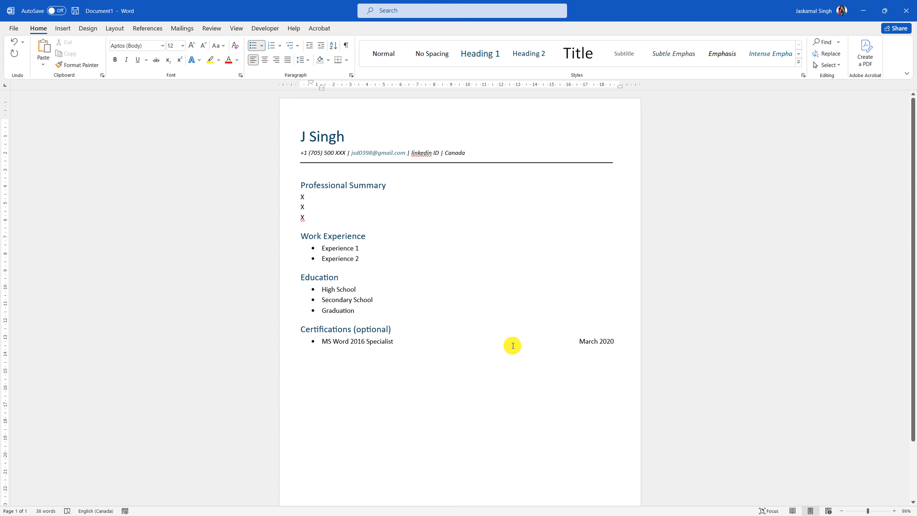
{"action": "left_click", "coordinate": [631, 344]}
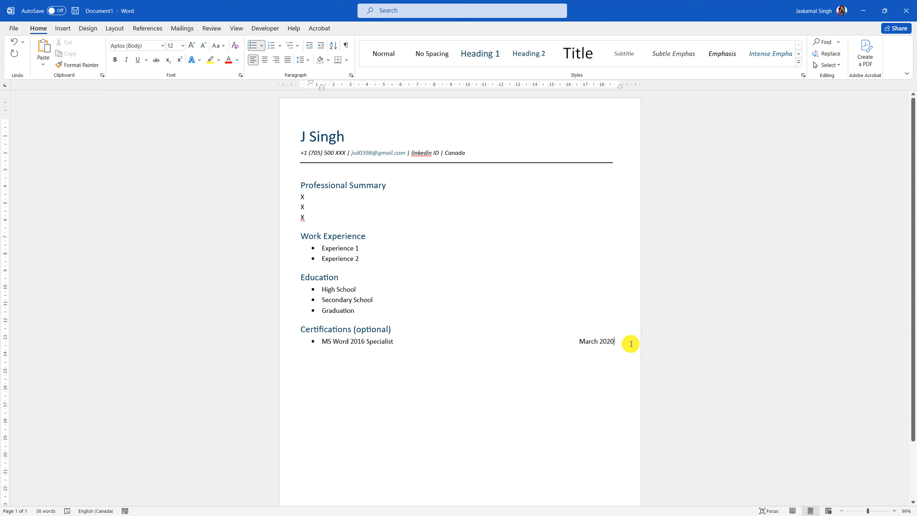
{"action": "key", "text": "Return"}
{"action": "key", "text": "BackSpace"}
{"action": "key", "text": "BackSpace"}
{"action": "key", "text": "BackSpace"}
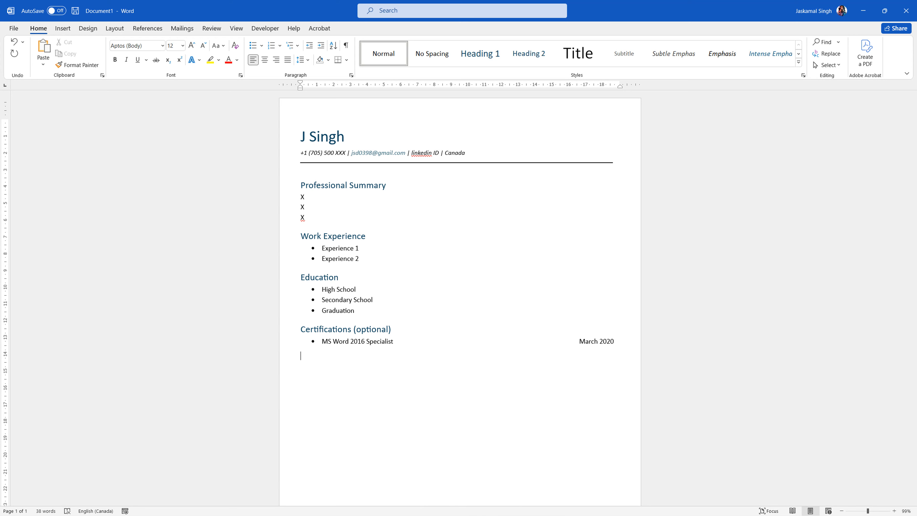
- Add a 'Projects (optional)' heading in Heading 1 style
{"action": "type", "text": "Projects"}
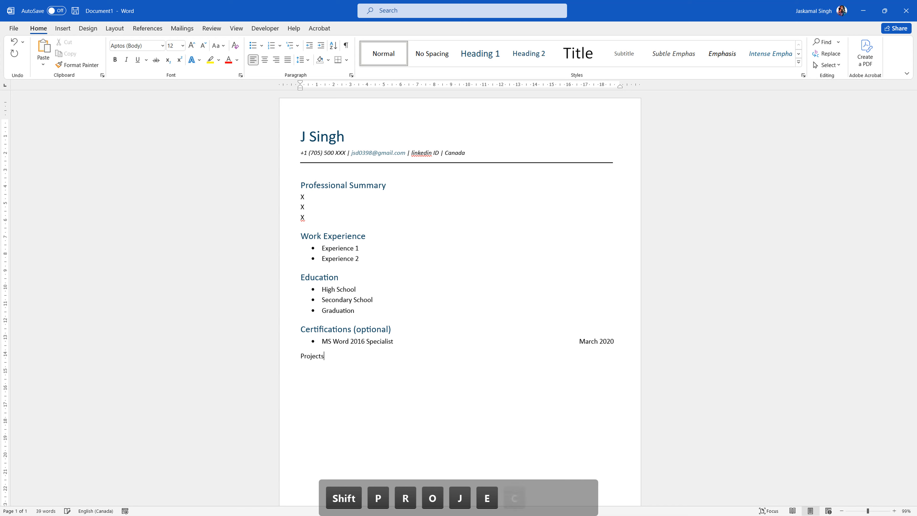
{"action": "type", "text": " ("}
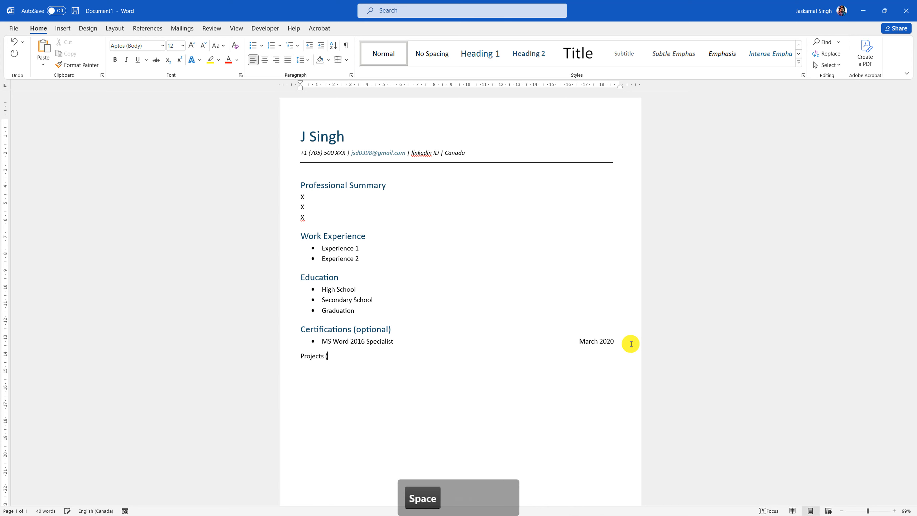
{"action": "type", "text": "optional"}
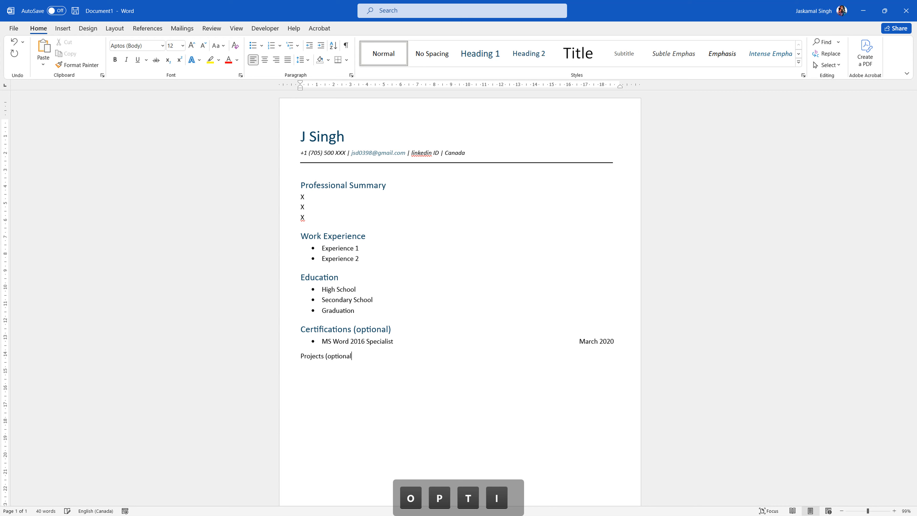
{"action": "type", "text": ")"}
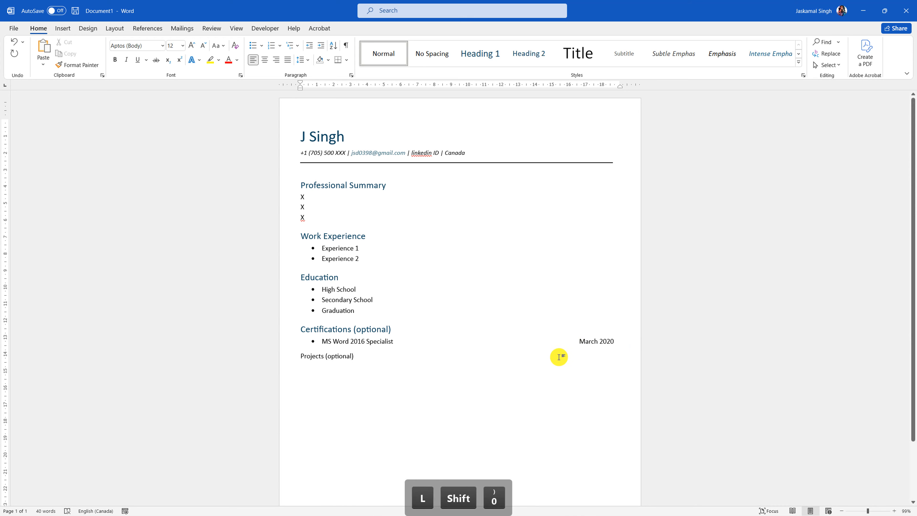
{"action": "left_click", "coordinate": [288, 359]}
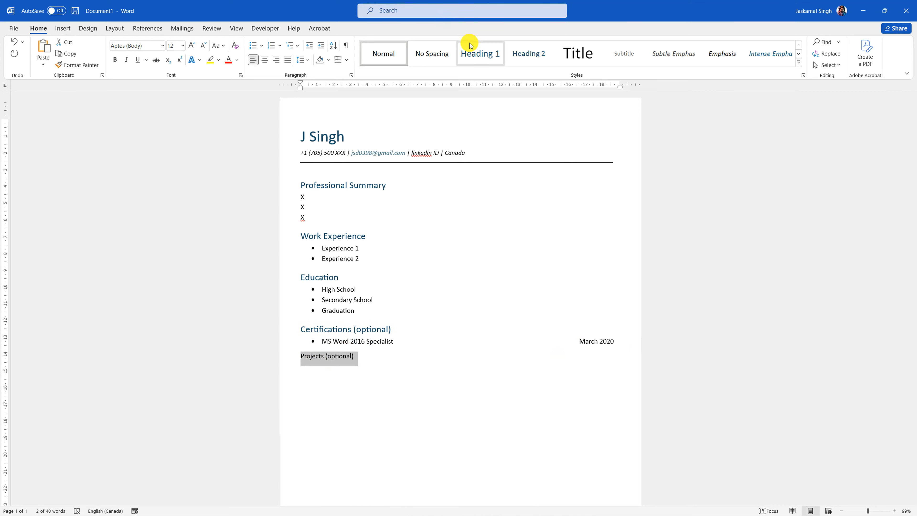
{"action": "left_click", "coordinate": [473, 52]}
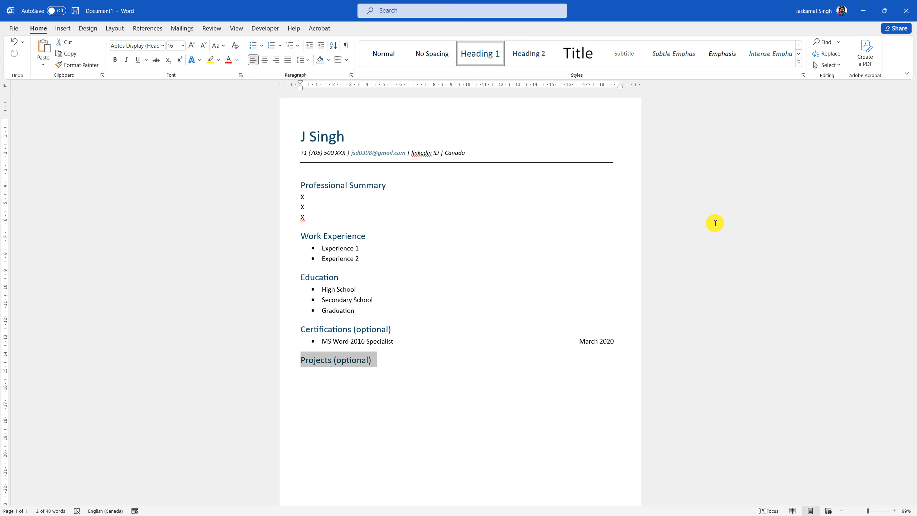
- Copy the Experience 1 and Experience 2 bullets into a bulleted list under Projects (optional)
{"action": "left_click", "coordinate": [399, 367]}
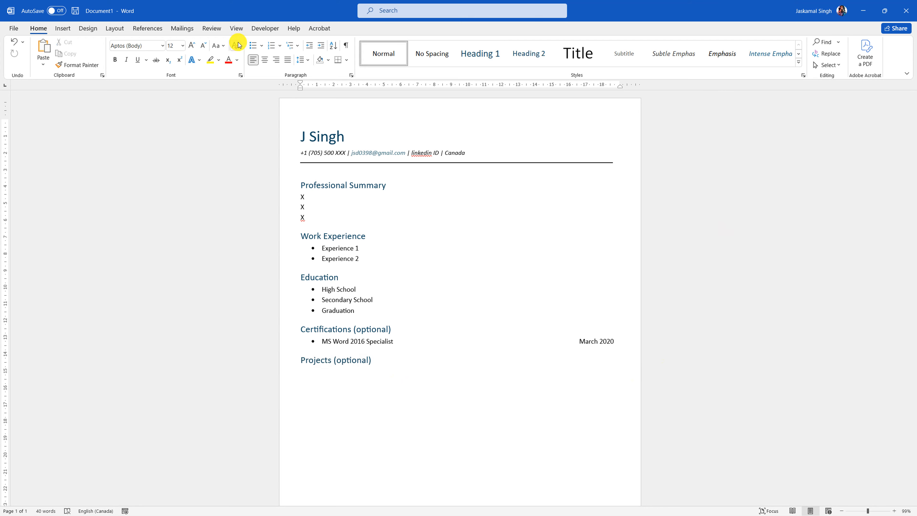
{"action": "left_click", "coordinate": [253, 45]}
{"action": "key", "text": "shift"}
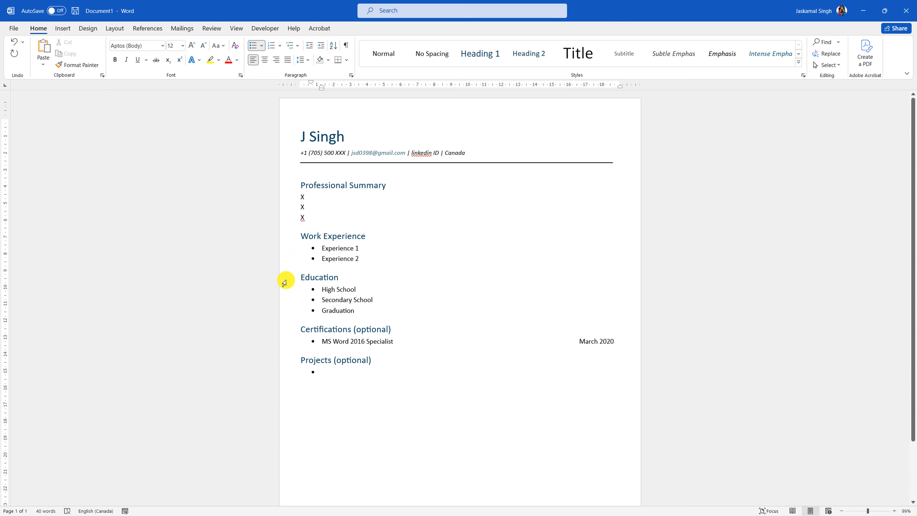
{"action": "left_click", "coordinate": [286, 252]}
{"action": "left_click", "coordinate": [287, 257], "text": "shift"}
{"action": "key", "text": "ctrl+c"}
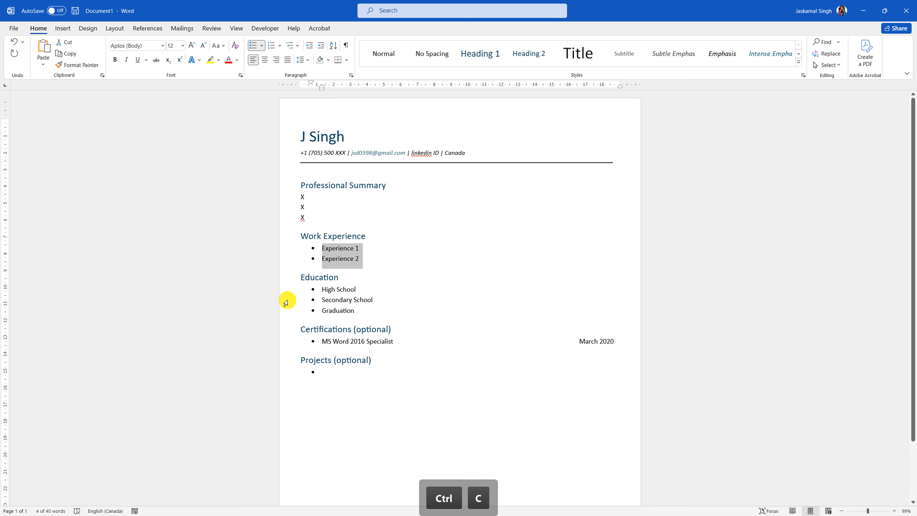
{"action": "left_click", "coordinate": [325, 375]}
{"action": "key", "text": "ctrl+v"}
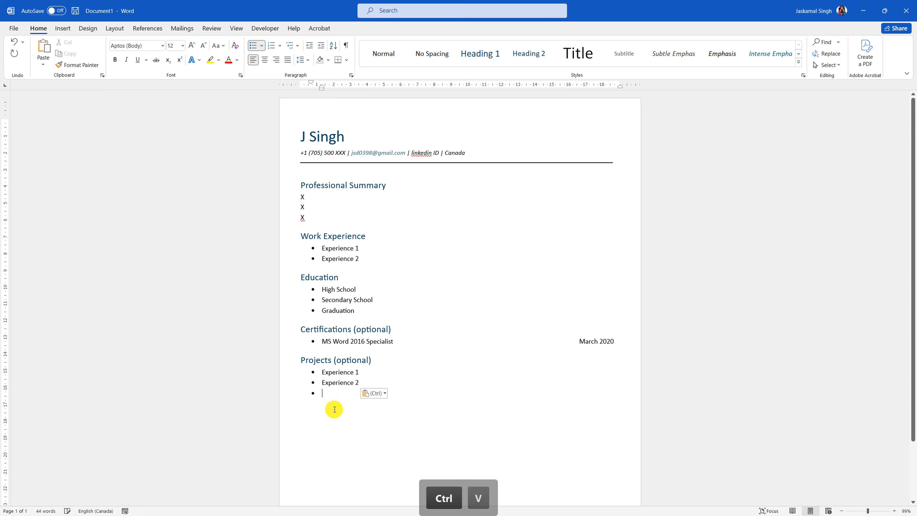
{"action": "key", "text": "BackSpace"}
{"action": "key", "text": "BackSpace"}
{"action": "key", "text": "BackSpace"}
{"action": "key", "text": "BackSpace"}
- Add a plain unbulleted line below Experience 2 reading 'Technical Skills'
{"action": "key", "text": "Return"}
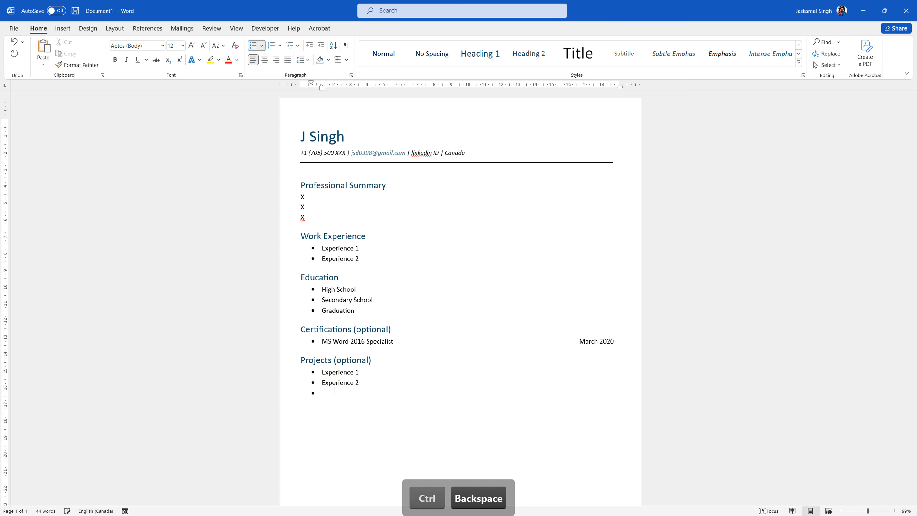
{"action": "key", "text": "BackSpace"}
{"action": "key", "text": "BackSpace"}
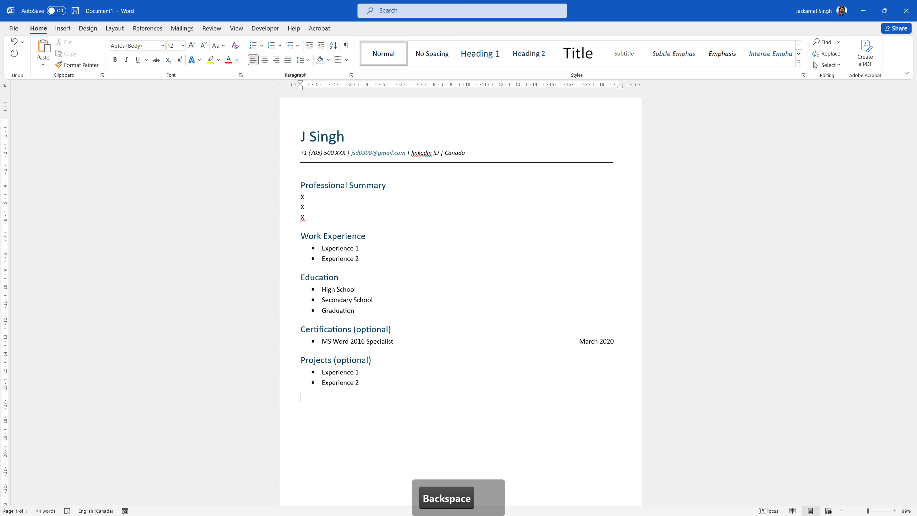
{"action": "left_click", "coordinate": [336, 393]}
{"action": "type", "text": "Techni"}
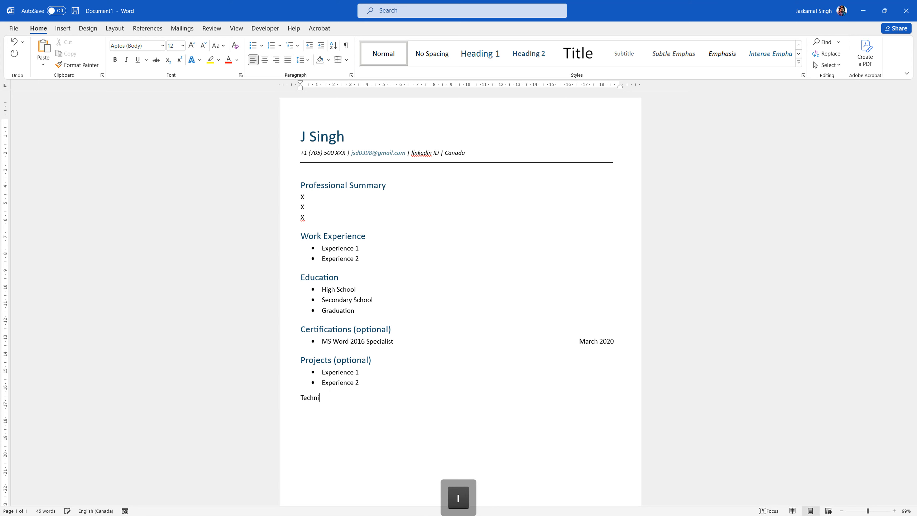
{"action": "type", "text": "cal Skills"}
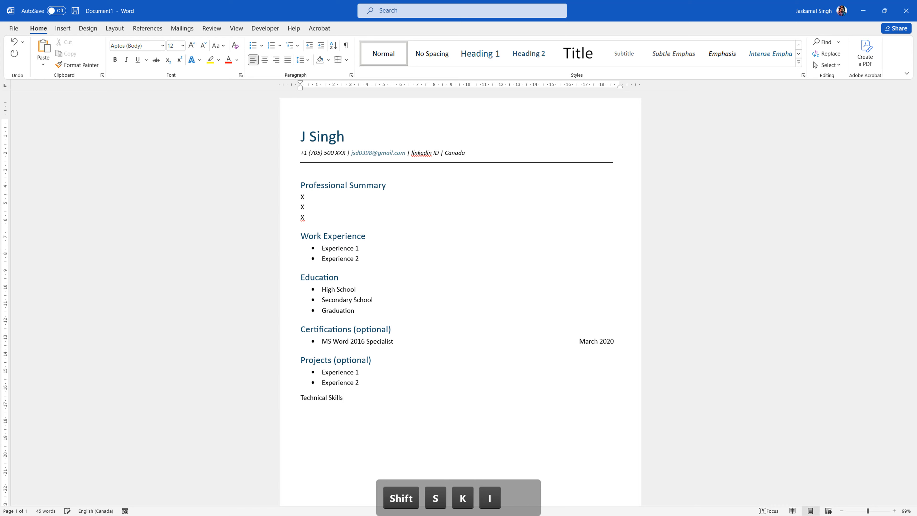
- Apply Heading 1 to the Technical Skills line
{"action": "left_click", "coordinate": [278, 402]}
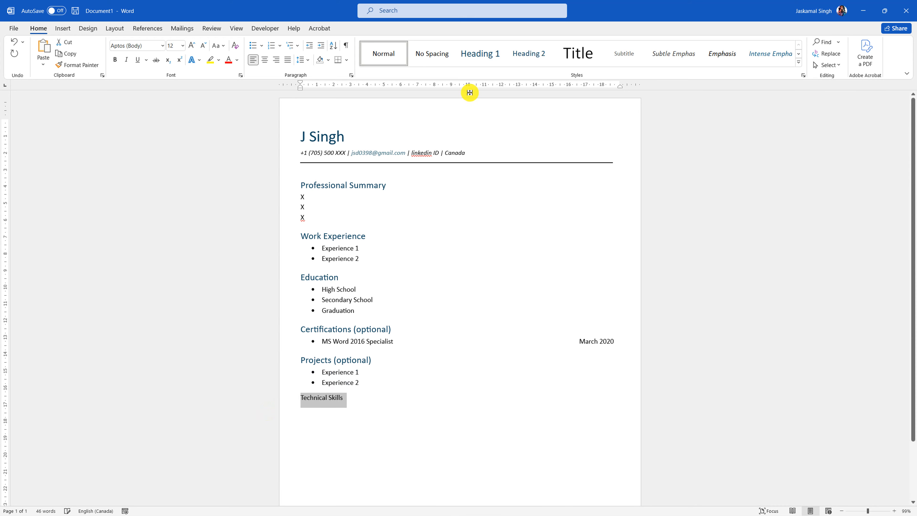
{"action": "left_click", "coordinate": [480, 53]}
{"action": "left_click", "coordinate": [364, 404]}
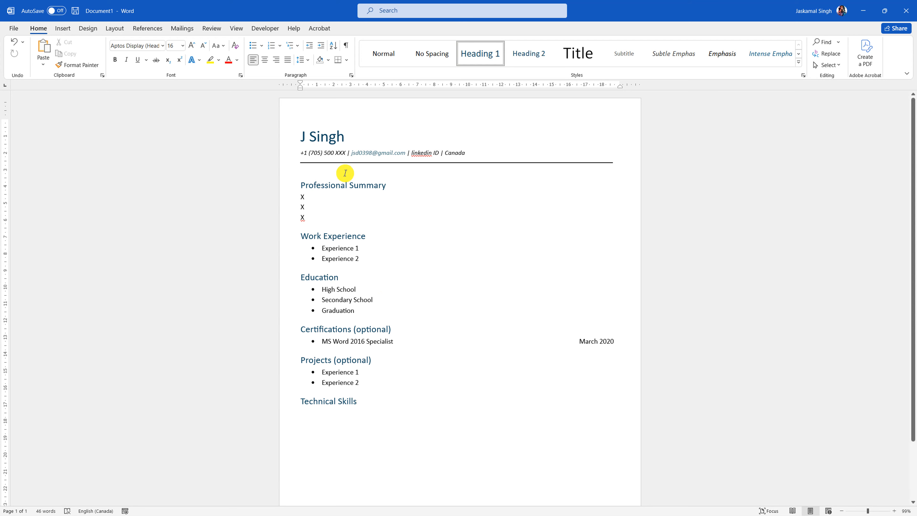
- Review the Professional Summary lines, then add an empty normal line below Technical Skills
{"action": "left_click_drag", "start_coordinate": [281, 190], "coordinate": [281, 218]}
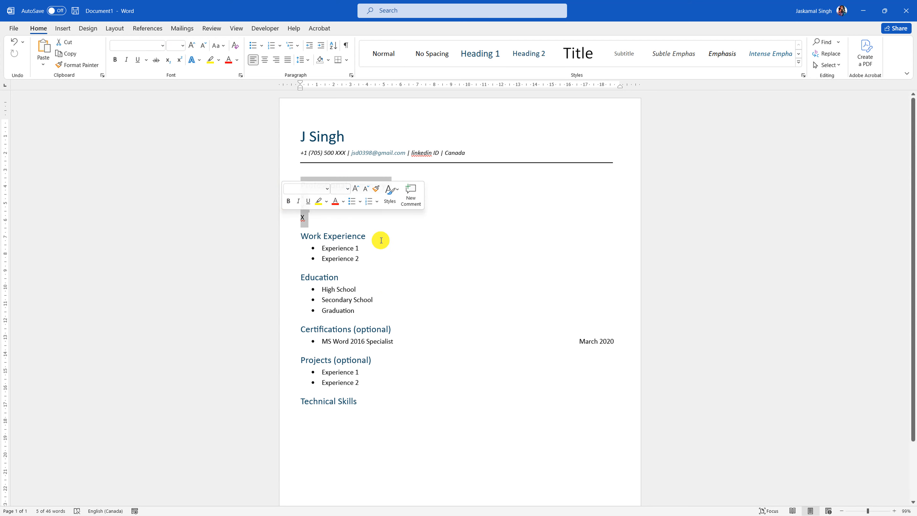
{"action": "left_click", "coordinate": [451, 231]}
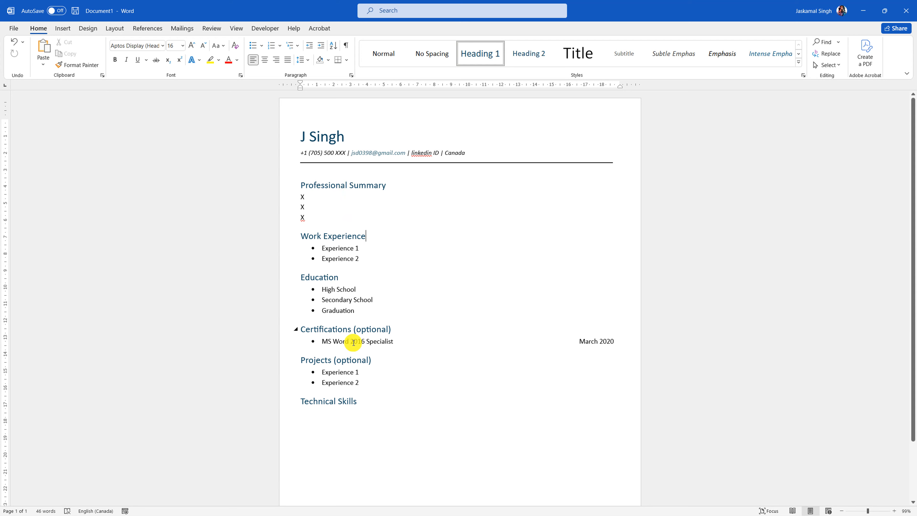
{"action": "left_click", "coordinate": [367, 407]}
{"action": "key", "text": "Return"}
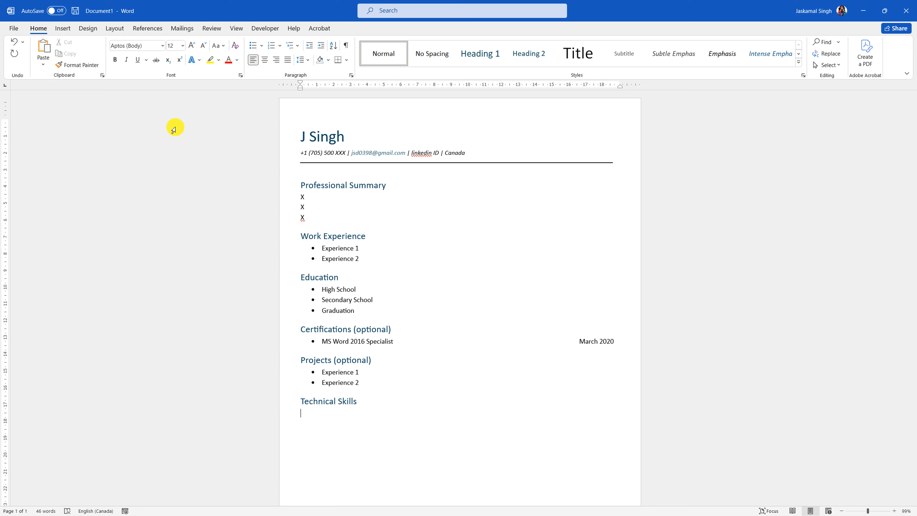
- Add a bullet under Technical Skills reading 'Software: MS Office, AutoCAD, PhotoShop'
{"action": "left_click", "coordinate": [252, 46]}
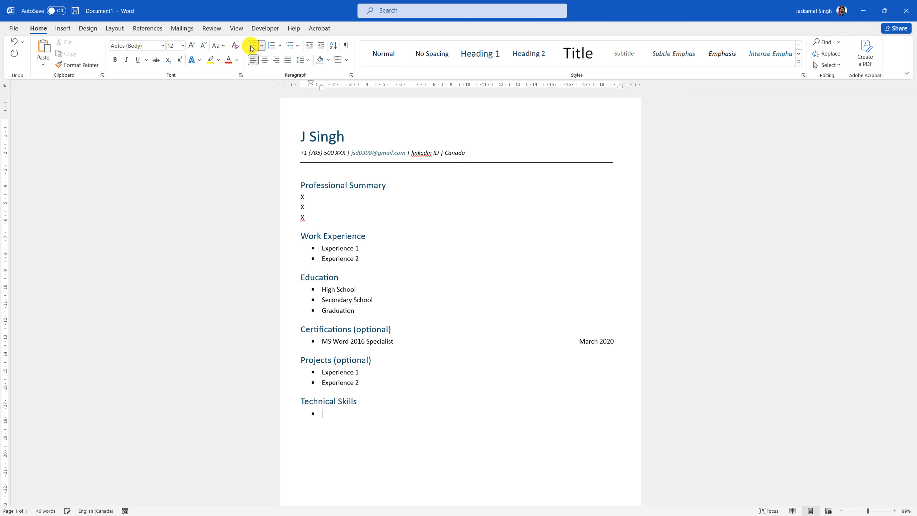
{"action": "type", "text": "Sof"}
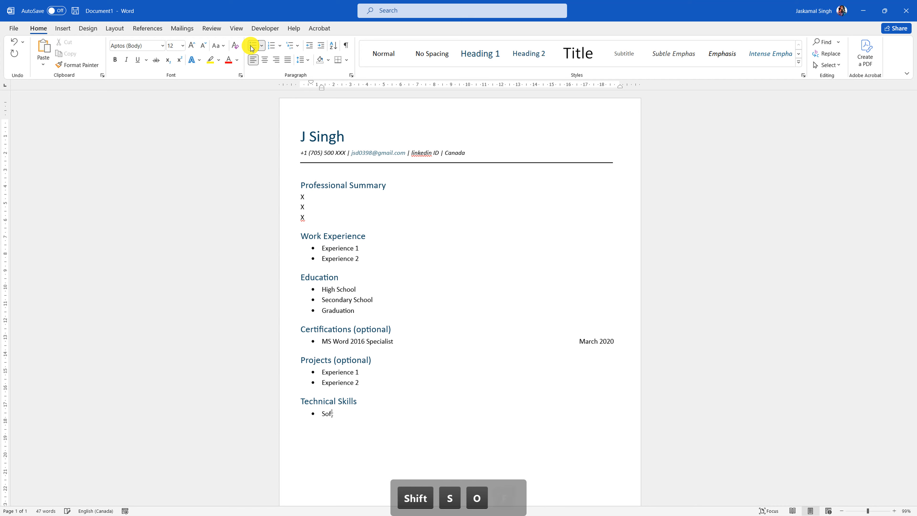
{"action": "type", "text": "tware: "}
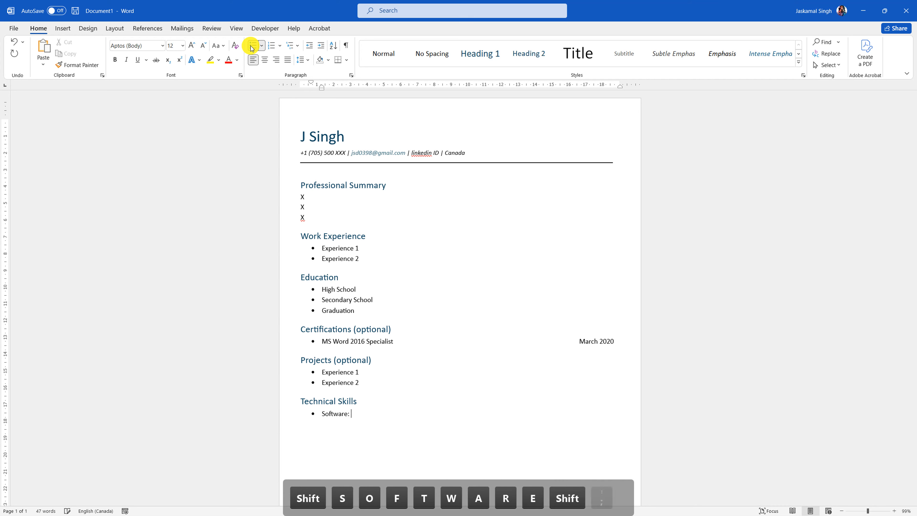
{"action": "type", "text": "MS O"}
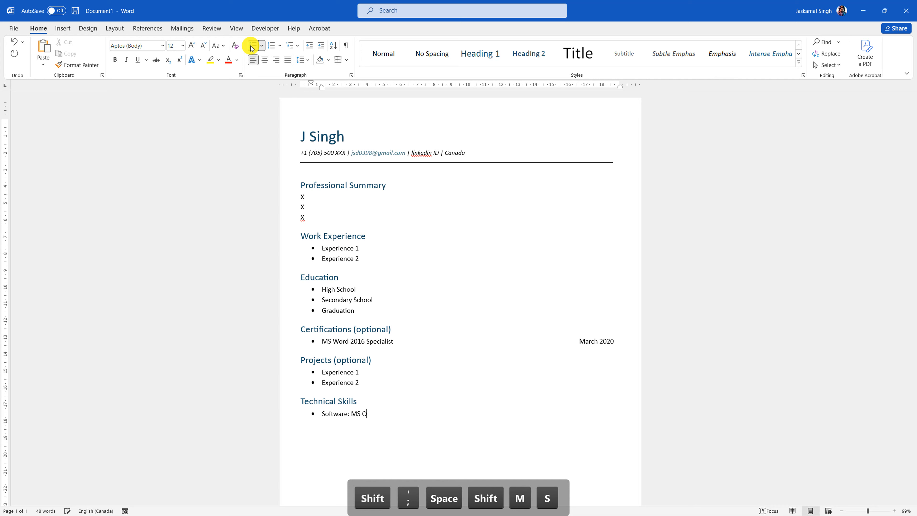
{"action": "type", "text": "ffice, "}
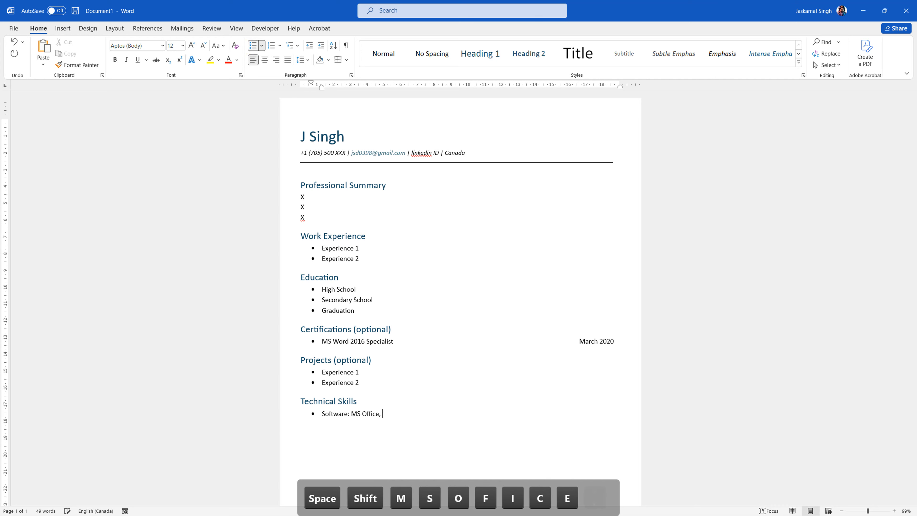
{"action": "type", "text": "Auto"}
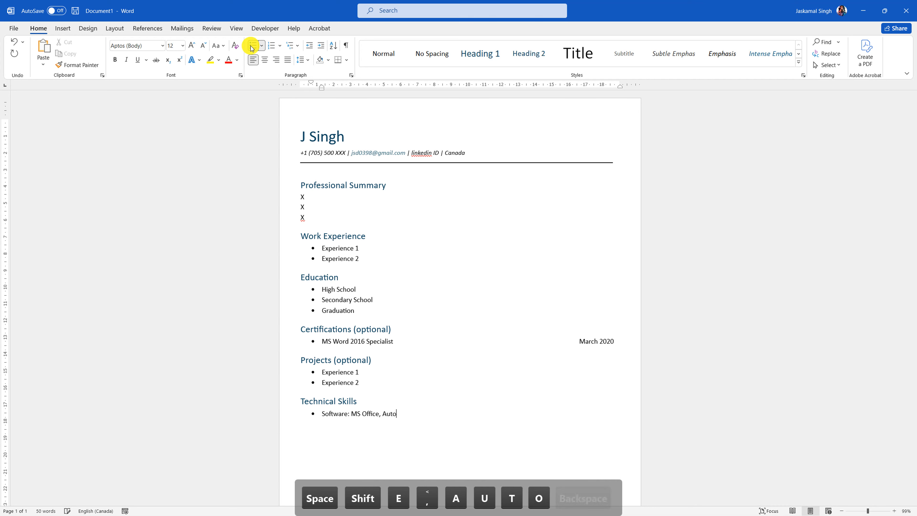
{"action": "type", "text": "CAD, "}
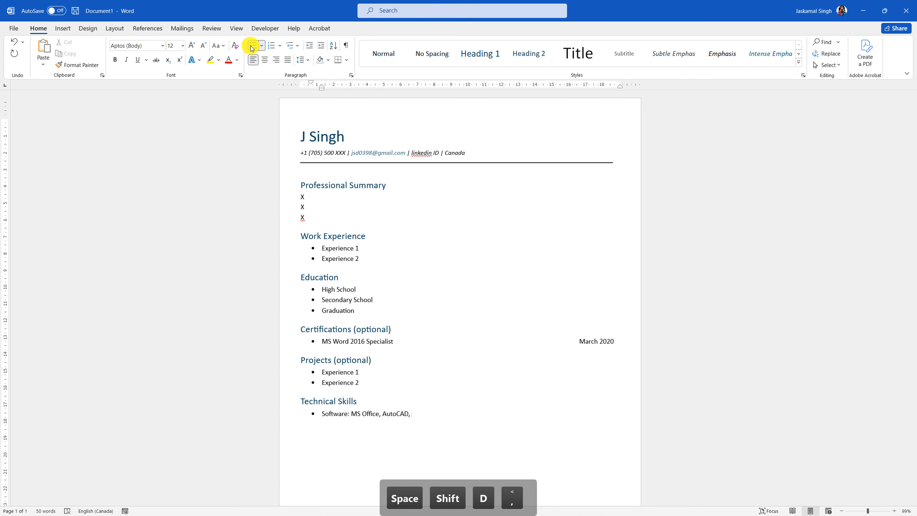
{"action": "type", "text": "PhotoShop"}
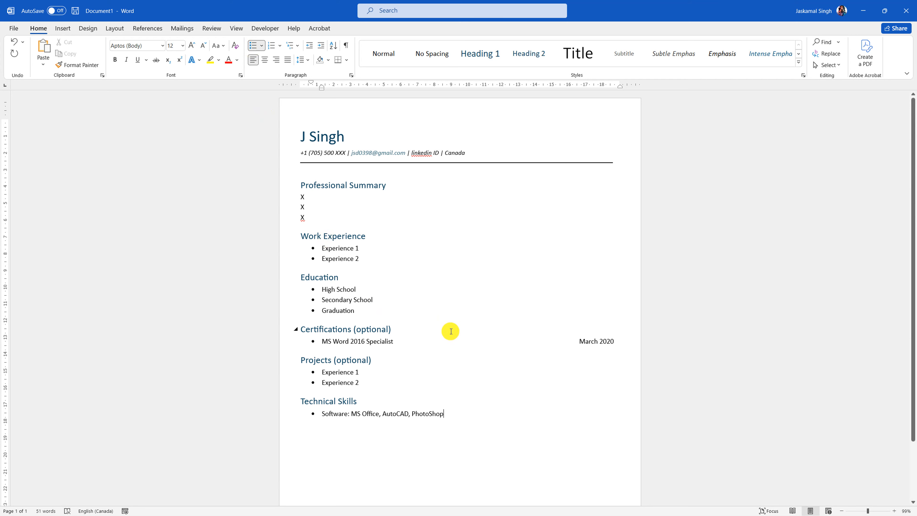
{"action": "scroll", "coordinate": [462, 411], "scroll_direction": "down", "scroll_amount": 1}
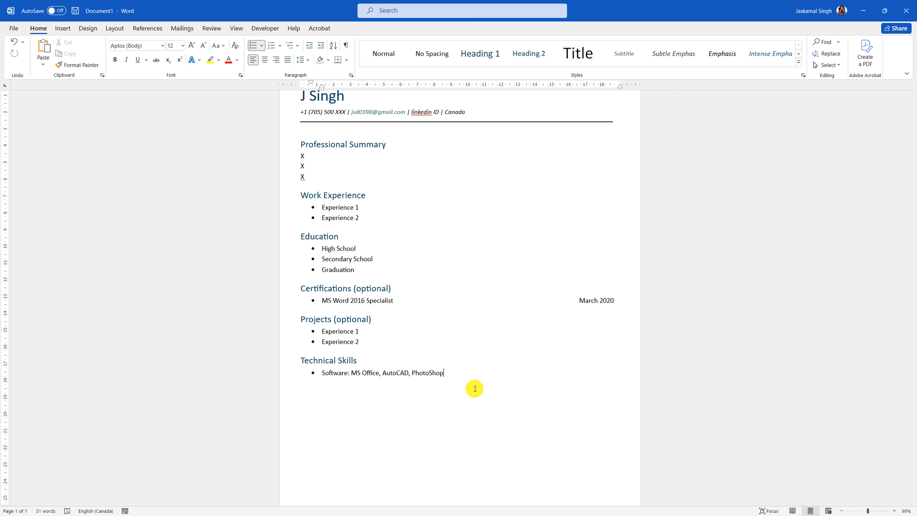
{"action": "scroll", "coordinate": [475, 389], "scroll_direction": "down", "scroll_amount": 1}
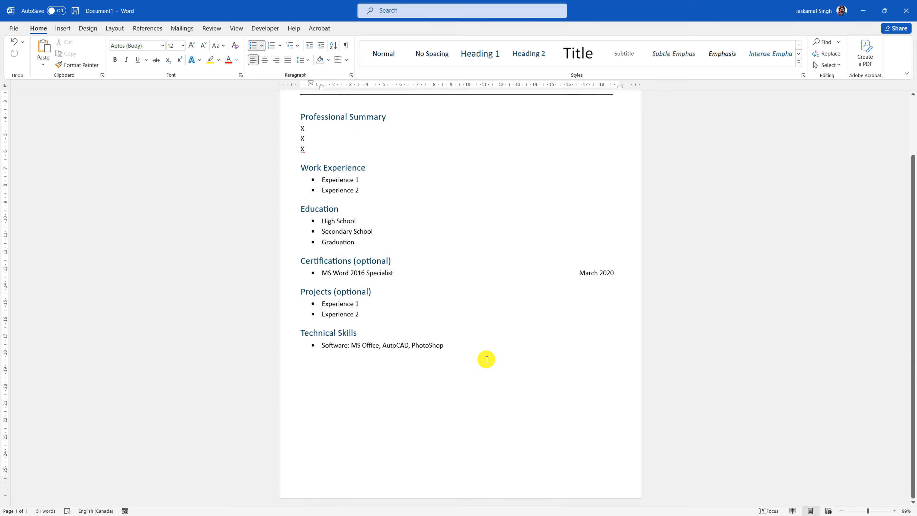
- Add an unbulleted 'Language' line below the software bullet and style it Heading 1
{"action": "key", "text": "Return"}
{"action": "key", "text": "BackSpace"}
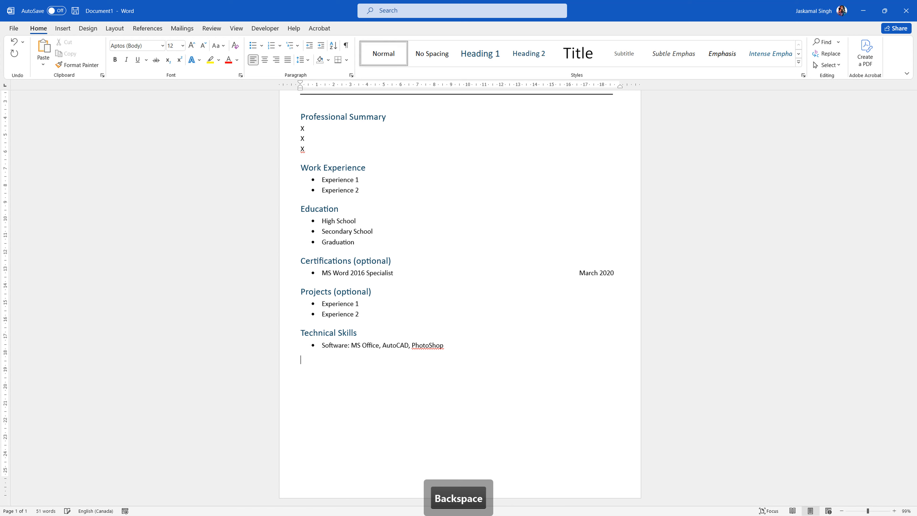
{"action": "type", "text": "Le"}
{"action": "key", "text": "BackSpace"}
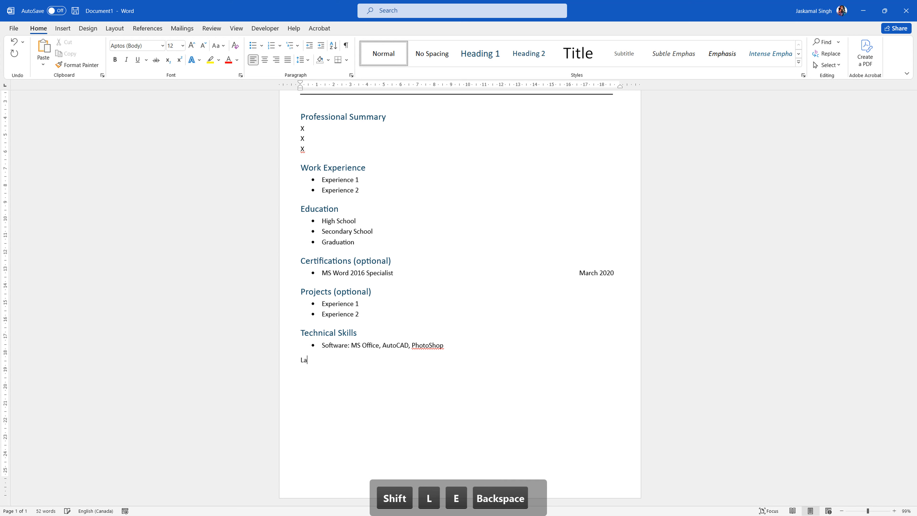
{"action": "type", "text": "anguage"}
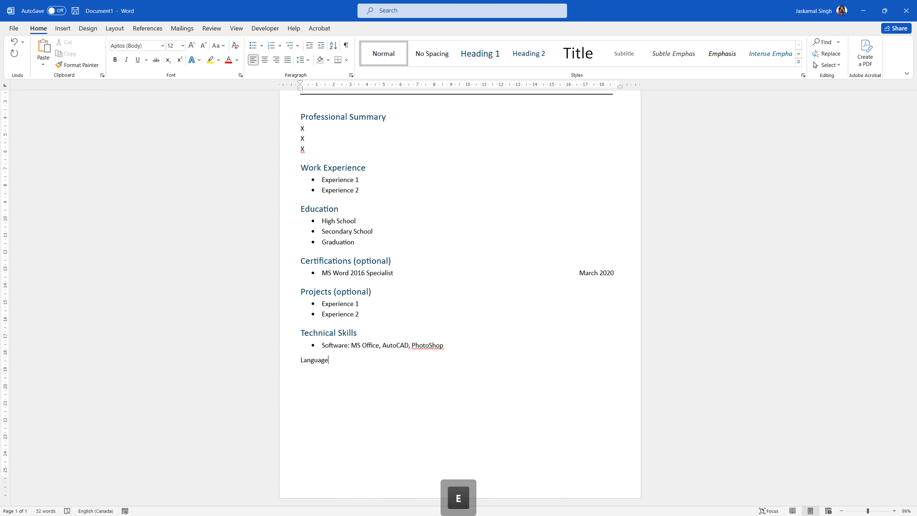
{"action": "left_click", "coordinate": [323, 355]}
{"action": "left_click", "coordinate": [293, 360]}
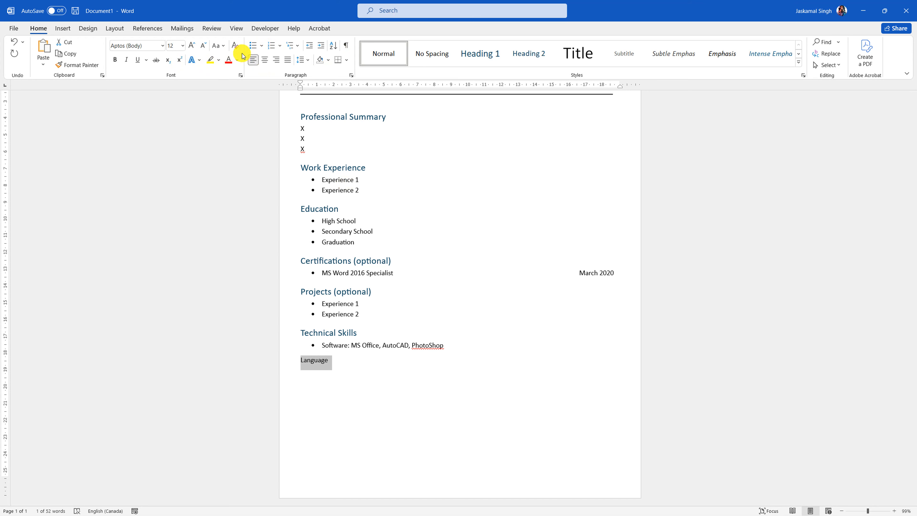
{"action": "left_click", "coordinate": [487, 53]}
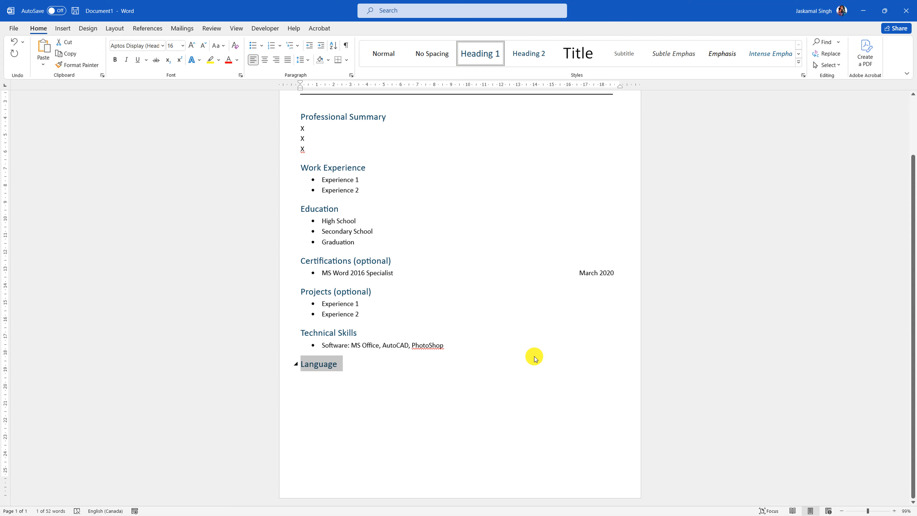
{"action": "left_click", "coordinate": [389, 369]}
- List English, French and Hindi as bullets under Language, with no trailing empty bullet
{"action": "key", "text": "Return"}
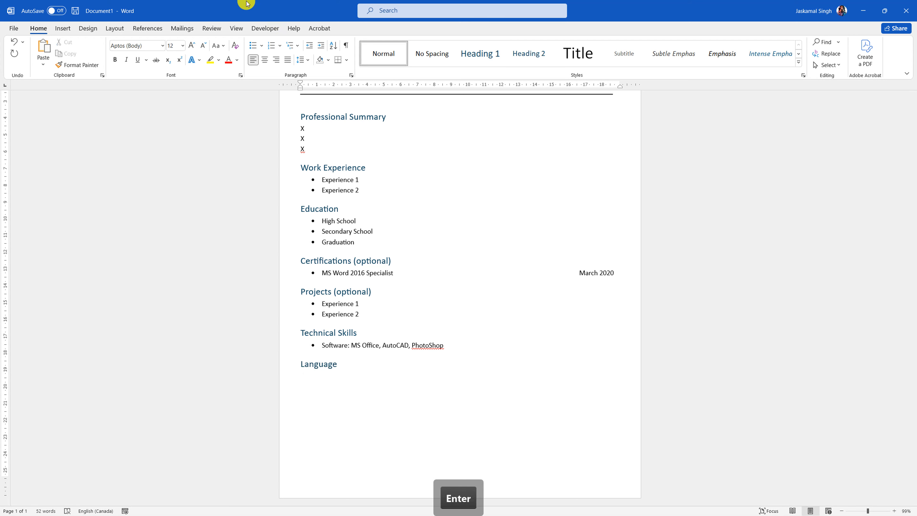
{"action": "left_click", "coordinate": [252, 45]}
{"action": "type", "text": "E"}
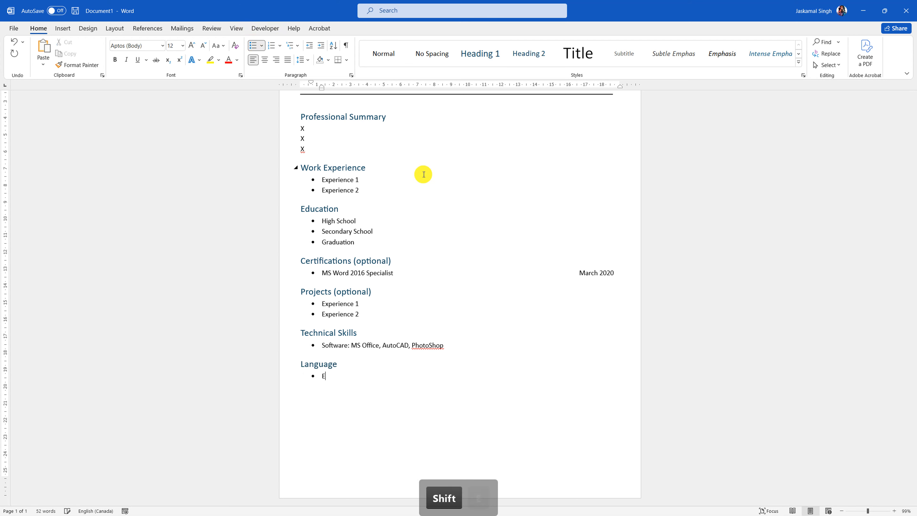
{"action": "type", "text": "nh"}
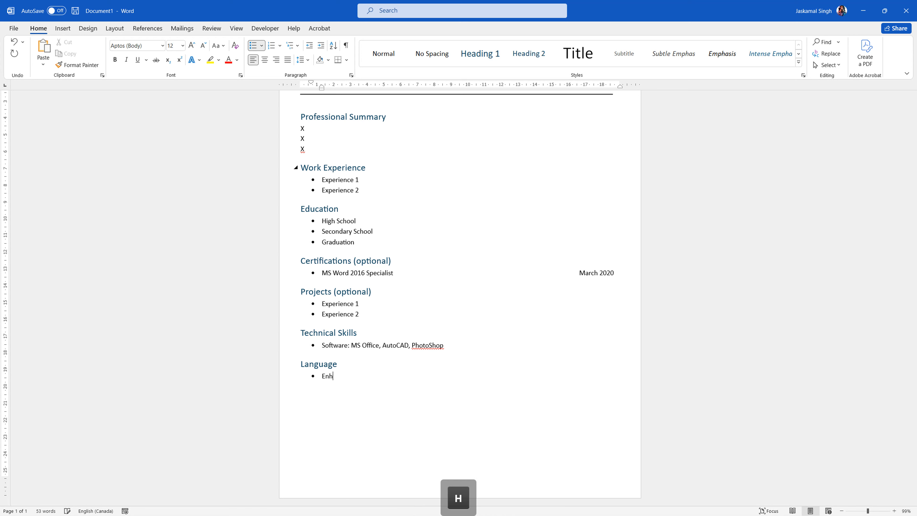
{"action": "key", "text": "BackSpace"}
{"action": "type", "text": "glish"}
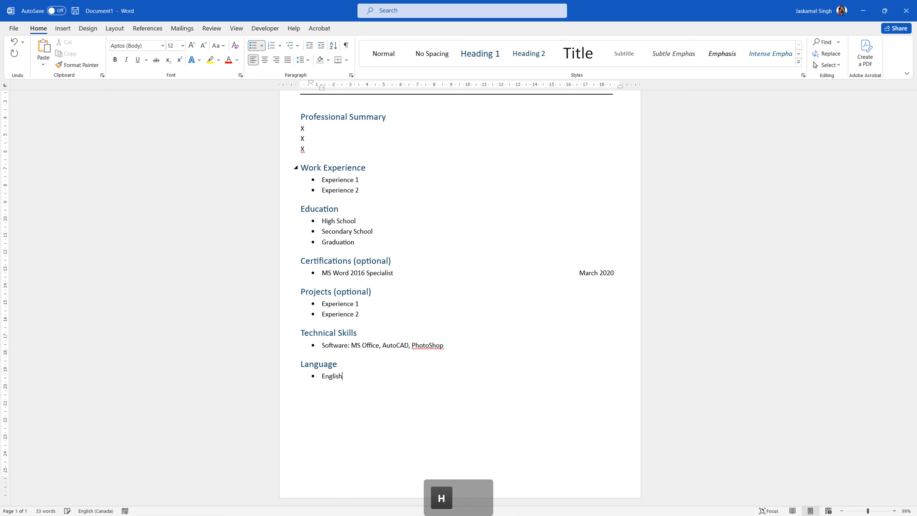
{"action": "key", "text": "Return"}
{"action": "type", "text": "French"}
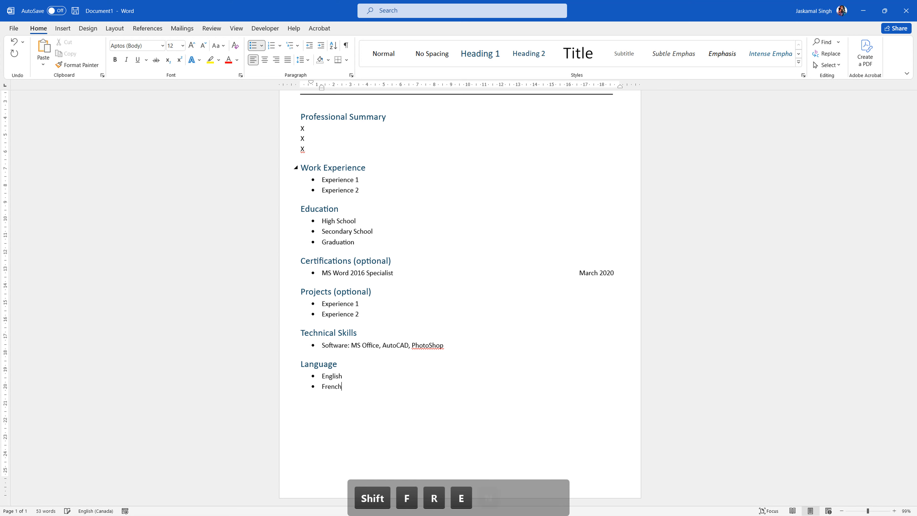
{"action": "key", "text": "Return"}
{"action": "type", "text": "Hindi"}
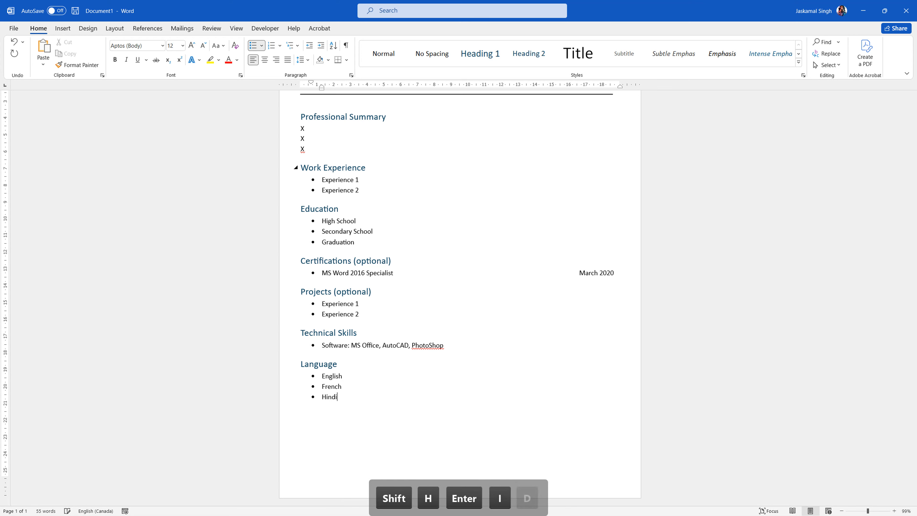
{"action": "key", "text": "Return"}
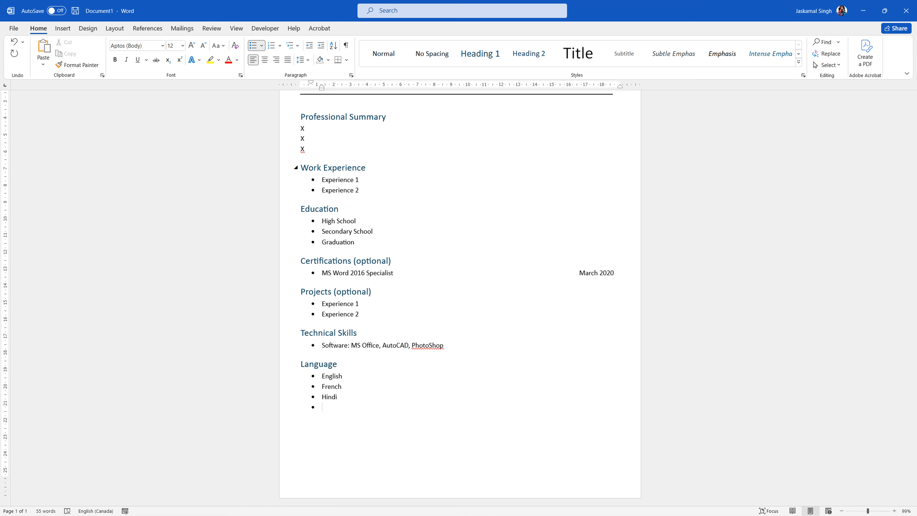
{"action": "key", "text": "BackSpace"}
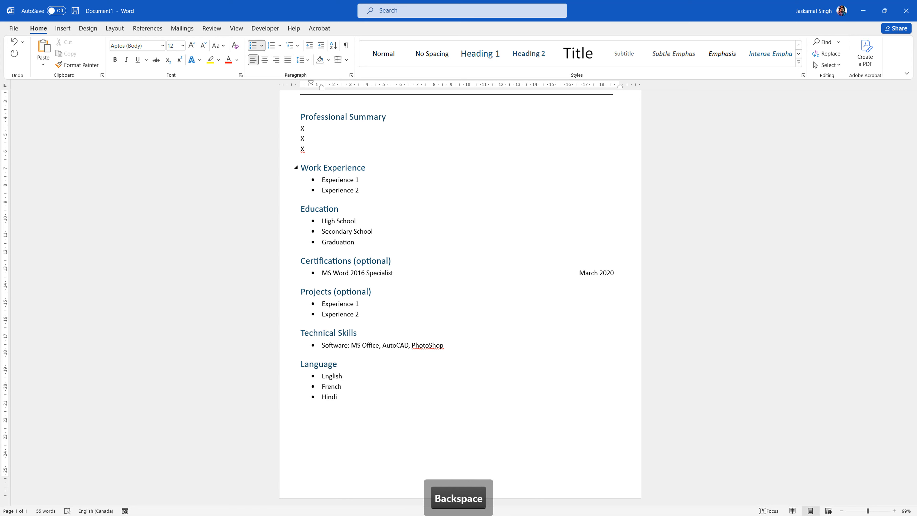
{"action": "left_click_drag", "start_coordinate": [348, 398], "coordinate": [318, 376]}
{"action": "left_click", "coordinate": [354, 381]}
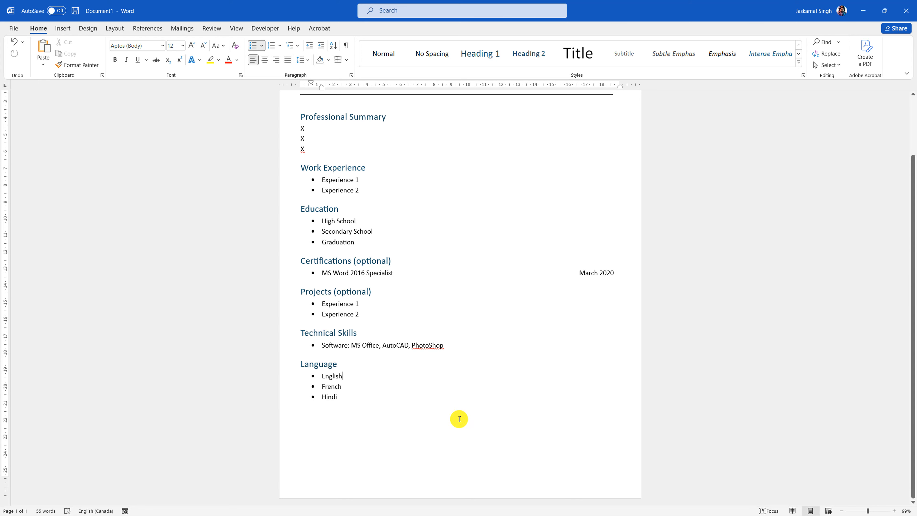
- Delete the Experience 1 and Experience 2 bullets under Work Experience, leaving an empty plain line
{"action": "scroll", "coordinate": [465, 361], "scroll_direction": "up", "scroll_amount": 2}
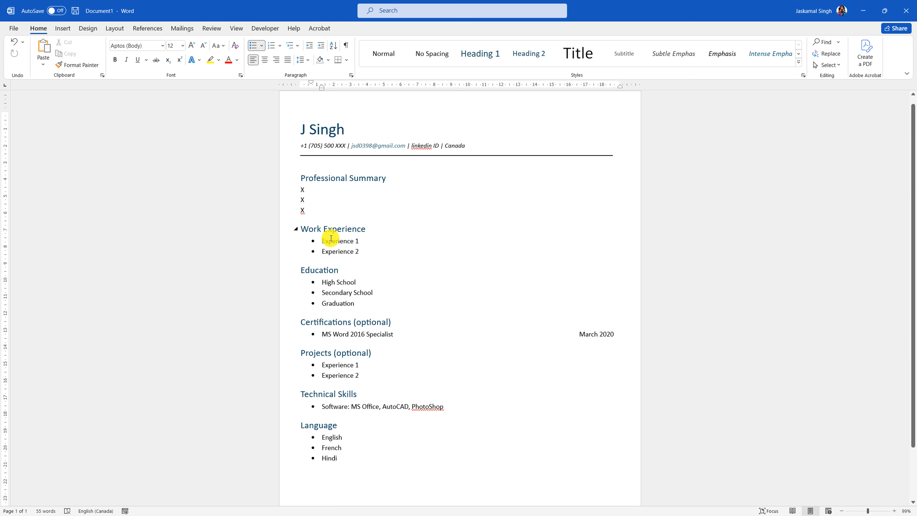
{"action": "left_click_drag", "start_coordinate": [361, 252], "coordinate": [320, 245]}
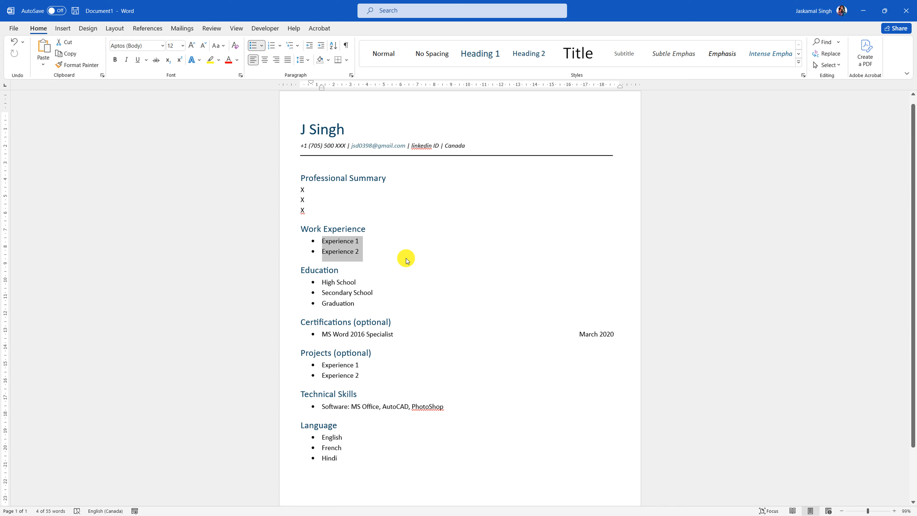
{"action": "key", "text": "BackSpace"}
{"action": "key", "text": "BackSpace"}
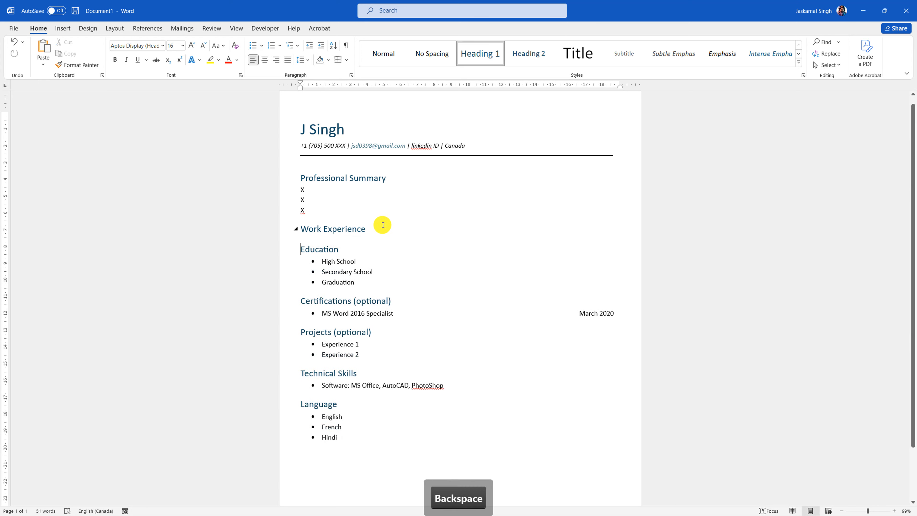
{"action": "key", "text": "Return"}
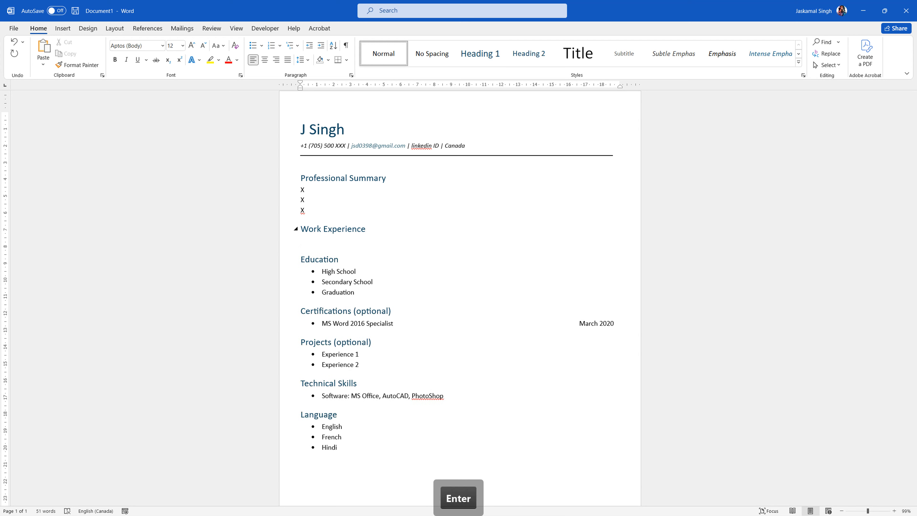
{"action": "left_click", "coordinate": [252, 46]}
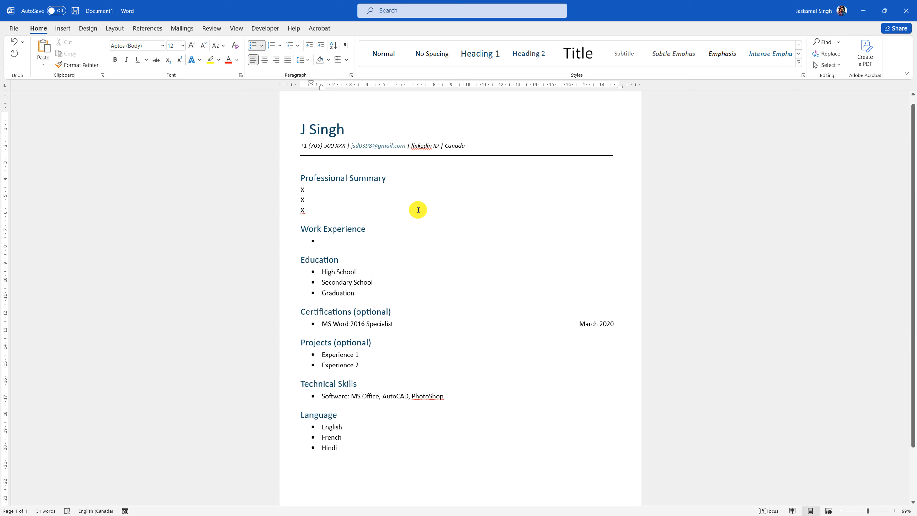
{"action": "key", "text": "BackSpace"}
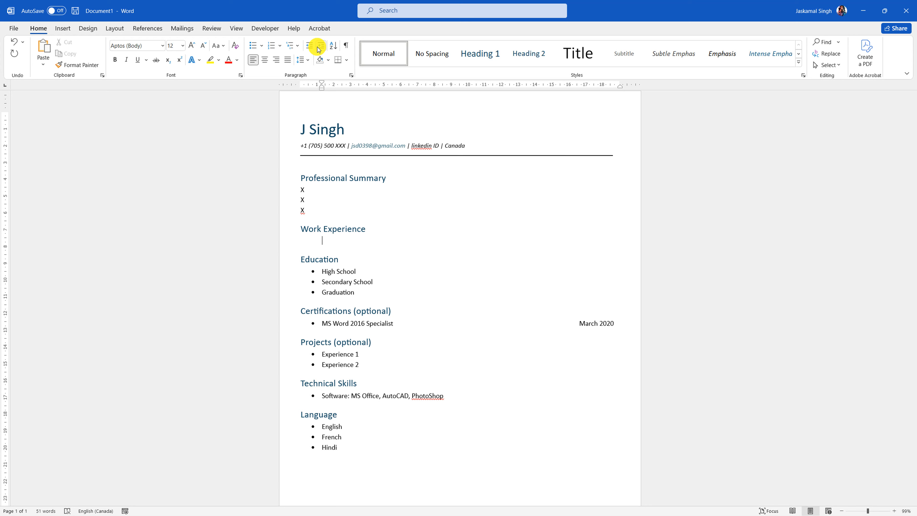
- Enter 'Job Title' and, on the next line, 'Company Name - City, State, Country' under Work Experience
{"action": "type", "text": "Job "}
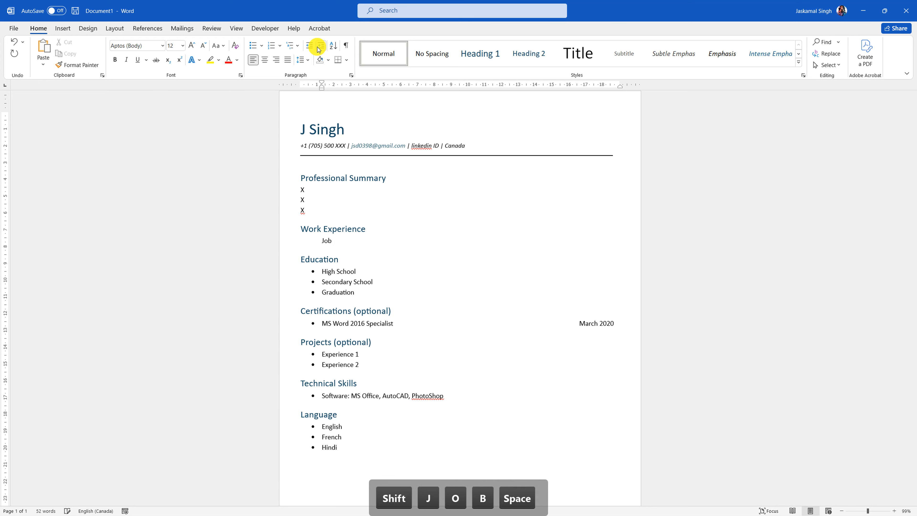
{"action": "type", "text": "Title"}
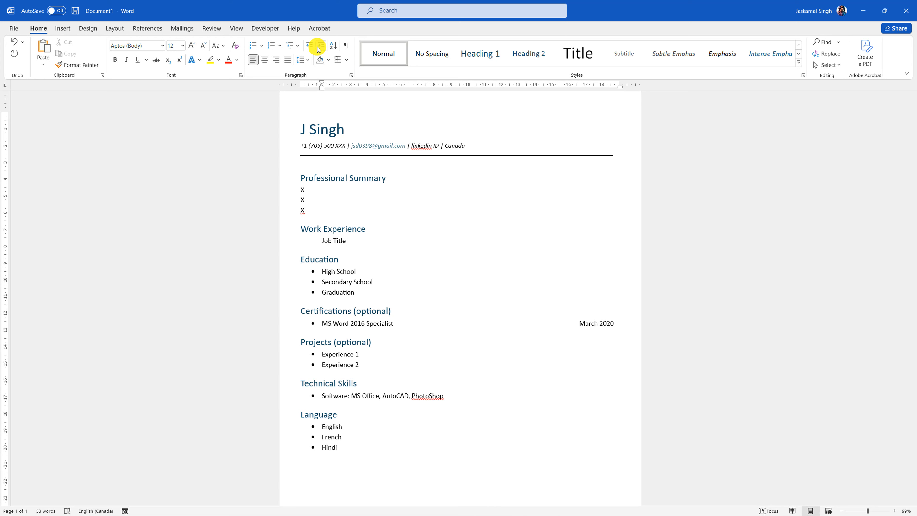
{"action": "key", "text": "Return"}
{"action": "type", "text": "Com"}
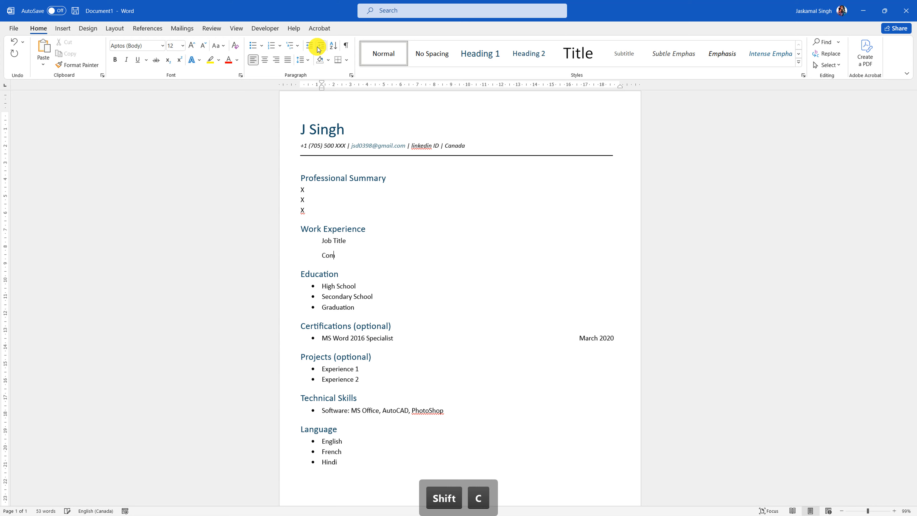
{"action": "type", "text": "pany Name"}
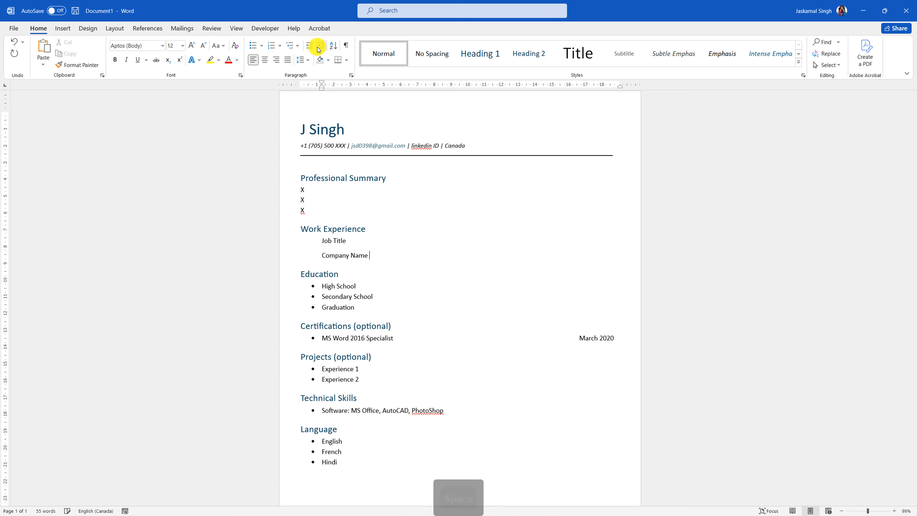
{"action": "type", "text": " - "}
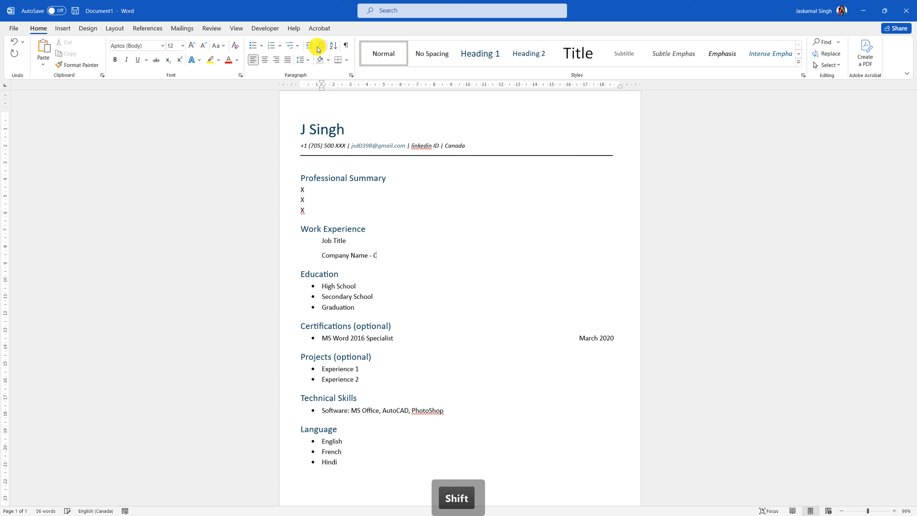
{"action": "type", "text": "City,"}
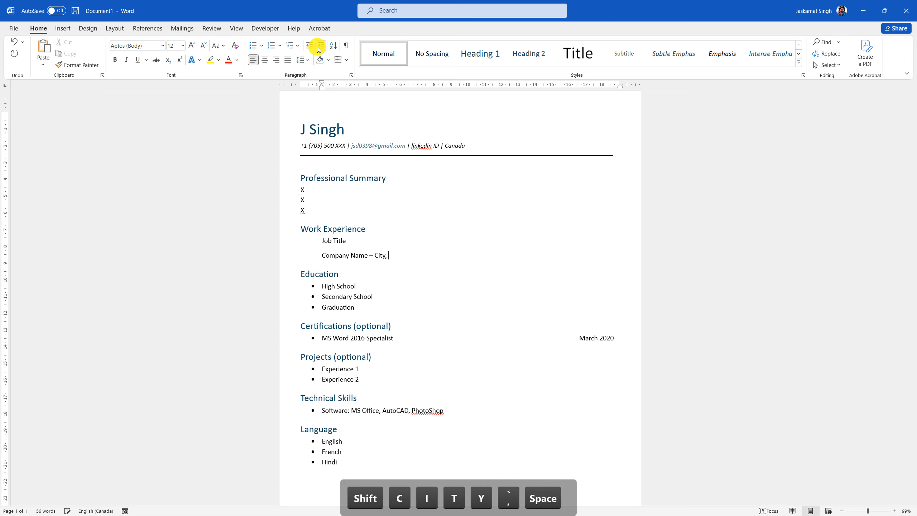
{"action": "type", "text": " S"}
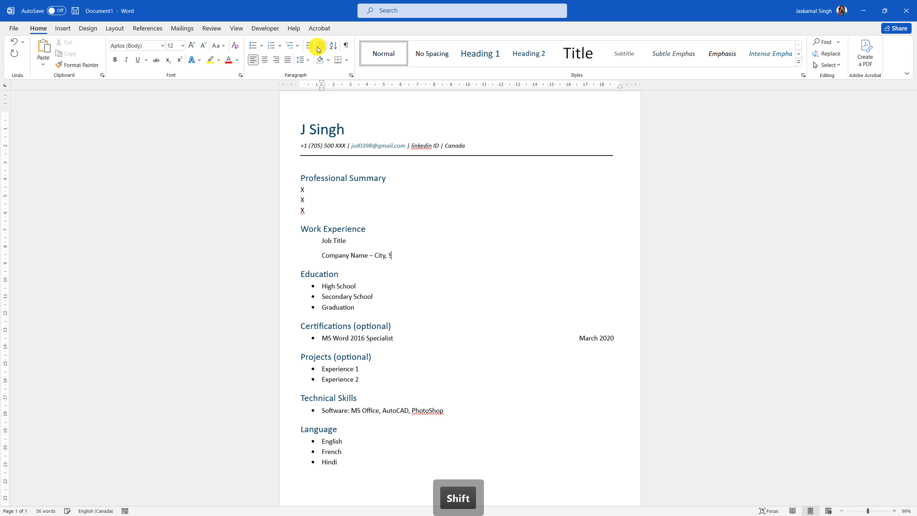
{"action": "type", "text": "tate, Country"}
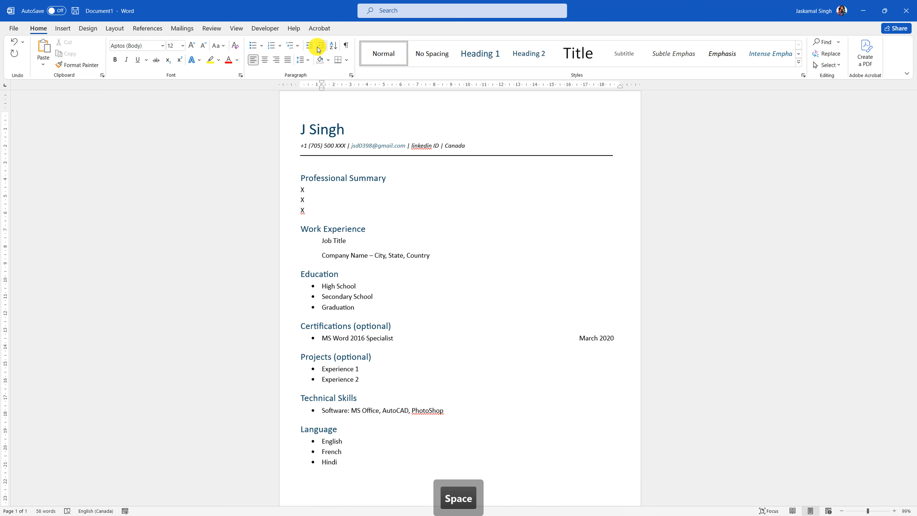
{"action": "left_click", "coordinate": [418, 239]}
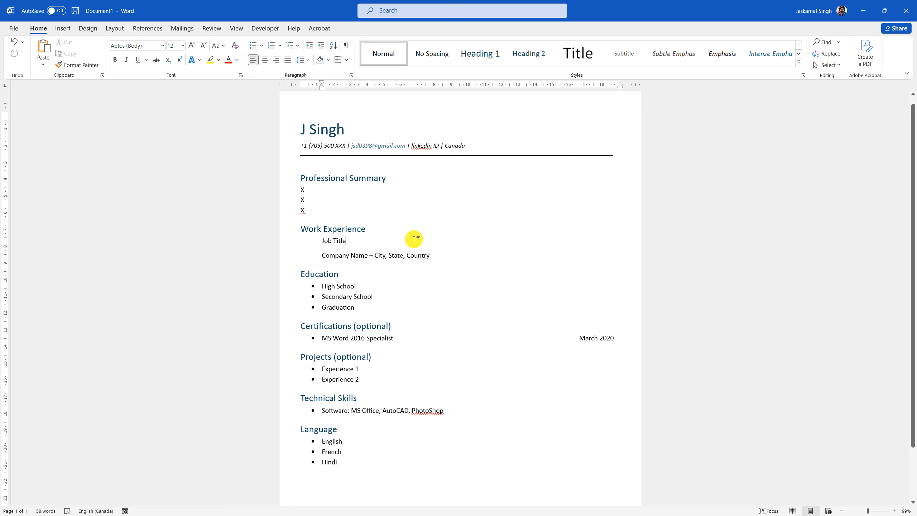
{"action": "left_click", "coordinate": [462, 255]}
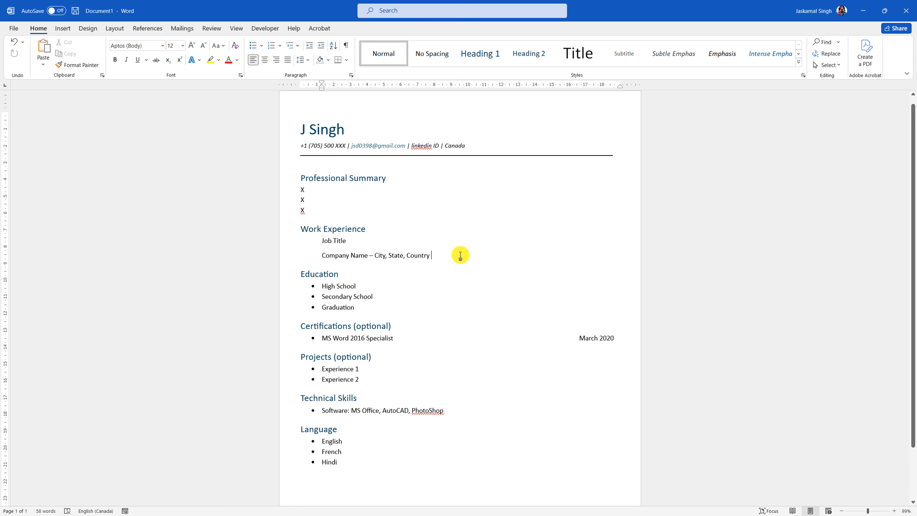
- Remove the space after the Job Title paragraph
{"action": "left_click", "coordinate": [262, 254]}
{"action": "left_click", "coordinate": [253, 241]}
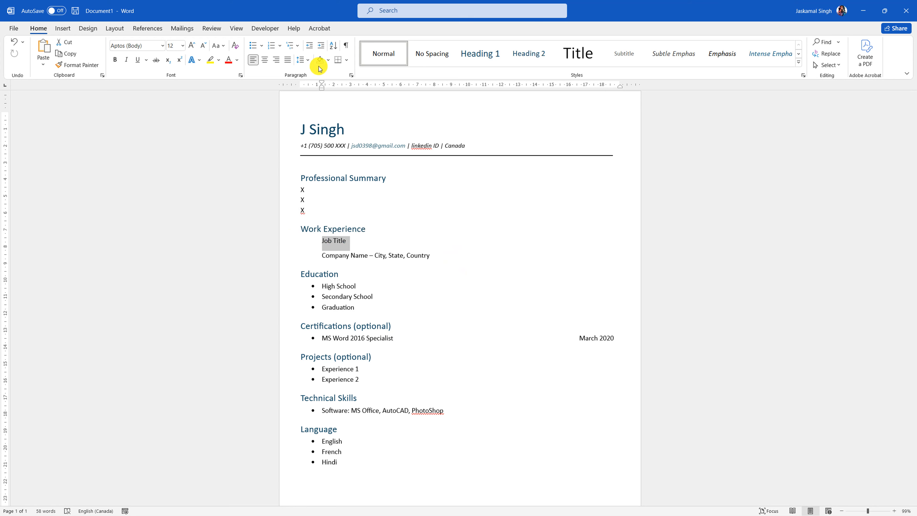
{"action": "left_click", "coordinate": [301, 60]}
{"action": "left_click", "coordinate": [327, 175]}
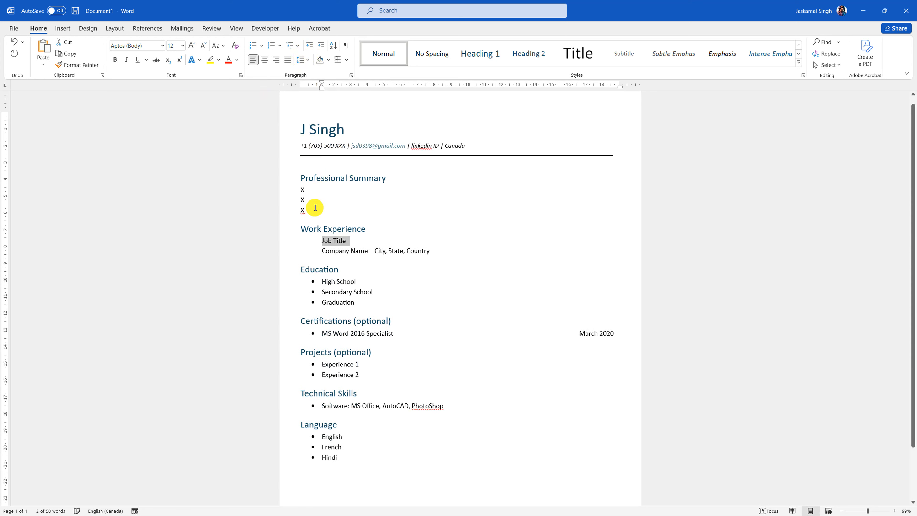
- Append '(Start Date - End Date)' to the company line and tab it toward the right margin
{"action": "left_click", "coordinate": [443, 253]}
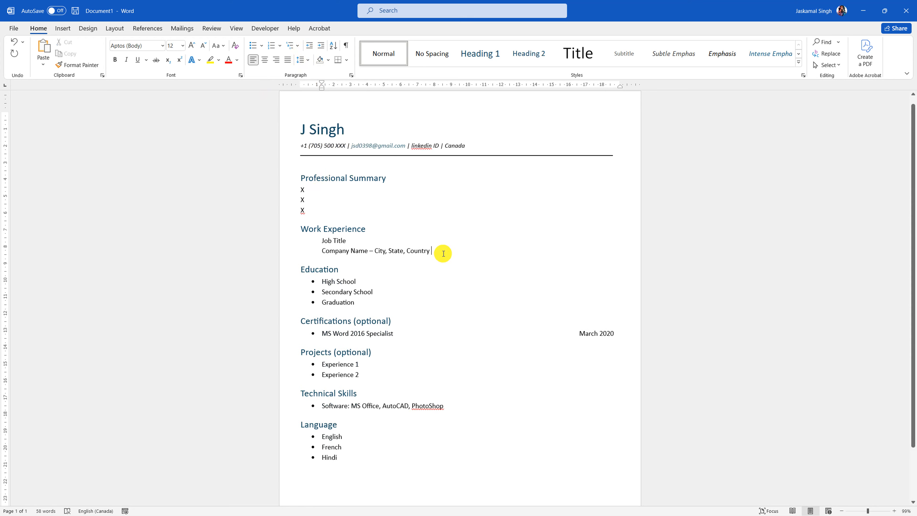
{"action": "type", "text": "(Start"}
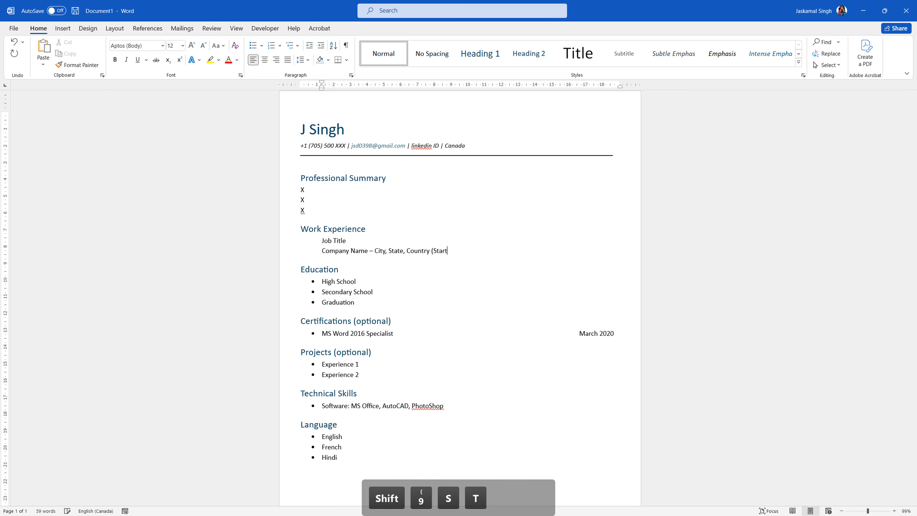
{"action": "type", "text": " Date - "}
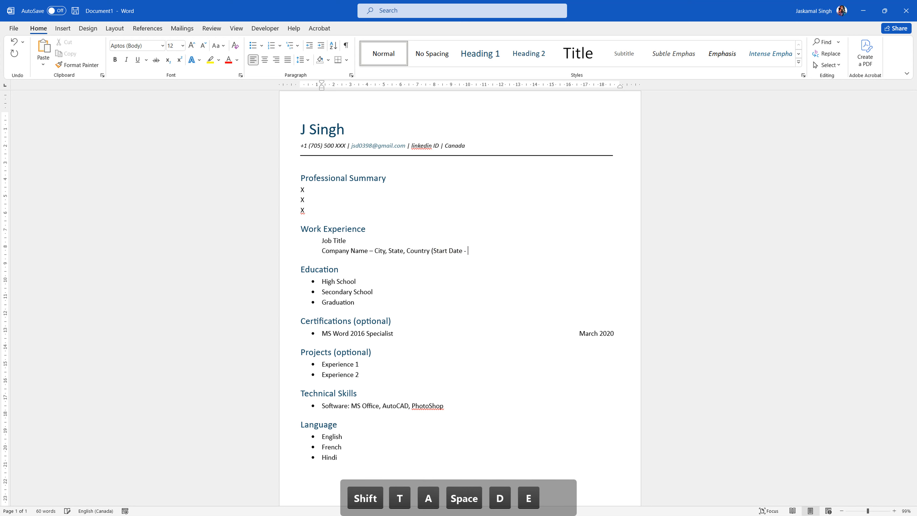
{"action": "type", "text": "End D"}
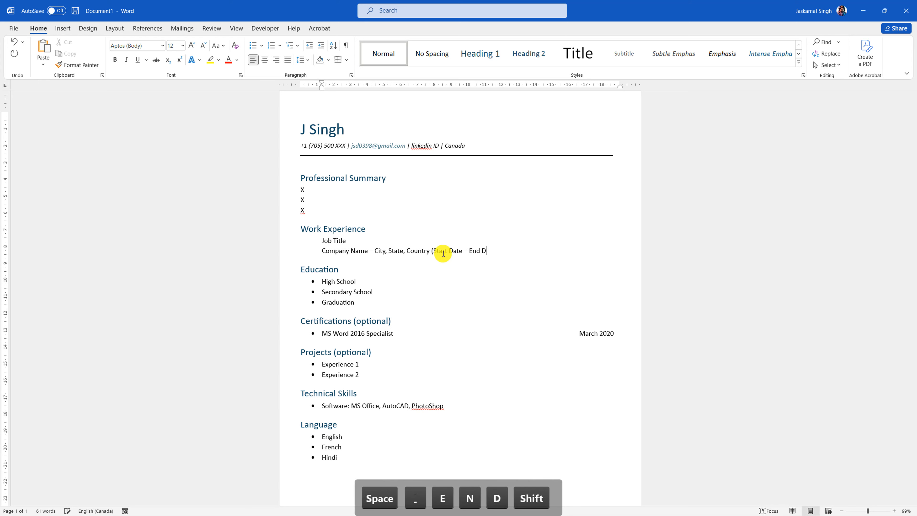
{"action": "type", "text": "ate)"}
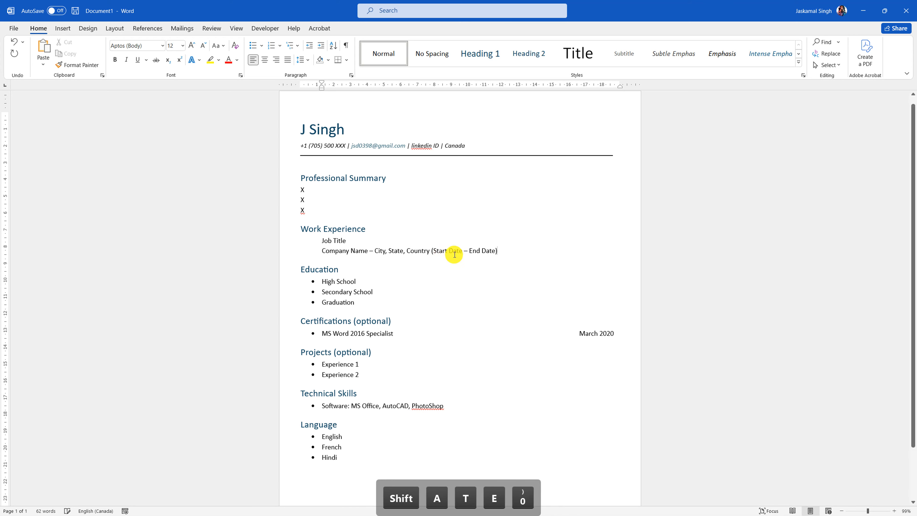
{"action": "left_click", "coordinate": [431, 252]}
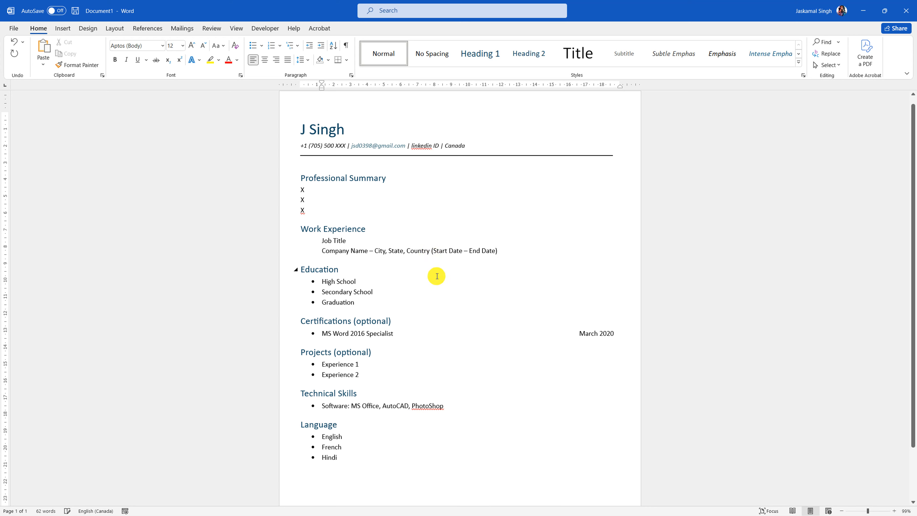
{"action": "key", "text": "Tab"}
{"action": "key", "text": "Tab"}
{"action": "key", "text": "Tab"}
{"action": "key", "text": "Tab"}
{"action": "key", "text": "Tab"}
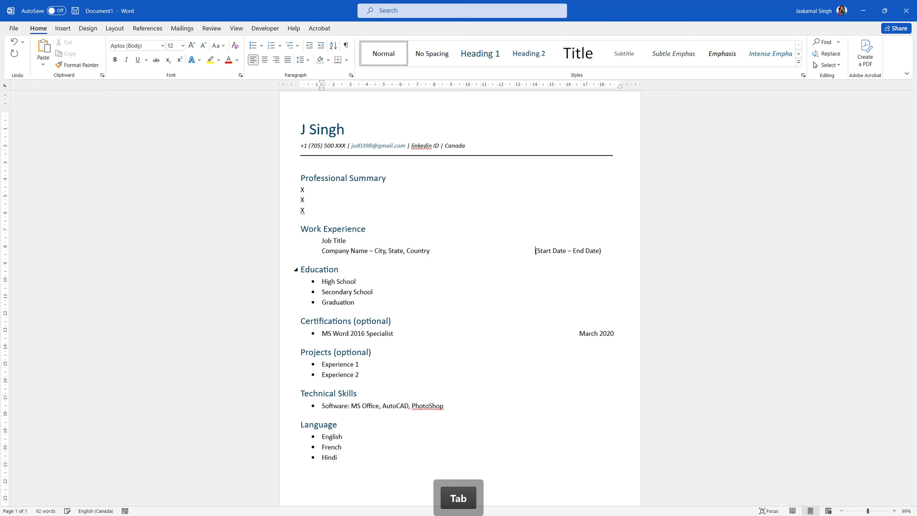
- Keep the date range on one line and replace 'End Date' with 'Currently Enrolled'
{"action": "key", "text": "Tab"}
{"action": "key", "text": "BackSpace"}
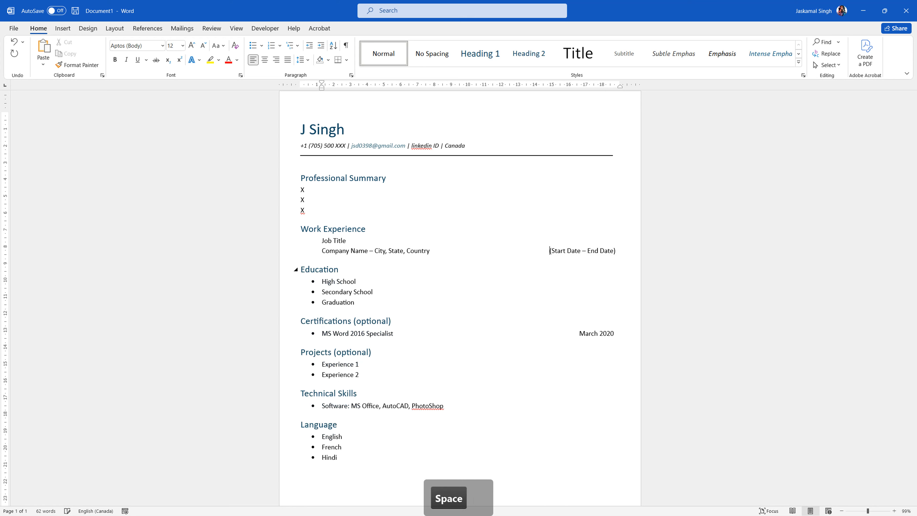
{"action": "key", "text": "BackSpace"}
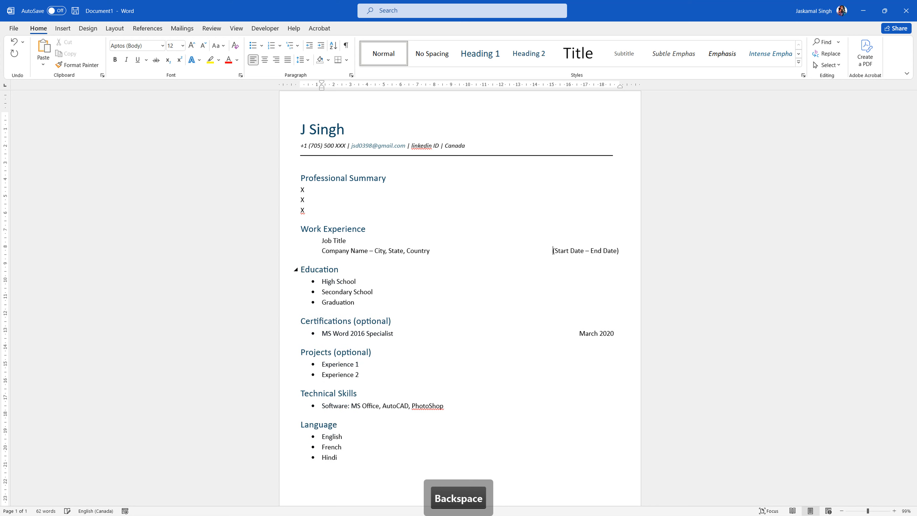
{"action": "left_click", "coordinate": [574, 250]}
{"action": "left_click", "coordinate": [607, 250]}
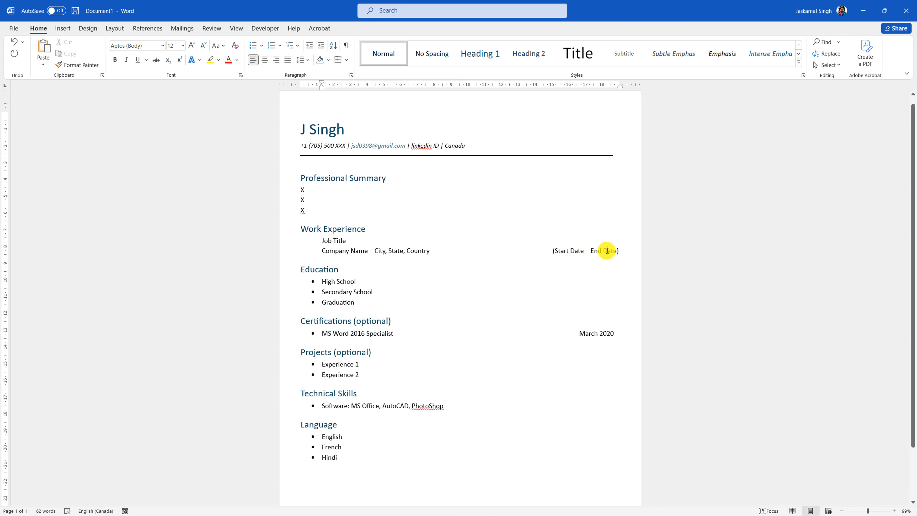
{"action": "left_click_drag", "start_coordinate": [587, 251], "coordinate": [612, 265]}
{"action": "left_click", "coordinate": [606, 263]}
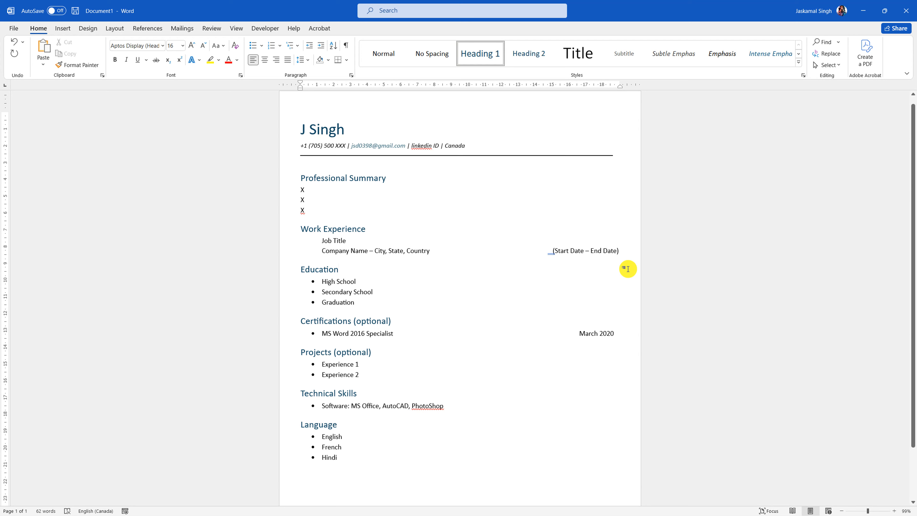
{"action": "double_click", "coordinate": [607, 250]}
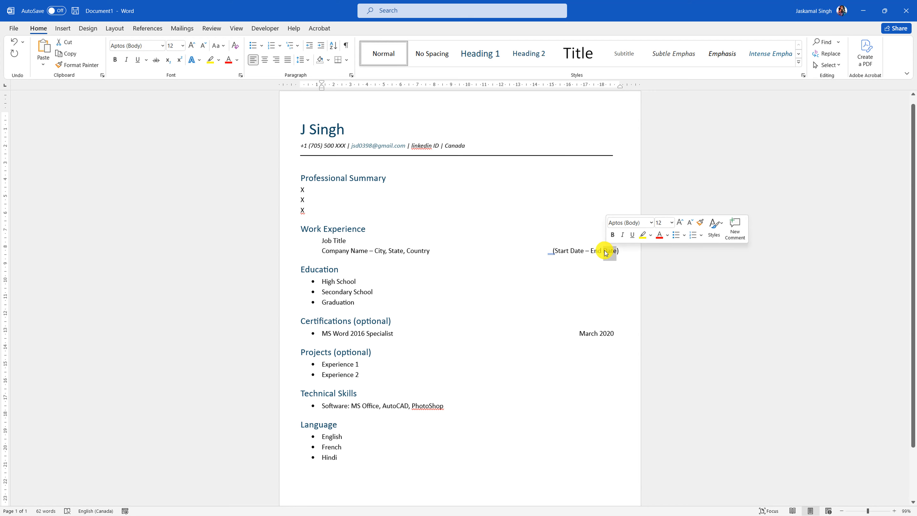
{"action": "left_click", "coordinate": [598, 250]}
{"action": "left_click_drag", "start_coordinate": [591, 250], "coordinate": [616, 254]}
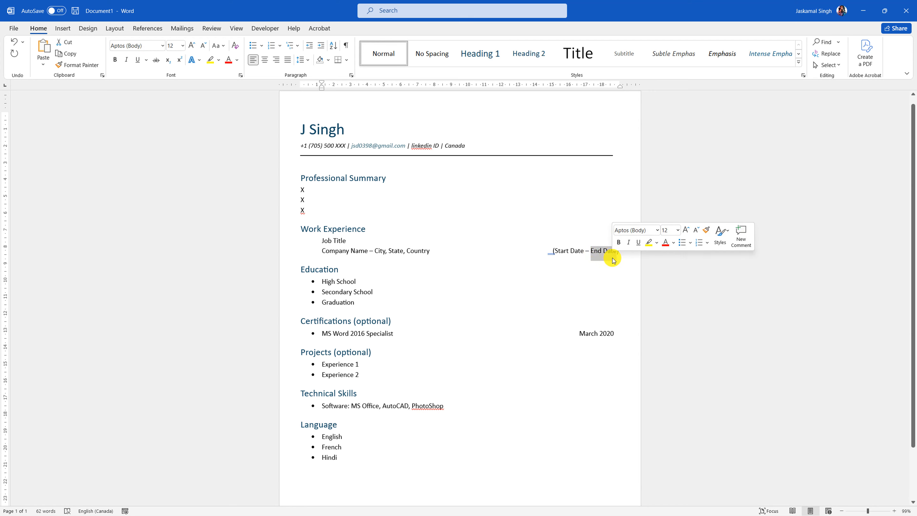
{"action": "type", "text": "Cu"}
{"action": "type", "text": "rrently En"}
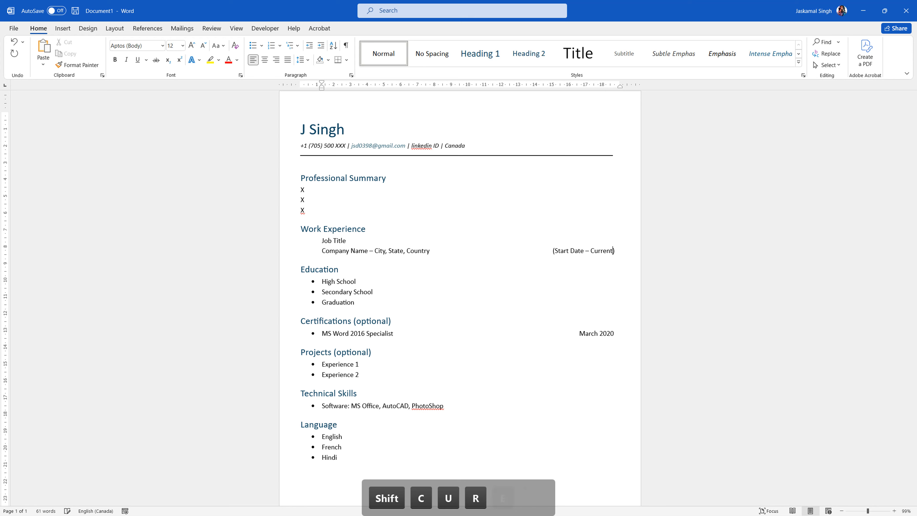
{"action": "type", "text": "rolled"}
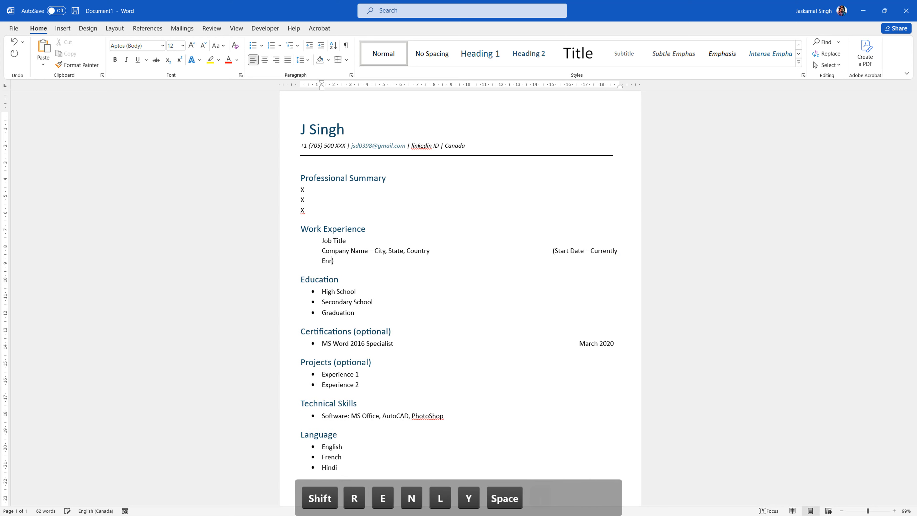
- Realign the date range at the right margin and start an empty line below it
{"action": "left_click", "coordinate": [550, 251]}
{"action": "key", "text": "BackSpace"}
{"action": "key", "text": "BackSpace"}
{"action": "key", "text": "BackSpace"}
{"action": "key", "text": "BackSpace"}
{"action": "key", "text": "BackSpace"}
{"action": "key", "text": "BackSpace"}
{"action": "key", "text": "BackSpace"}
{"action": "key", "text": "BackSpace"}
{"action": "key", "text": "BackSpace"}
{"action": "key", "text": "BackSpace"}
{"action": "key", "text": "BackSpace"}
{"action": "key", "text": "BackSpace"}
{"action": "key", "text": "BackSpace"}
{"action": "key", "text": "BackSpace"}
{"action": "key", "text": "BackSpace"}
{"action": "key", "text": "BackSpace"}
{"action": "key", "text": "BackSpace"}
{"action": "key", "text": "BackSpace"}
{"action": "key", "text": "BackSpace"}
{"action": "key", "text": "BackSpace"}
{"action": "key", "text": "BackSpace"}
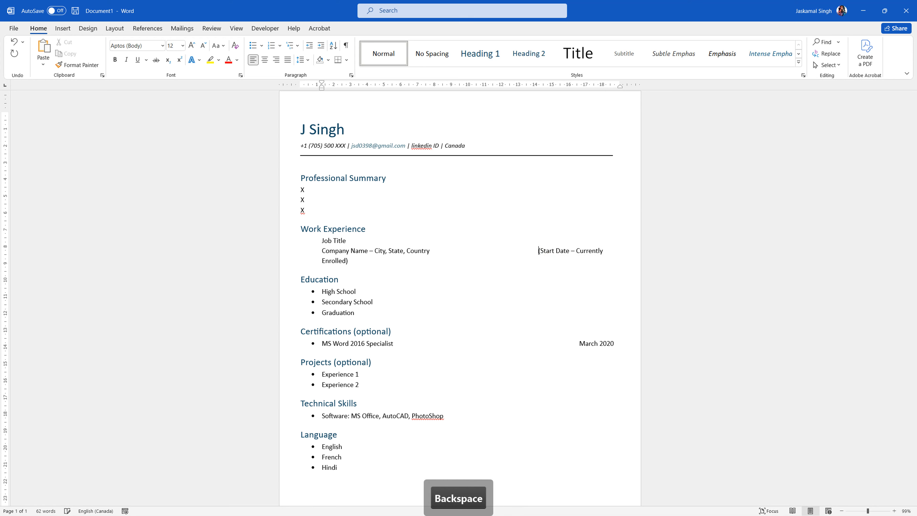
{"action": "key", "text": "Tab"}
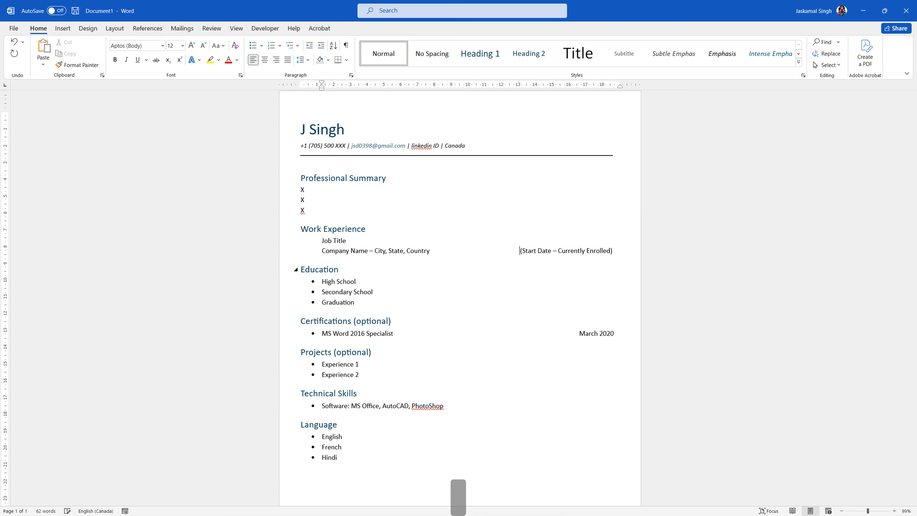
{"action": "key", "text": "BackSpace"}
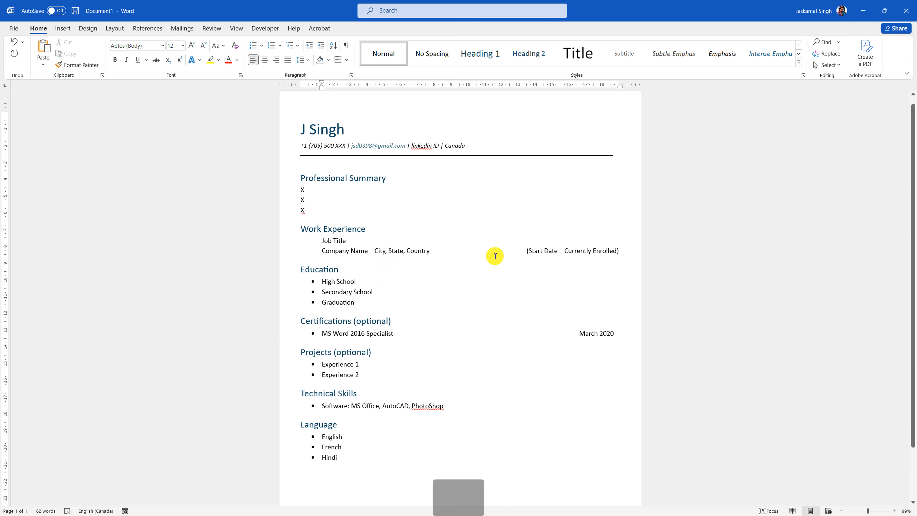
{"action": "left_click", "coordinate": [630, 250]}
{"action": "key", "text": "Return"}
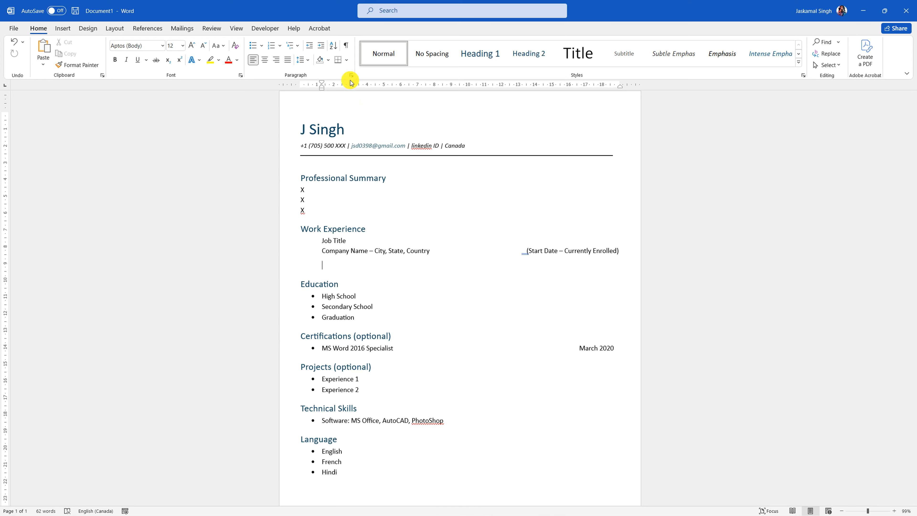
- Add bullets 'Job Duties 1' and 'Job Duty 2' under the company line, removing the extra empty bullet
{"action": "left_click", "coordinate": [251, 49]}
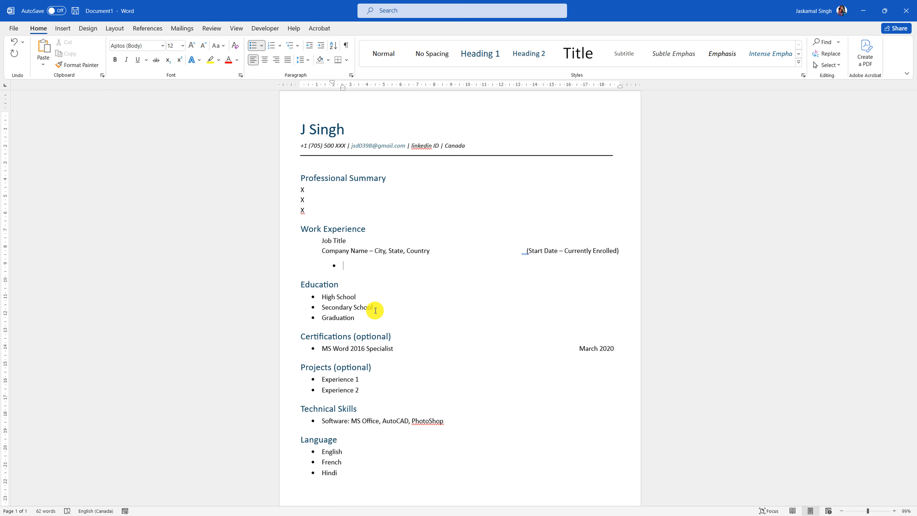
{"action": "type", "text": "R"}
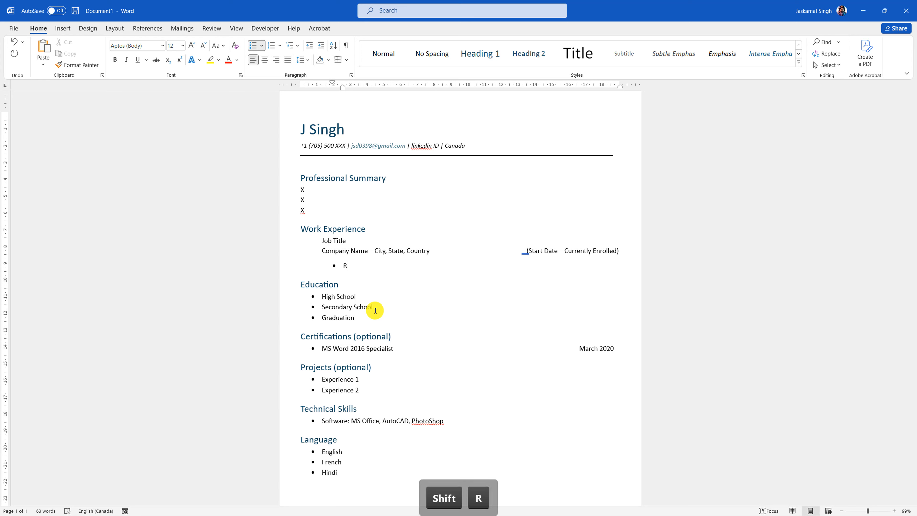
{"action": "key", "text": "BackSpace"}
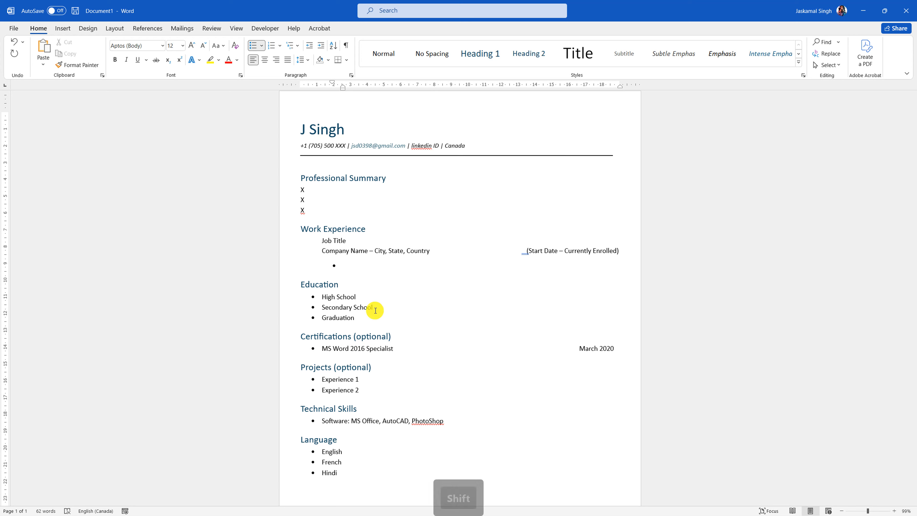
{"action": "type", "text": "Job Duti"}
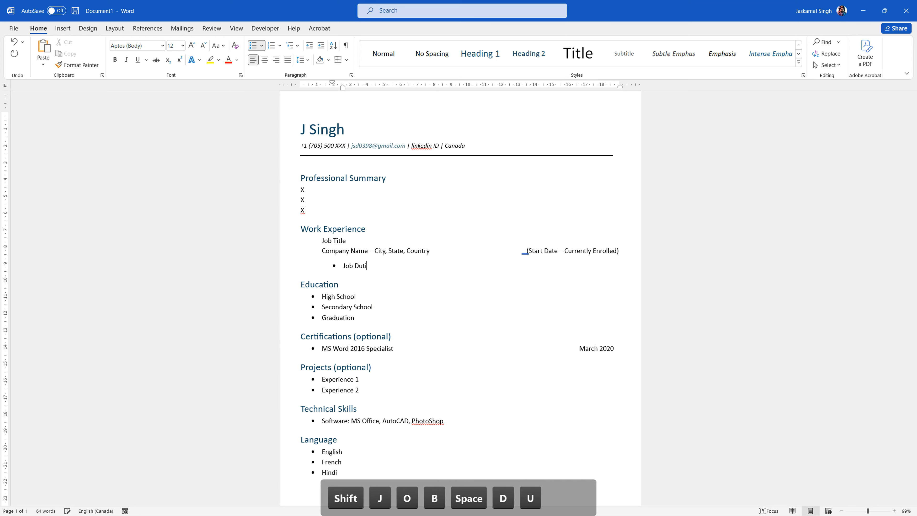
{"action": "type", "text": "es 1"}
{"action": "key", "text": "Return"}
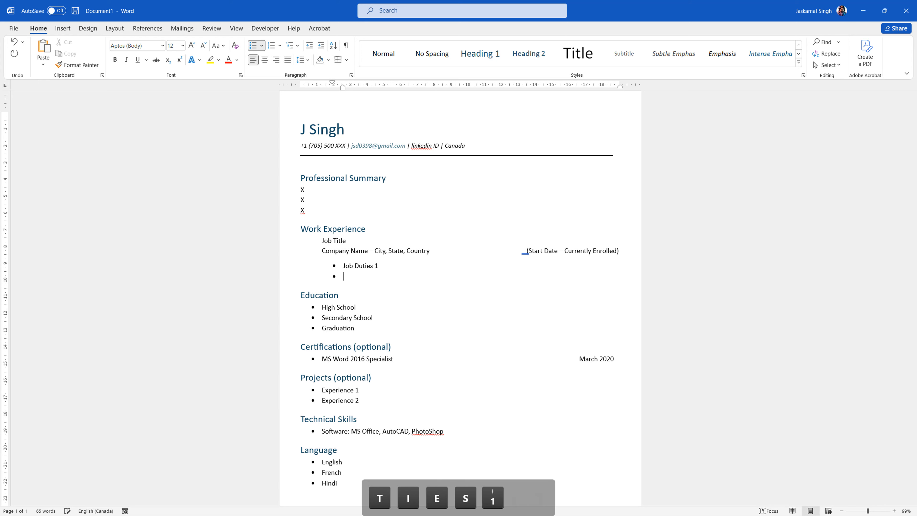
{"action": "type", "text": "Job D"}
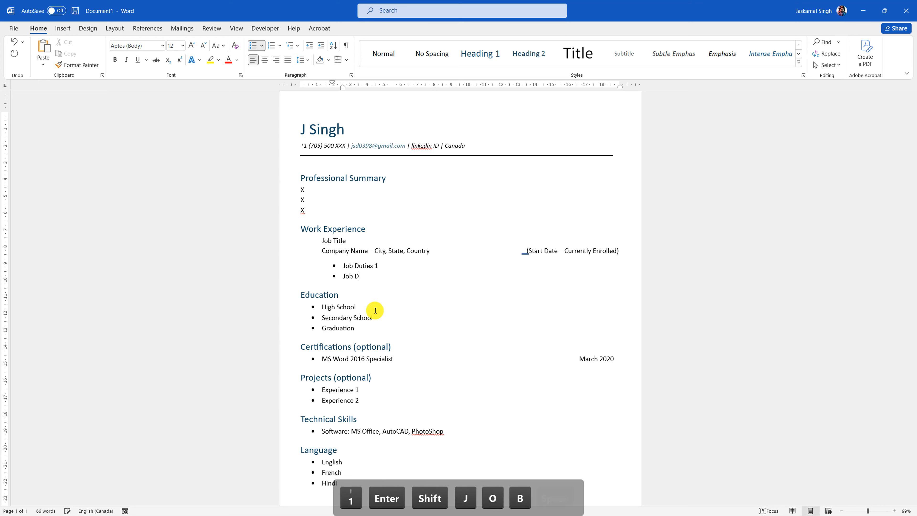
{"action": "type", "text": "uty 2"}
{"action": "key", "text": "Return"}
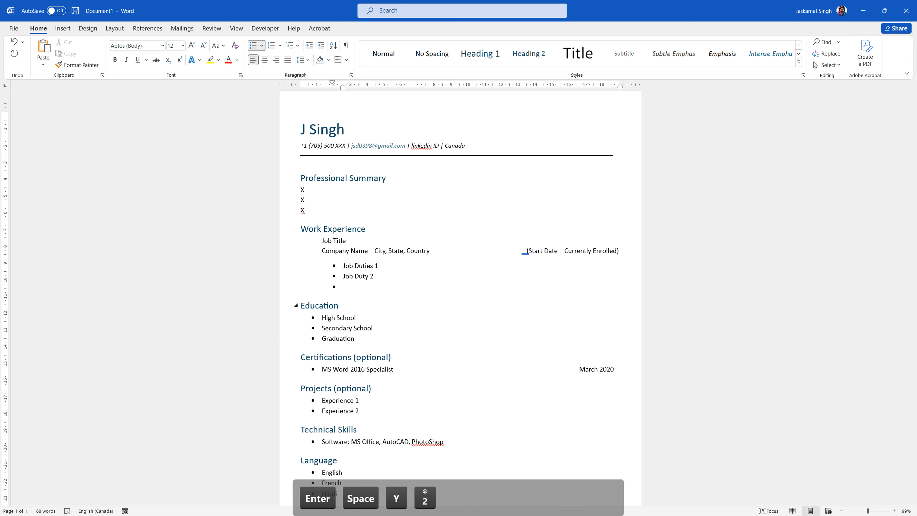
{"action": "key", "text": "Return"}
{"action": "key", "text": "BackSpace"}
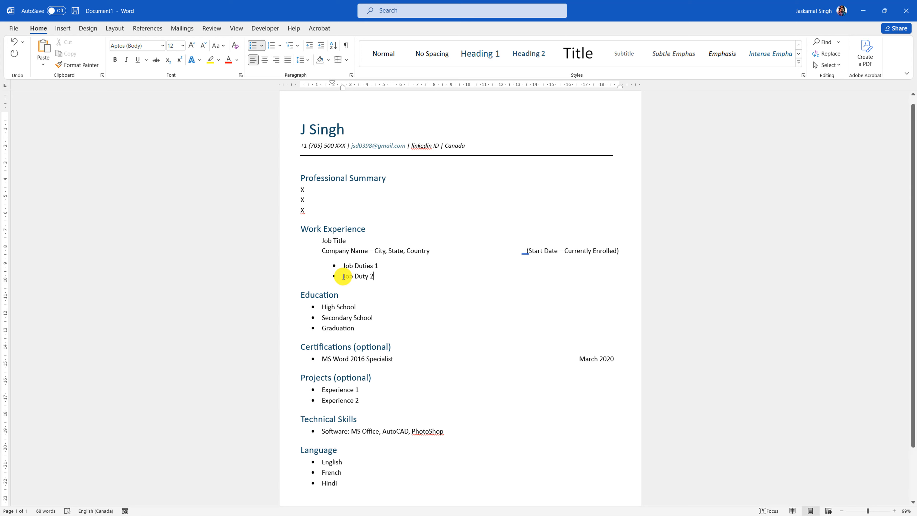
{"action": "left_click", "coordinate": [366, 238]}
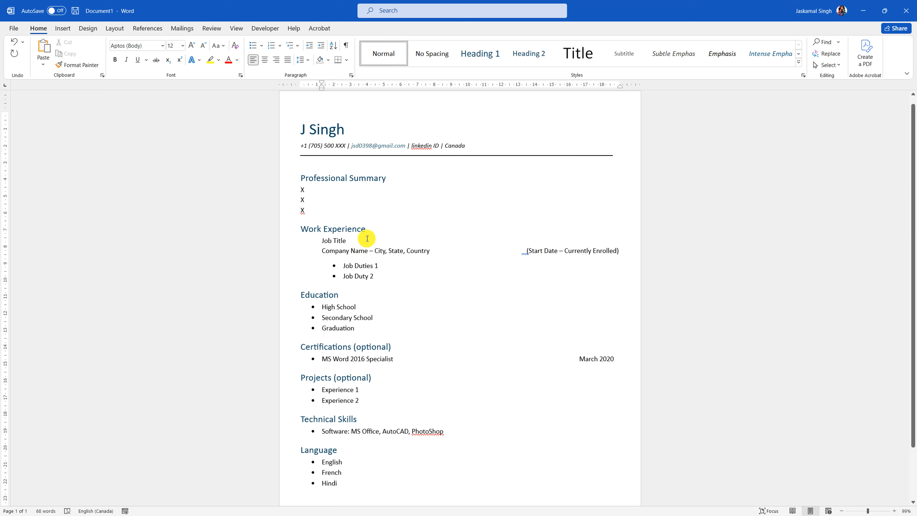
- Insert a '1 Line Sentence' line below Job Title, fixing the misspellings along the way
{"action": "key", "text": "Return"}
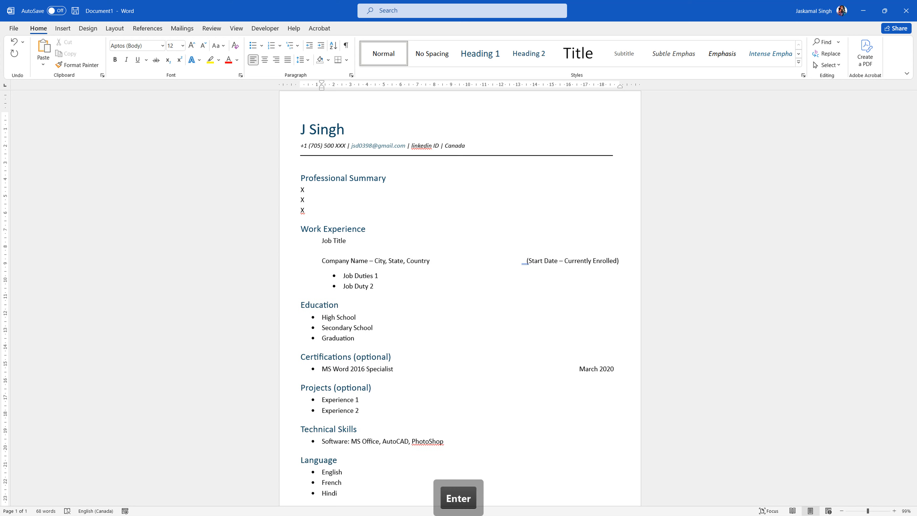
{"action": "type", "text": "1 Line "}
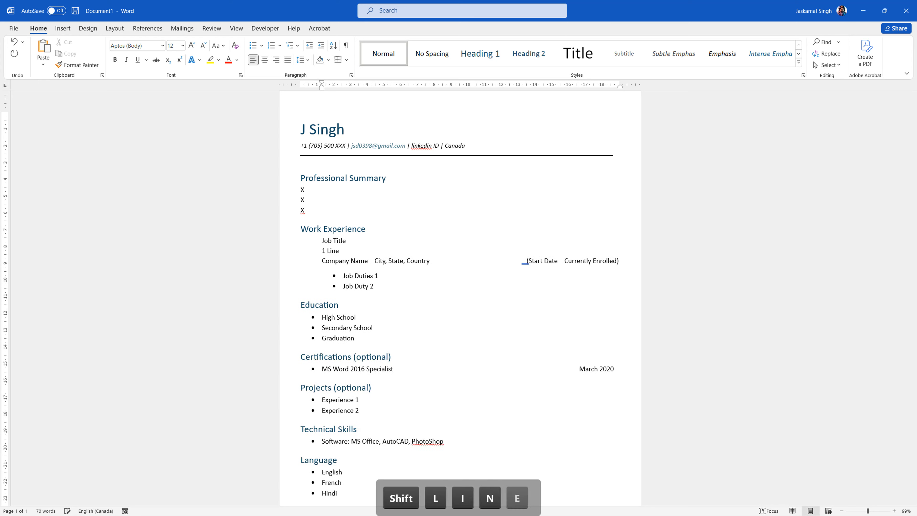
{"action": "type", "text": "Sen"}
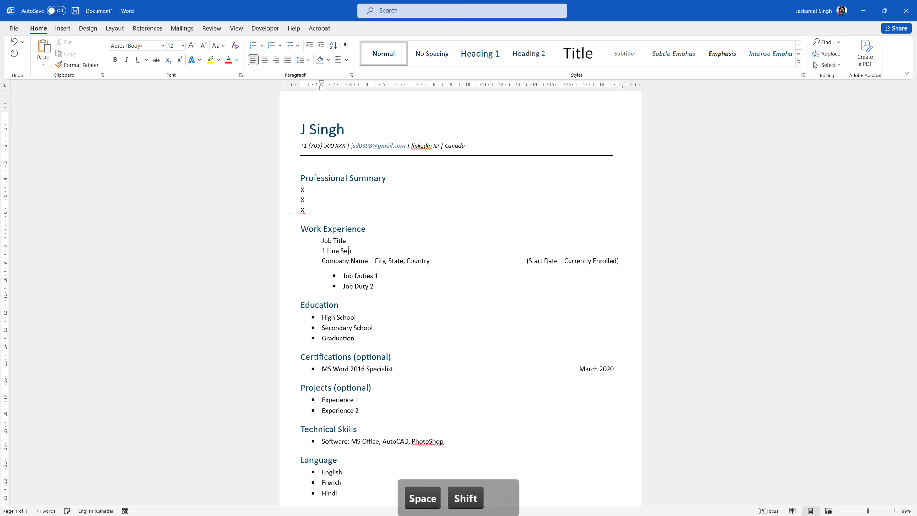
{"action": "type", "text": "etece"}
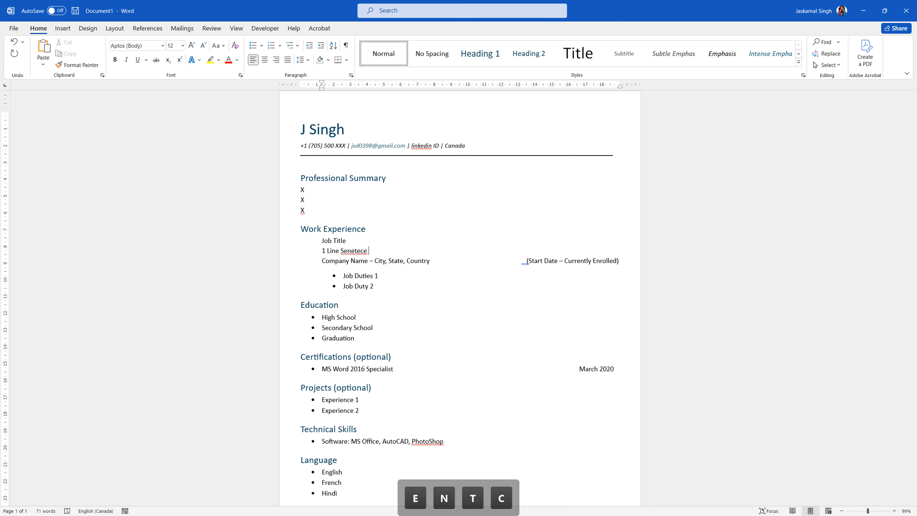
{"action": "key", "text": "Delete"}
{"action": "key", "text": "Delete"}
{"action": "key", "text": "Delete"}
{"action": "key", "text": "Delete"}
{"action": "key", "text": "ctrl+z"}
{"action": "key", "text": "ctrl+z"}
{"action": "key", "text": "ctrl+z"}
{"action": "key", "text": "ctrl+z"}
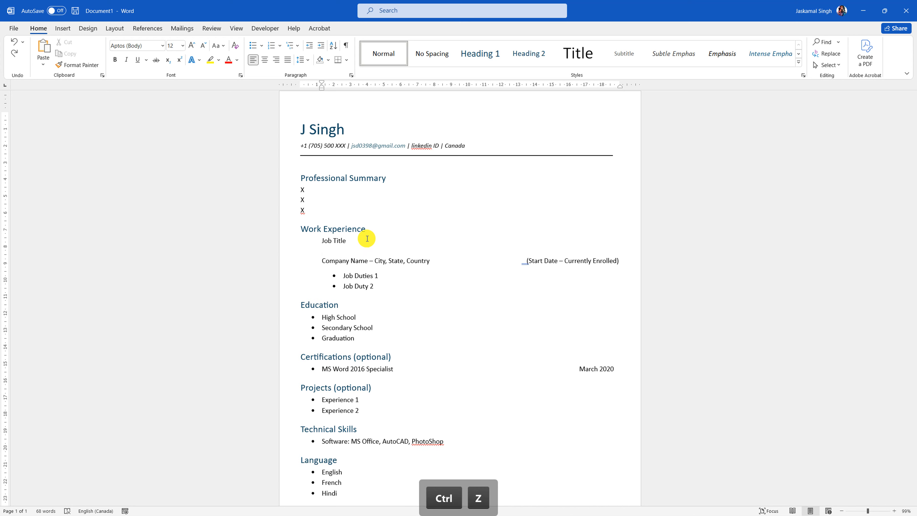
{"action": "type", "text": "1 Line S"}
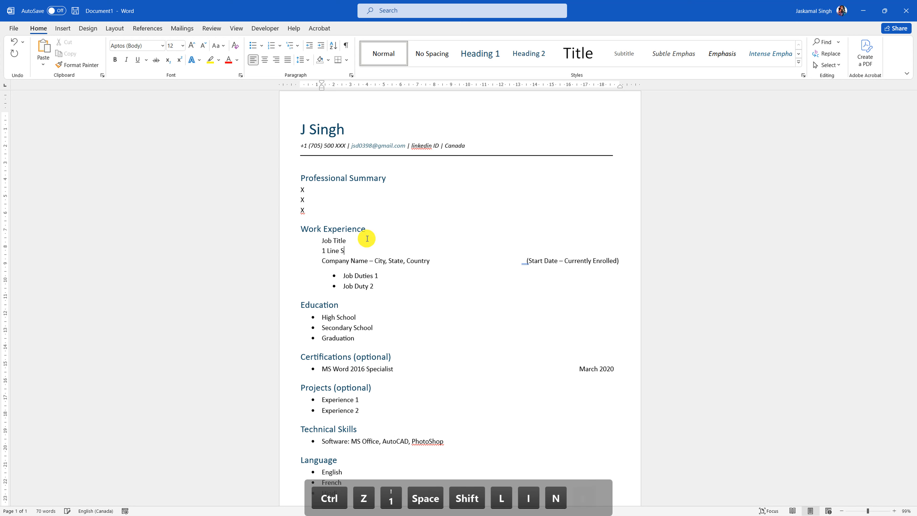
{"action": "type", "text": "entense"}
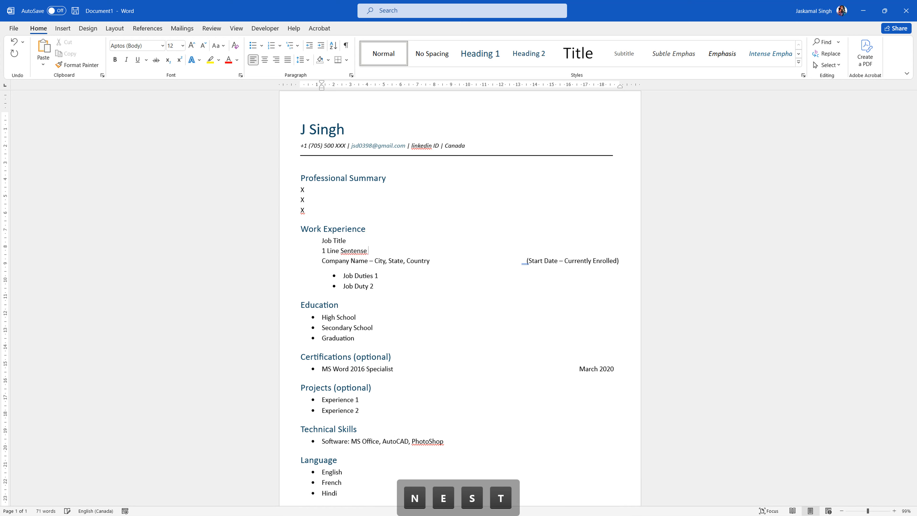
{"action": "key", "text": "BackSpace"}
{"action": "key", "text": "BackSpace"}
{"action": "key", "text": "BackSpace"}
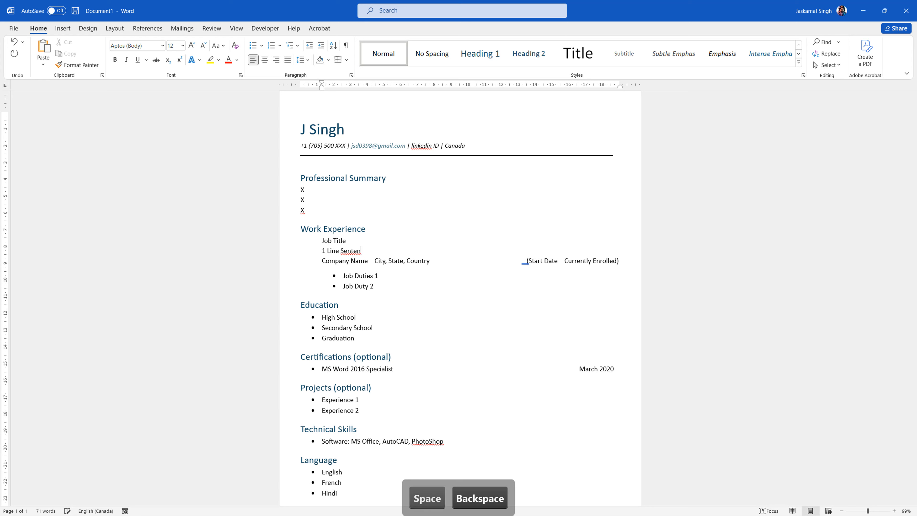
{"action": "type", "text": "ce"}
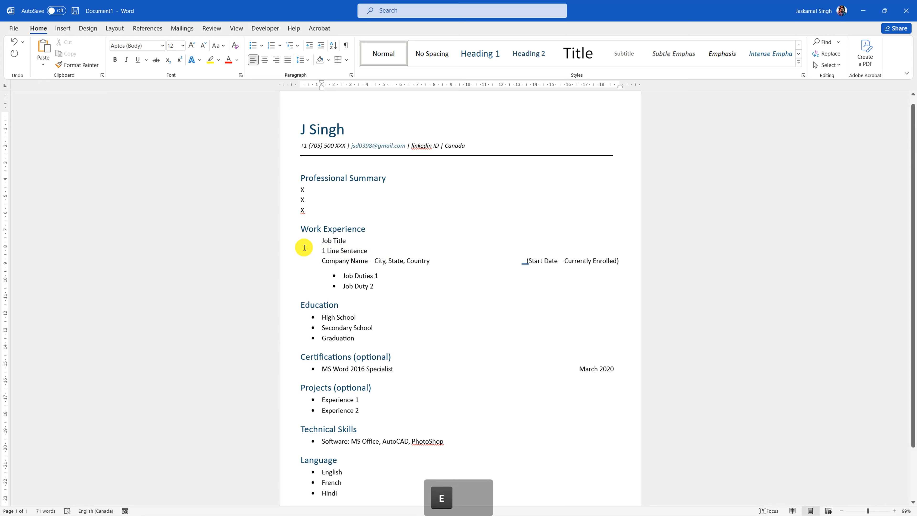
{"action": "left_click", "coordinate": [287, 255]}
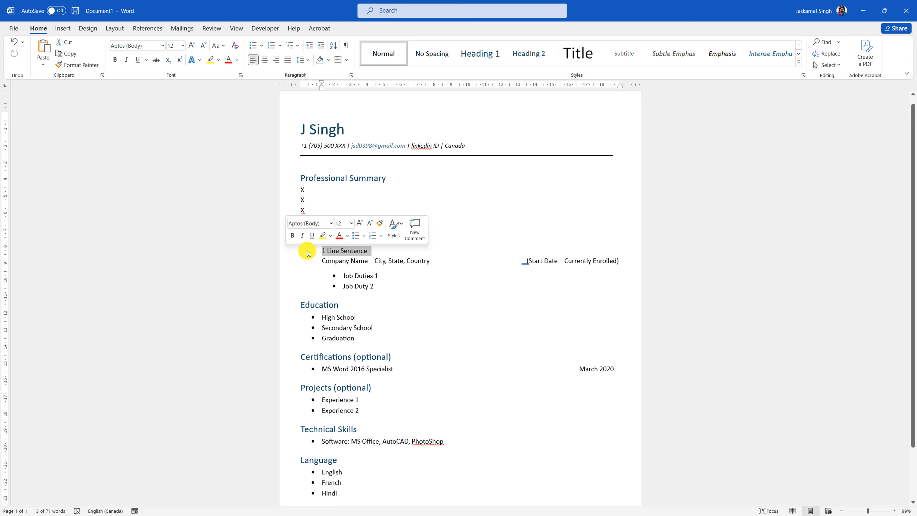
{"action": "left_click_drag", "start_coordinate": [268, 188], "coordinate": [266, 218]}
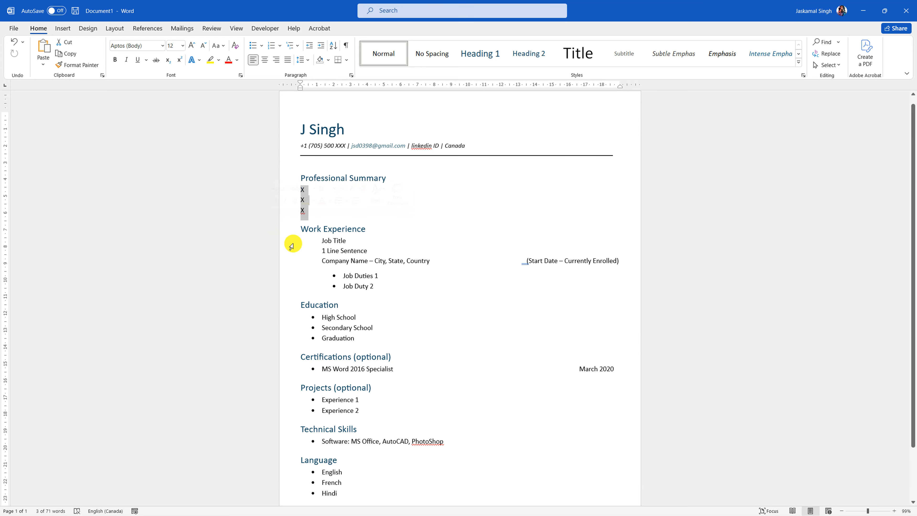
{"action": "left_click", "coordinate": [285, 255]}
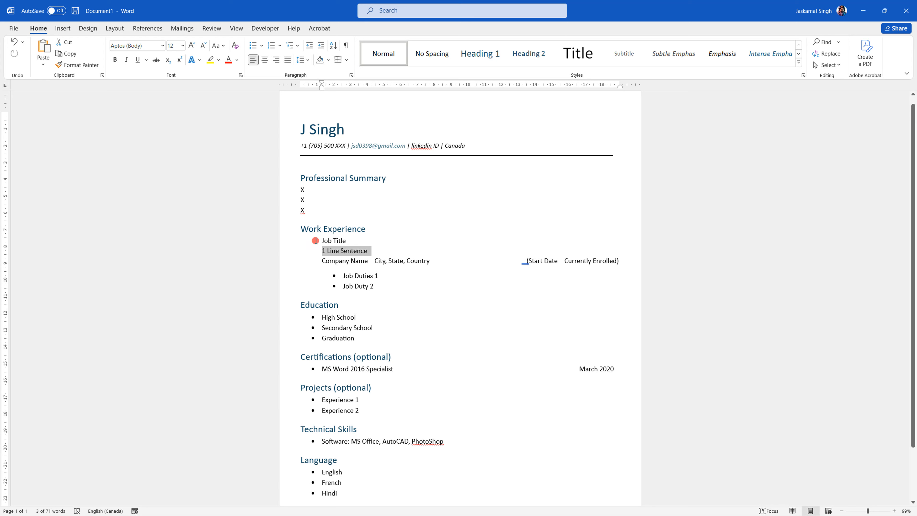
{"action": "left_click_drag", "start_coordinate": [307, 241], "coordinate": [361, 240]}
{"action": "left_click", "coordinate": [373, 250]}
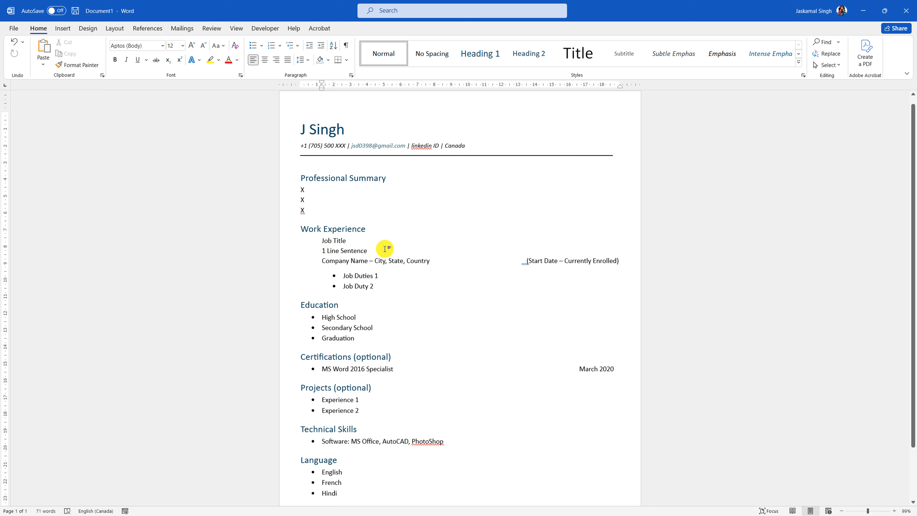
{"action": "left_click", "coordinate": [281, 250]}
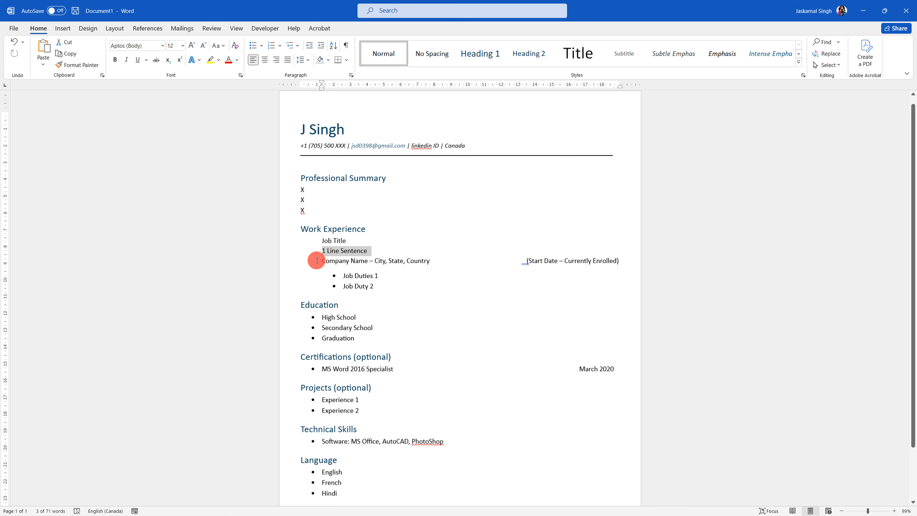
{"action": "left_click_drag", "start_coordinate": [318, 261], "coordinate": [385, 263]}
{"action": "left_click", "coordinate": [383, 262]}
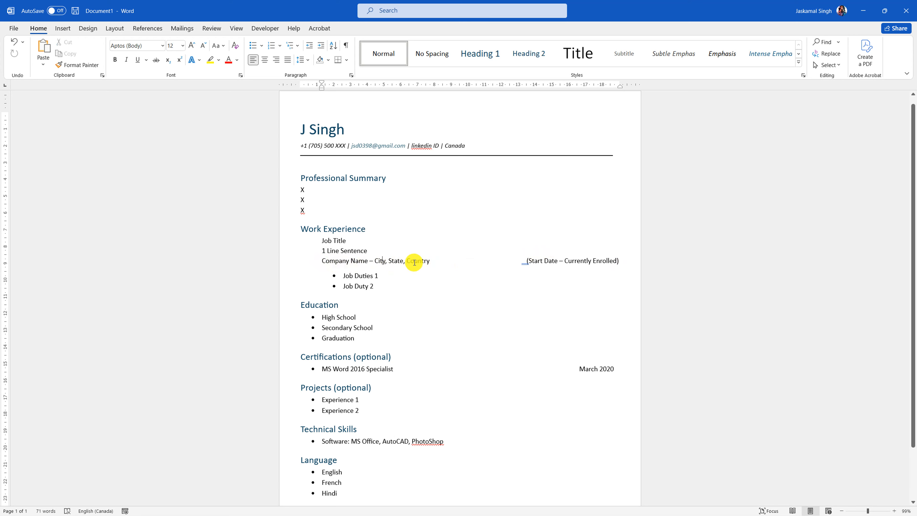
{"action": "left_click_drag", "start_coordinate": [377, 287], "coordinate": [343, 274]}
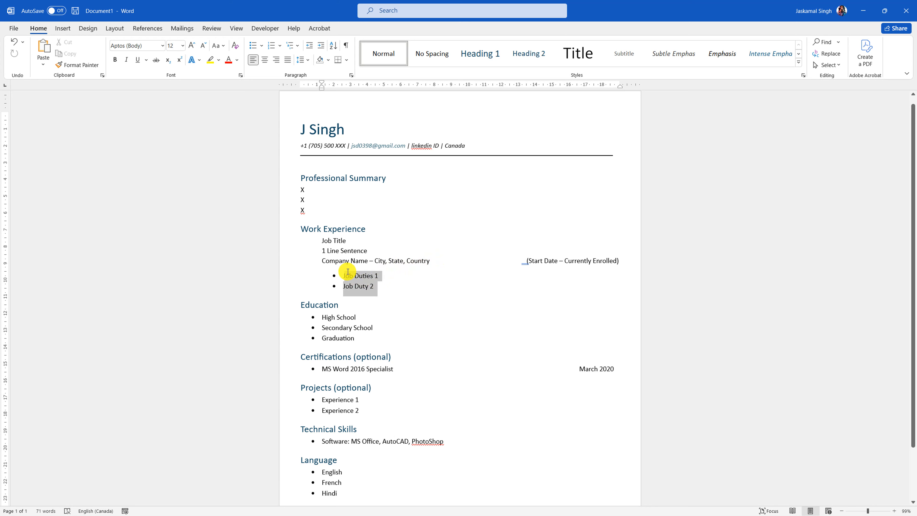
{"action": "left_click", "coordinate": [374, 288]}
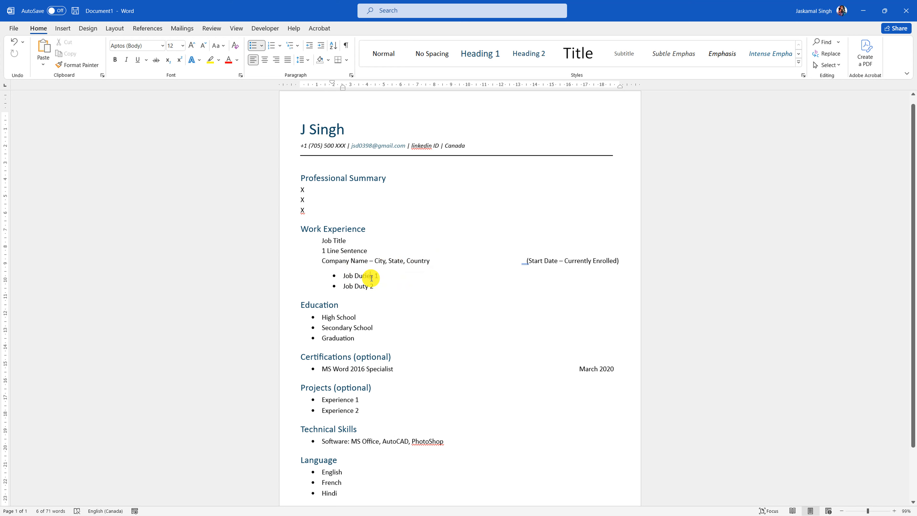
- Zoom out of the resume draft, click below Hindi, and minimize the Word window
{"action": "scroll", "coordinate": [424, 383], "scroll_direction": "down", "scroll_amount": 2, "text": "ctrl"}
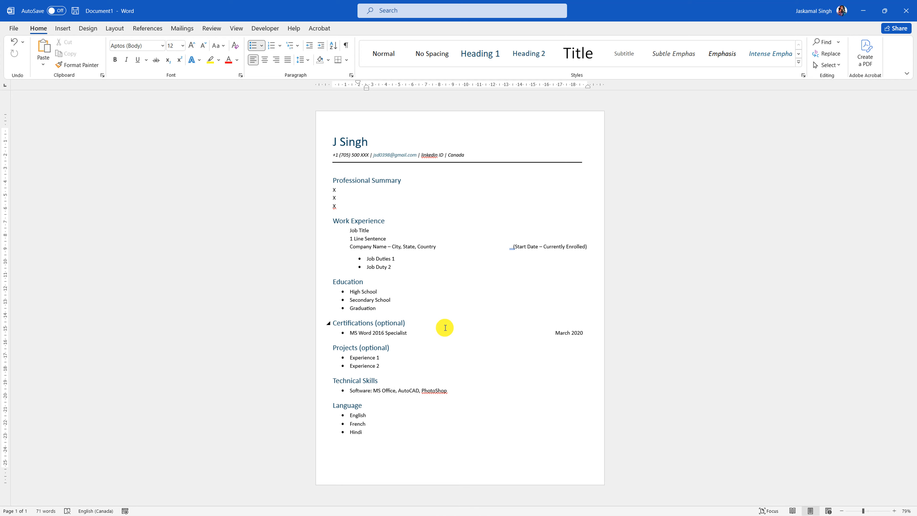
{"action": "left_click", "coordinate": [419, 459]}
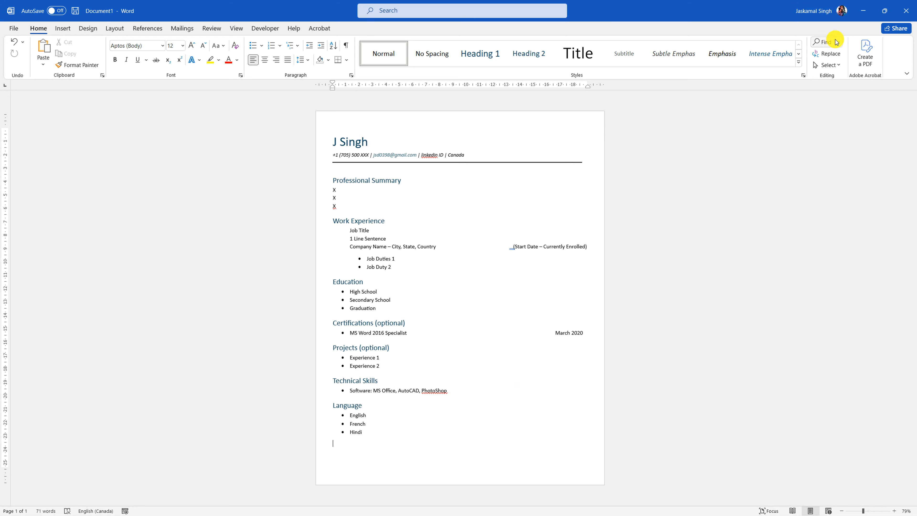
{"action": "left_click", "coordinate": [864, 3]}
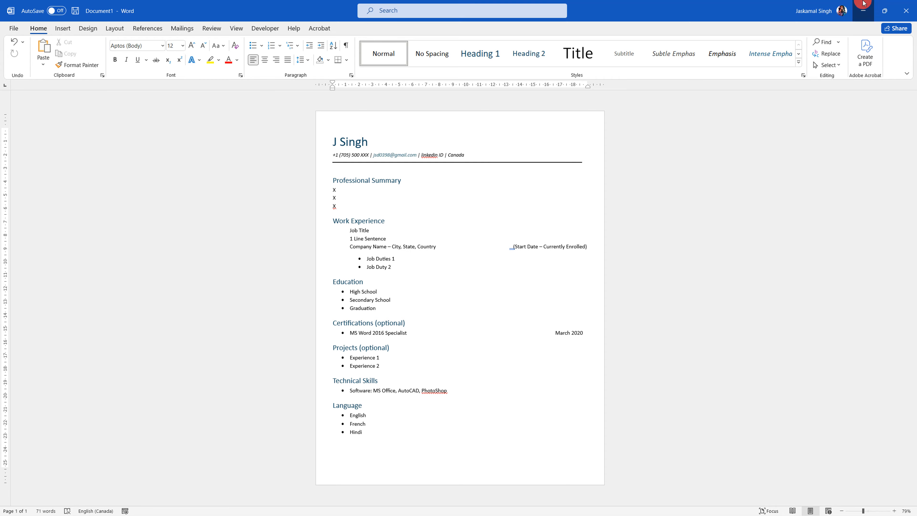
- Open the ATS Friendly Resume Template and replace the Your Full Name title with the author's name
{"action": "double_click", "coordinate": [50, 212]}
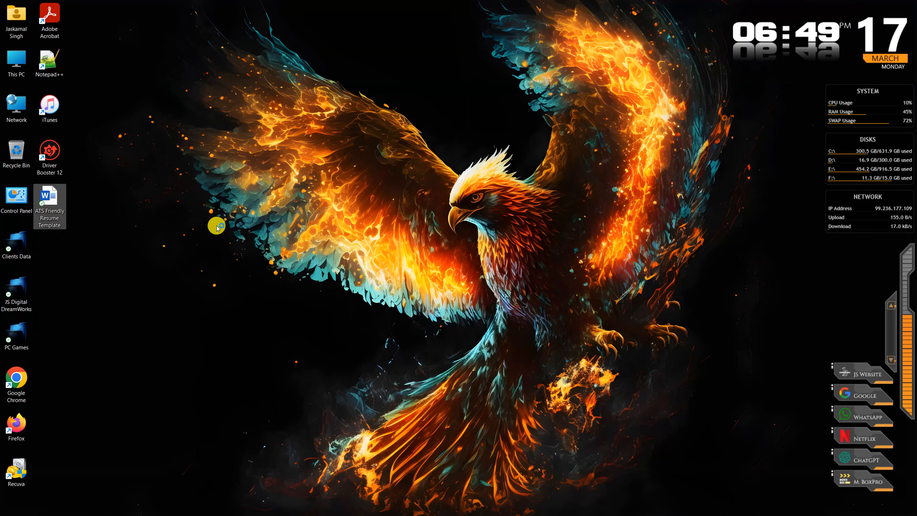
{"action": "scroll", "coordinate": [506, 182], "scroll_direction": "up", "scroll_amount": 3, "text": "ctrl"}
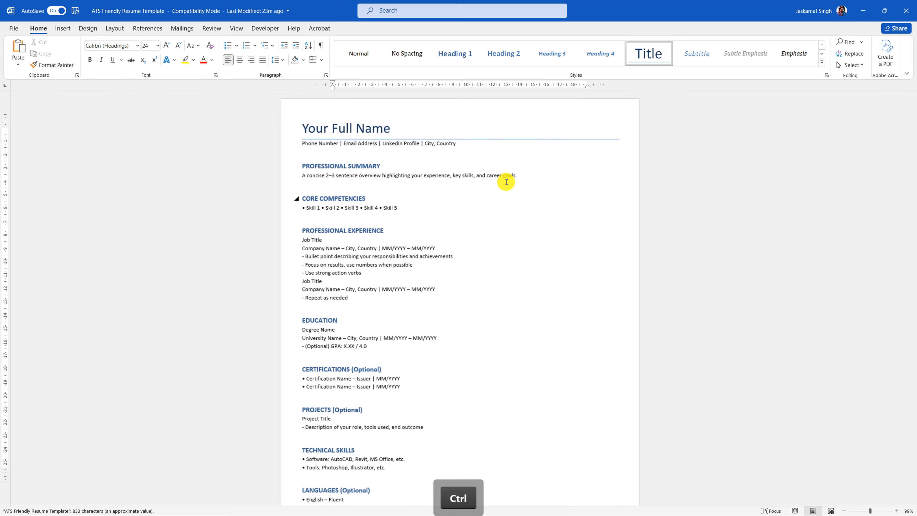
{"action": "left_click", "coordinate": [249, 133]}
{"action": "left_click", "coordinate": [347, 134]}
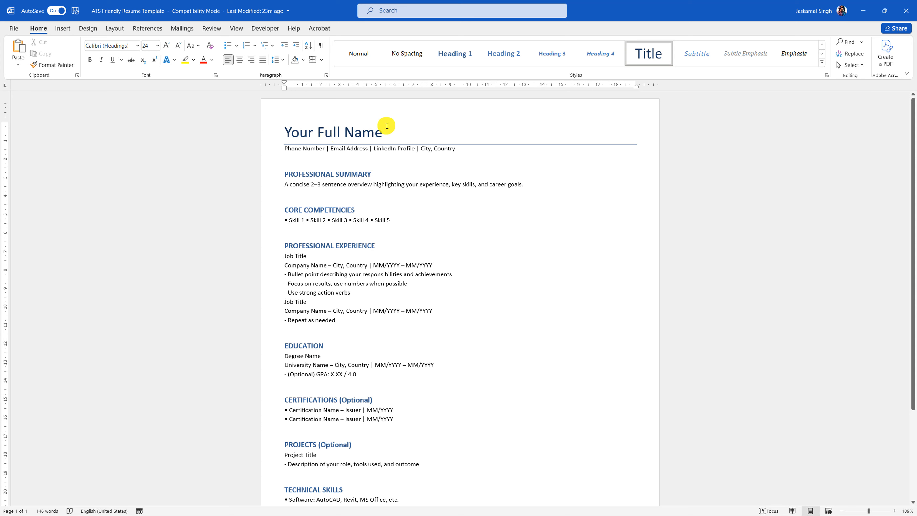
{"action": "left_click_drag", "start_coordinate": [375, 132], "coordinate": [294, 136]}
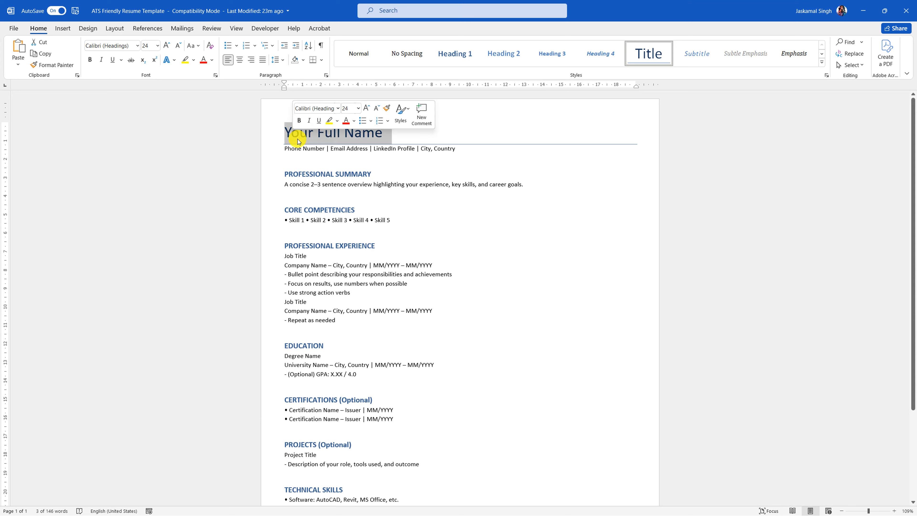
{"action": "type", "text": "J Singh"}
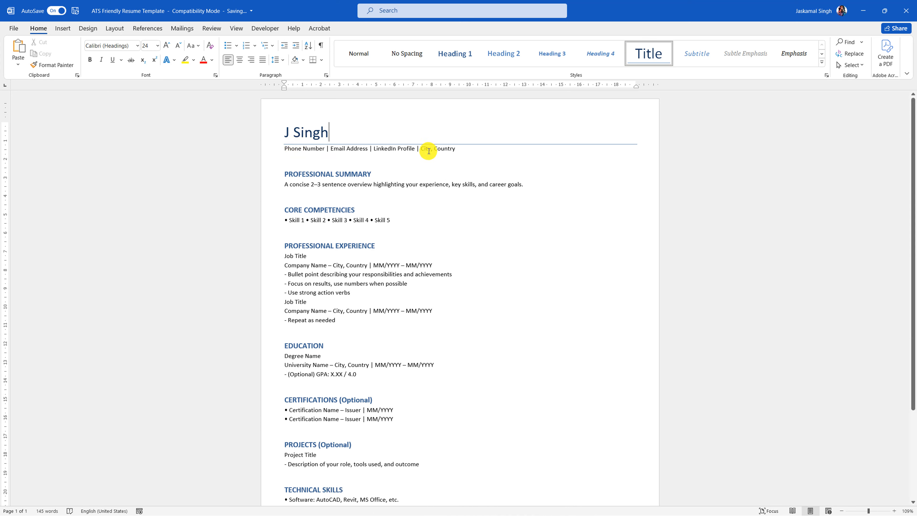
- Type test text into the summary, undo it with Ctrl+Z, then redo the title change with Ctrl+Y
{"action": "left_click", "coordinate": [269, 188]}
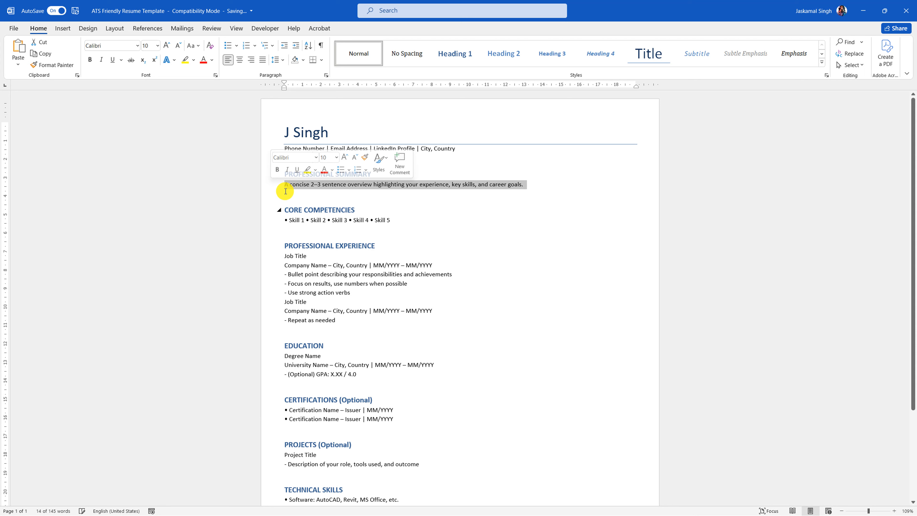
{"action": "type", "text": "wefuiwhefiwhfuiwehfwhef"}
{"action": "type", "text": "iuwhef"}
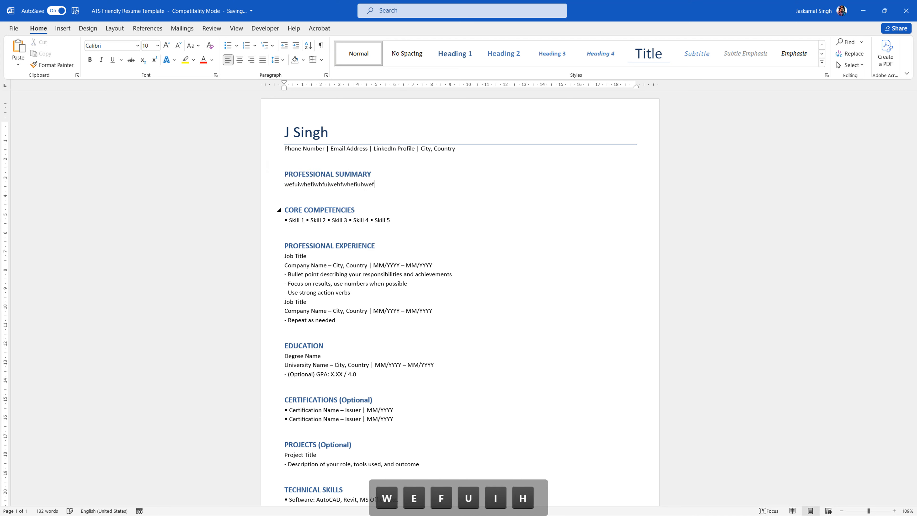
{"action": "key", "text": "BackSpace"}
{"action": "key", "text": "ctrl+z"}
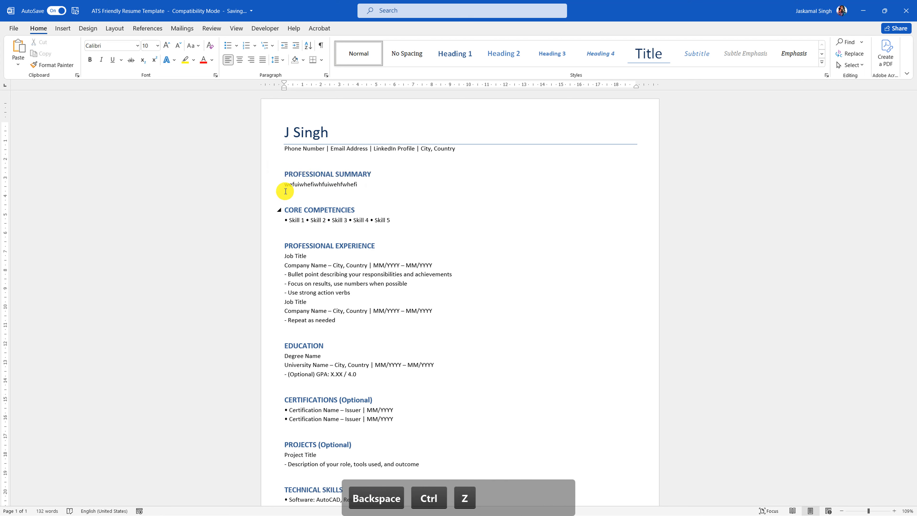
{"action": "key", "text": "ctrl+z"}
{"action": "key", "text": "ctrl+z"}
{"action": "key", "text": "ctrl+z"}
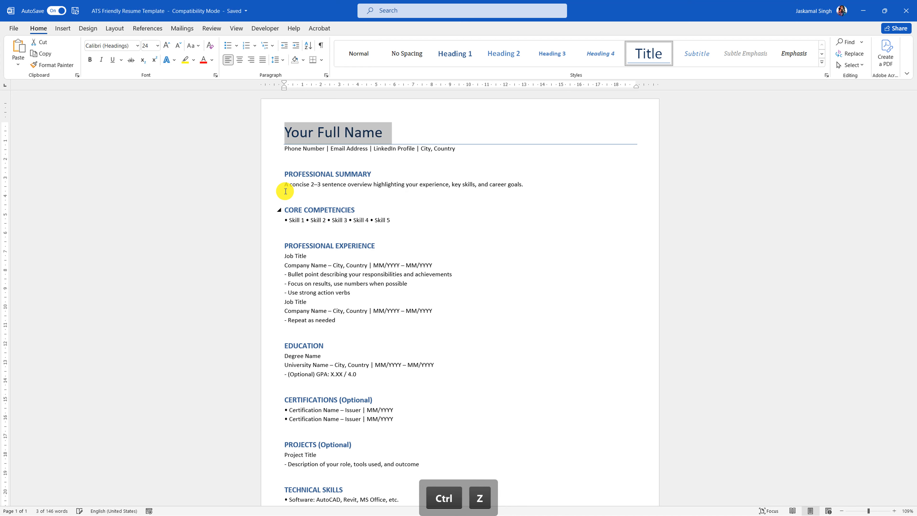
{"action": "key", "text": "ctrl+y"}
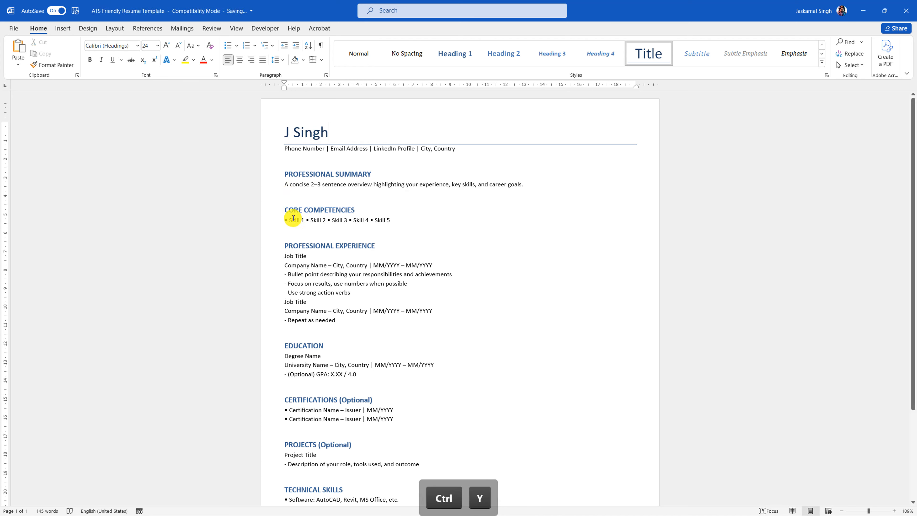
- Select the Job Title, Company Name and responsibilities bullet lines in the template
{"action": "left_click", "coordinate": [293, 218]}
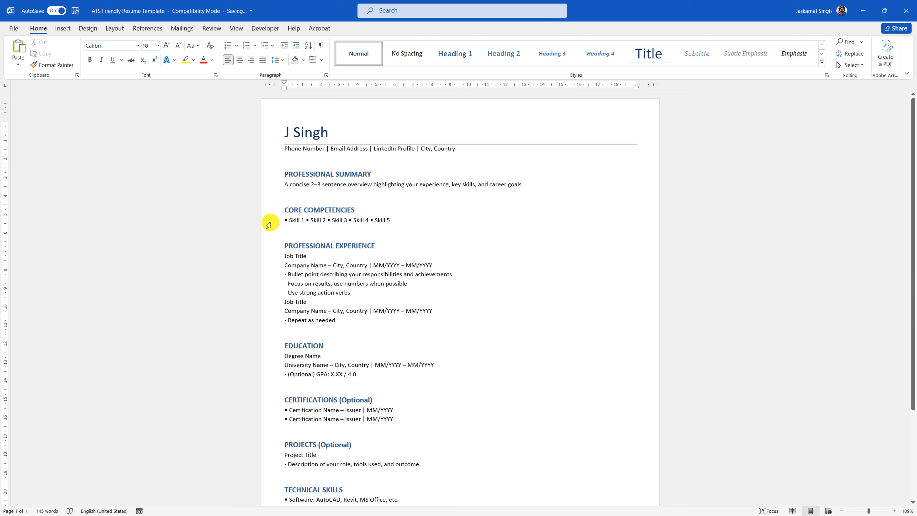
{"action": "scroll", "coordinate": [458, 252], "scroll_direction": "down", "scroll_amount": 1}
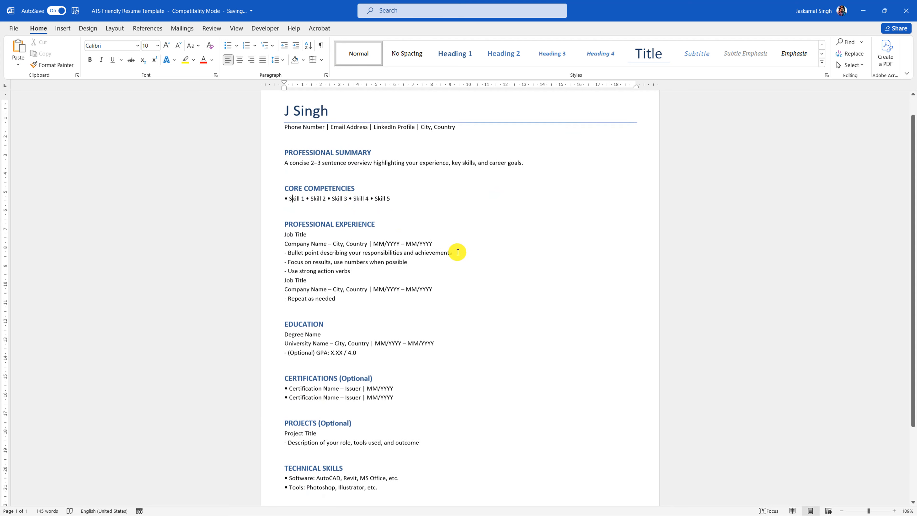
{"action": "scroll", "coordinate": [457, 252], "scroll_direction": "down", "scroll_amount": 1}
{"action": "left_click", "coordinate": [276, 212]}
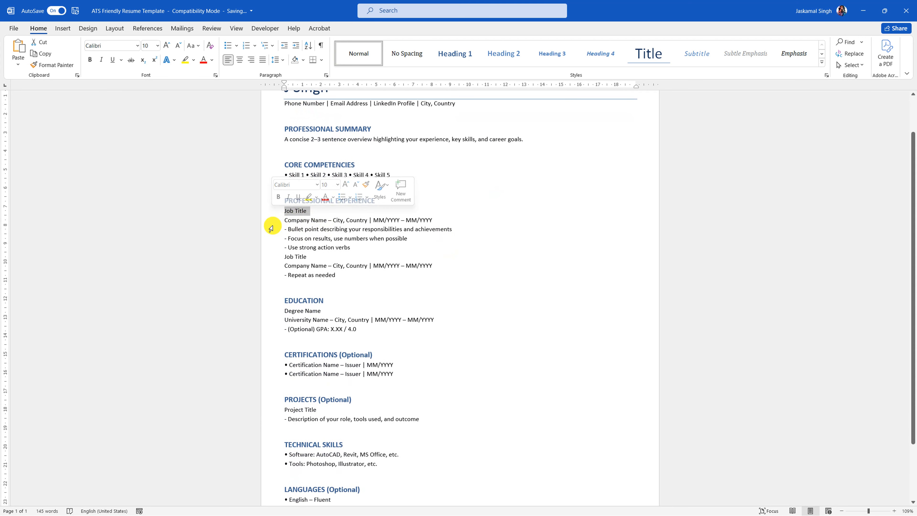
{"action": "left_click", "coordinate": [273, 221]}
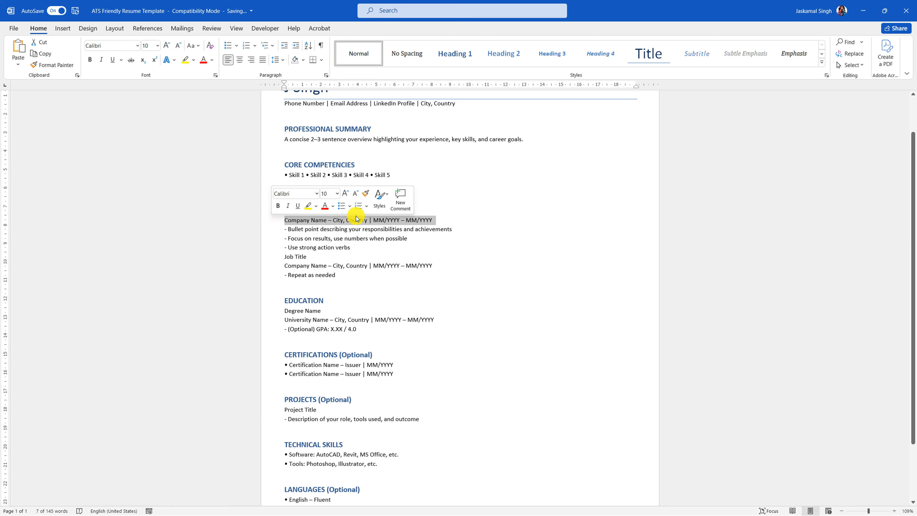
{"action": "left_click", "coordinate": [405, 220]}
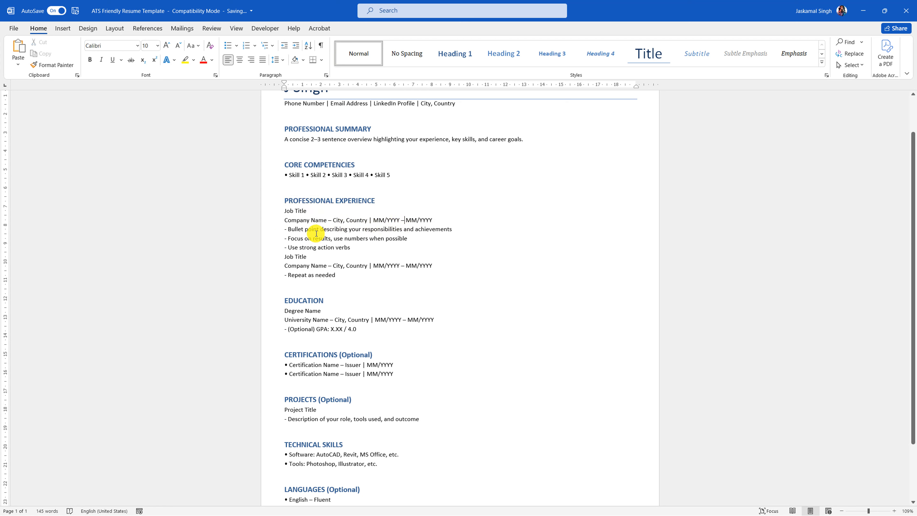
{"action": "left_click_drag", "start_coordinate": [285, 227], "coordinate": [453, 230]}
{"action": "left_click", "coordinate": [297, 278]}
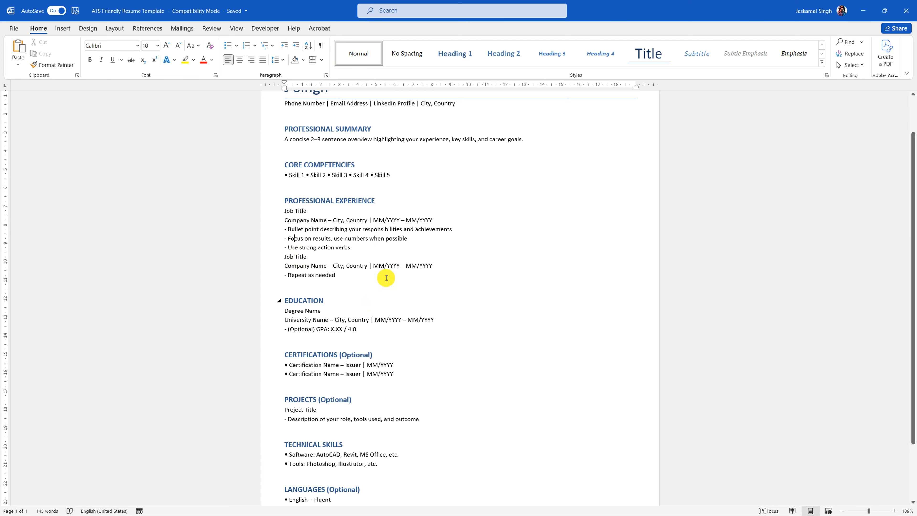
- Scroll through the rest of the template and close its window
{"action": "scroll", "coordinate": [373, 257], "scroll_direction": "down", "scroll_amount": 3}
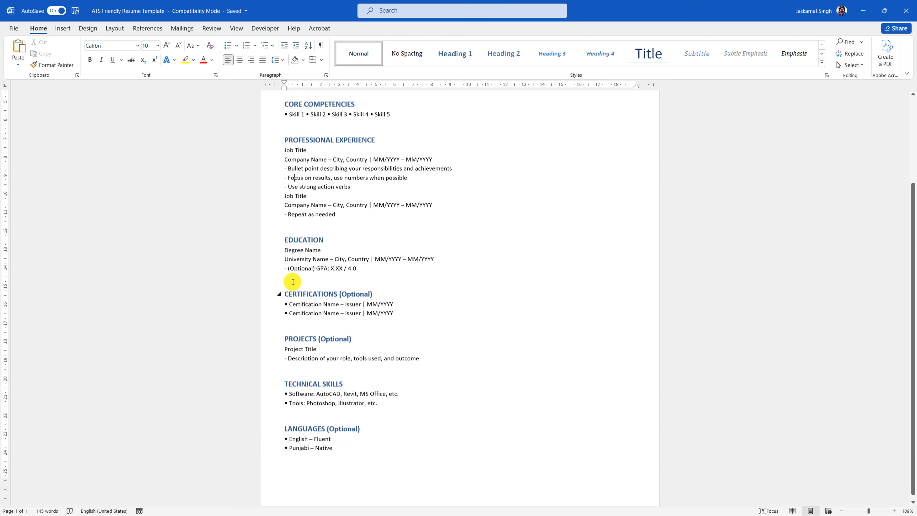
{"action": "scroll", "coordinate": [311, 249], "scroll_direction": "down", "scroll_amount": 1}
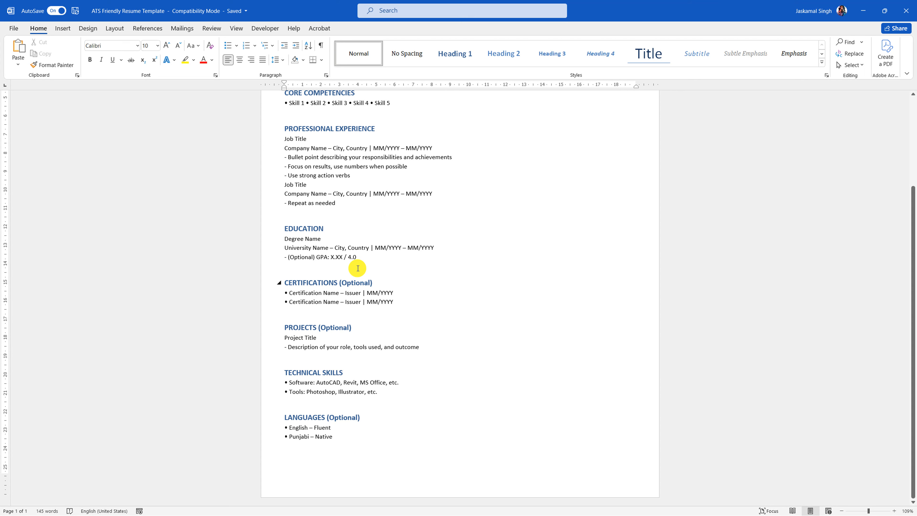
{"action": "scroll", "coordinate": [502, 178], "scroll_direction": "up", "scroll_amount": 5}
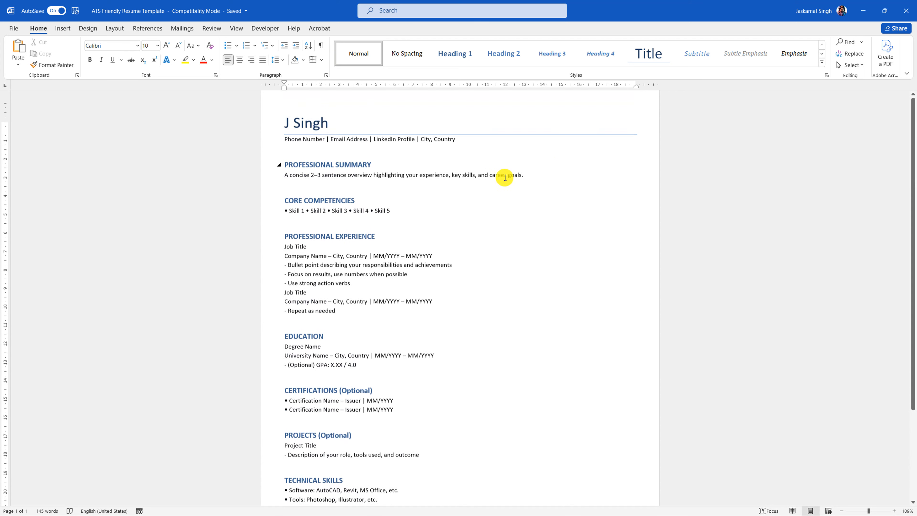
{"action": "left_click", "coordinate": [906, 11]}
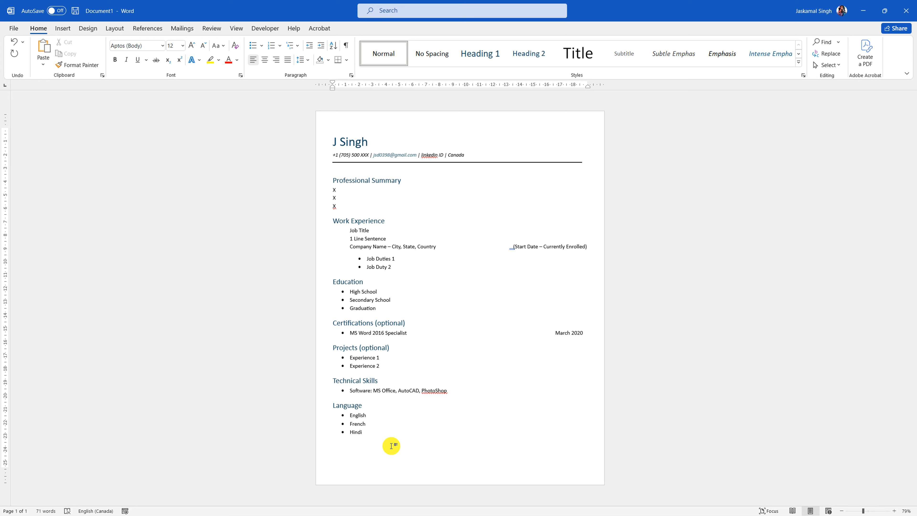
- Insert a blank page from the Insert tab, then remove the extra page with Backspace
{"action": "key", "text": "ctrl+a"}
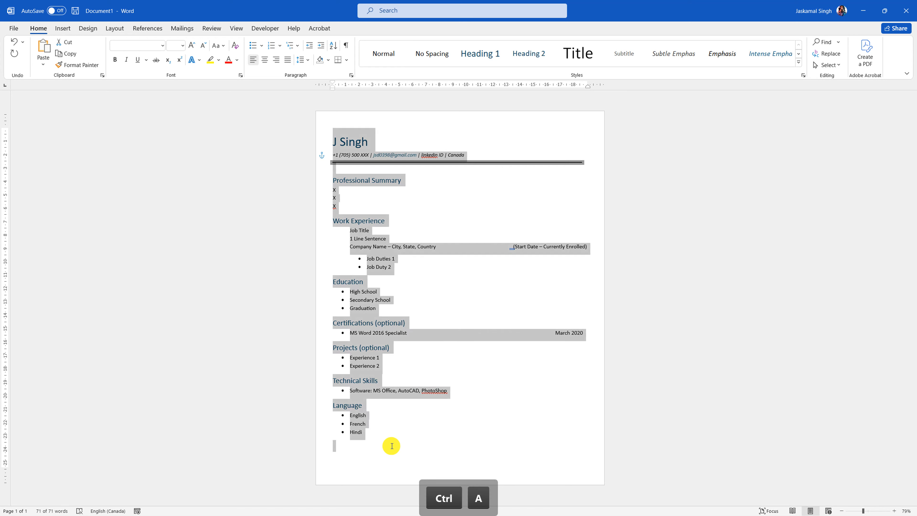
{"action": "left_click", "coordinate": [390, 459]}
{"action": "key", "text": "Return"}
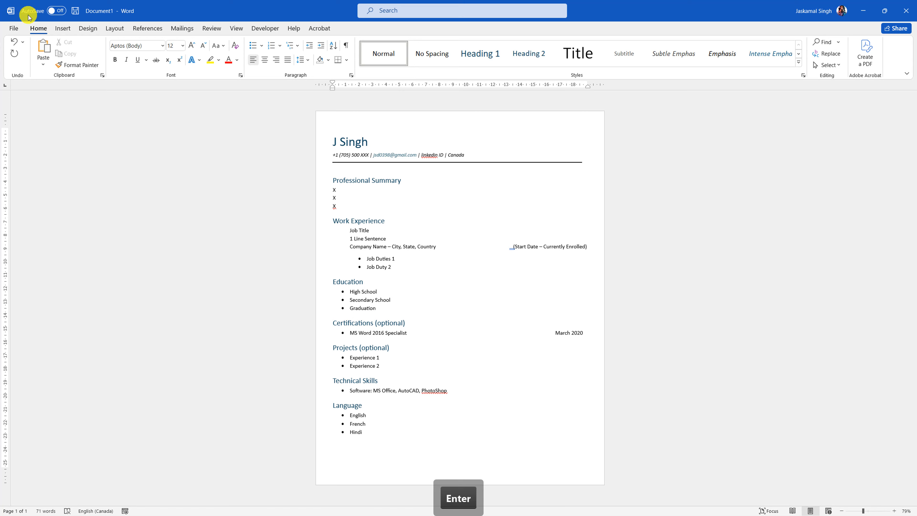
{"action": "left_click", "coordinate": [62, 29]}
{"action": "left_click", "coordinate": [39, 56]}
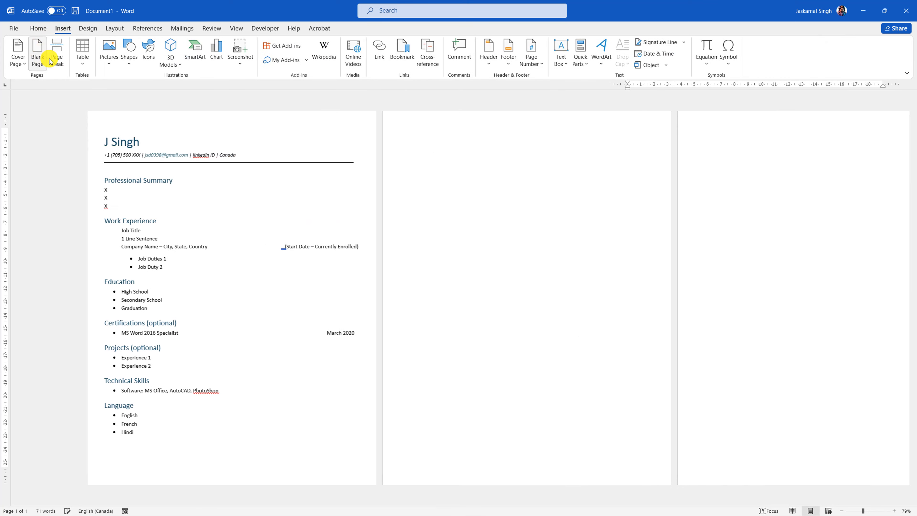
{"action": "key", "text": "BackSpace"}
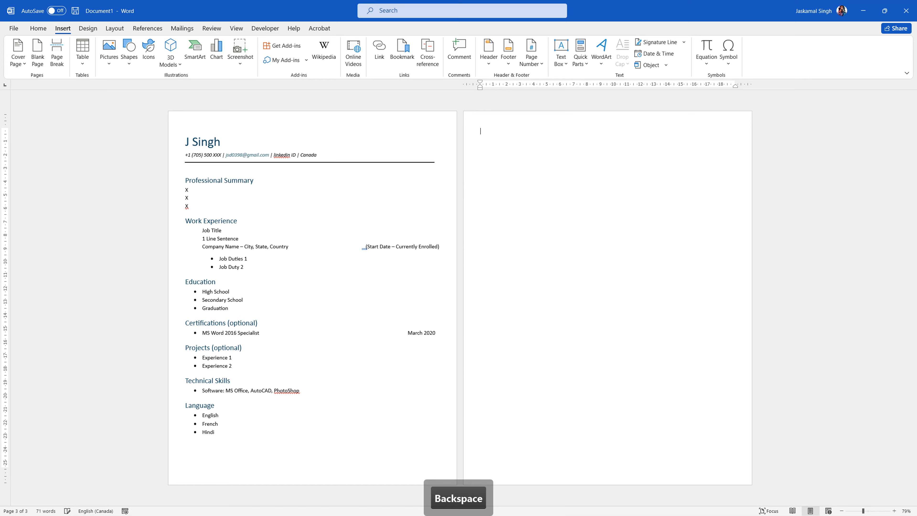
- Select all the résumé content with Ctrl+A and delete it
{"action": "scroll", "coordinate": [515, 161], "scroll_direction": "up", "scroll_amount": 3}
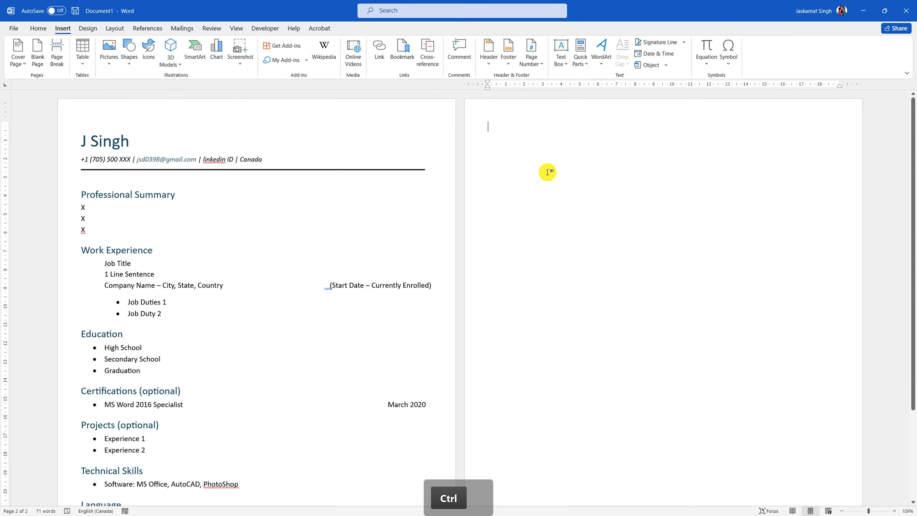
{"action": "scroll", "coordinate": [548, 171], "scroll_direction": "down", "scroll_amount": 2}
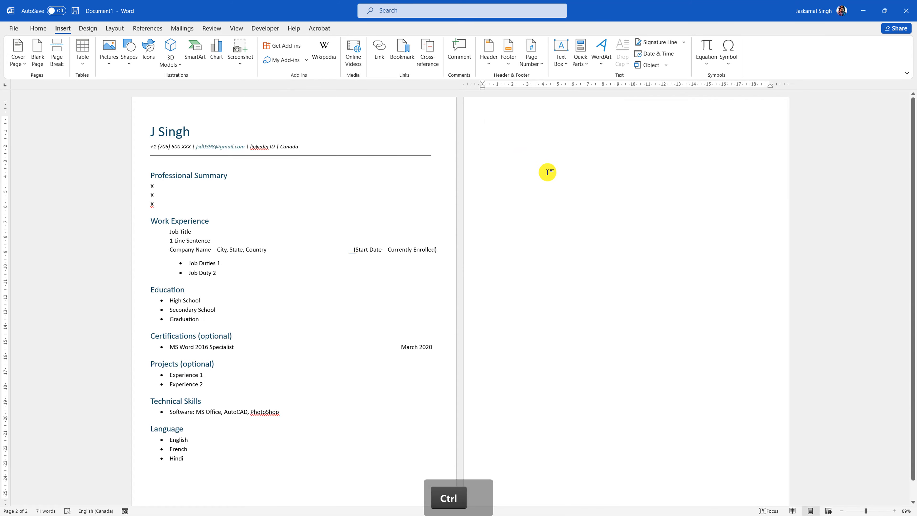
{"action": "key", "text": "ctrl+a"}
{"action": "key", "text": "BackSpace"}
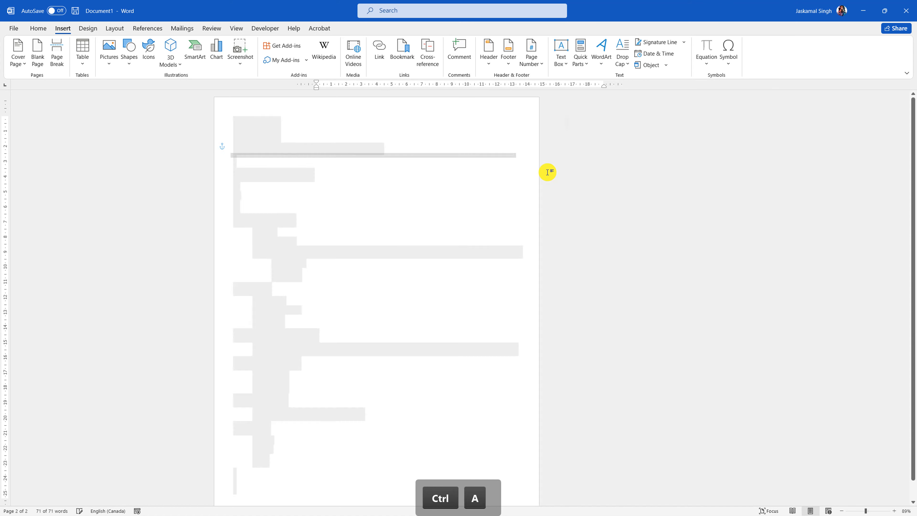
{"action": "scroll", "coordinate": [362, 162], "scroll_direction": "down", "scroll_amount": 2}
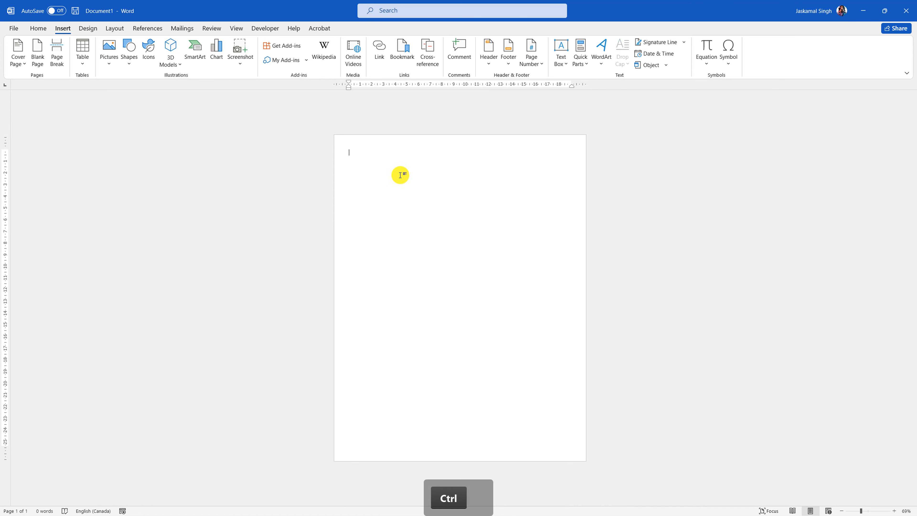
{"action": "scroll", "coordinate": [400, 175], "scroll_direction": "up", "scroll_amount": 1}
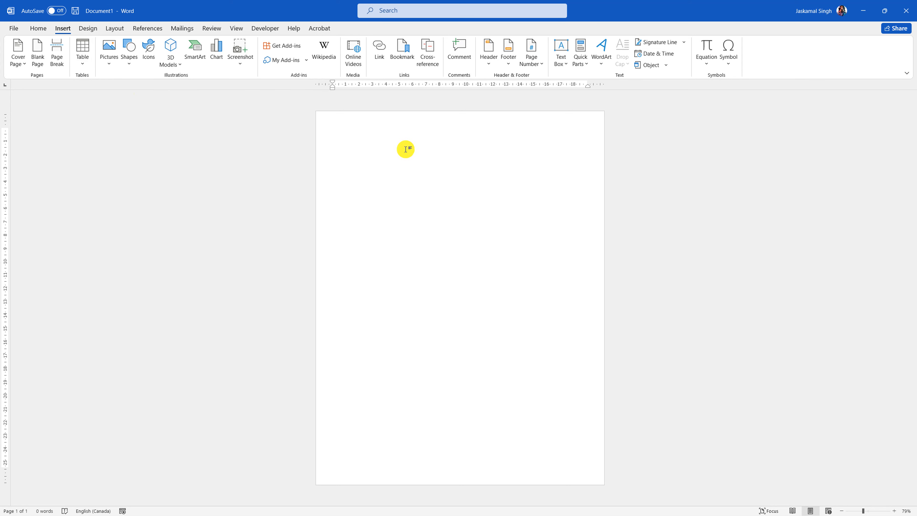
- Type Title, Author Name, Date and Company on four separate lines, then select them all
{"action": "key", "text": "shift"}
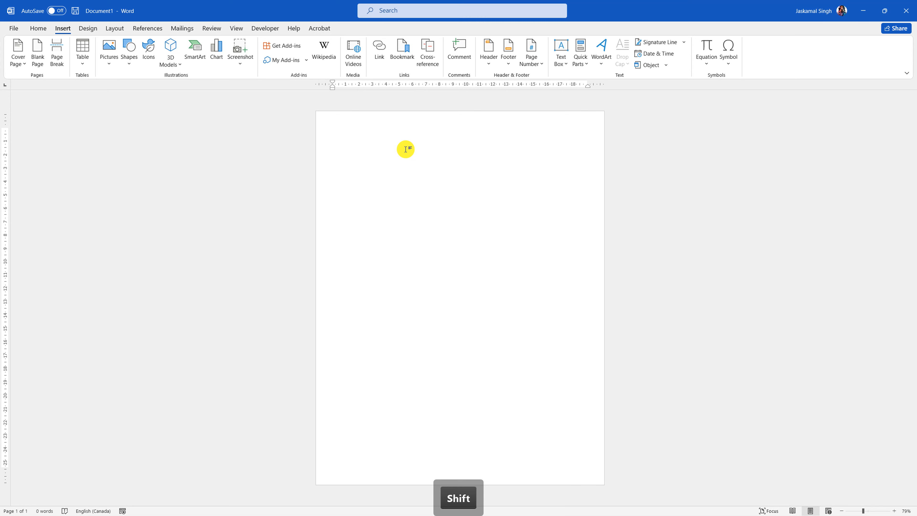
{"action": "type", "text": "Title"}
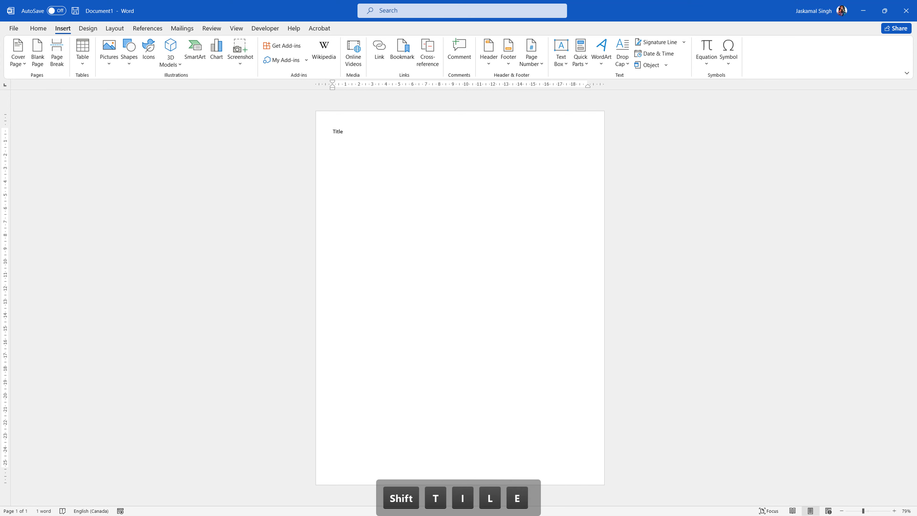
{"action": "key", "text": "Return"}
{"action": "type", "text": "Aut"}
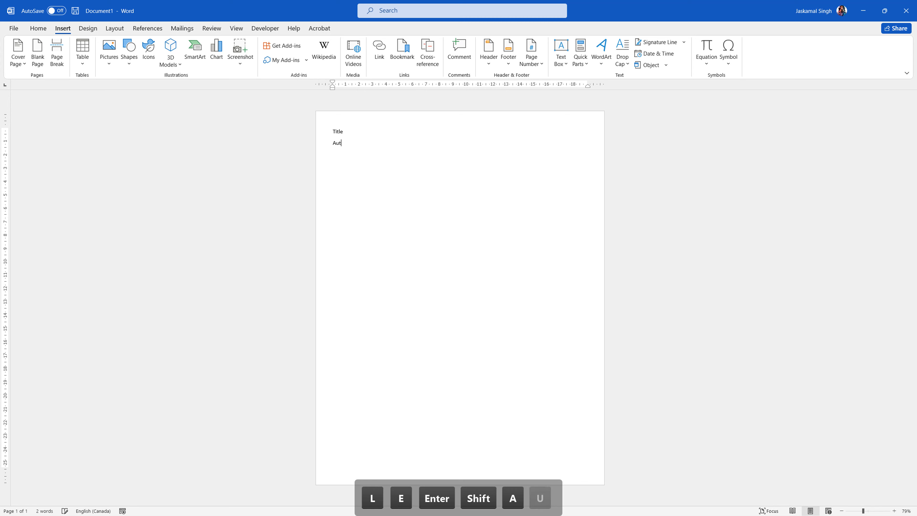
{"action": "type", "text": "hur"}
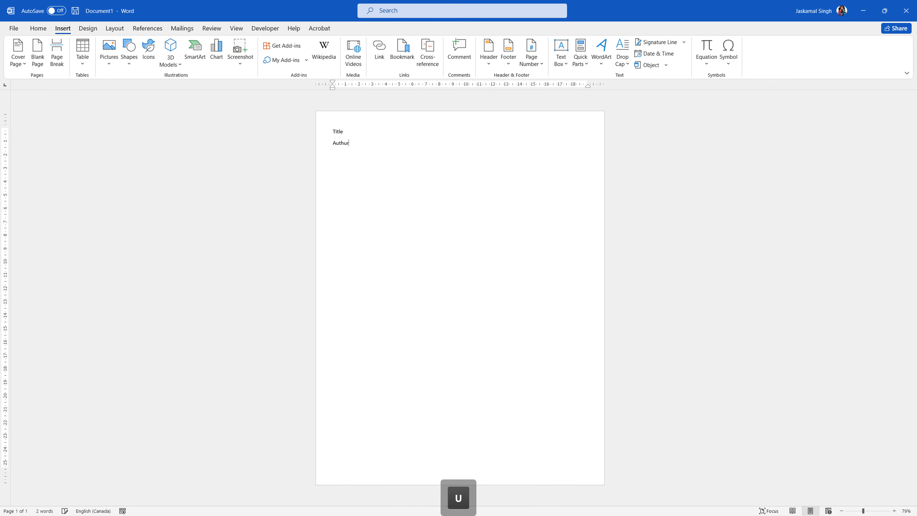
{"action": "key", "text": "BackSpace"}
{"action": "key", "text": "BackSpace"}
{"action": "key", "text": "BackSpace"}
{"action": "type", "text": "e"}
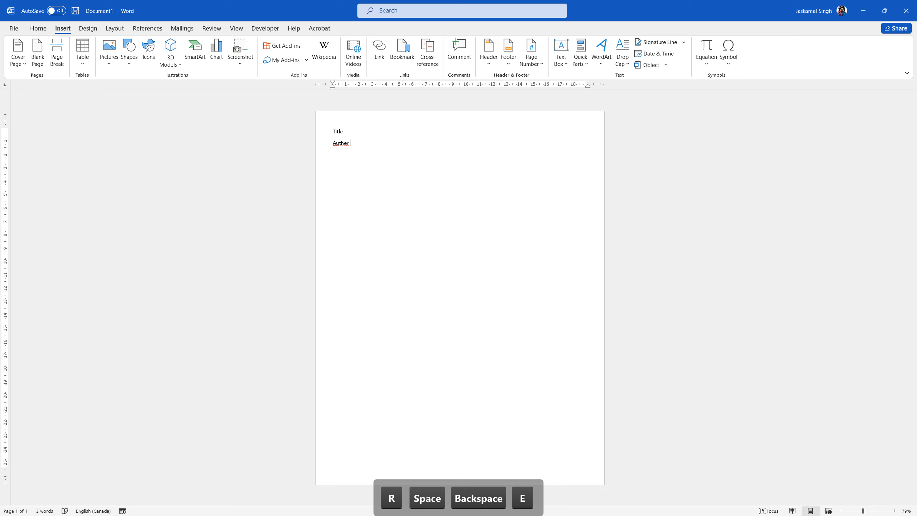
{"action": "key", "text": "BackSpace"}
{"action": "type", "text": "or Name"}
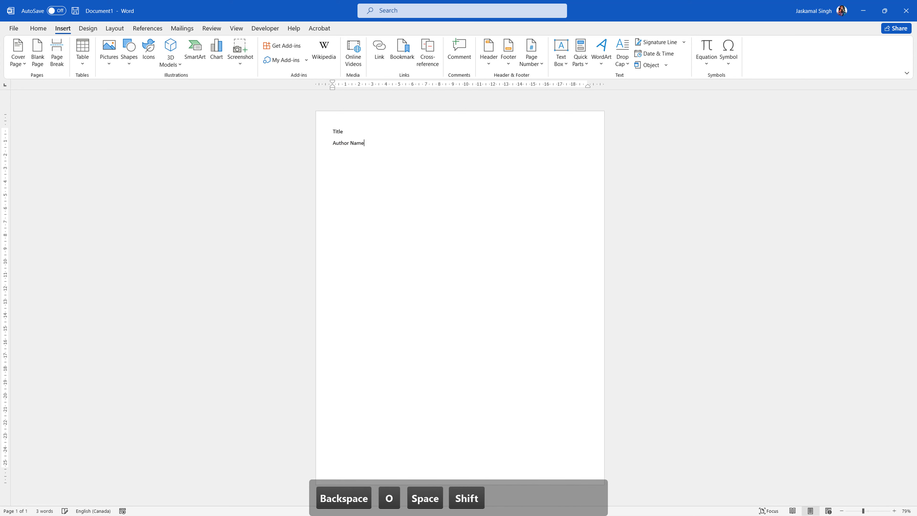
{"action": "key", "text": "Return"}
{"action": "type", "text": "Date"}
{"action": "key", "text": "Return"}
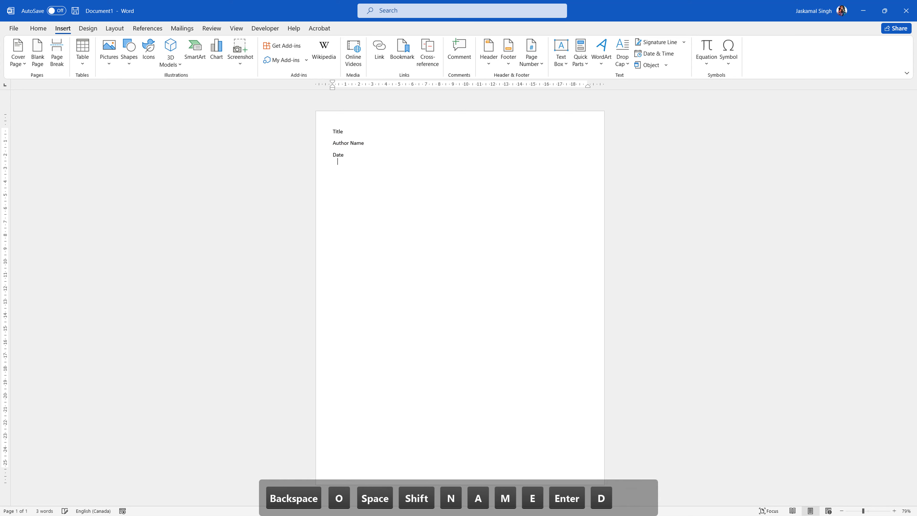
{"action": "type", "text": "Company"}
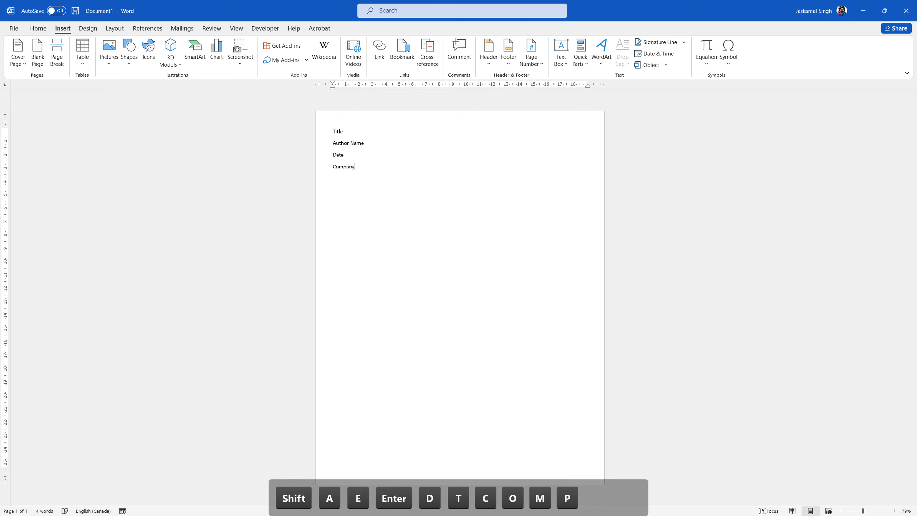
{"action": "key", "text": "ctrl+a"}
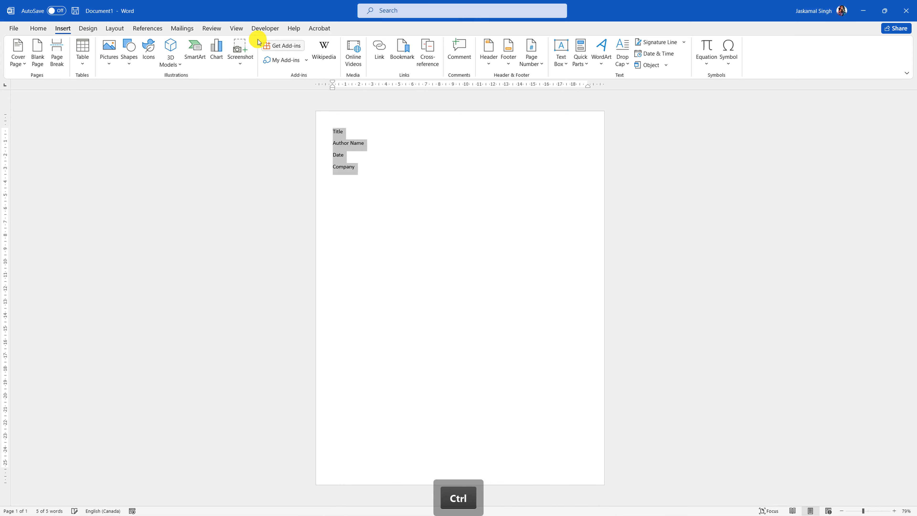
- Centre all four lines and push the block down the page with an extra line
{"action": "left_click", "coordinate": [38, 29]}
{"action": "left_click", "coordinate": [263, 61]}
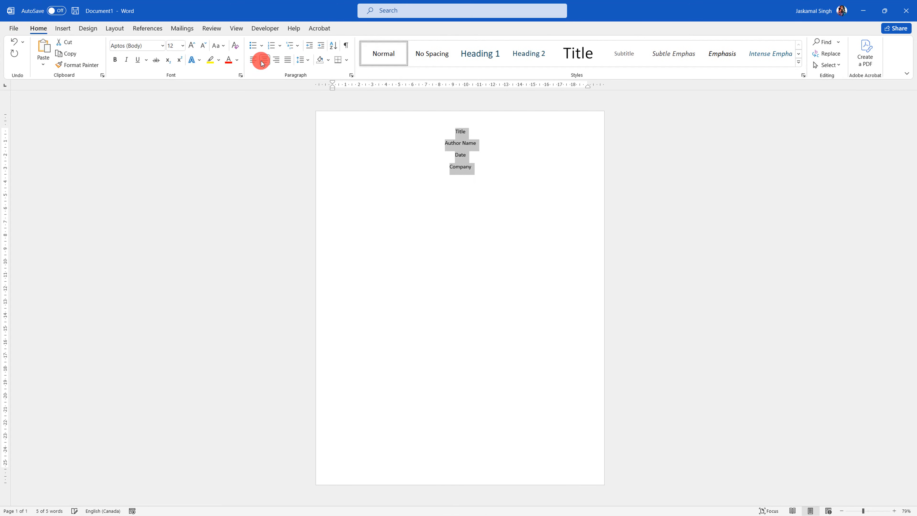
{"action": "left_click", "coordinate": [437, 132]}
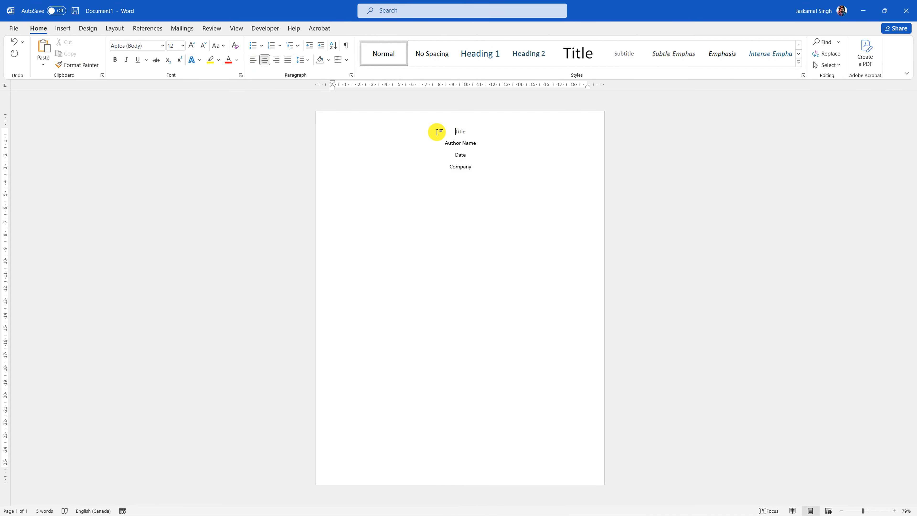
{"action": "key", "text": "Return"}
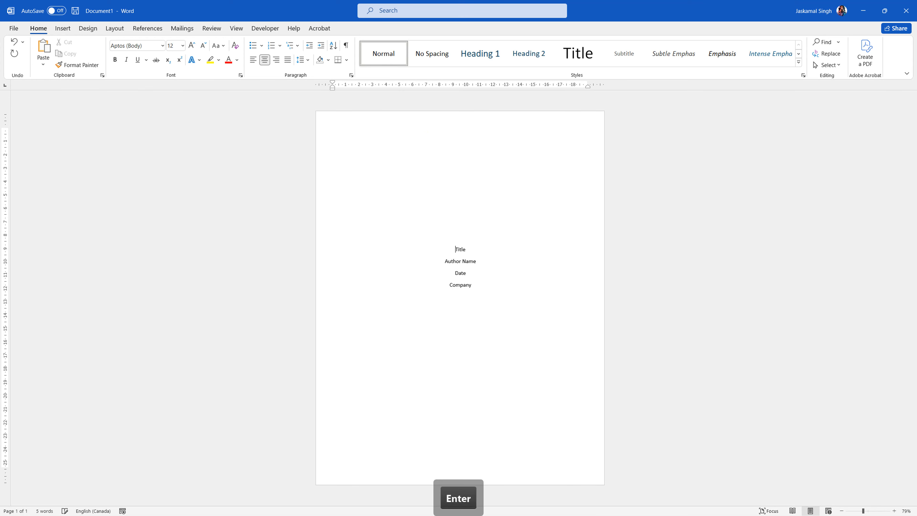
- Apply the Title style to the Title line, centre it, and size it to 48 pt
{"action": "left_click", "coordinate": [298, 254]}
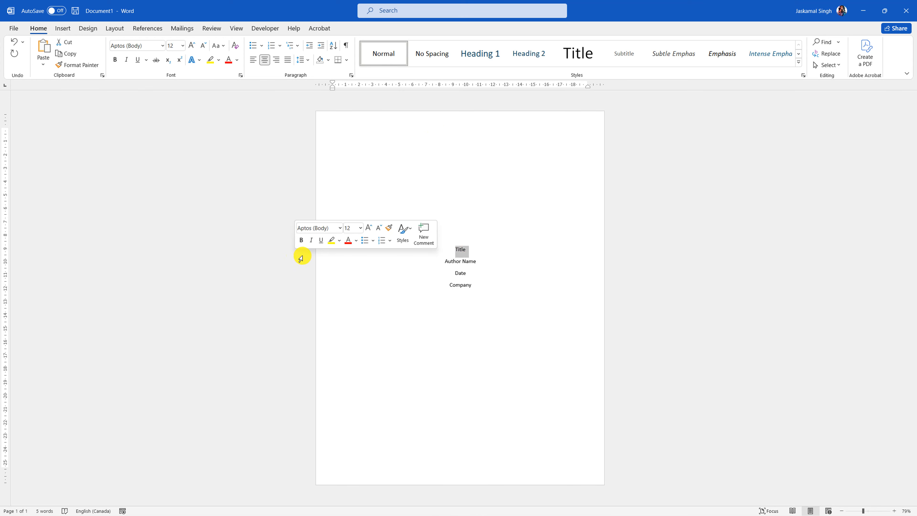
{"action": "left_click", "coordinate": [578, 54]}
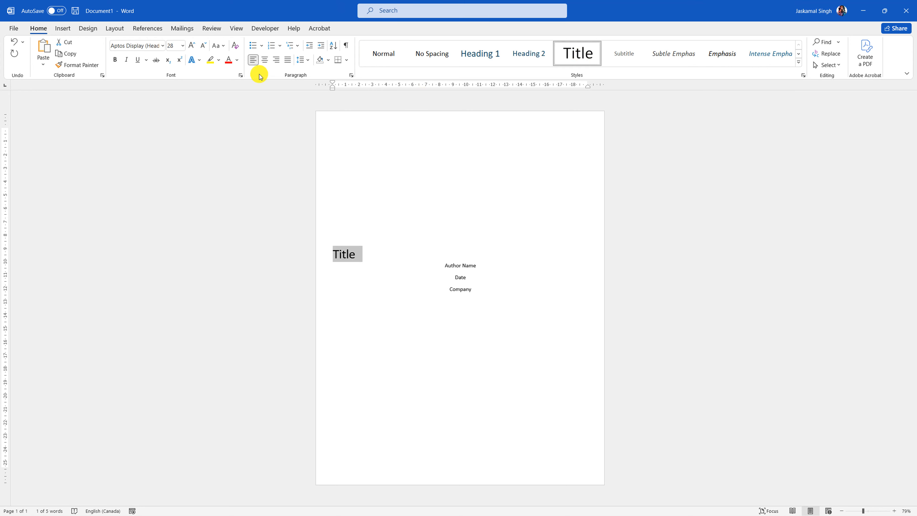
{"action": "left_click", "coordinate": [264, 60]}
{"action": "left_click", "coordinate": [192, 45]}
{"action": "left_click", "coordinate": [192, 45]}
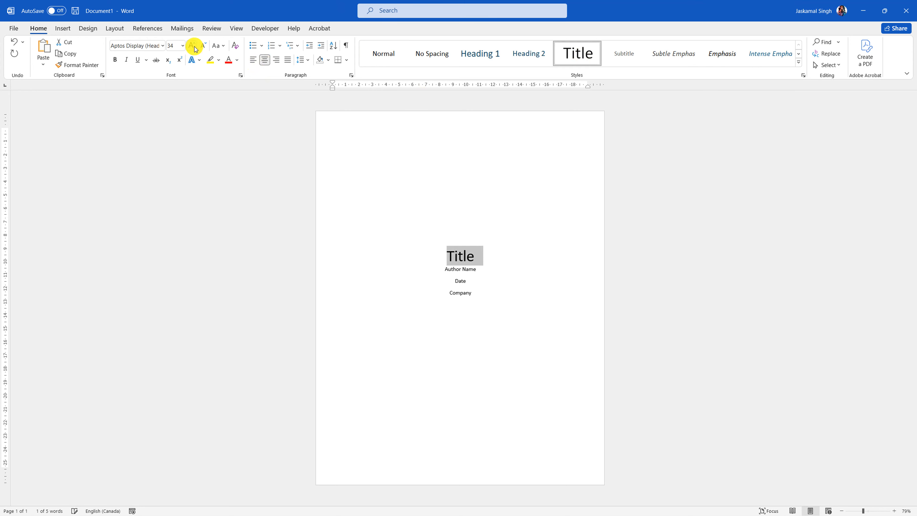
{"action": "left_click", "coordinate": [193, 45]}
{"action": "left_click", "coordinate": [193, 45]}
{"action": "left_click", "coordinate": [192, 45]}
{"action": "left_click", "coordinate": [193, 45]}
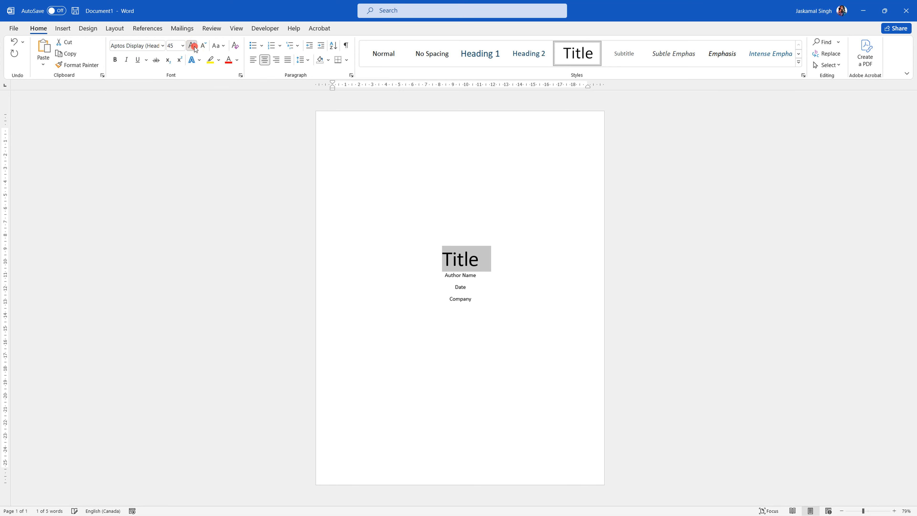
{"action": "left_click", "coordinate": [193, 45]}
{"action": "left_click", "coordinate": [192, 45]}
{"action": "left_click", "coordinate": [193, 45]}
{"action": "left_click", "coordinate": [192, 46]}
{"action": "left_click", "coordinate": [193, 45]}
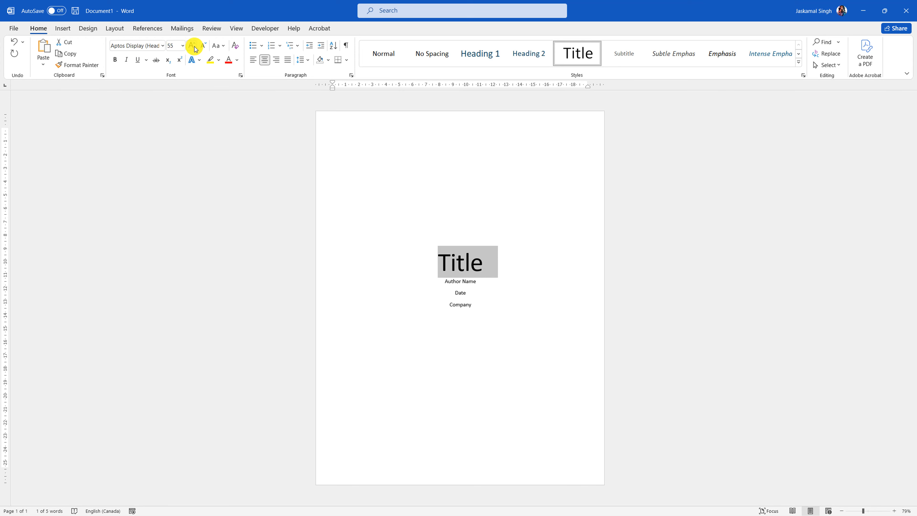
{"action": "left_click", "coordinate": [192, 45]}
{"action": "left_click", "coordinate": [192, 46]}
{"action": "left_click", "coordinate": [192, 45]}
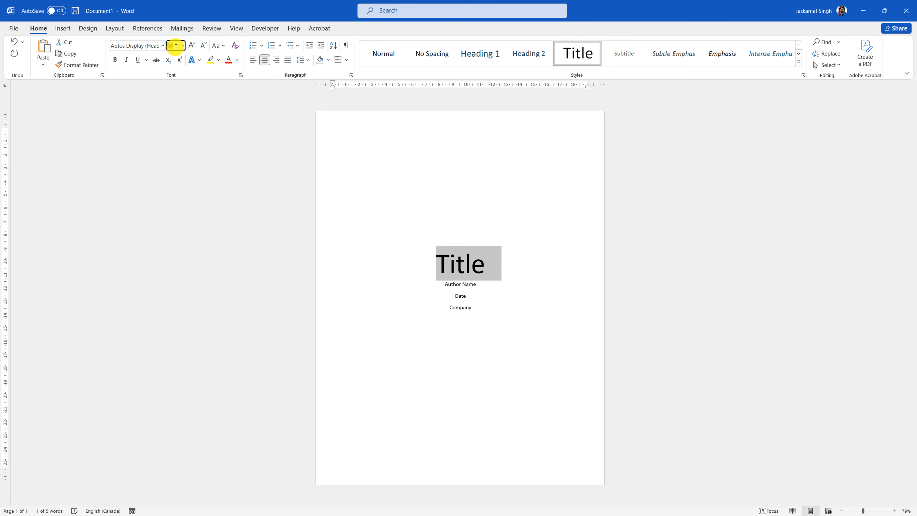
{"action": "type", "text": "72"}
{"action": "key", "text": "Return"}
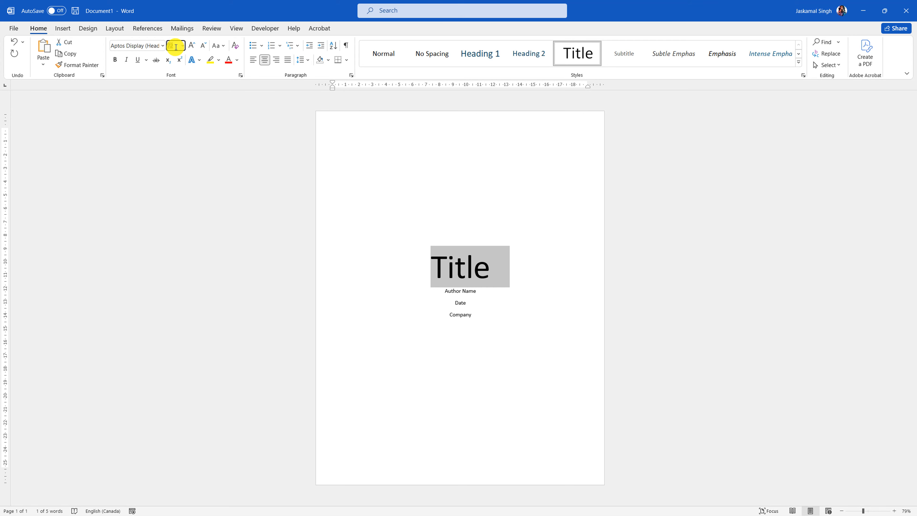
{"action": "type", "text": "48"}
{"action": "key", "text": "Return"}
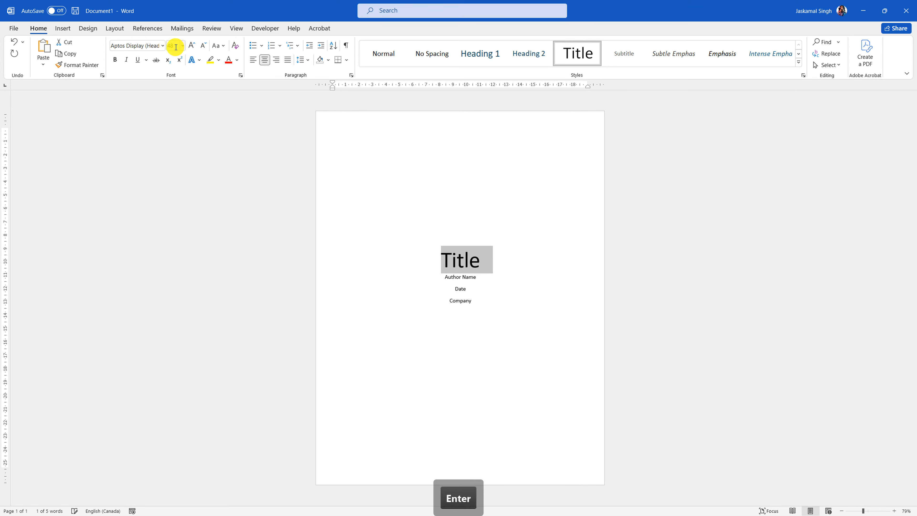
{"action": "left_click", "coordinate": [479, 277]}
{"action": "left_click_drag", "start_coordinate": [484, 316], "coordinate": [436, 275]}
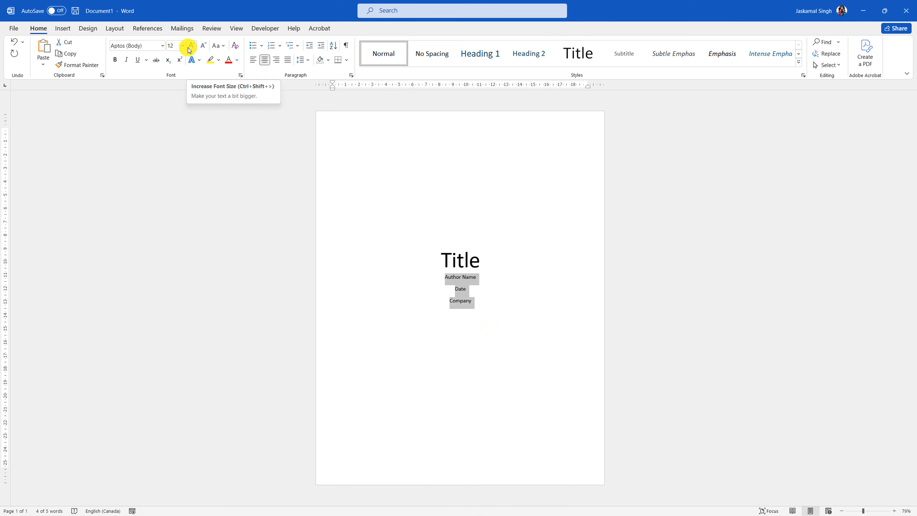
- Add paragraph spacing after the Title line, undoing an accidental line join
{"action": "left_click", "coordinate": [498, 268]}
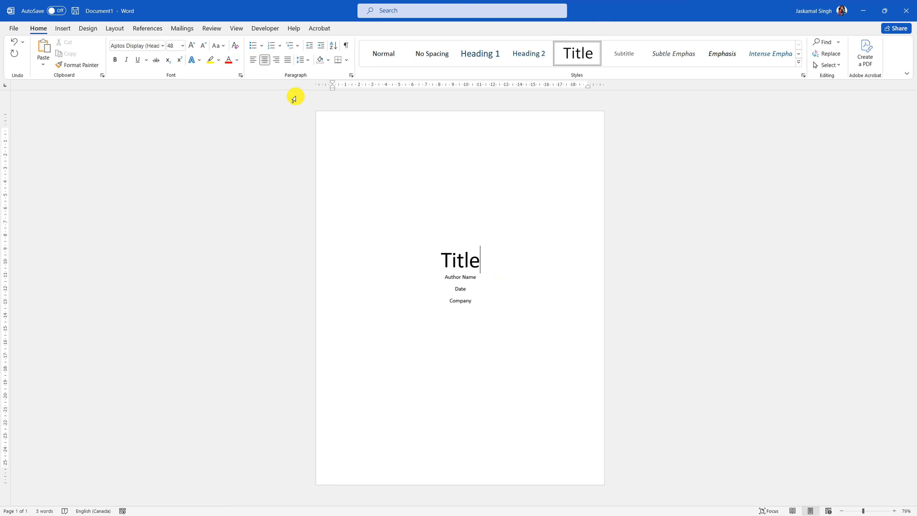
{"action": "left_click", "coordinate": [319, 262]}
{"action": "left_click", "coordinate": [300, 60]}
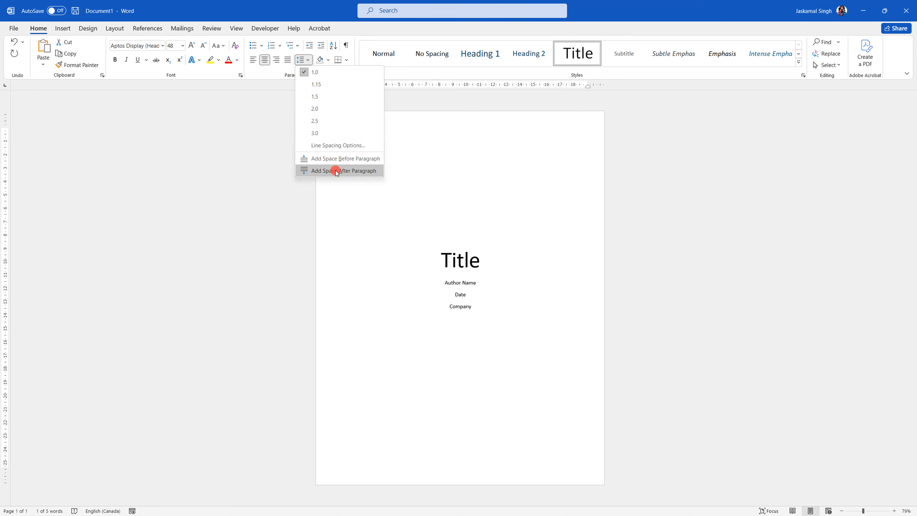
{"action": "left_click", "coordinate": [337, 171]}
{"action": "left_click", "coordinate": [498, 261]}
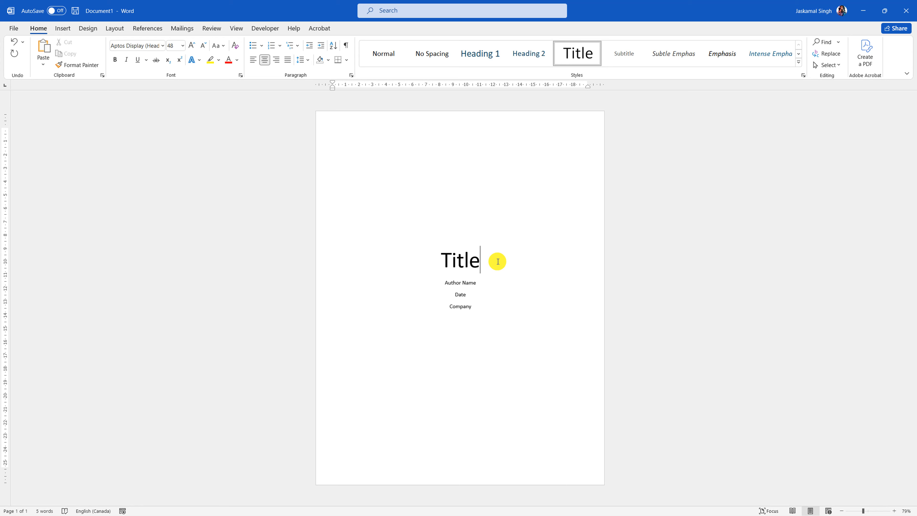
{"action": "key", "text": "Delete"}
{"action": "key", "text": "Return"}
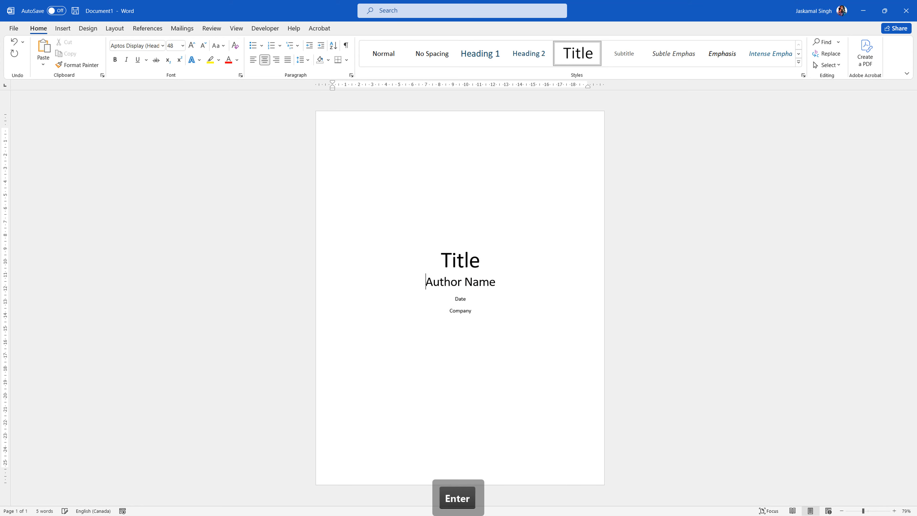
{"action": "key", "text": "ctrl+z"}
{"action": "key", "text": "ctrl+z"}
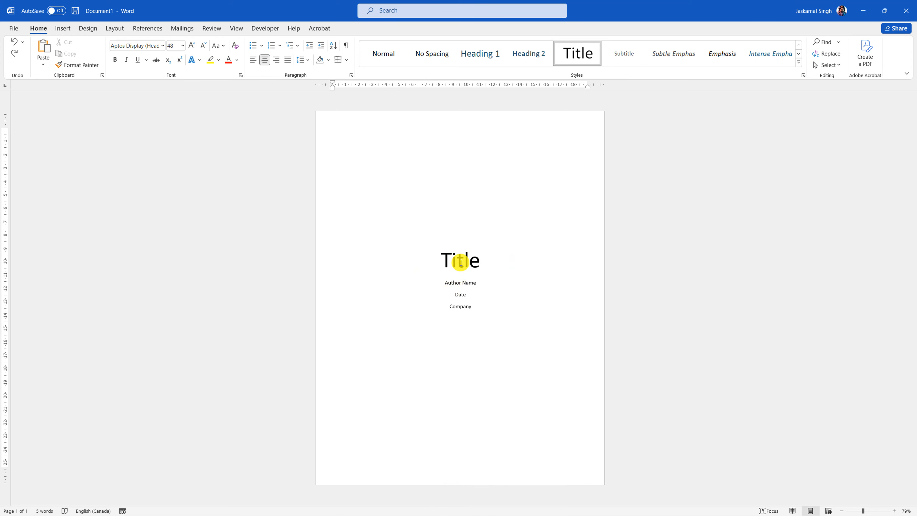
{"action": "left_click", "coordinate": [296, 269]}
{"action": "left_click", "coordinate": [556, 225]}
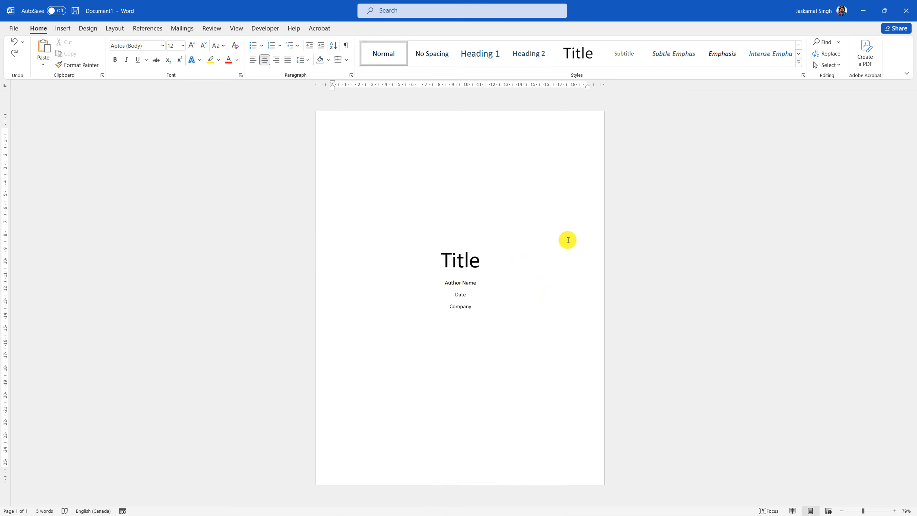
{"action": "scroll", "coordinate": [566, 239], "scroll_direction": "down", "scroll_amount": 2}
{"action": "scroll", "coordinate": [524, 358], "scroll_direction": "up", "scroll_amount": 3}
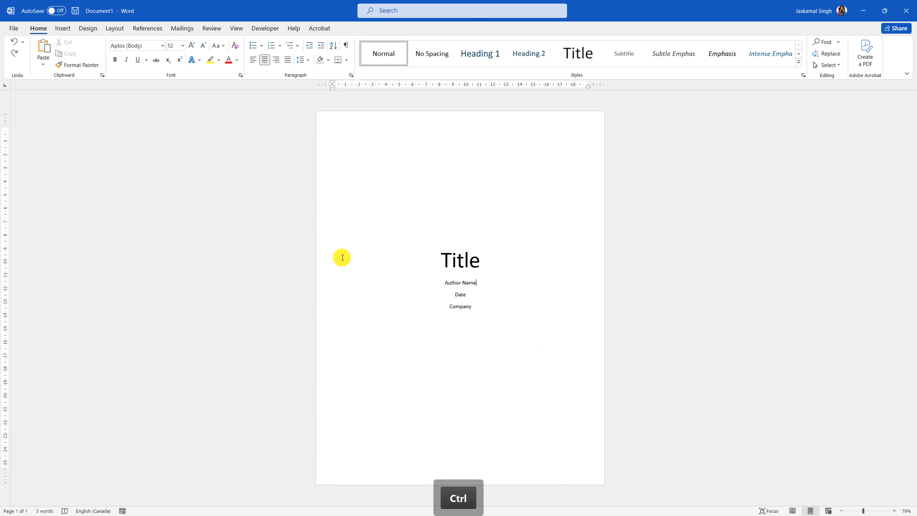
- Make the title a centred 48 pt Heading 1
{"action": "left_click", "coordinate": [317, 263]}
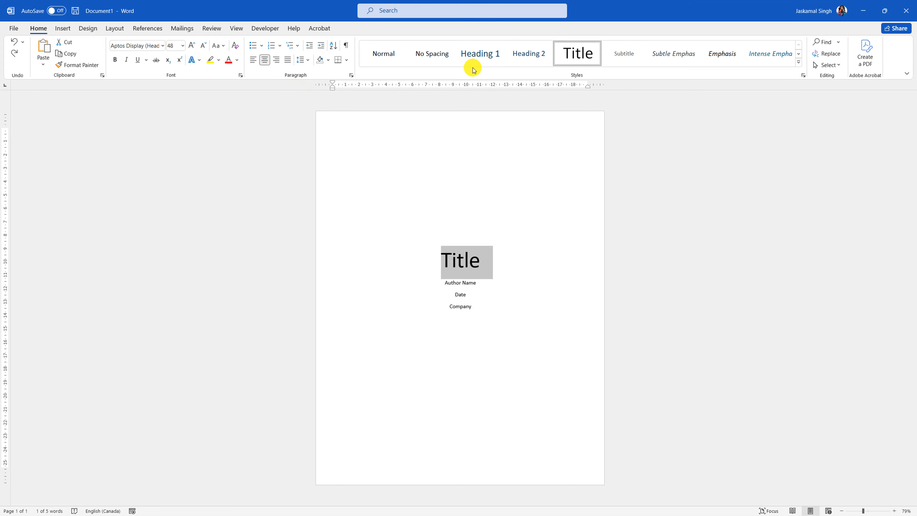
{"action": "left_click", "coordinate": [475, 54]}
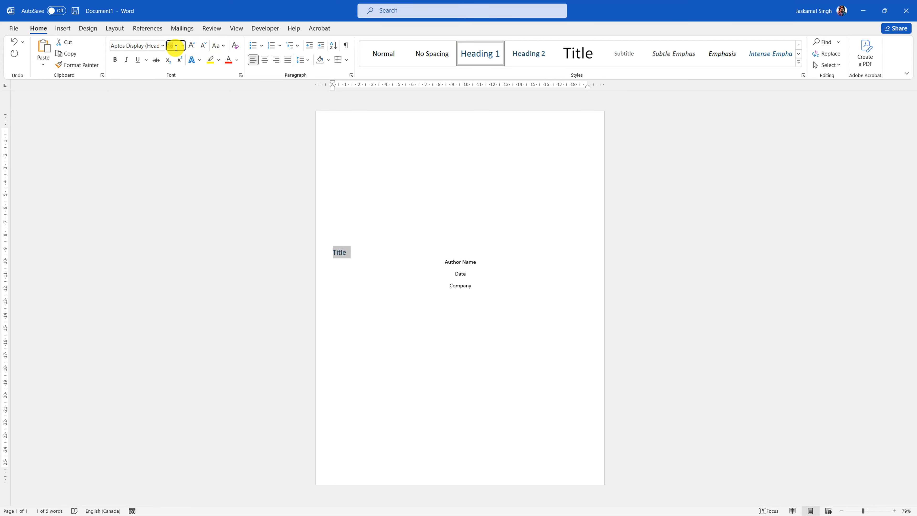
{"action": "type", "text": "48"}
{"action": "key", "text": "Return"}
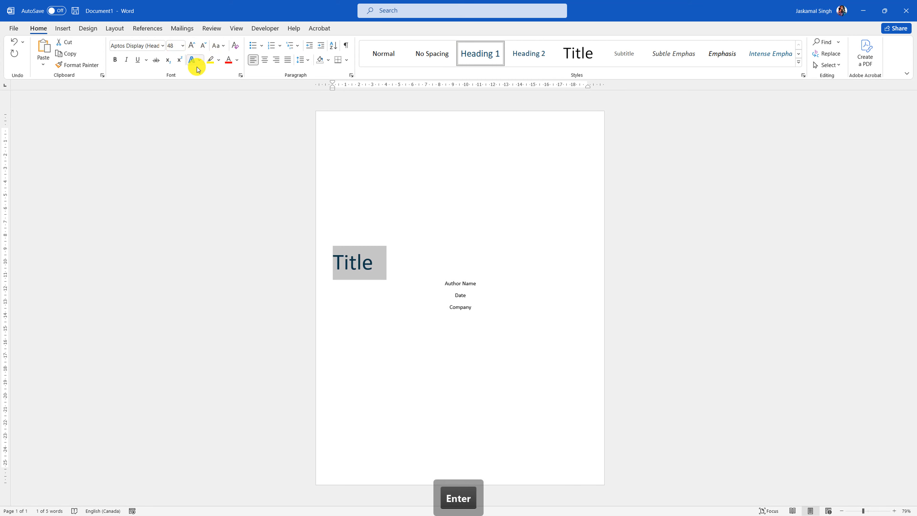
{"action": "left_click", "coordinate": [265, 60]}
{"action": "left_click", "coordinate": [507, 269]}
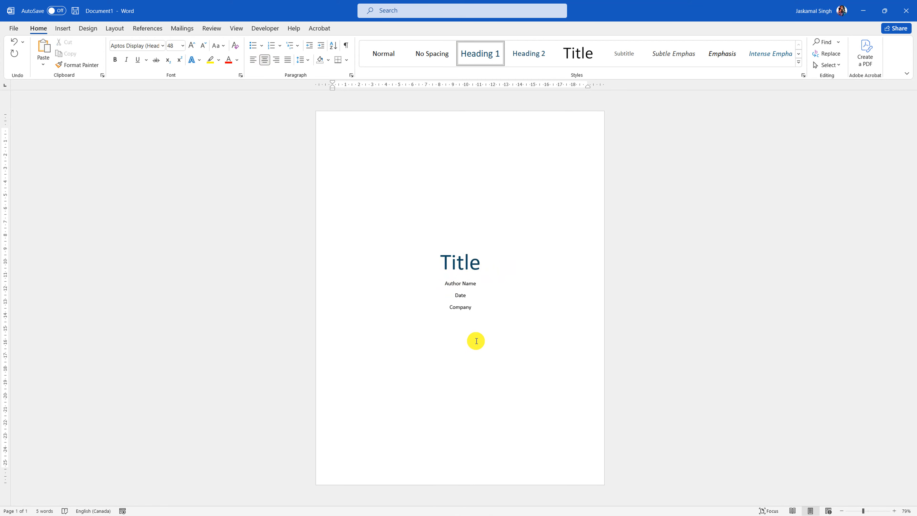
- Insert a page break after Company to start a new second page
{"action": "left_click", "coordinate": [489, 313]}
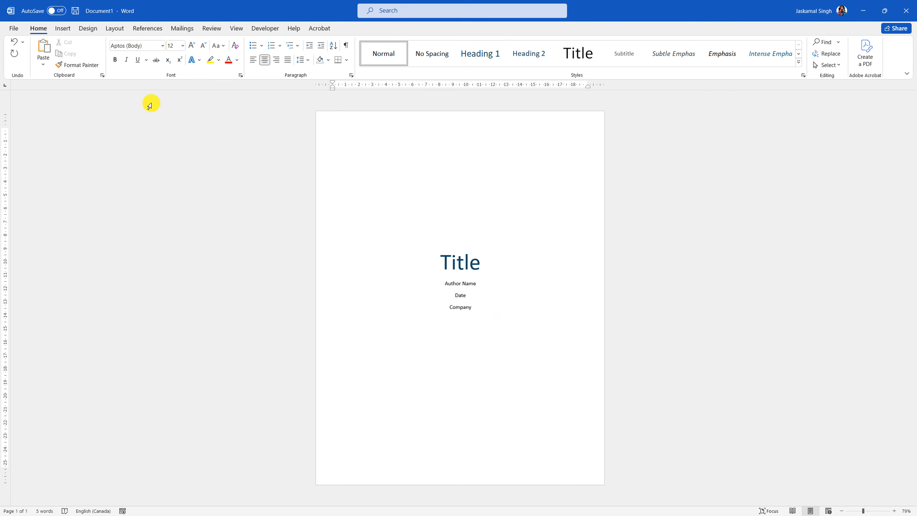
{"action": "left_click", "coordinate": [63, 28]}
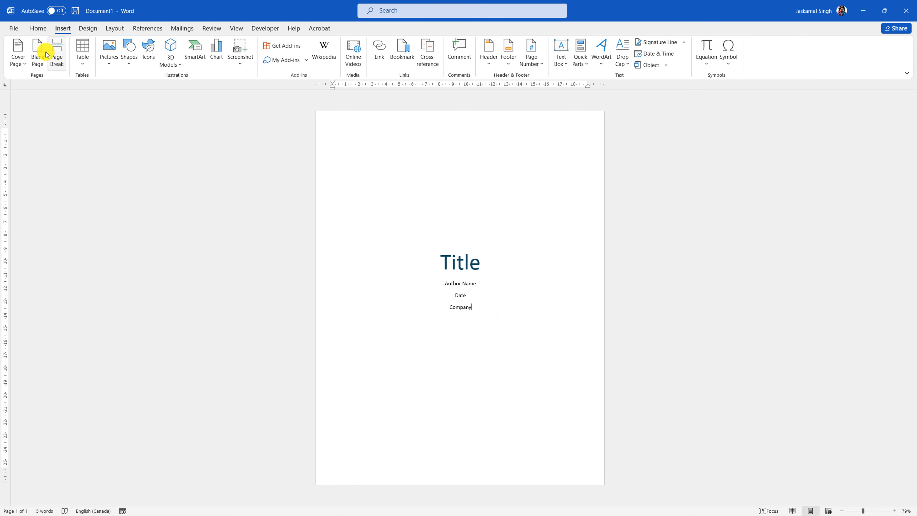
{"action": "left_click", "coordinate": [64, 62]}
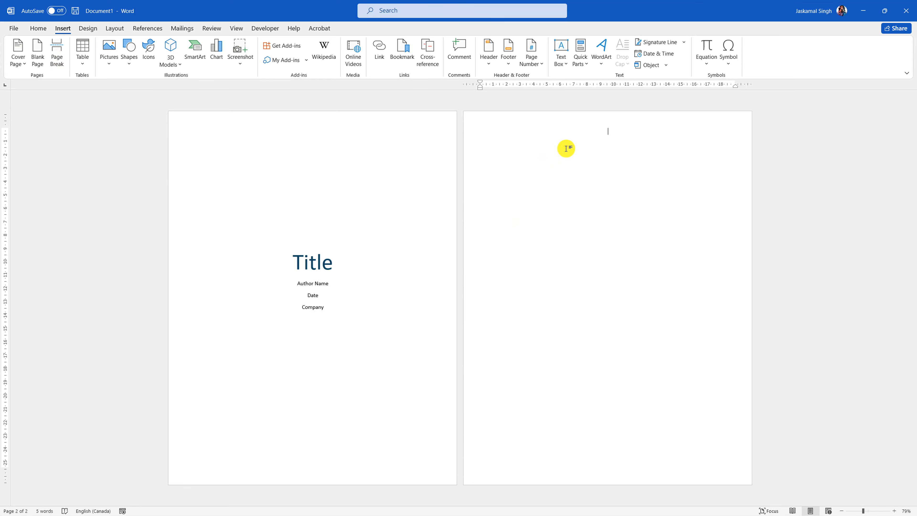
{"action": "left_click", "coordinate": [38, 28]}
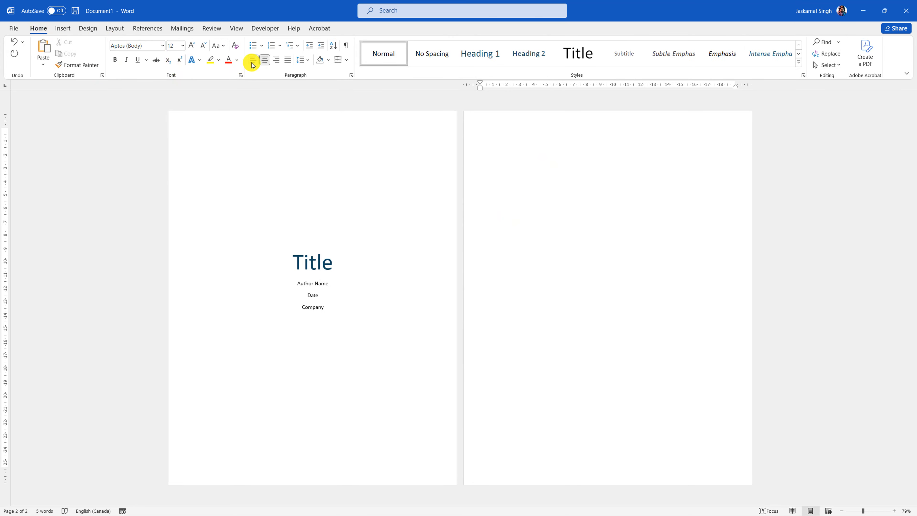
- Browse the Developer and References tabs, opening and dismissing the Table of Contents gallery
{"action": "left_click", "coordinate": [270, 29]}
{"action": "left_click", "coordinate": [147, 30]}
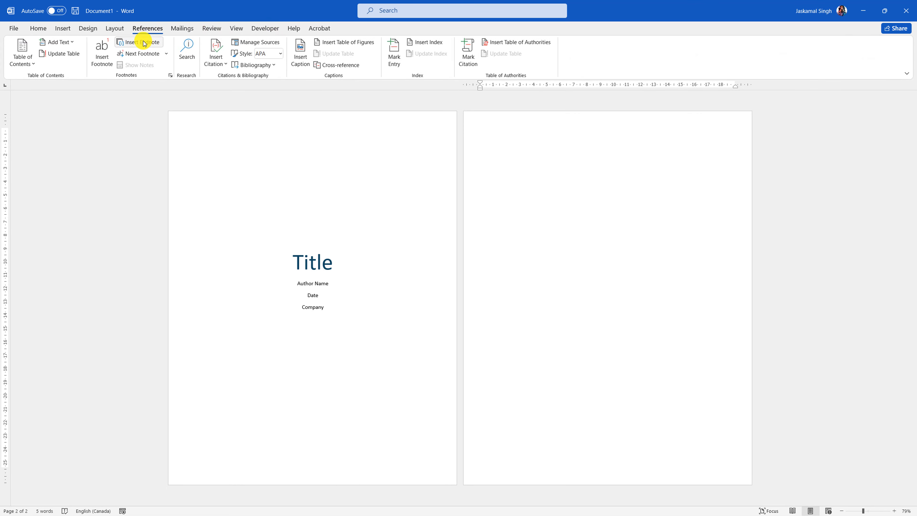
{"action": "left_click", "coordinate": [32, 67]}
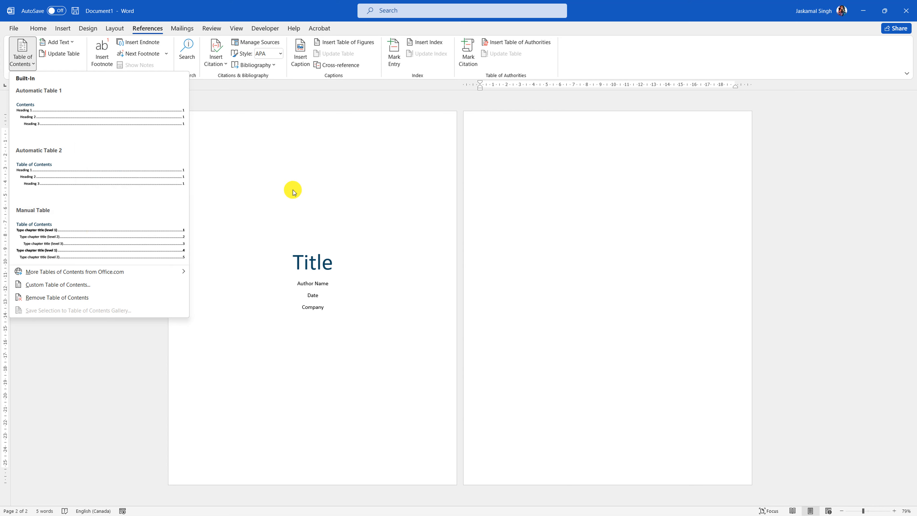
{"action": "left_click", "coordinate": [516, 189]}
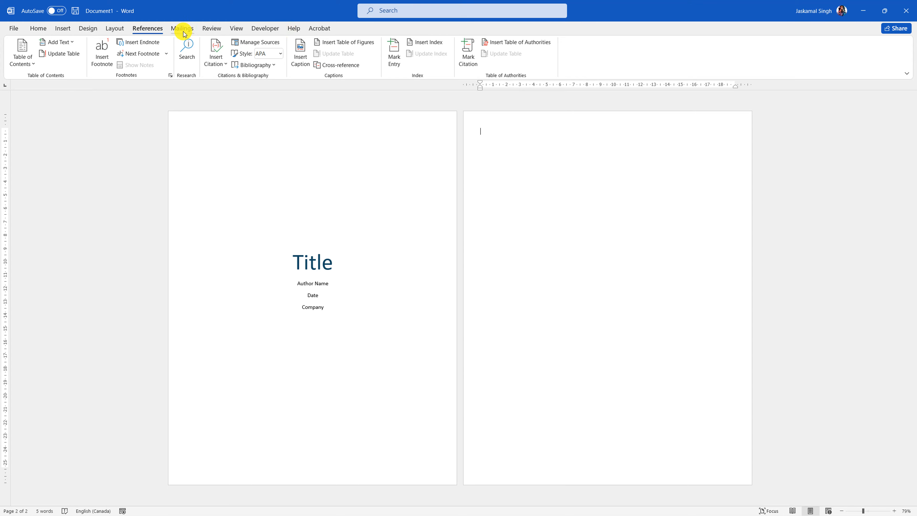
{"action": "left_click", "coordinate": [10, 31]}
- In Word Options' ribbon customization, enable the Draw tab while keeping References and Developer ticked
{"action": "left_click", "coordinate": [36, 495]}
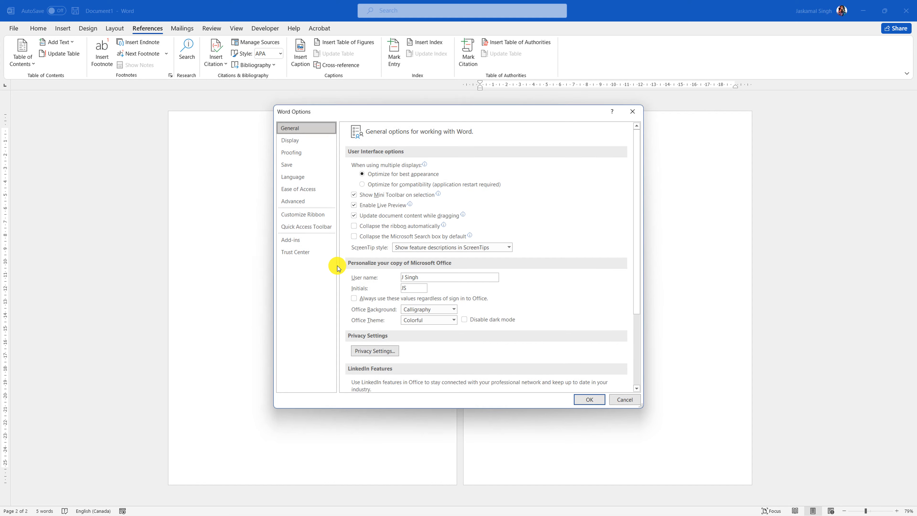
{"action": "left_click_drag", "start_coordinate": [422, 105], "coordinate": [288, 132]}
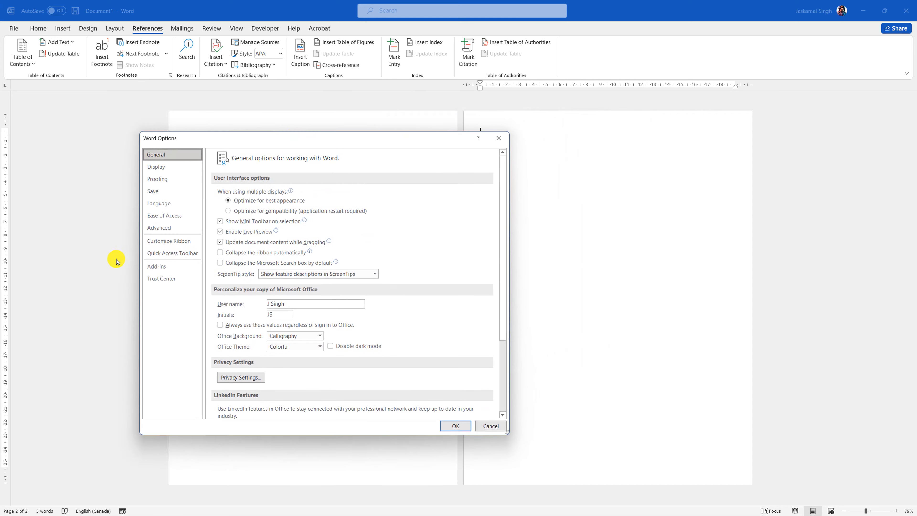
{"action": "left_click", "coordinate": [179, 242]}
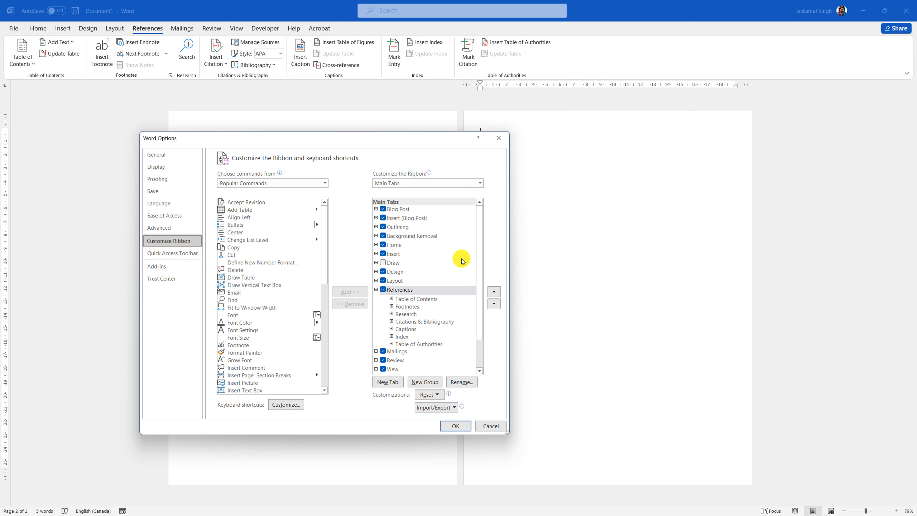
{"action": "left_click_drag", "start_coordinate": [479, 273], "coordinate": [480, 302]}
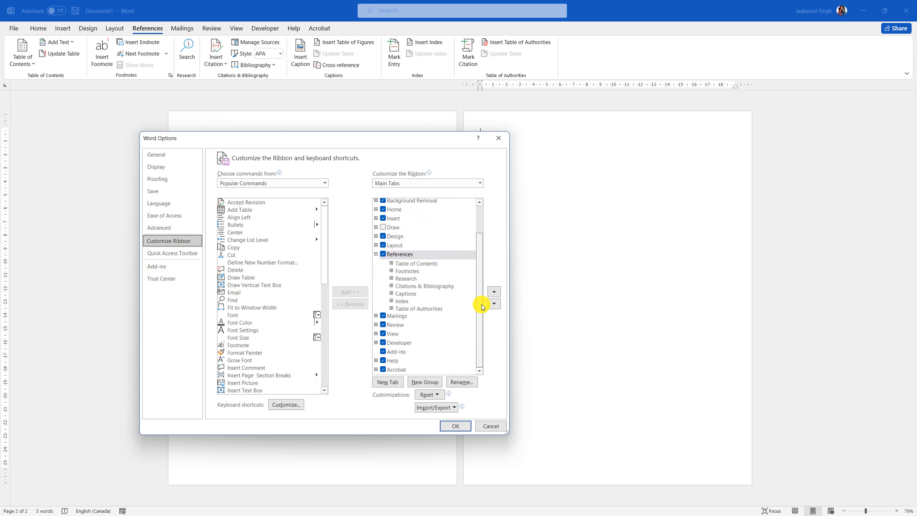
{"action": "left_click", "coordinate": [384, 342]}
{"action": "left_click", "coordinate": [385, 254]}
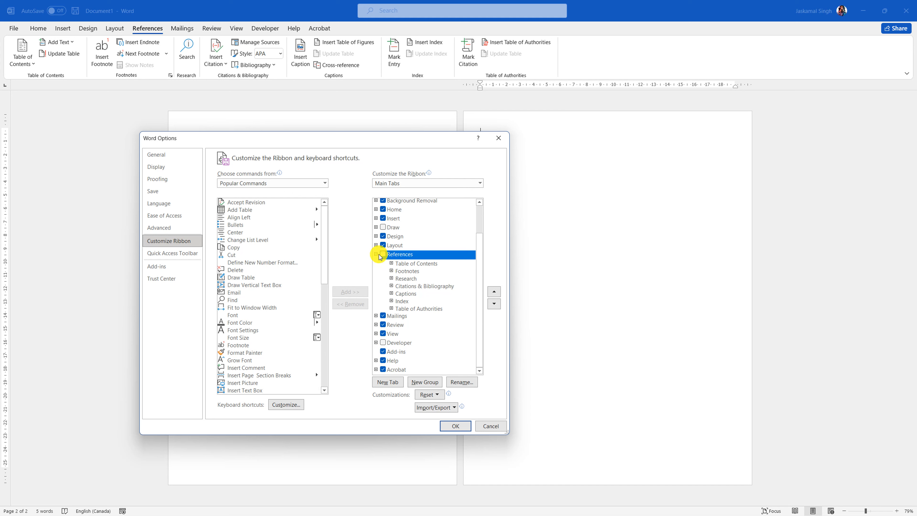
{"action": "left_click", "coordinate": [376, 255]}
{"action": "left_click", "coordinate": [385, 326]}
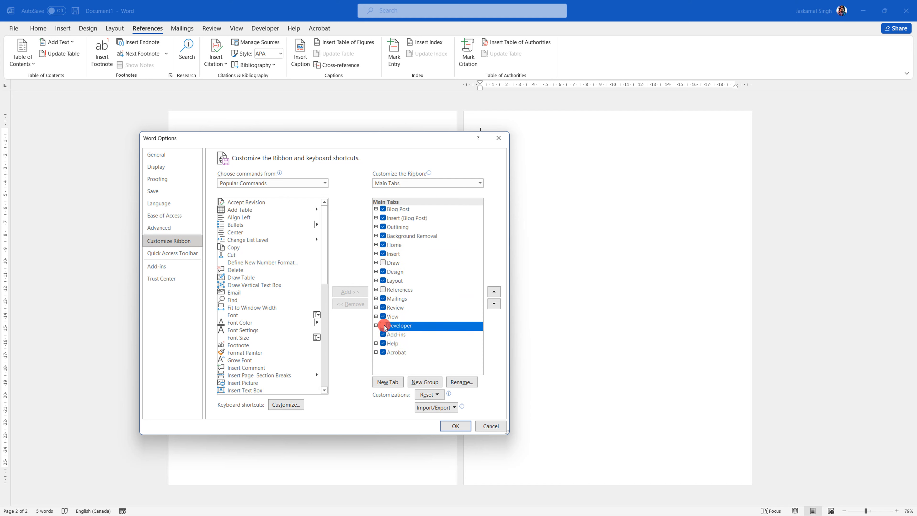
{"action": "left_click", "coordinate": [383, 290]}
{"action": "left_click", "coordinate": [384, 263]}
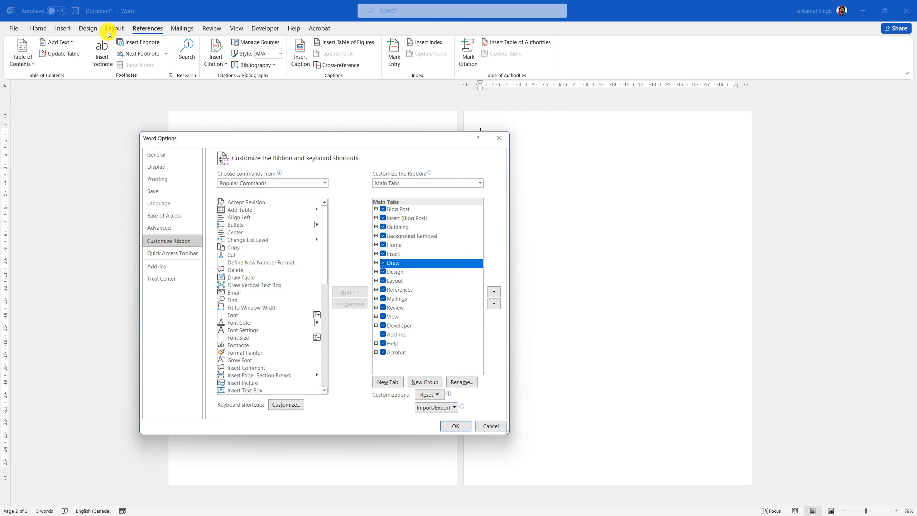
{"action": "left_click", "coordinate": [455, 426]}
- Check the new Draw tab, then look over the References and Developer tabs
{"action": "left_click", "coordinate": [87, 30]}
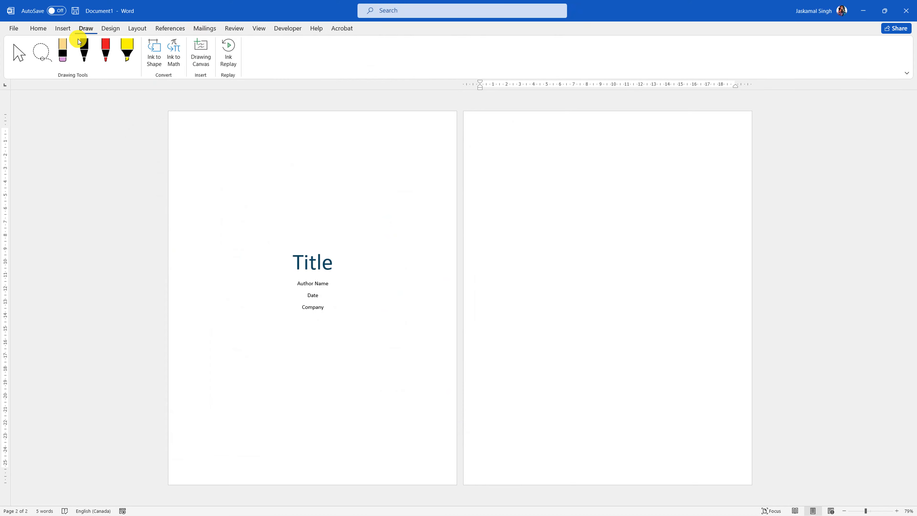
{"action": "left_click", "coordinate": [169, 28]}
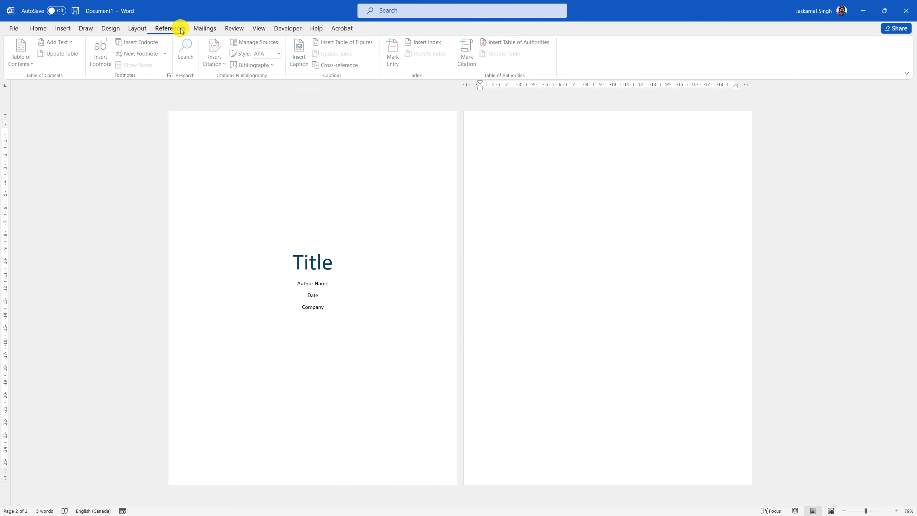
{"action": "left_click", "coordinate": [295, 29]}
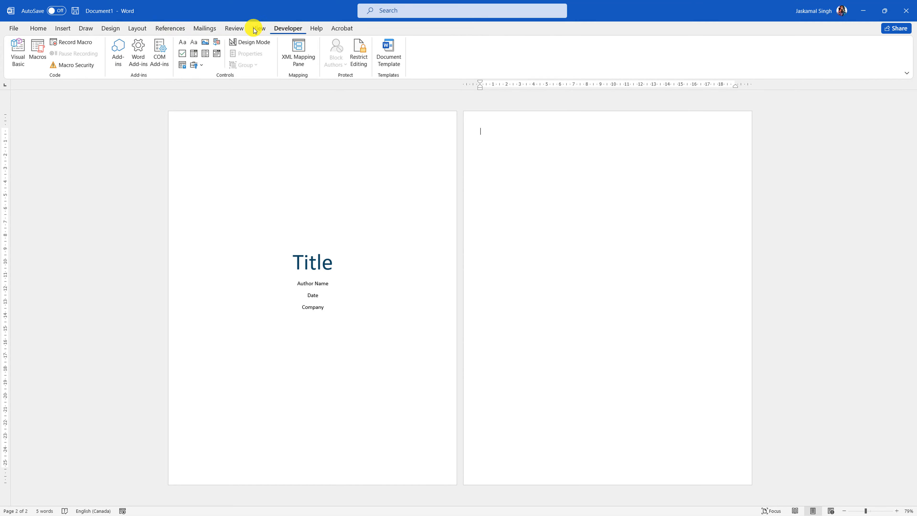
{"action": "left_click", "coordinate": [170, 28]}
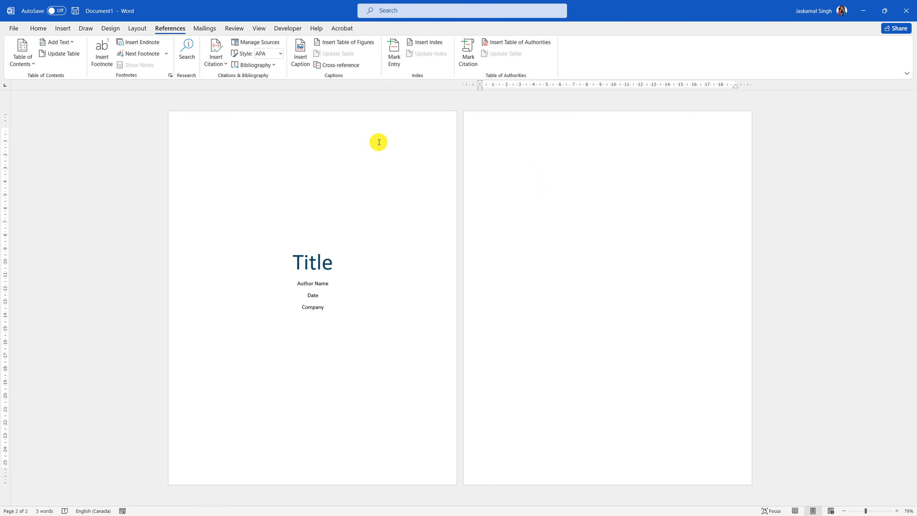
- Insert an Automatic Table 2 table of contents on the second page
{"action": "left_click", "coordinate": [23, 60]}
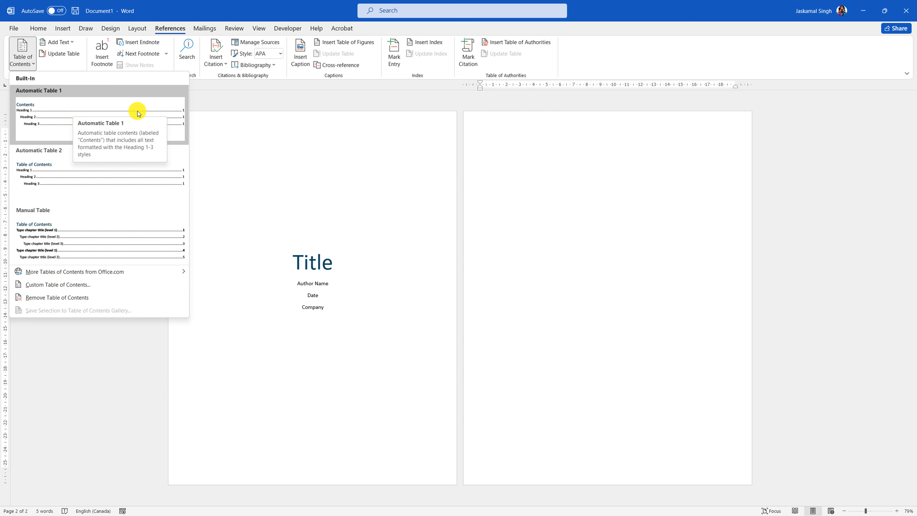
{"action": "left_click", "coordinate": [70, 183]}
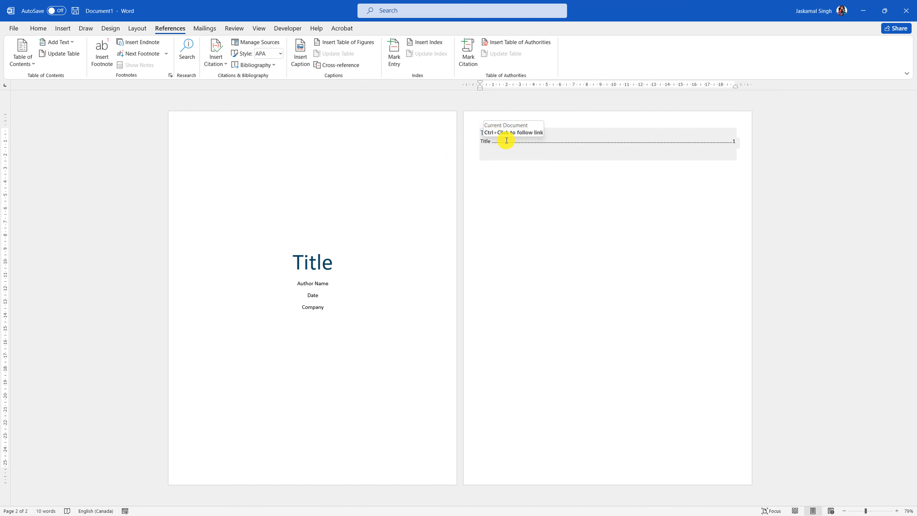
{"action": "left_click", "coordinate": [486, 141]}
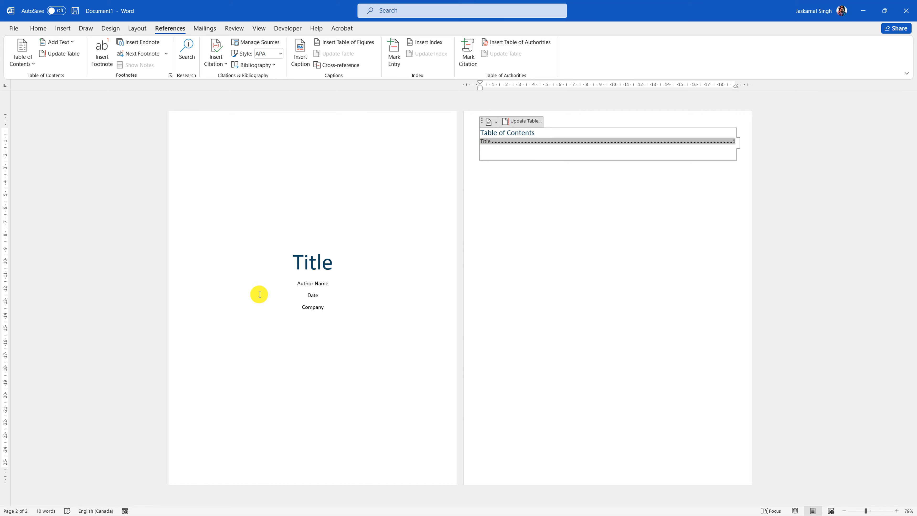
- Format the cover page's 'Title' with the Title style at 48 pt, centred
{"action": "left_click", "coordinate": [325, 262]}
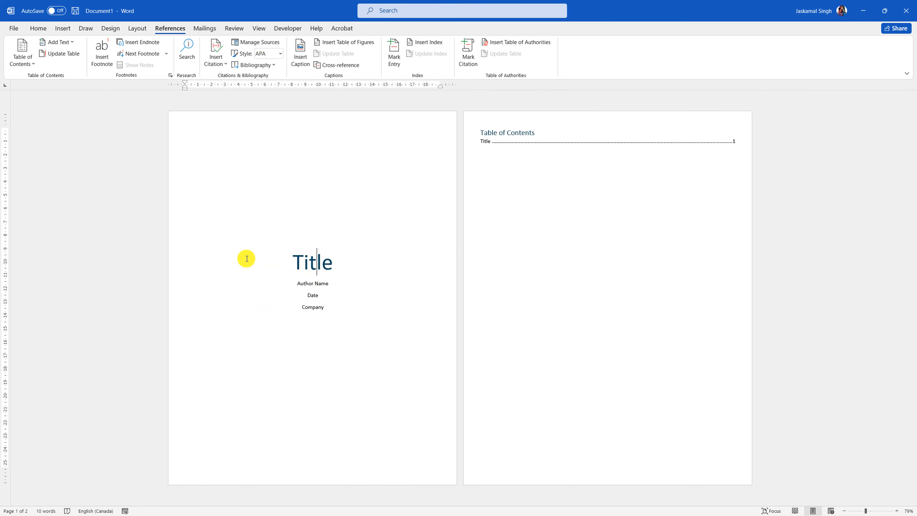
{"action": "left_click_drag", "start_coordinate": [159, 258], "coordinate": [308, 270]}
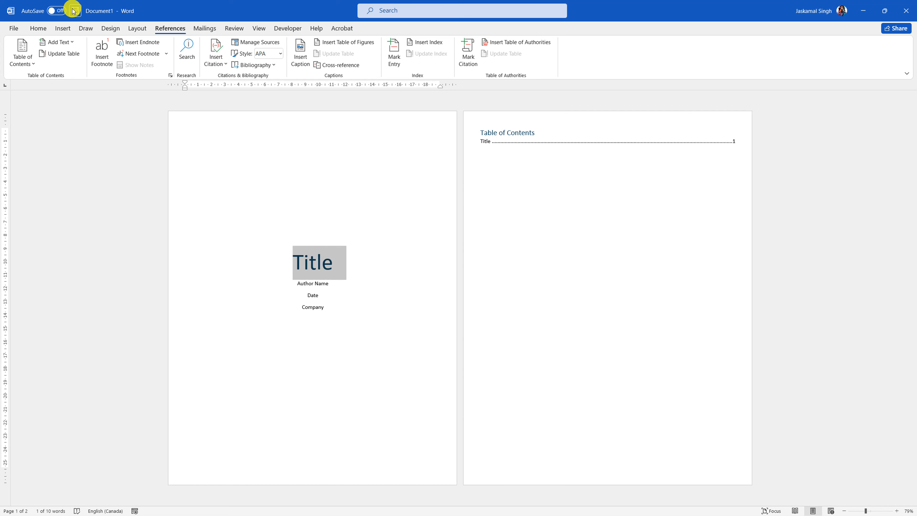
{"action": "left_click", "coordinate": [38, 28]}
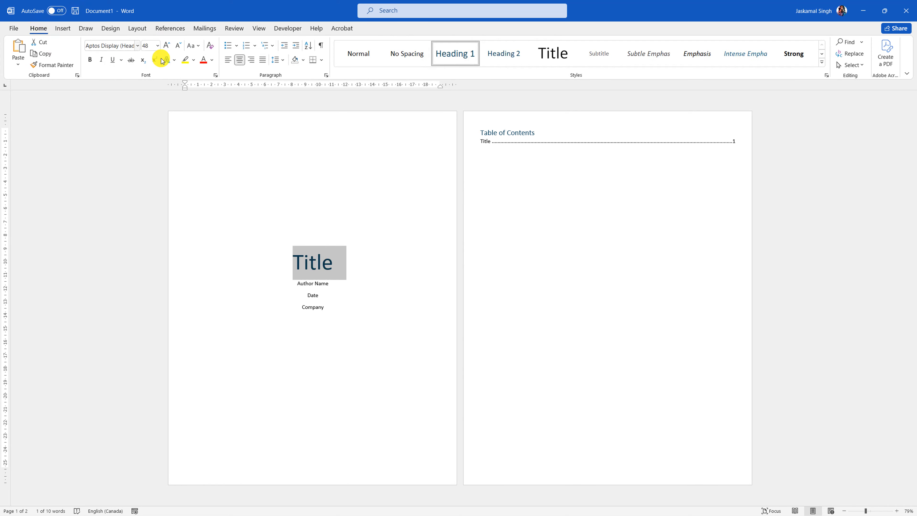
{"action": "left_click", "coordinate": [551, 54]}
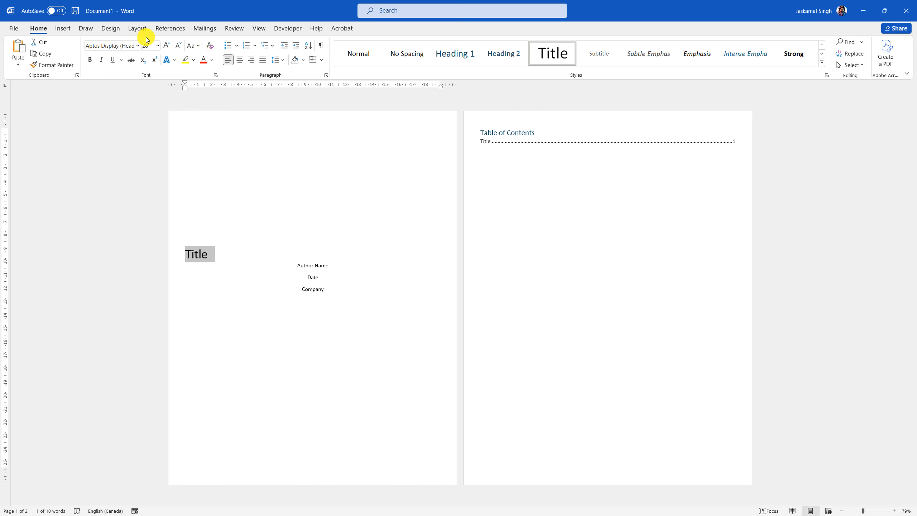
{"action": "type", "text": "4"}
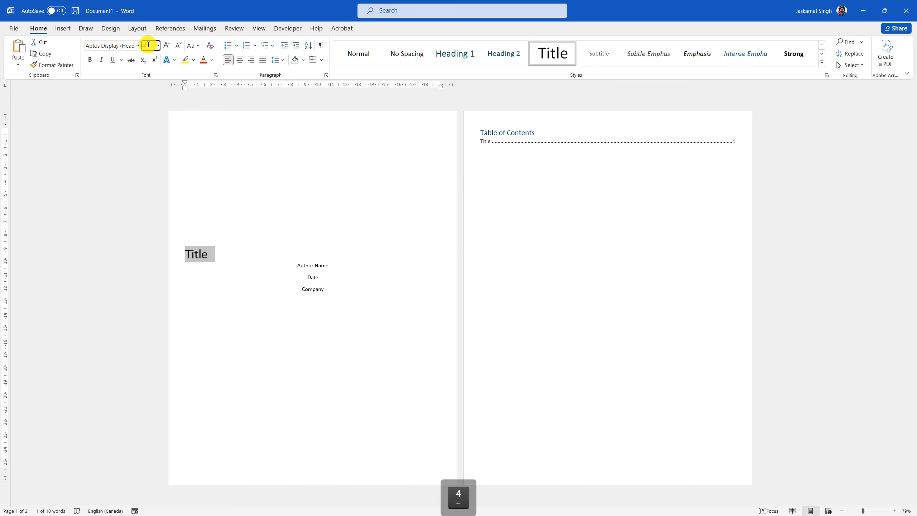
{"action": "type", "text": "8"}
{"action": "key", "text": "Return"}
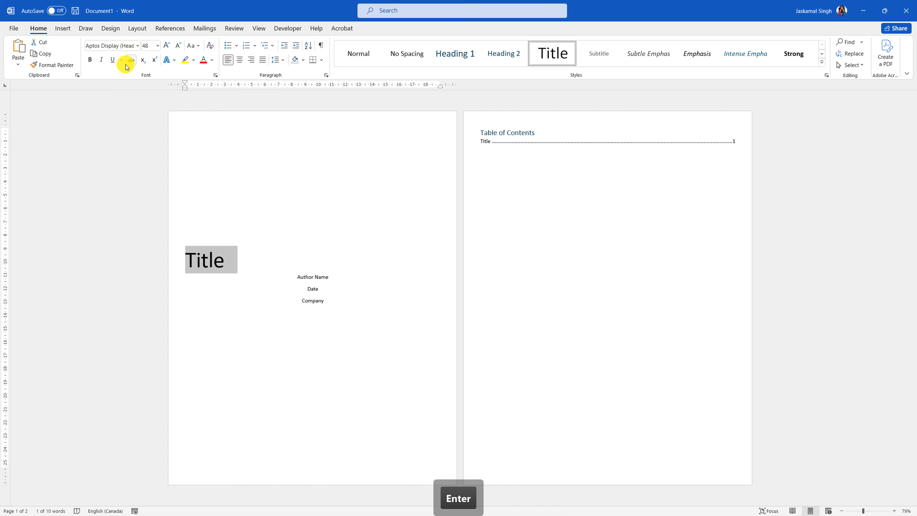
{"action": "left_click", "coordinate": [239, 62]}
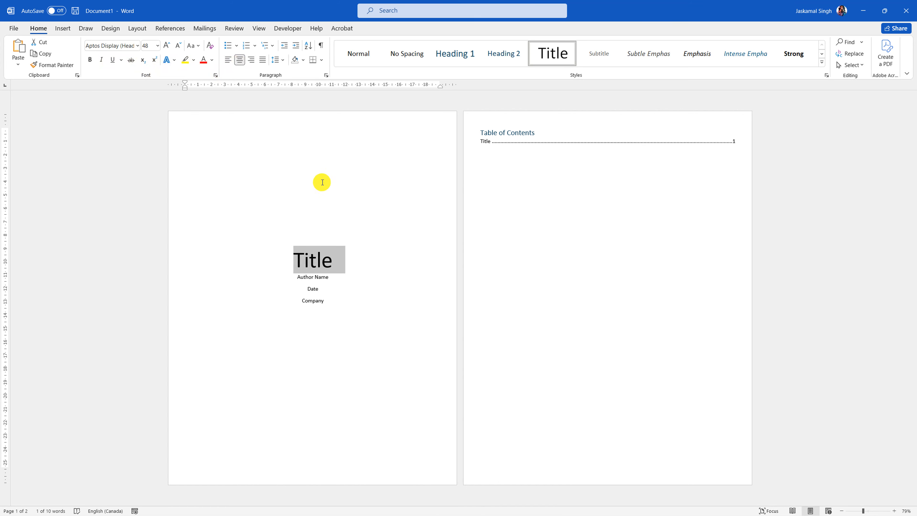
- Update the entire table of contents and dismiss the no-entries-found message
{"action": "left_click", "coordinate": [372, 256]}
{"action": "left_click", "coordinate": [567, 141]}
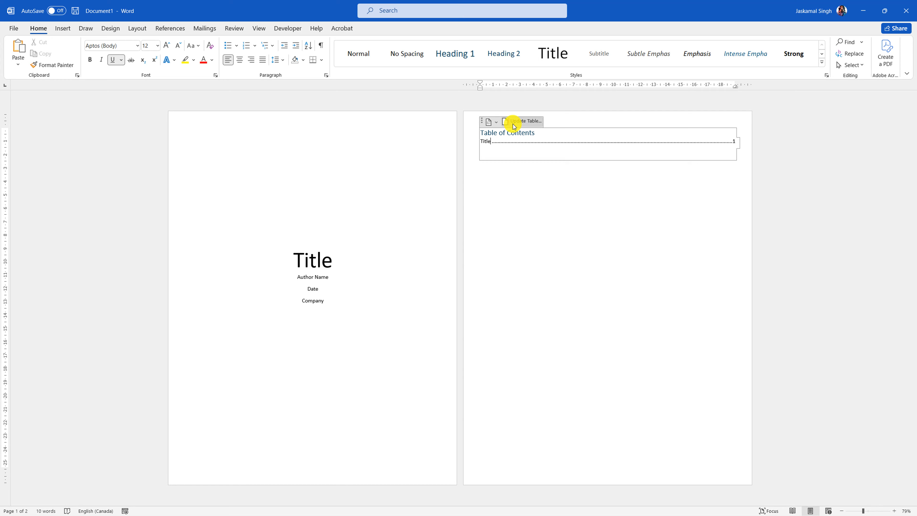
{"action": "left_click", "coordinate": [517, 122]}
{"action": "left_click", "coordinate": [412, 261]}
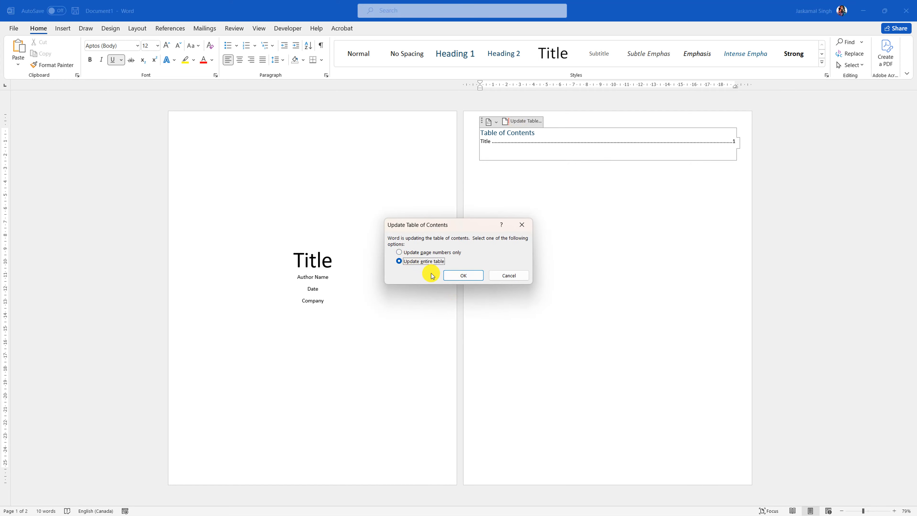
{"action": "left_click", "coordinate": [463, 275]}
{"action": "left_click", "coordinate": [466, 288]}
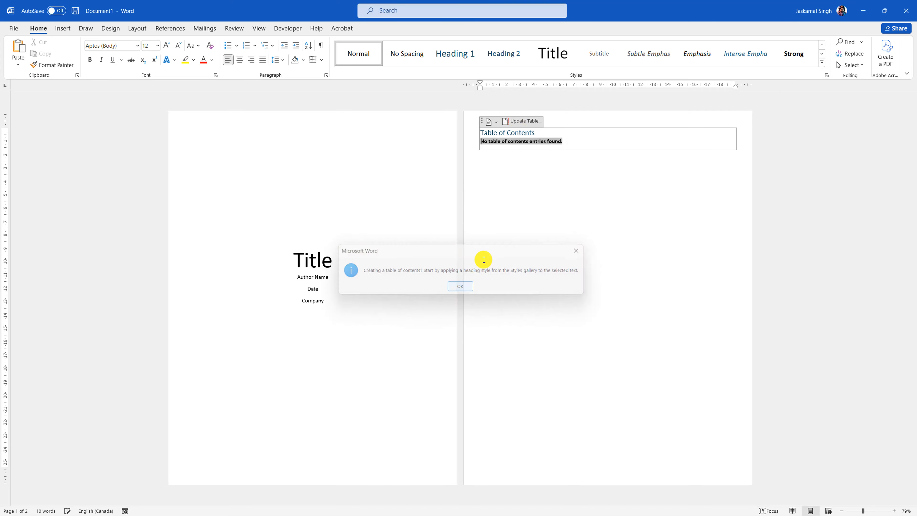
{"action": "left_click", "coordinate": [563, 306]}
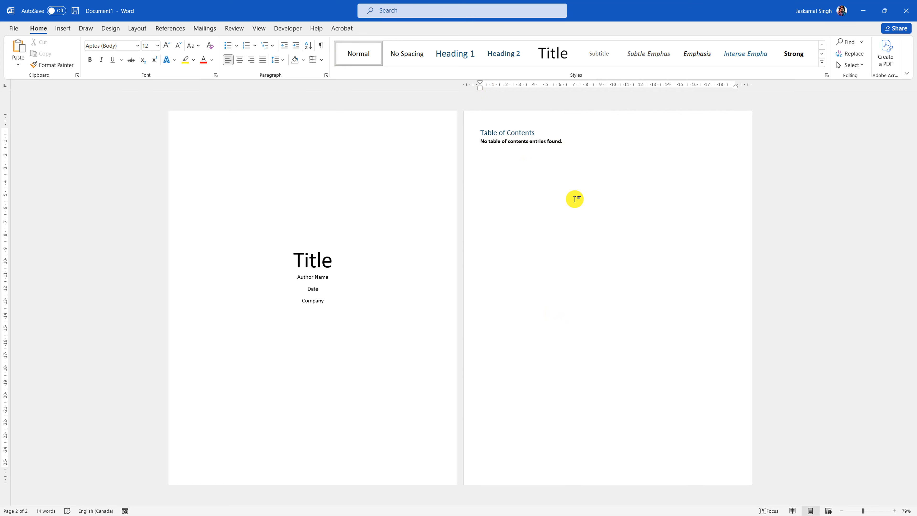
- Add a page break and start the new page with a centred Title-style line
{"action": "left_click", "coordinate": [64, 29]}
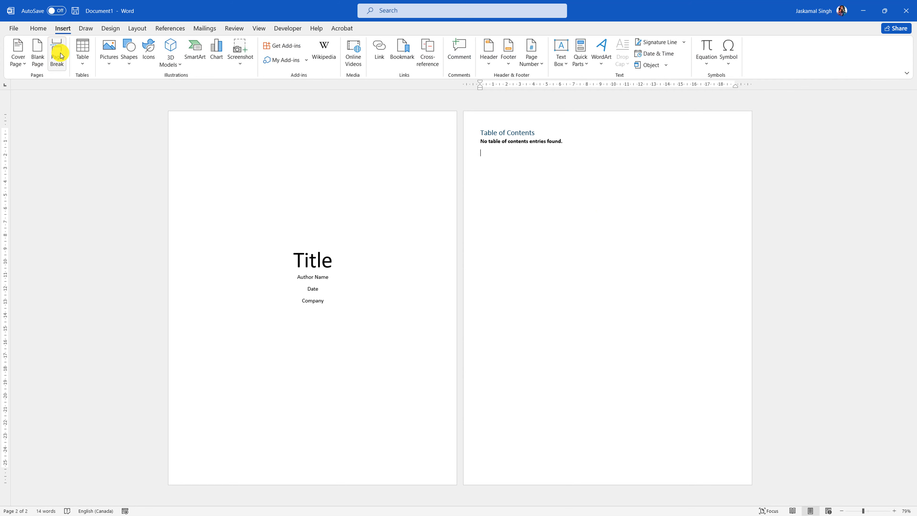
{"action": "left_click", "coordinate": [58, 54]}
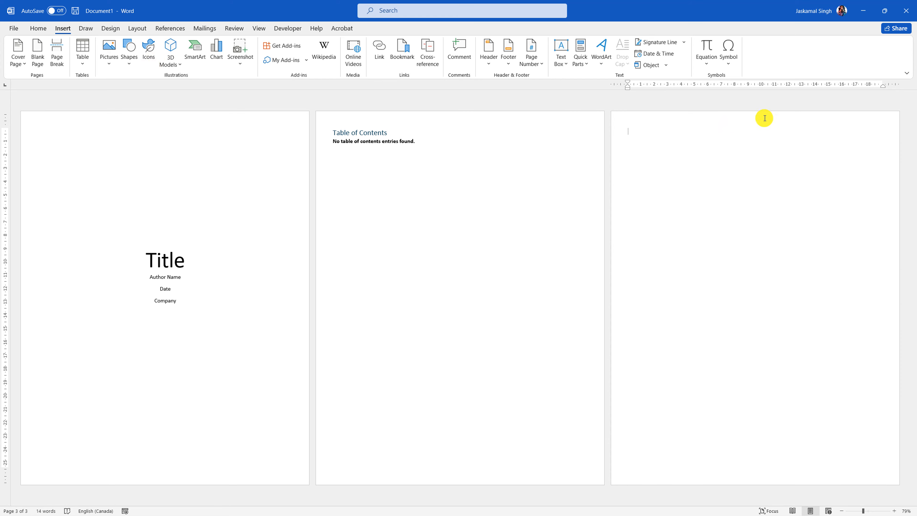
{"action": "left_click", "coordinate": [38, 28]}
{"action": "left_click", "coordinate": [554, 57]}
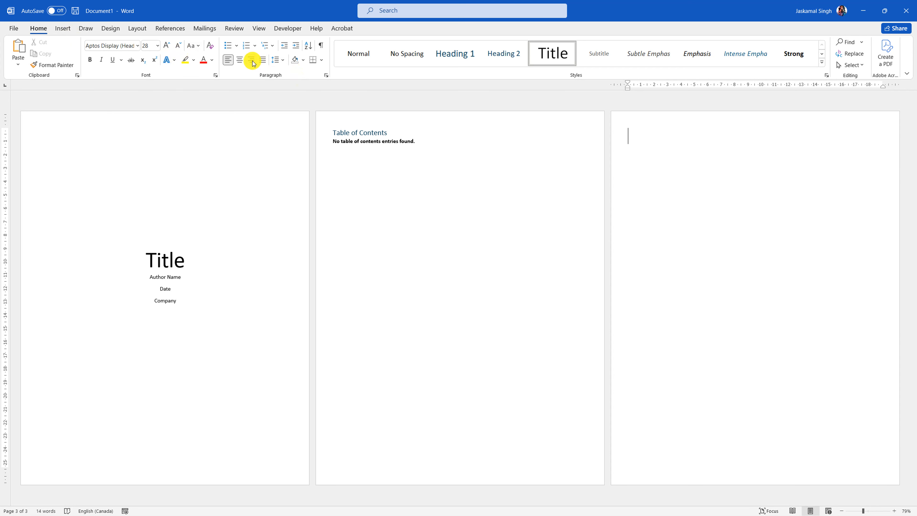
{"action": "left_click", "coordinate": [241, 60]}
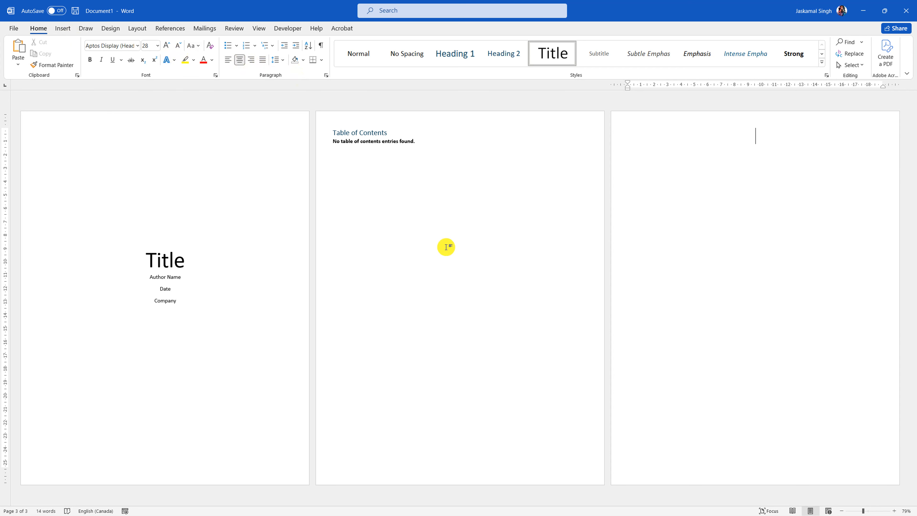
- Type 'Title' followed by lines 'Heading 1', 'Heading 2' and 'heading 3'
{"action": "type", "text": "Title"}
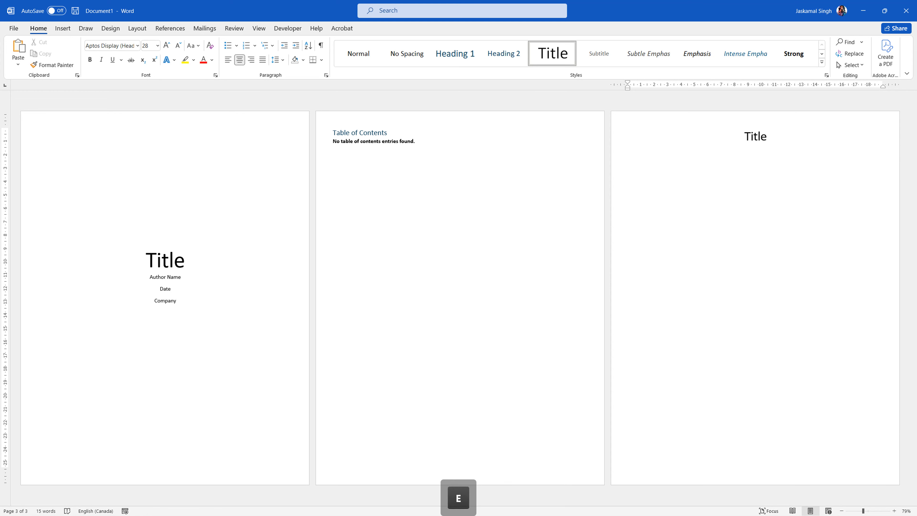
{"action": "key", "text": "Return"}
{"action": "type", "text": "Heading 1"}
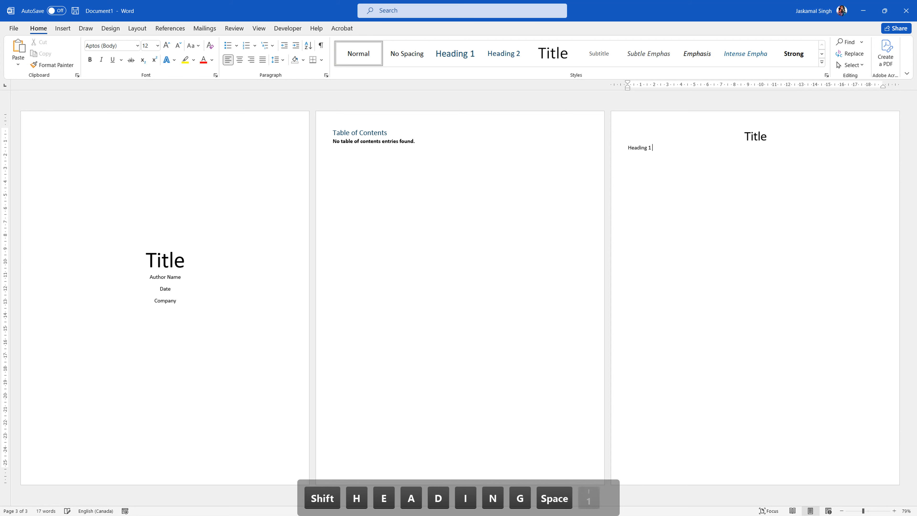
{"action": "key", "text": "Return"}
{"action": "type", "text": "Heading 2"}
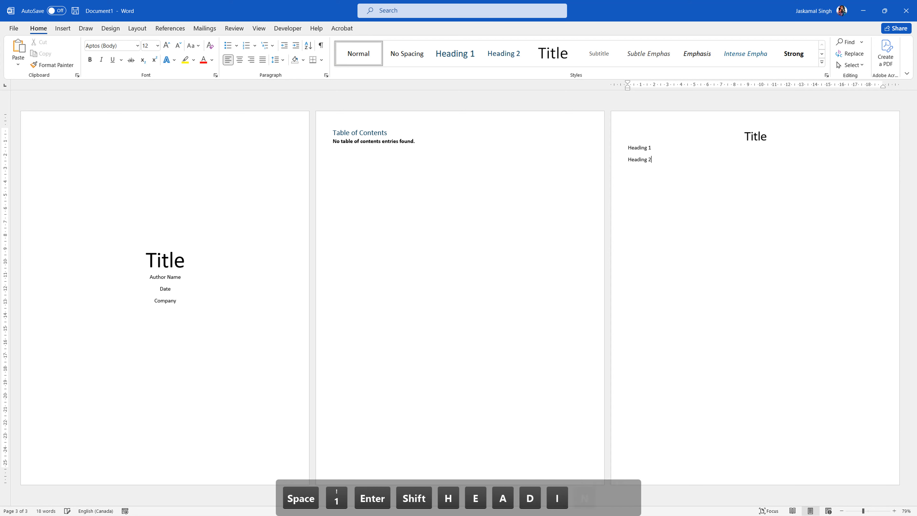
{"action": "key", "text": "Return"}
{"action": "type", "text": "heading 3"}
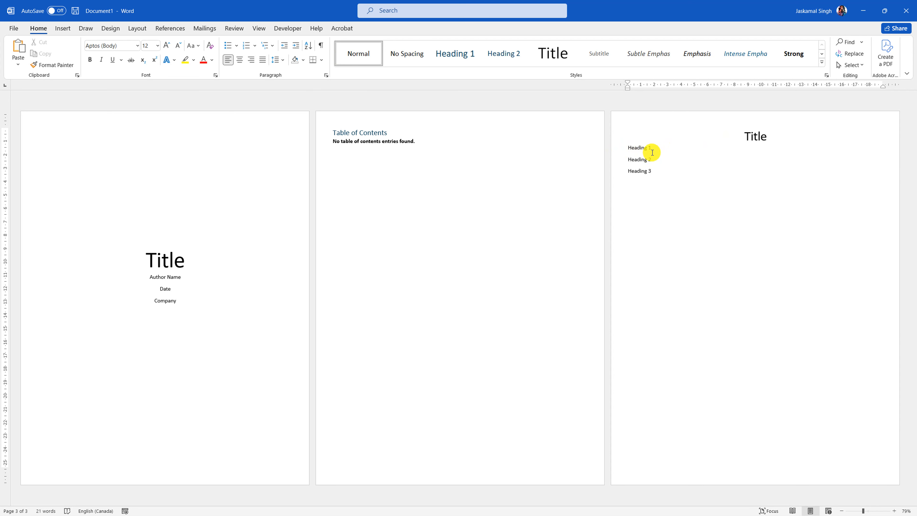
- Renumber the headings to 1.1, 1.2 and 1.3 and apply the Heading 1 style
{"action": "key", "text": "BackSpace"}
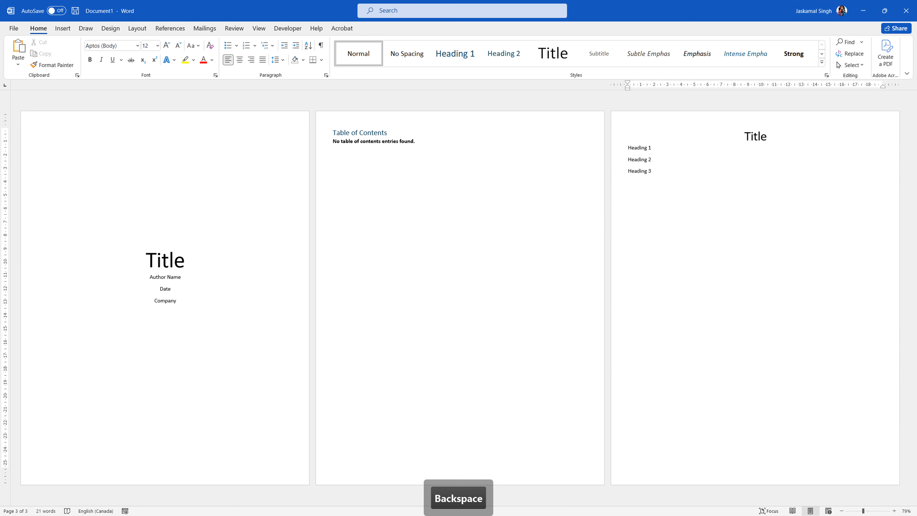
{"action": "type", "text": ".1"}
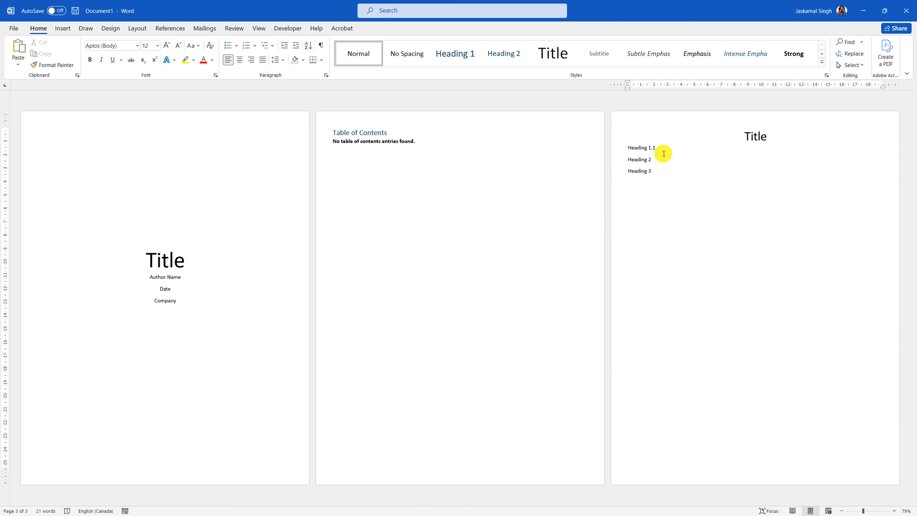
{"action": "key", "text": "BackSpace"}
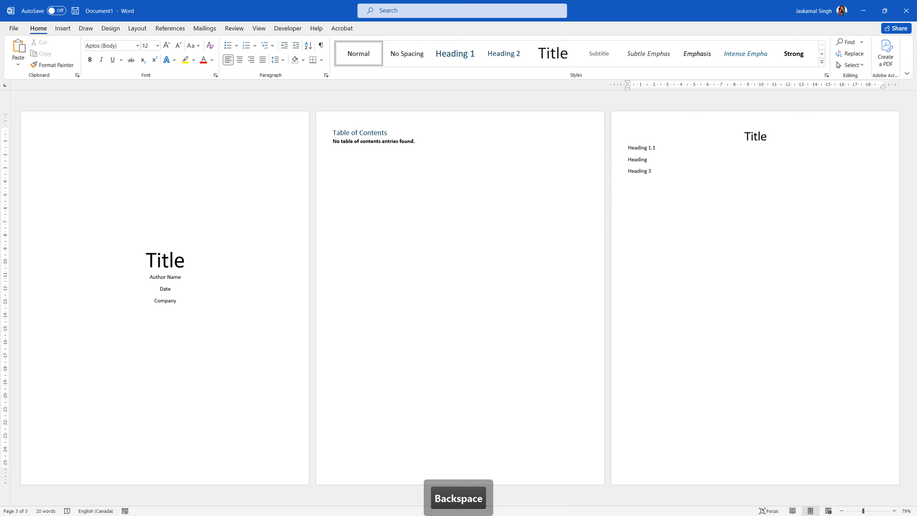
{"action": "type", "text": "1.2"}
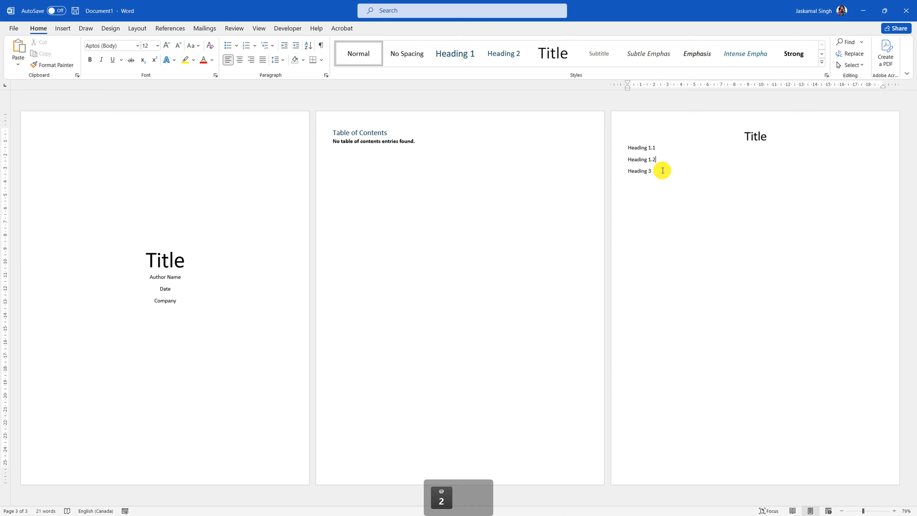
{"action": "key", "text": "BackSpace"}
{"action": "type", "text": "1."}
{"action": "left_click_drag", "start_coordinate": [612, 147], "coordinate": [614, 172]}
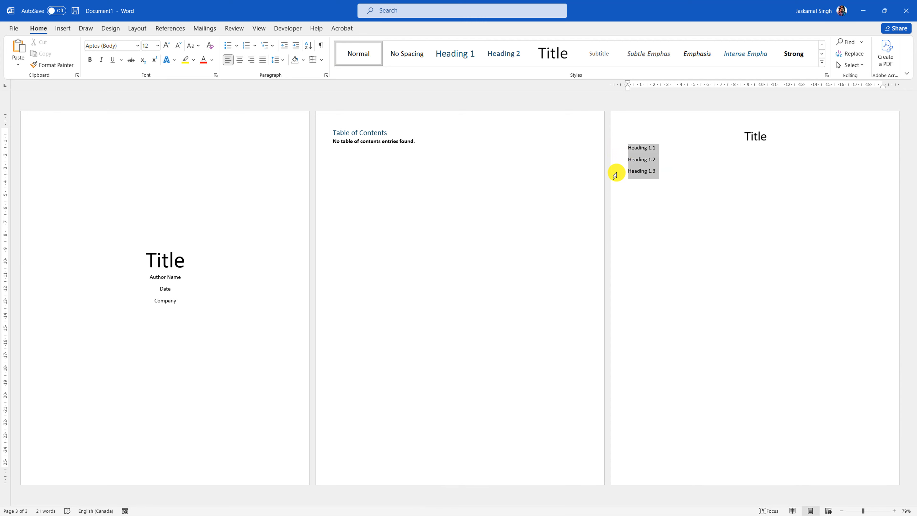
{"action": "left_click", "coordinate": [463, 52]}
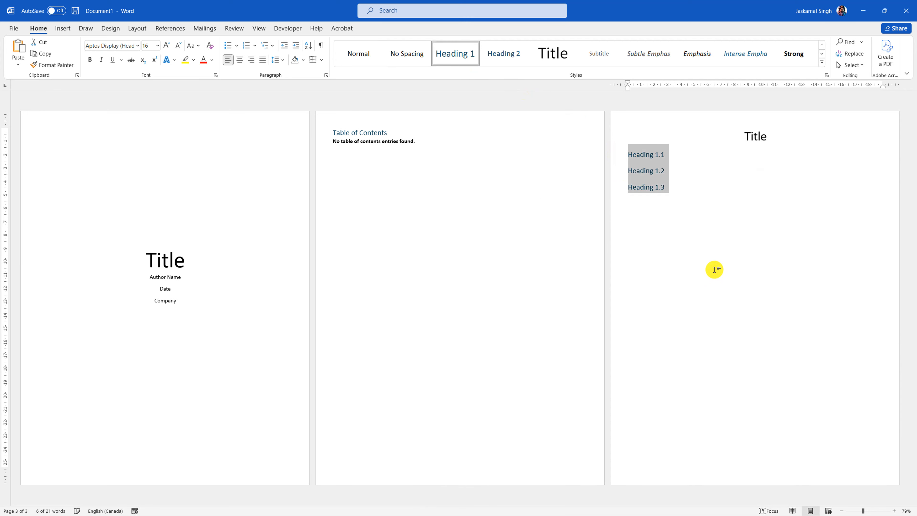
- Add a 'Description' line below the page 3 Title
{"action": "left_click", "coordinate": [714, 191]}
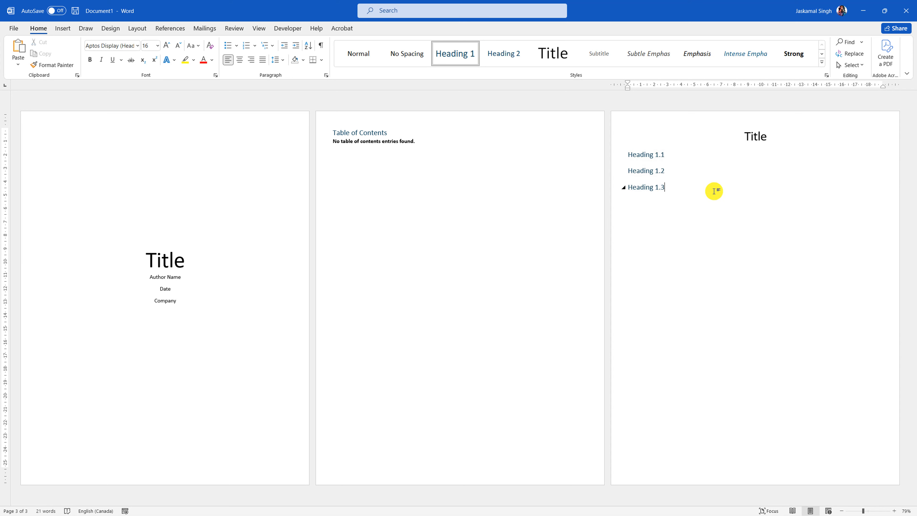
{"action": "left_click", "coordinate": [783, 141]}
{"action": "key", "text": "Return"}
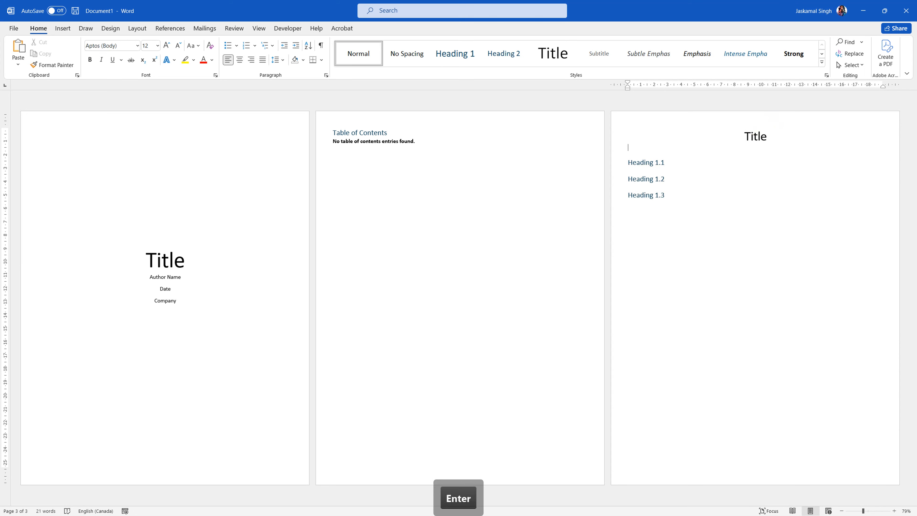
{"action": "type", "text": "Descripti"}
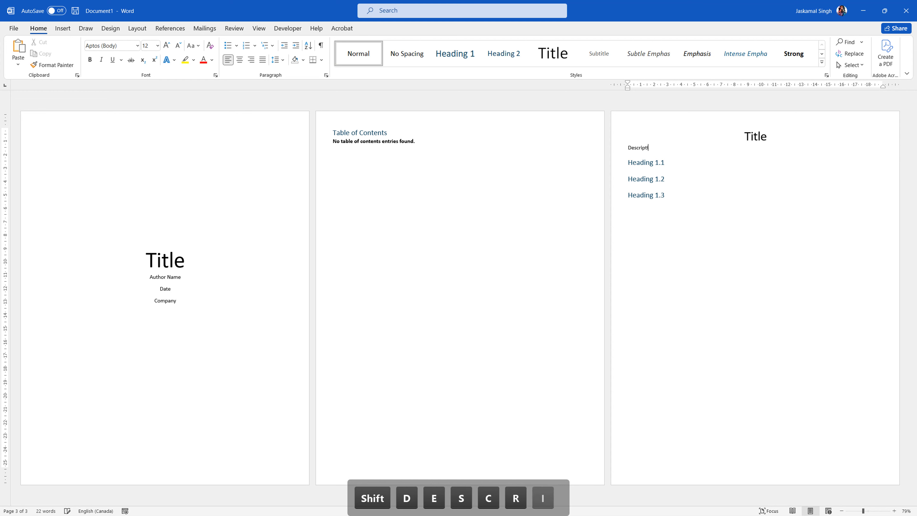
{"action": "type", "text": "on"}
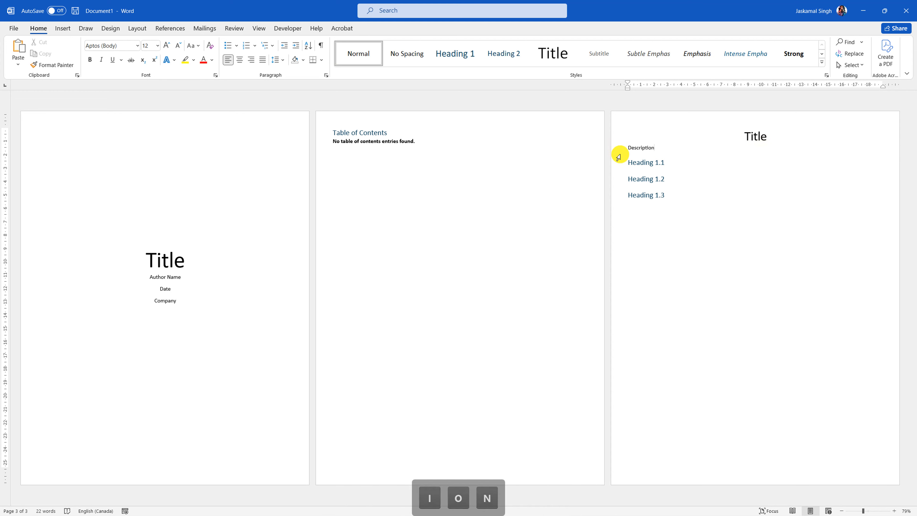
{"action": "left_click", "coordinate": [616, 148]}
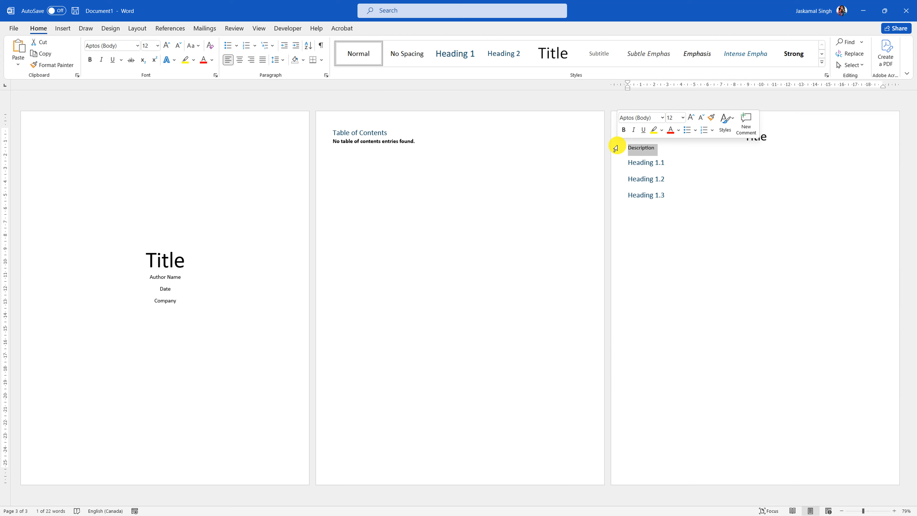
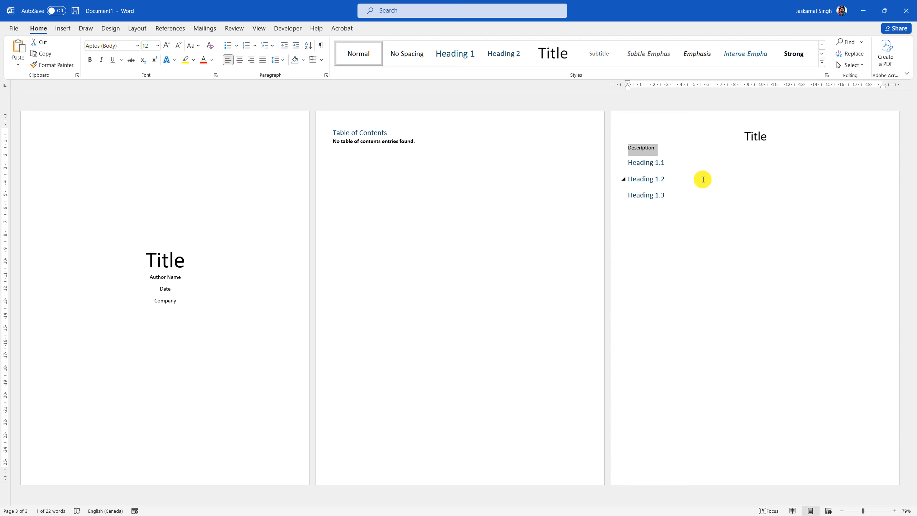
- Apply the List Paragraph style to the Description line under Title
{"action": "left_click", "coordinate": [669, 171]}
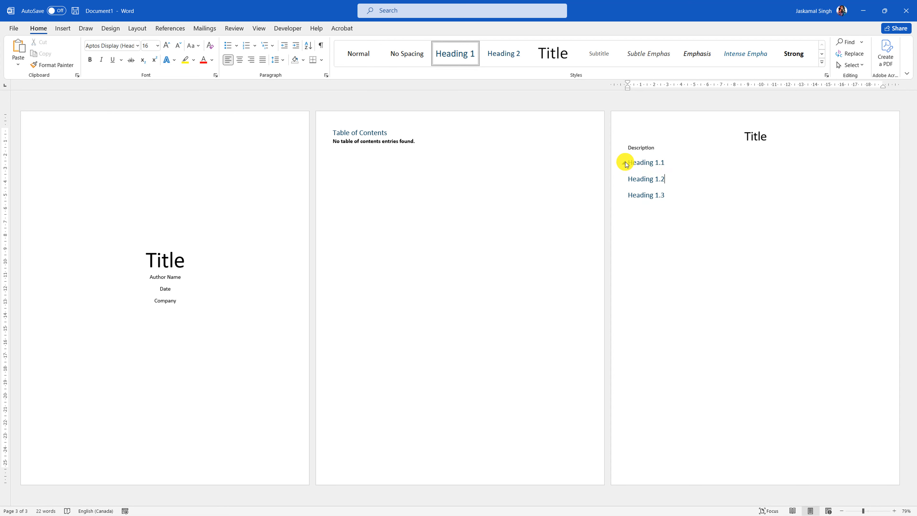
{"action": "left_click", "coordinate": [614, 149]}
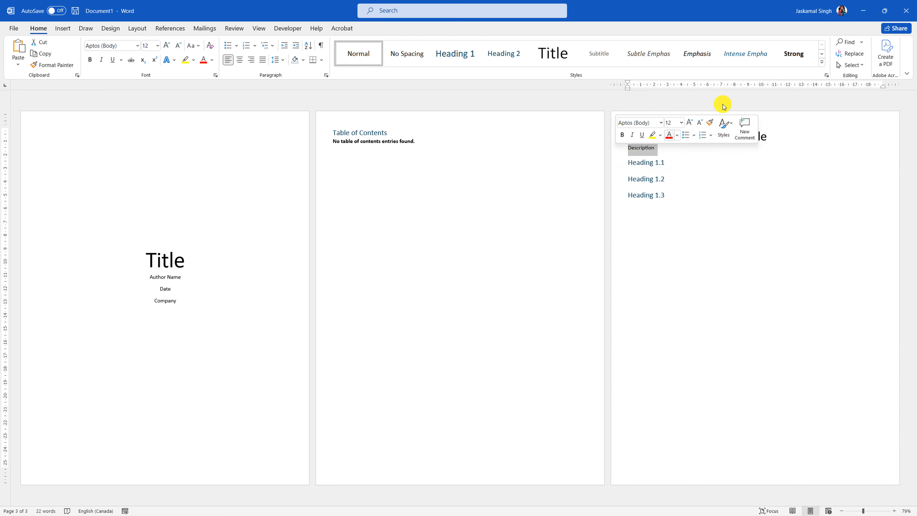
{"action": "left_click", "coordinate": [822, 65]}
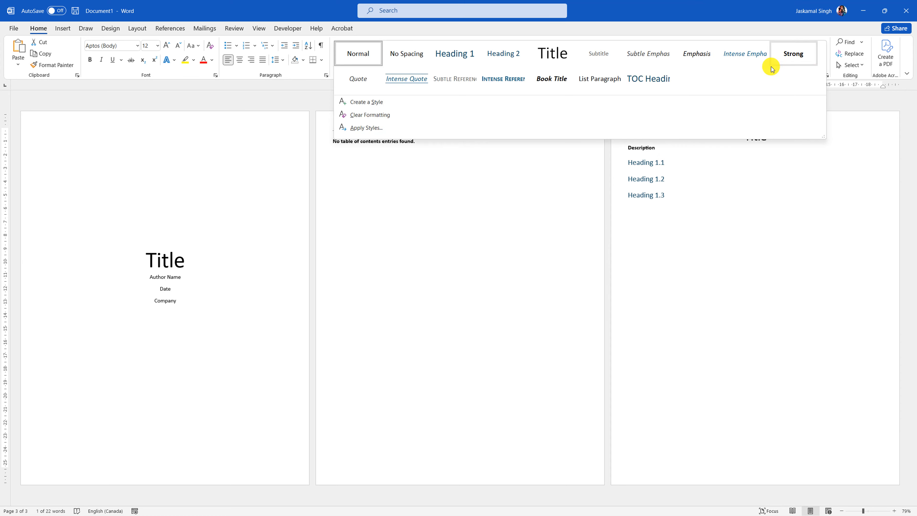
{"action": "left_click", "coordinate": [587, 86]}
{"action": "left_click", "coordinate": [682, 180]}
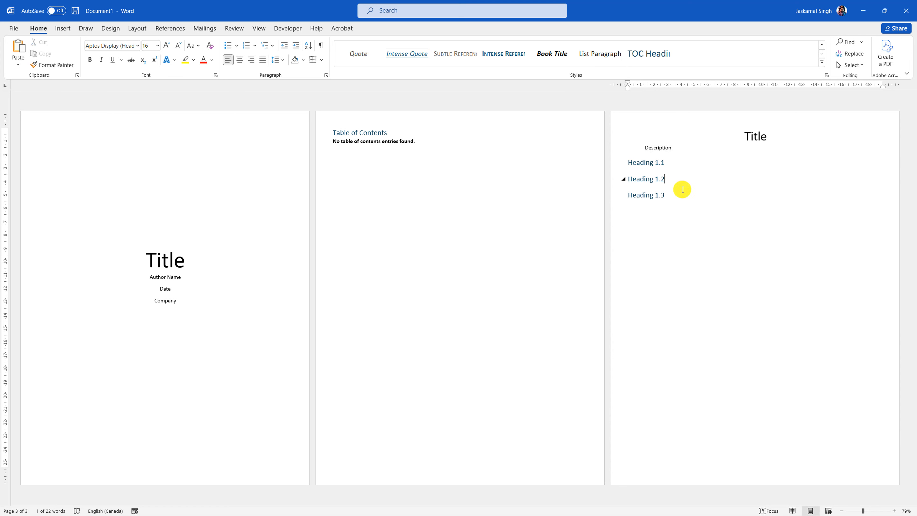
- Add 'Description' and 'Heading 2.1' lines under Heading 1.1, styling Heading 2.1 as Heading 2
{"action": "left_click", "coordinate": [670, 162]}
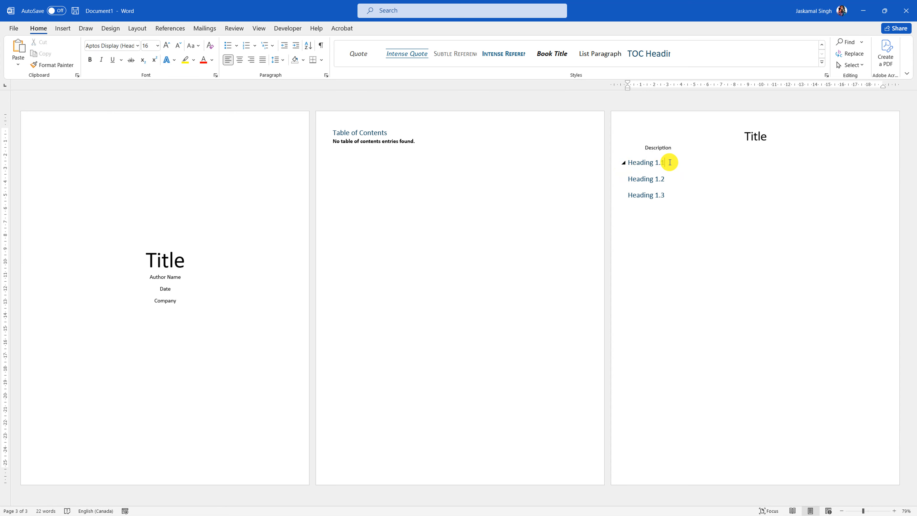
{"action": "key", "text": "Return"}
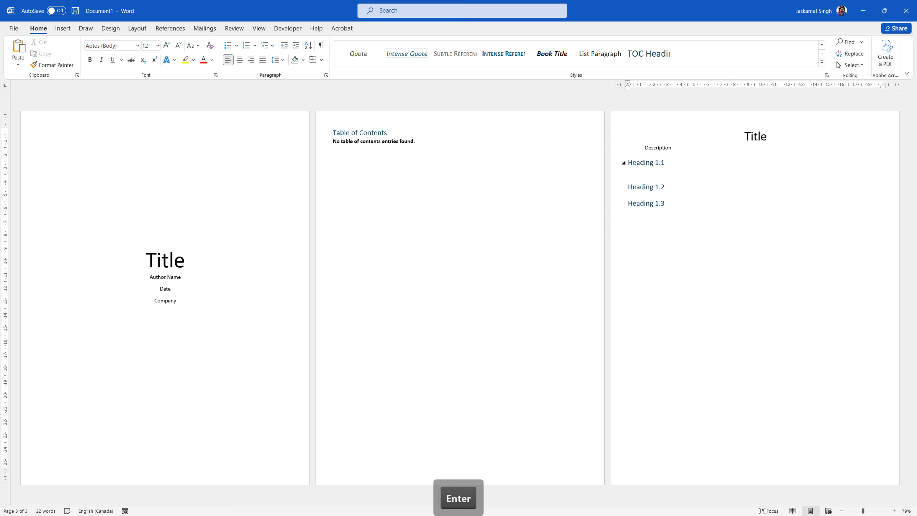
{"action": "type", "text": "Des"}
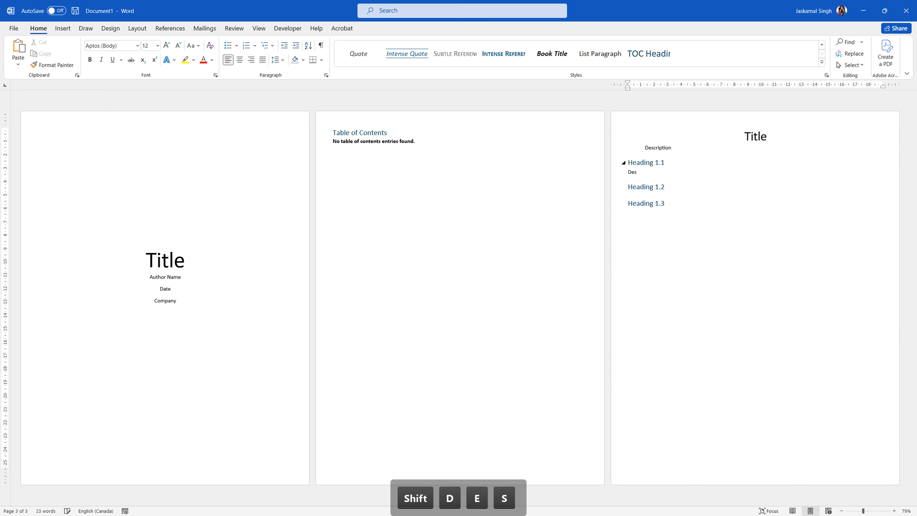
{"action": "type", "text": "cription"}
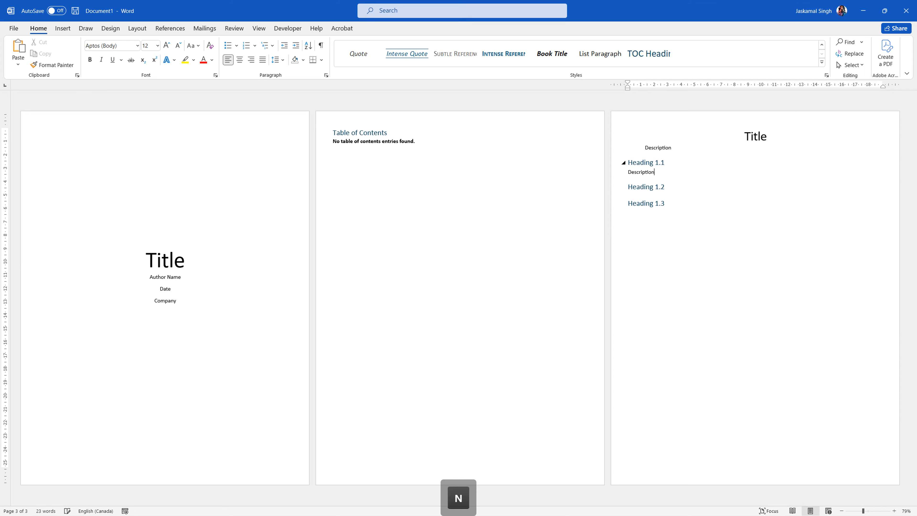
{"action": "key", "text": "Return"}
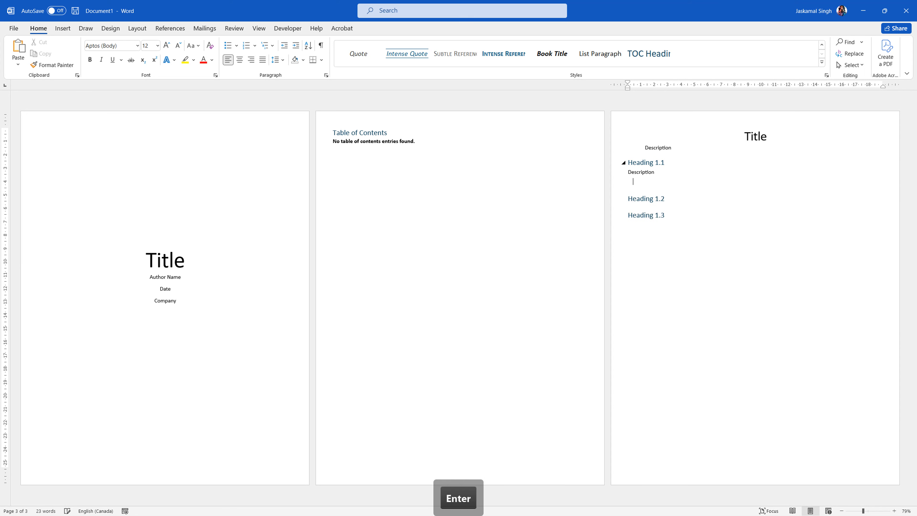
{"action": "type", "text": "EH"}
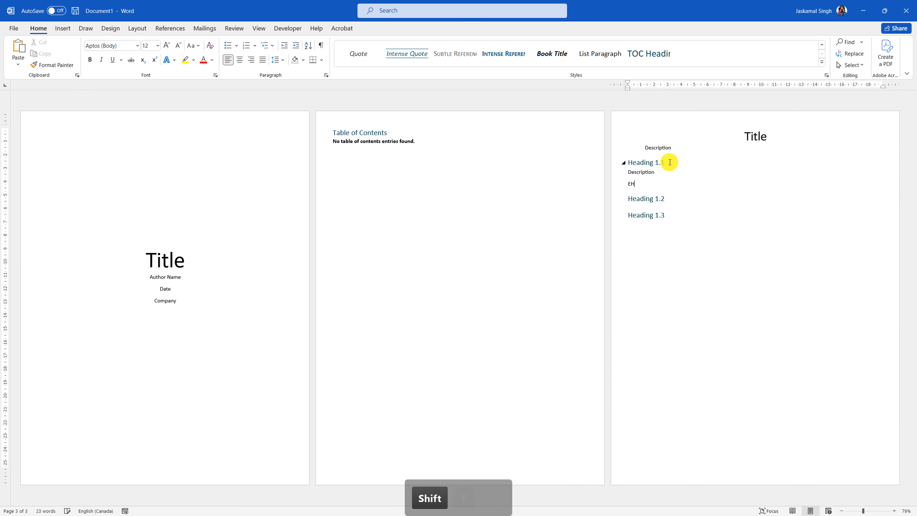
{"action": "type", "text": "ading 2.1"}
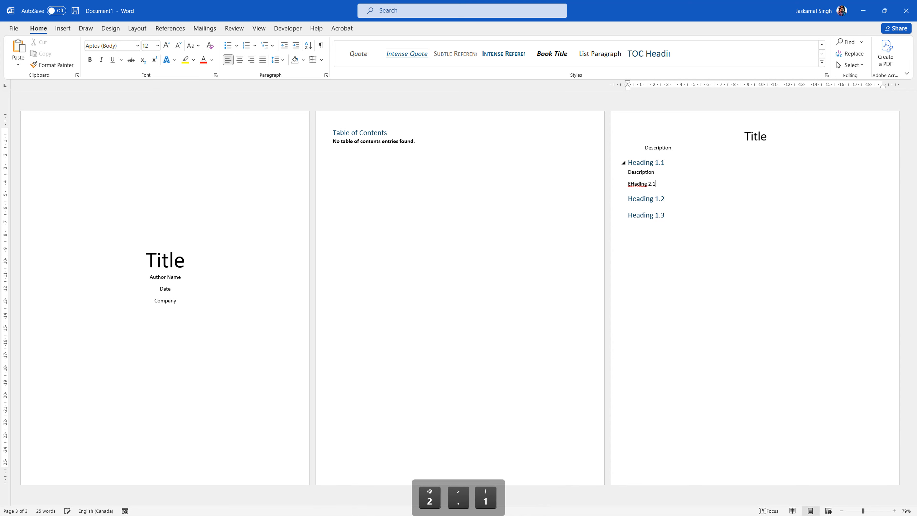
{"action": "left_click_drag", "start_coordinate": [634, 186], "coordinate": [629, 186]}
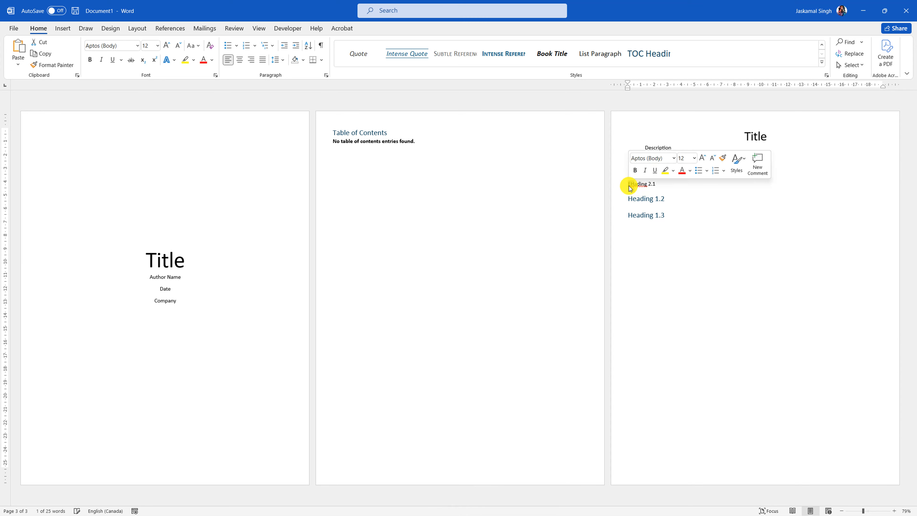
{"action": "type", "text": "He"}
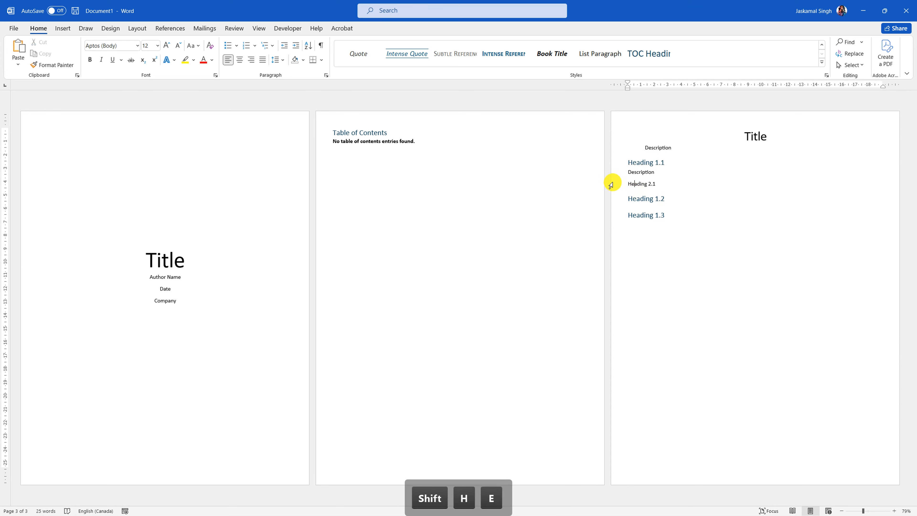
{"action": "left_click", "coordinate": [613, 186]}
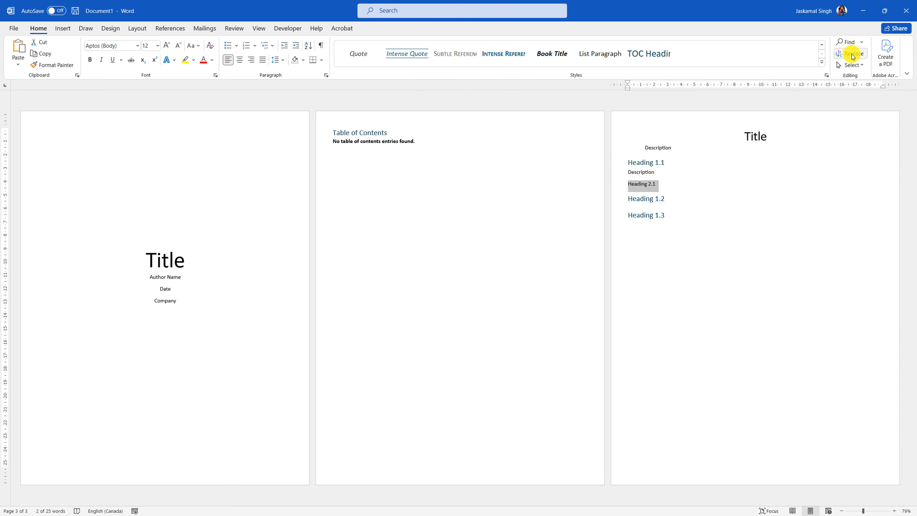
{"action": "left_click", "coordinate": [821, 45]}
{"action": "left_click", "coordinate": [497, 62]}
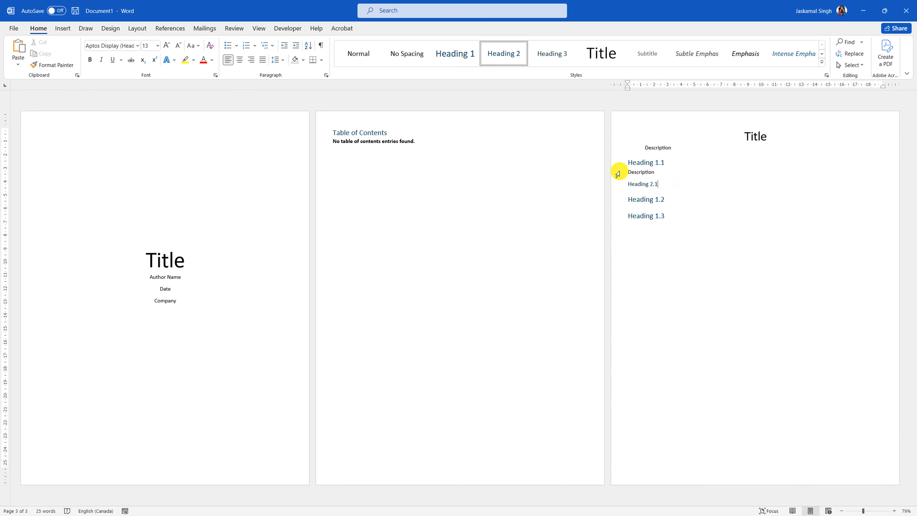
- Copy both lines under Headings 1.2 and 1.3, renumbering them Heading 2.2 and Heading 2.3
{"action": "left_click_drag", "start_coordinate": [616, 171], "coordinate": [618, 184]}
{"action": "key", "text": "ctrl+c"}
{"action": "left_click", "coordinate": [685, 200]}
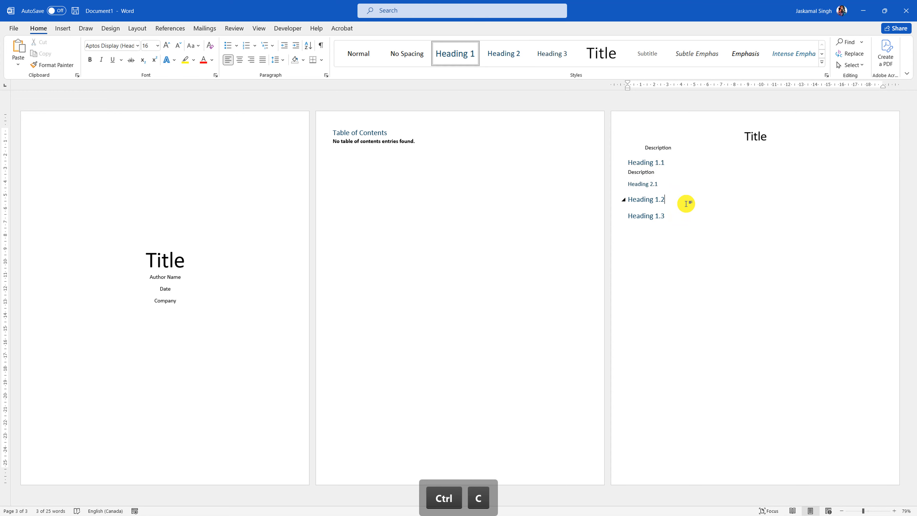
{"action": "key", "text": "Return"}
{"action": "key", "text": "ctrl+v"}
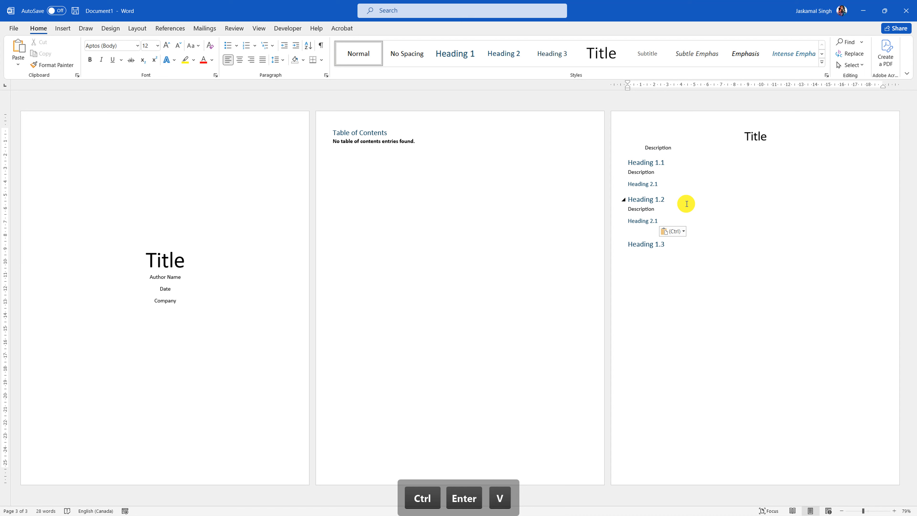
{"action": "key", "text": "Delete"}
{"action": "key", "text": "Return"}
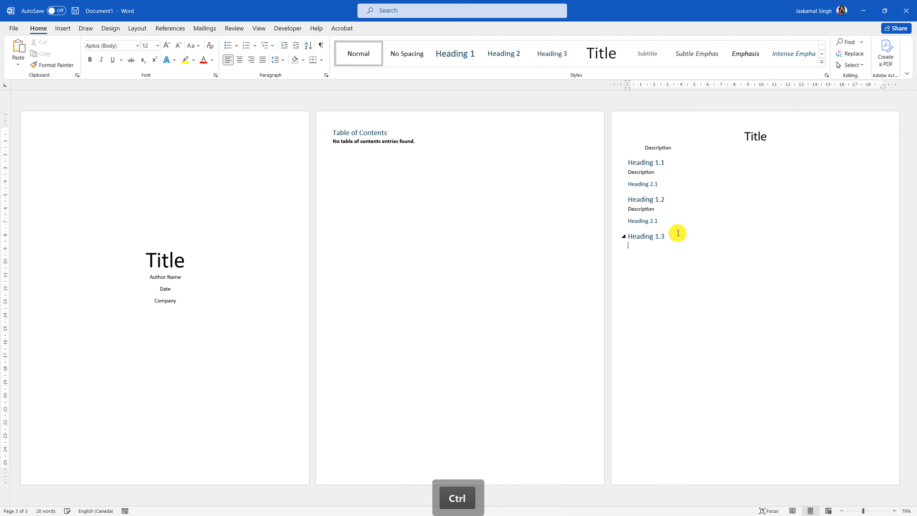
{"action": "key", "text": "ctrl+v"}
{"action": "left_click", "coordinate": [658, 221]}
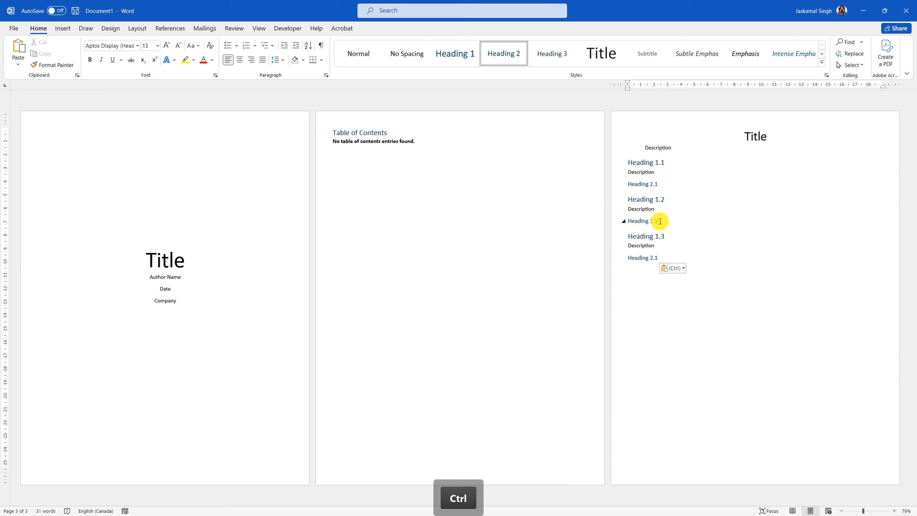
{"action": "key", "text": "BackSpace"}
{"action": "type", "text": "2"}
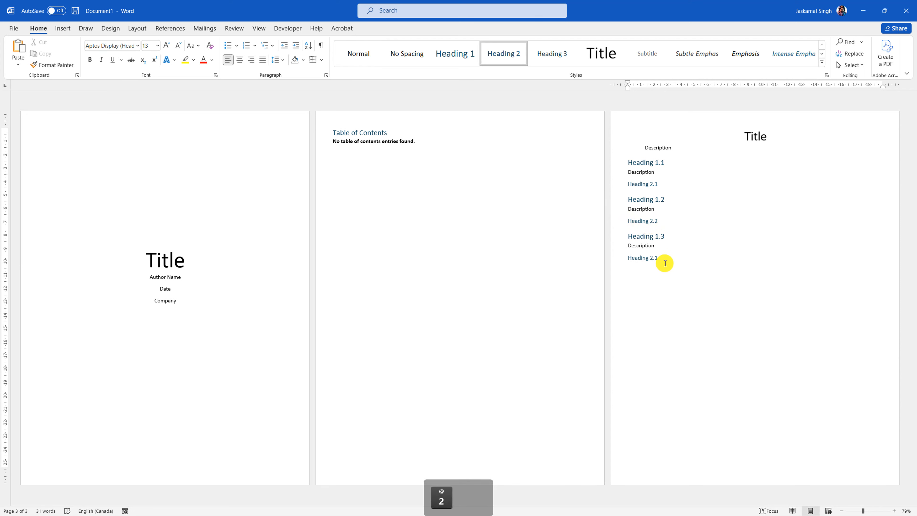
{"action": "key", "text": "BackSpace"}
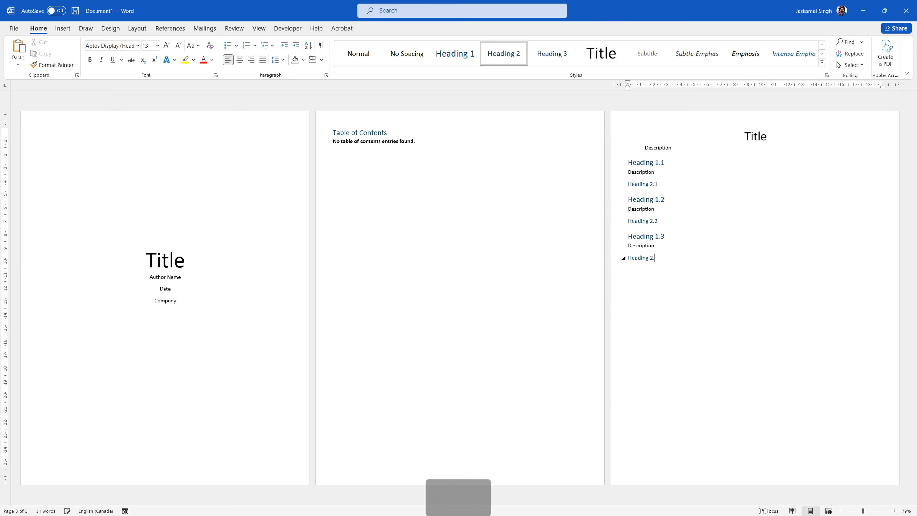
{"action": "type", "text": "3"}
{"action": "left_click", "coordinate": [748, 347]}
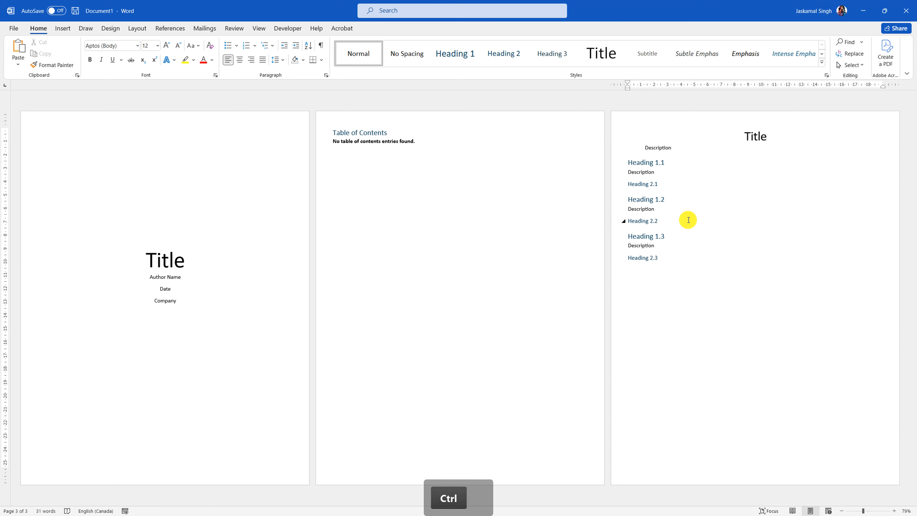
- Replace the Description under Title with =lorem() sample paragraphs
{"action": "scroll", "coordinate": [689, 220], "scroll_direction": "up", "scroll_amount": 2, "text": "ctrl"}
{"action": "scroll", "coordinate": [699, 185], "scroll_direction": "up", "scroll_amount": 3}
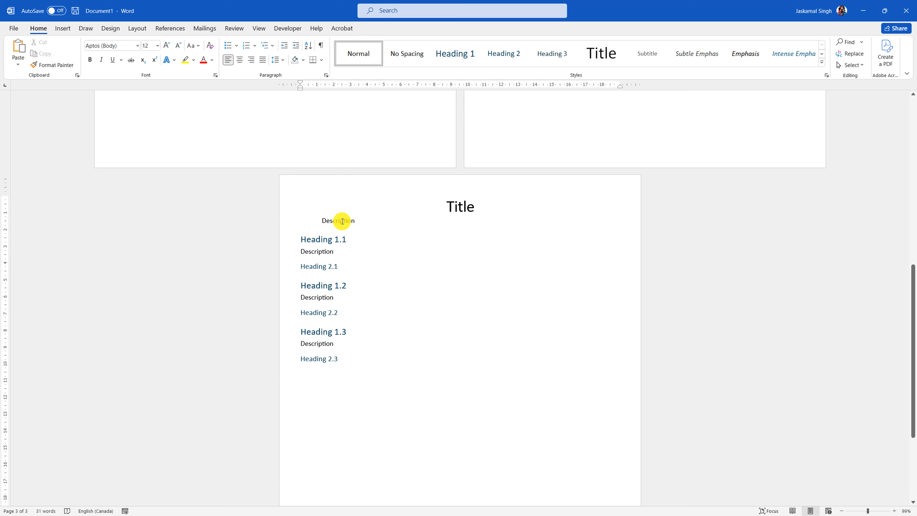
{"action": "left_click", "coordinate": [352, 220]}
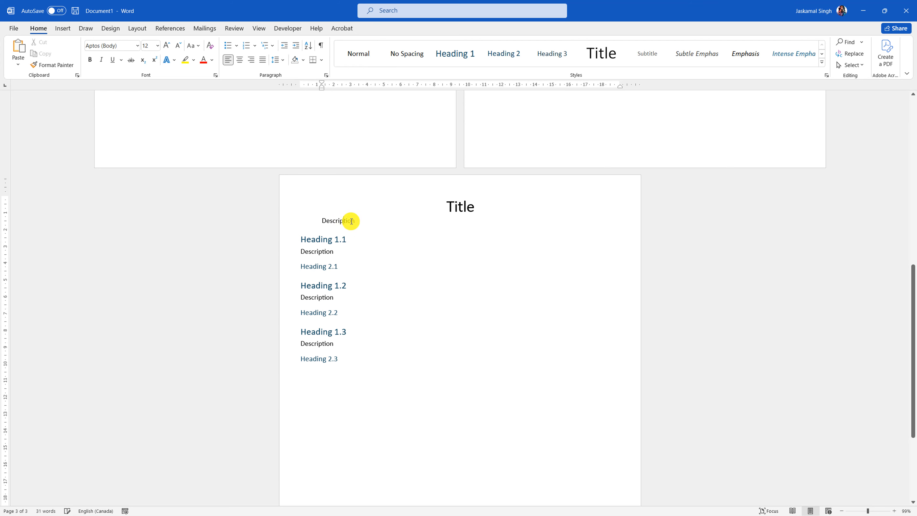
{"action": "left_click", "coordinate": [285, 234]}
{"action": "left_click", "coordinate": [273, 225]}
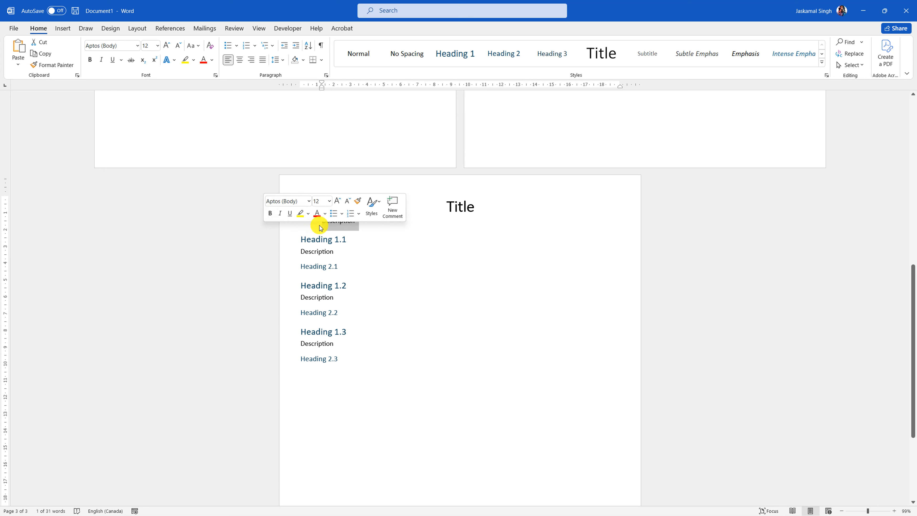
{"action": "left_click_drag", "start_coordinate": [320, 227], "coordinate": [355, 233]}
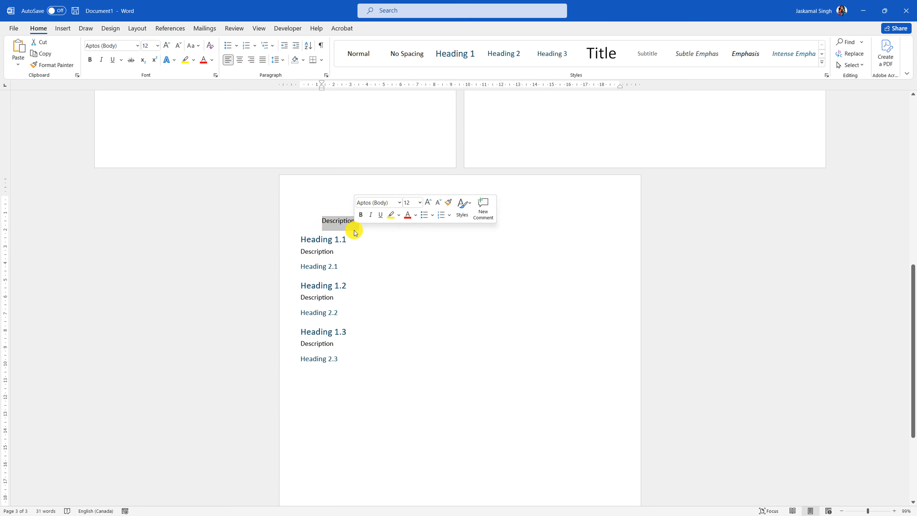
{"action": "key", "text": "BackSpace"}
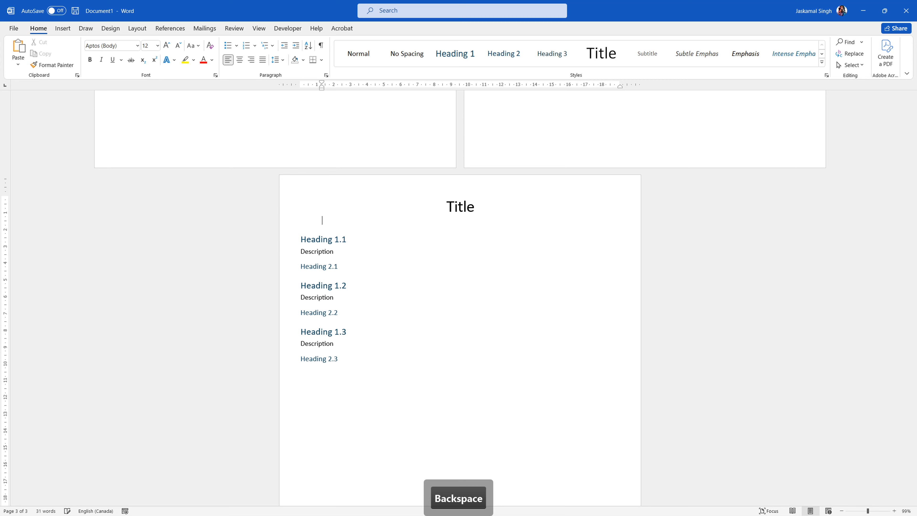
{"action": "type", "text": "=lore"}
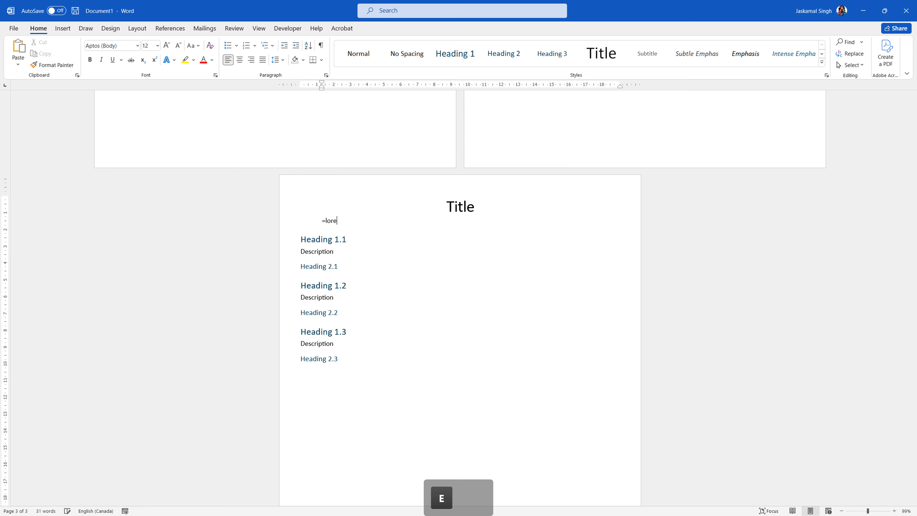
{"action": "type", "text": "m()"}
{"action": "key", "text": "Return"}
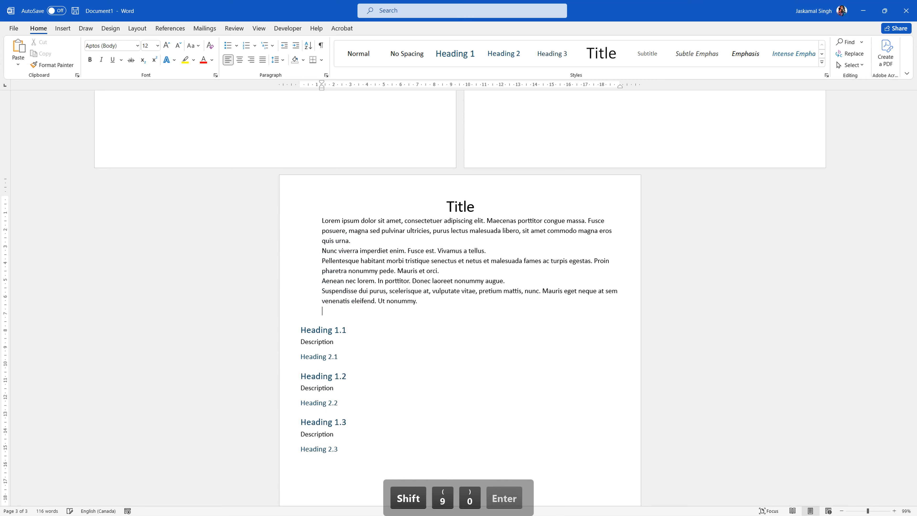
{"action": "key", "text": "BackSpace"}
{"action": "key", "text": "BackSpace"}
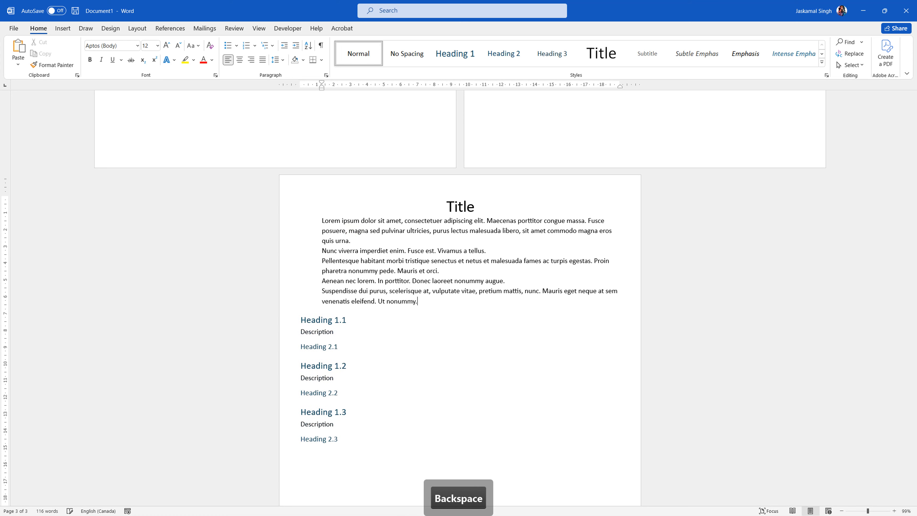
- Copy the five lorem paragraphs and paste them under Heading 1.1 and Heading 2.1
{"action": "left_click", "coordinate": [313, 331]}
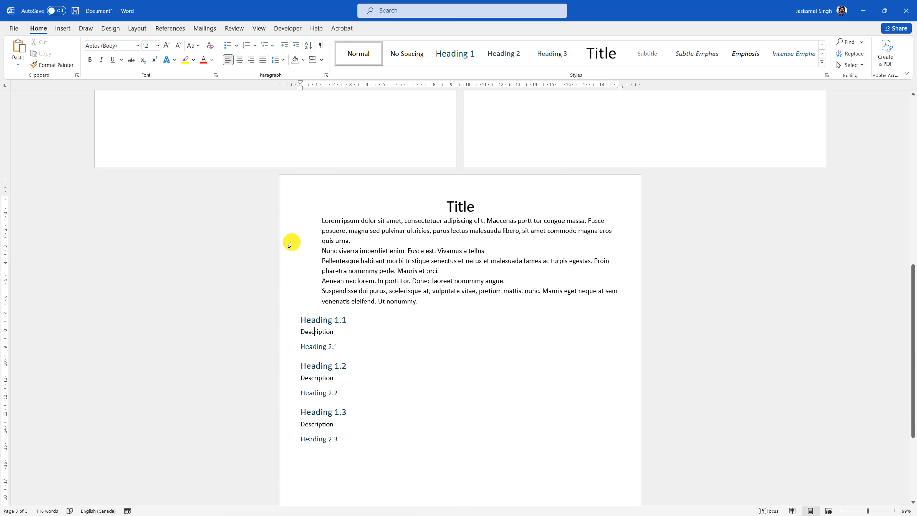
{"action": "left_click_drag", "start_coordinate": [313, 221], "coordinate": [422, 303]}
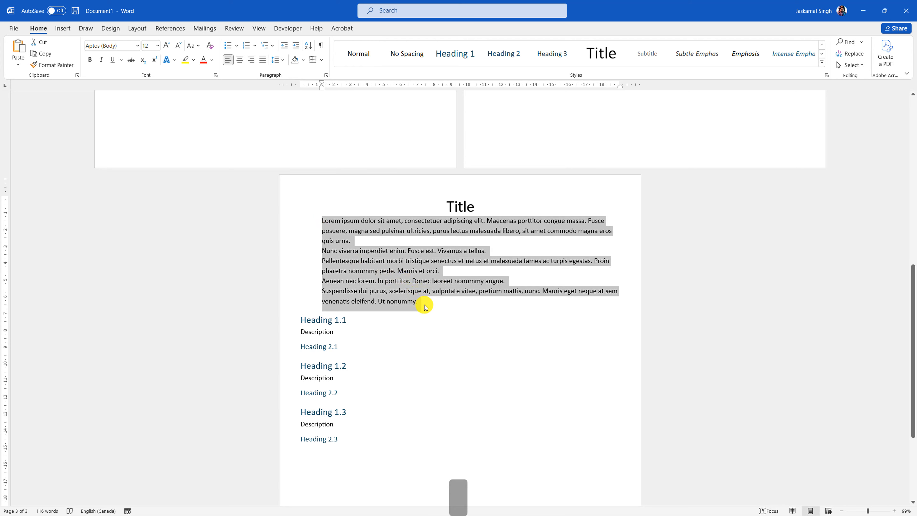
{"action": "key", "text": "ctrl+c"}
{"action": "left_click", "coordinate": [286, 331]}
{"action": "key", "text": "ctrl+v"}
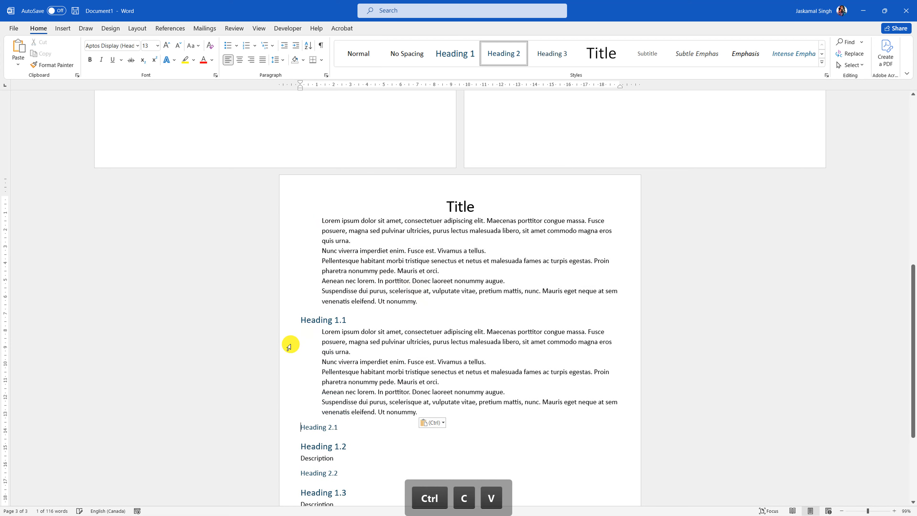
{"action": "scroll", "coordinate": [288, 348], "scroll_direction": "down", "scroll_amount": 3}
{"action": "scroll", "coordinate": [291, 353], "scroll_direction": "down", "scroll_amount": 1}
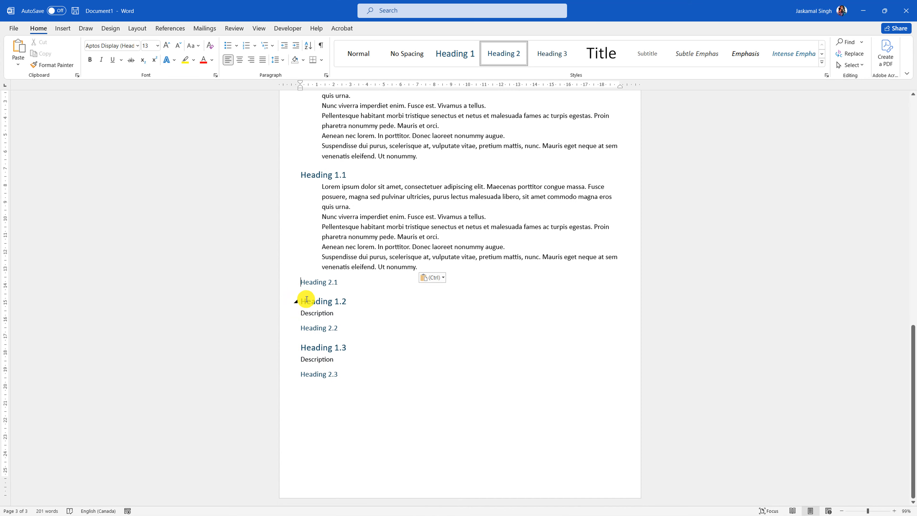
{"action": "key", "text": "Return"}
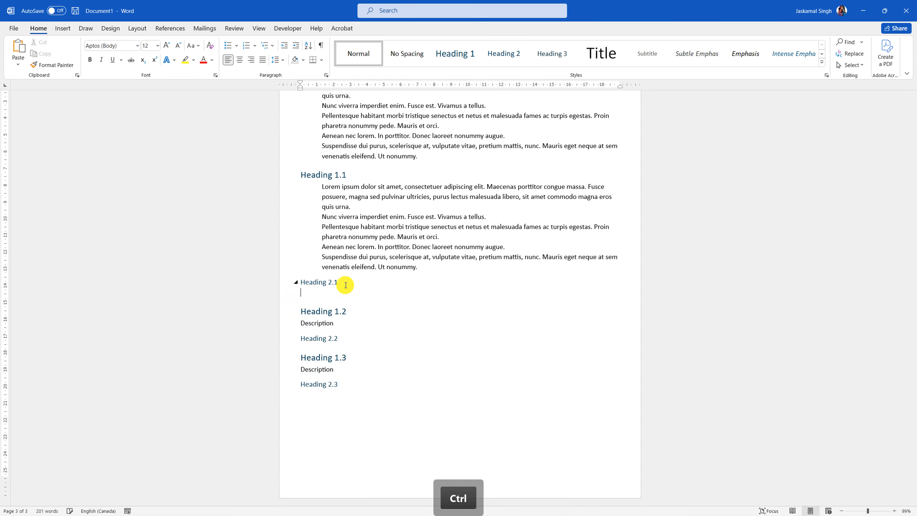
{"action": "key", "text": "ctrl+v"}
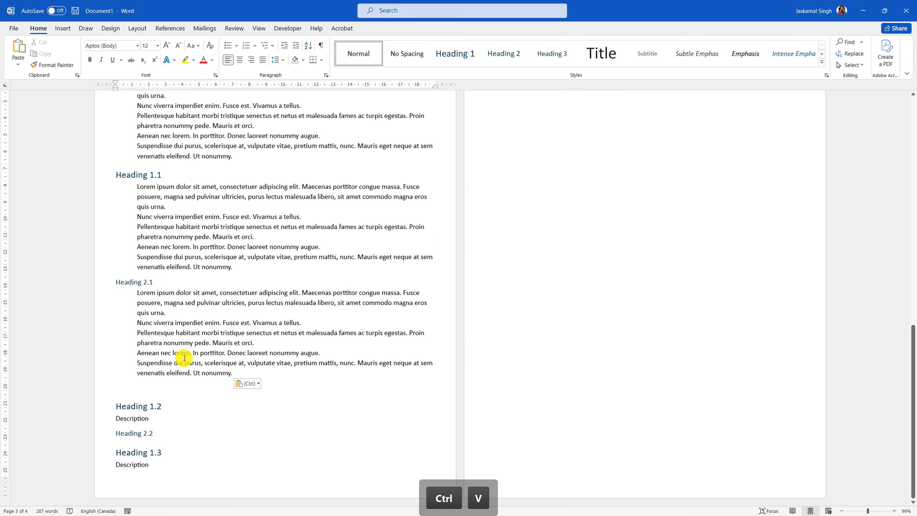
{"action": "key", "text": "BackSpace"}
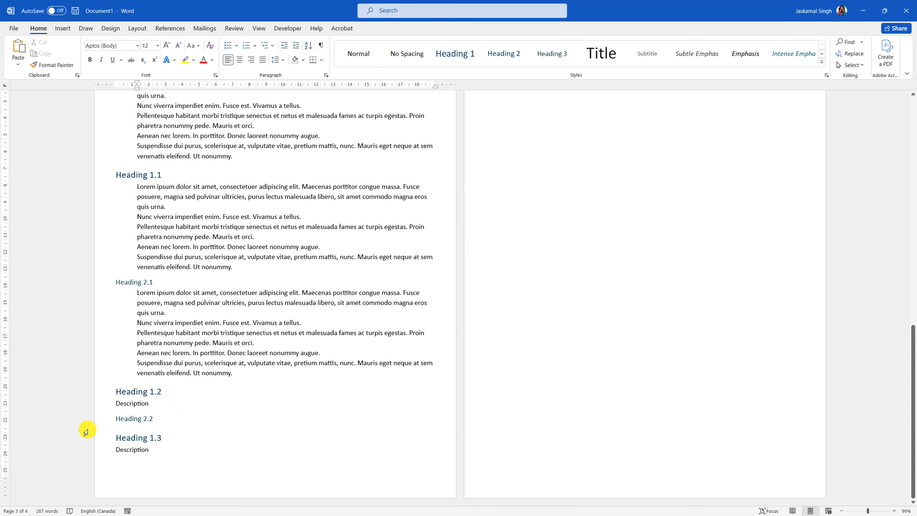
- Paste the lorem text under Headings 1.3, 2.3, 2.2 and 1.2, replacing remaining Description lines
{"action": "left_click", "coordinate": [163, 448]}
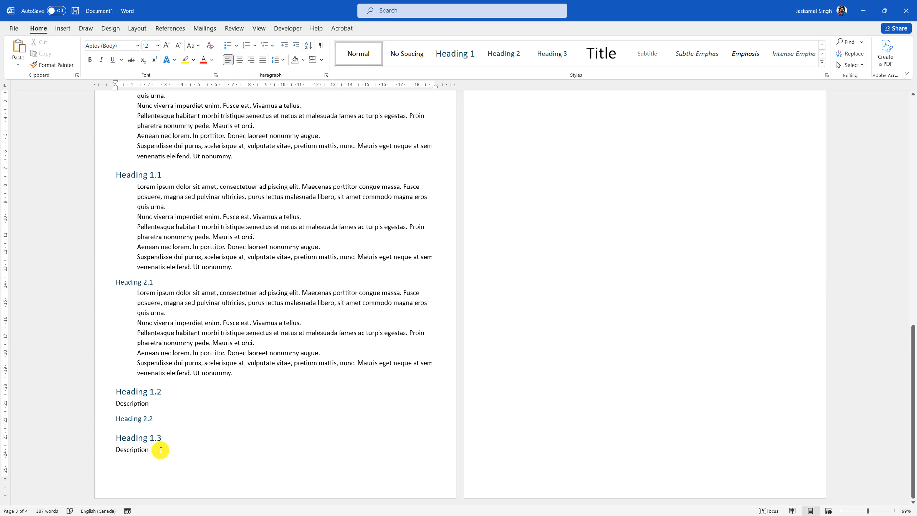
{"action": "left_click", "coordinate": [85, 456]}
{"action": "key", "text": "ctrl+v"}
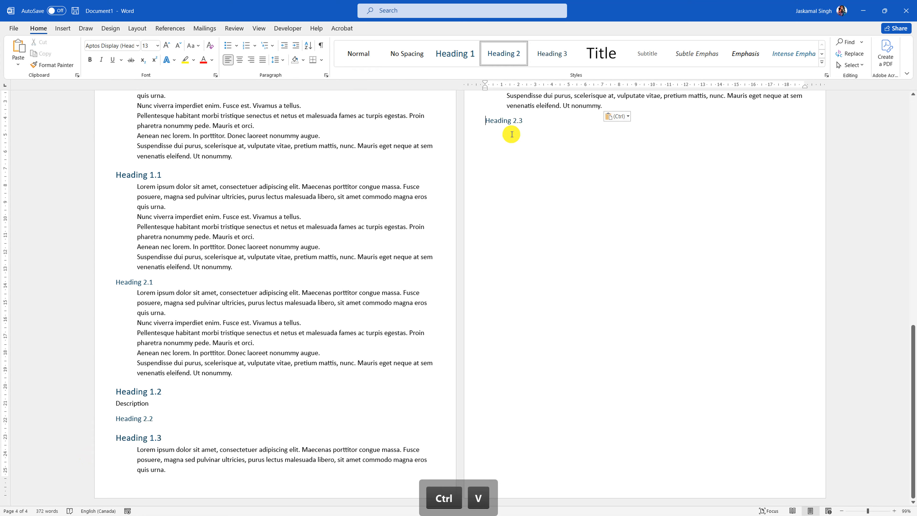
{"action": "left_click", "coordinate": [543, 123]}
{"action": "key", "text": "Return"}
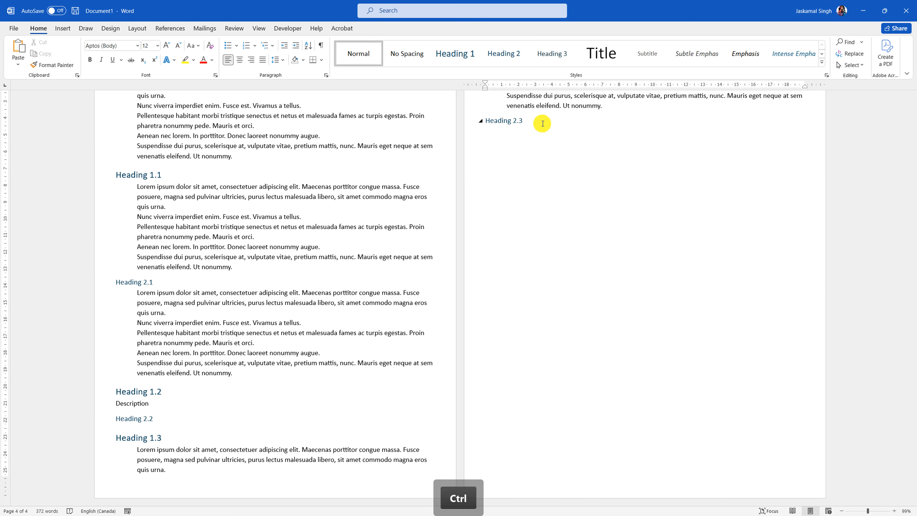
{"action": "key", "text": "ctrl+v"}
{"action": "left_click", "coordinate": [162, 420]}
{"action": "key", "text": "Return"}
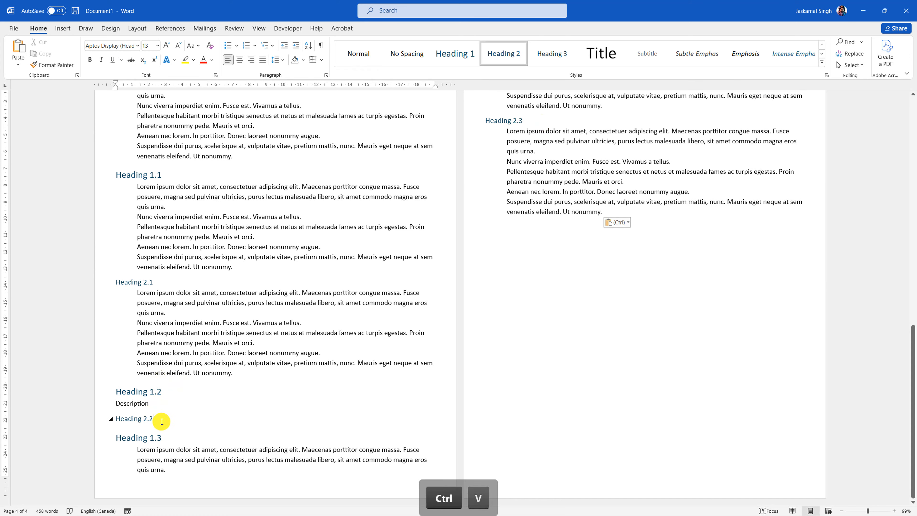
{"action": "key", "text": "ctrl+v"}
{"action": "left_click", "coordinate": [155, 403]}
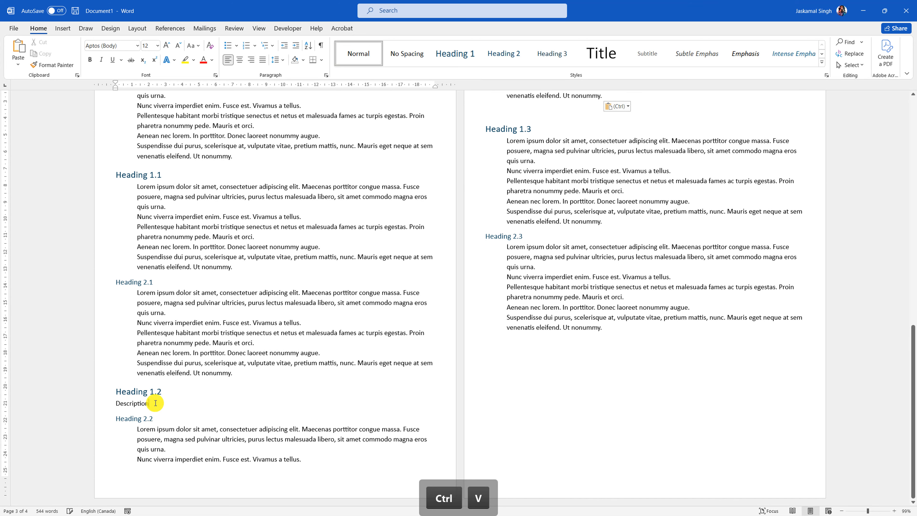
{"action": "left_click", "coordinate": [95, 408]}
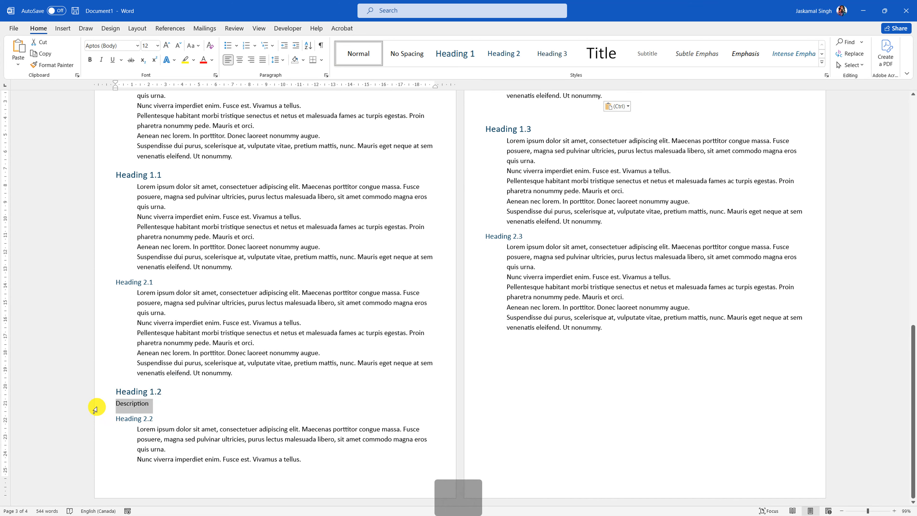
{"action": "key", "text": "ctrl+v"}
{"action": "scroll", "coordinate": [246, 344], "scroll_direction": "up", "scroll_amount": 3}
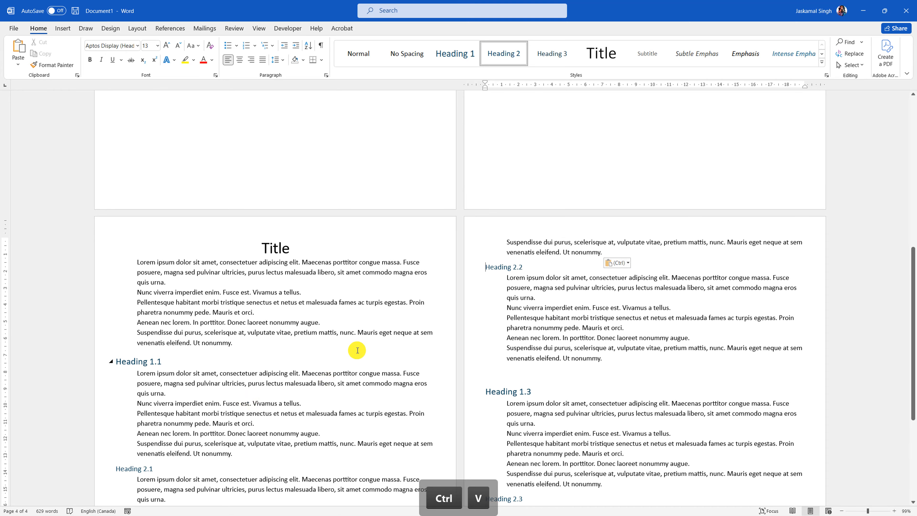
{"action": "scroll", "coordinate": [383, 238], "scroll_direction": "down", "scroll_amount": 5, "text": "ctrl"}
{"action": "scroll", "coordinate": [428, 324], "scroll_direction": "up", "scroll_amount": 3, "text": "ctrl"}
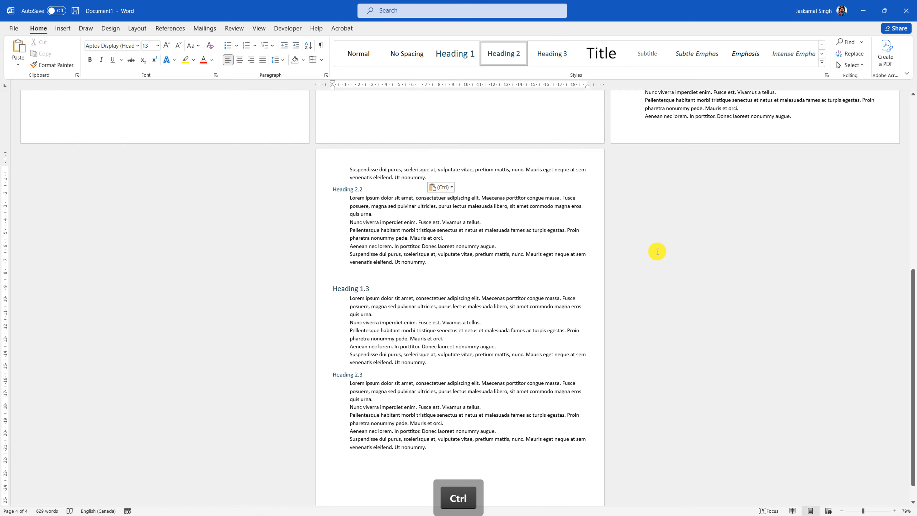
{"action": "scroll", "coordinate": [562, 262], "scroll_direction": "up", "scroll_amount": 8}
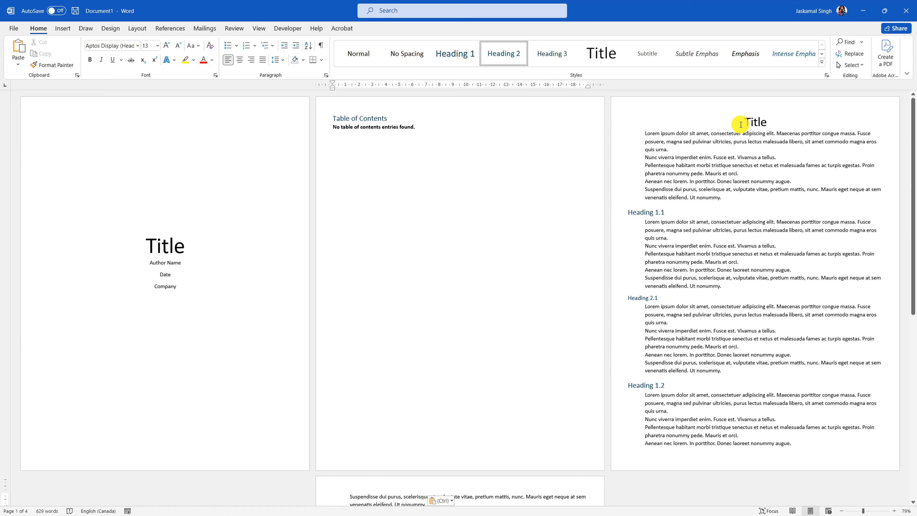
{"action": "left_click", "coordinate": [616, 127]}
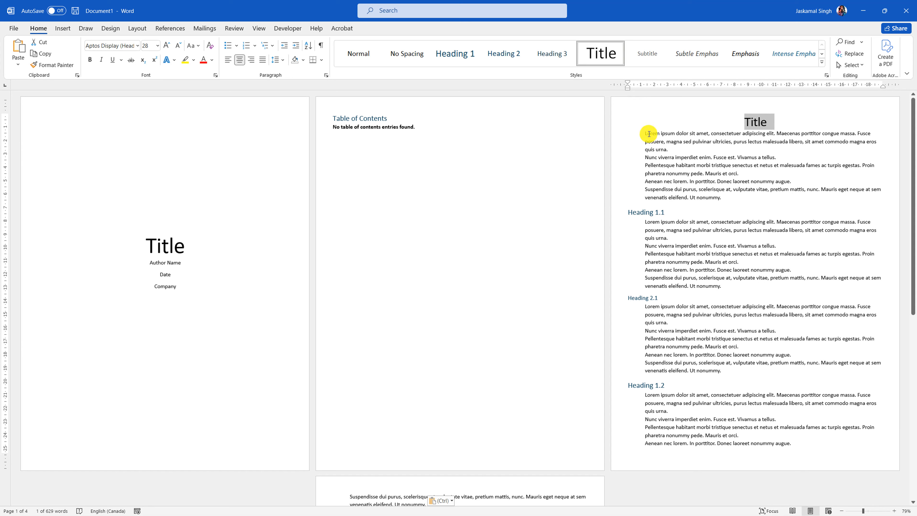
{"action": "left_click_drag", "start_coordinate": [646, 131], "coordinate": [715, 201]}
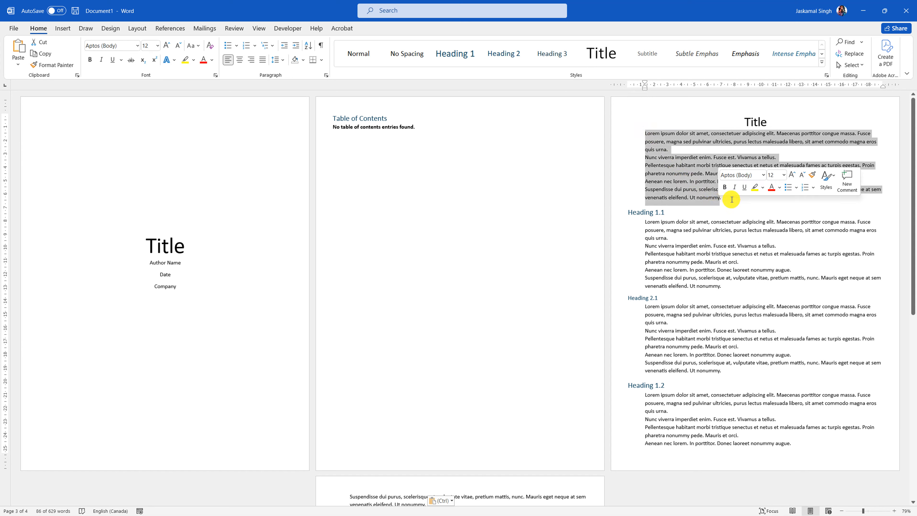
{"action": "left_click", "coordinate": [720, 201]}
{"action": "left_click", "coordinate": [623, 213]}
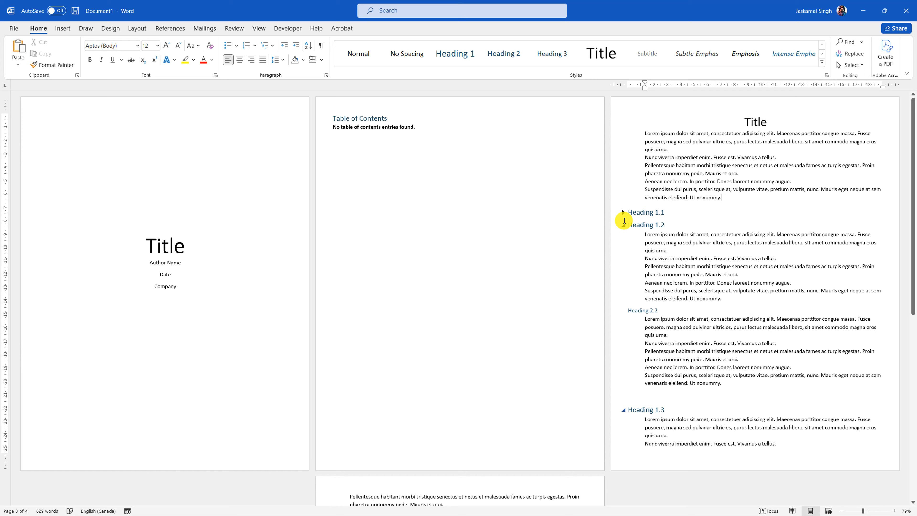
{"action": "left_click", "coordinate": [623, 225]}
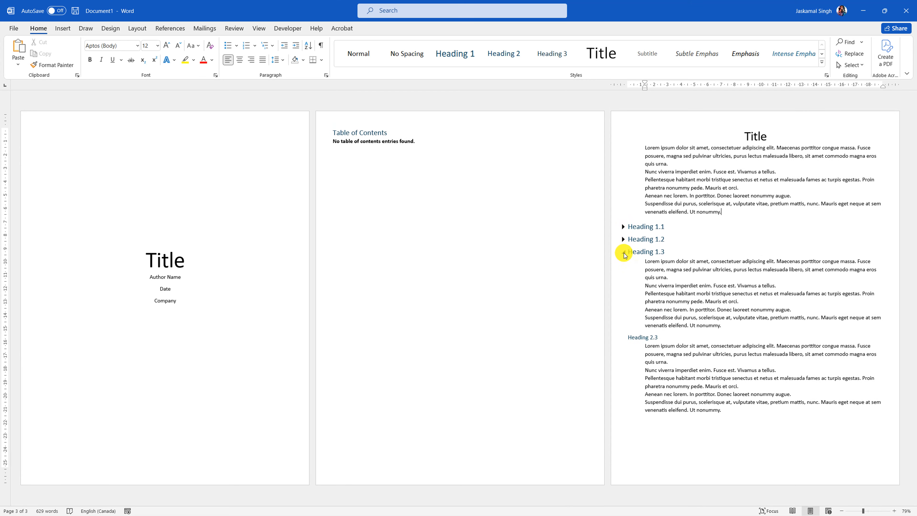
{"action": "left_click", "coordinate": [624, 253]}
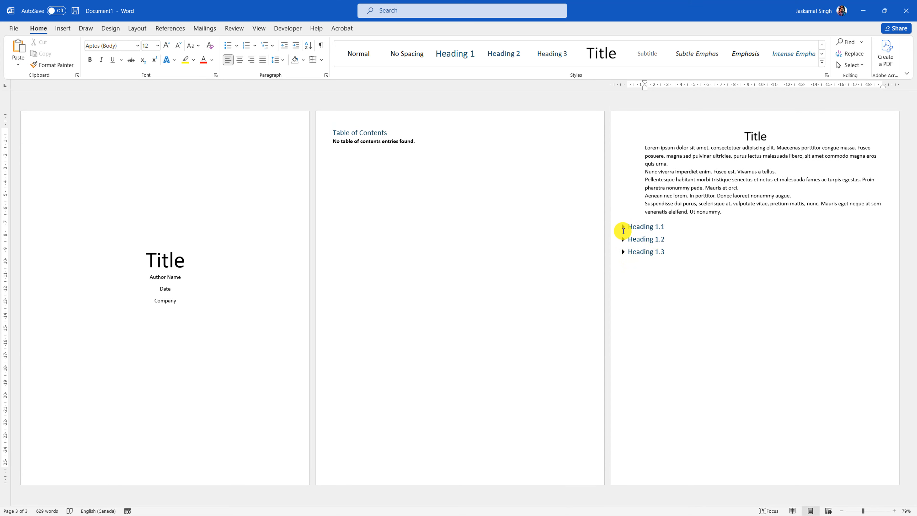
{"action": "left_click", "coordinate": [624, 227]}
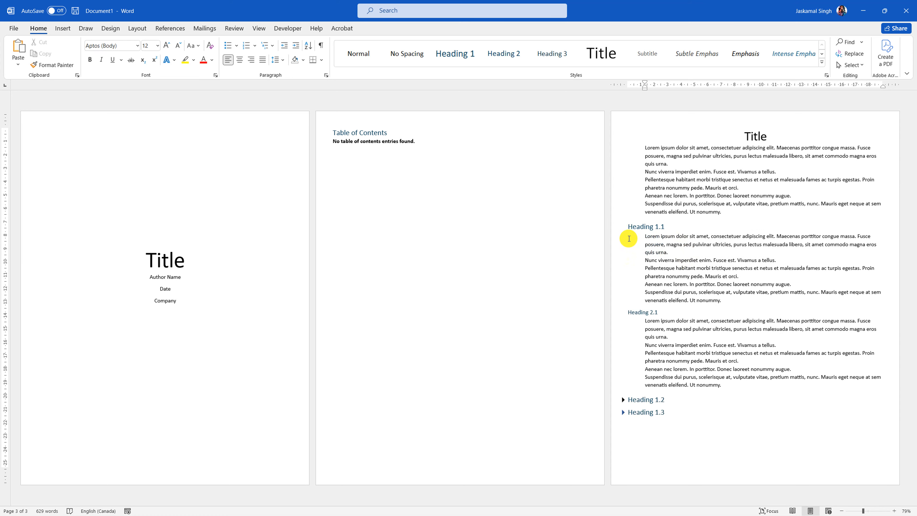
{"action": "left_click_drag", "start_coordinate": [643, 239], "coordinate": [717, 307]}
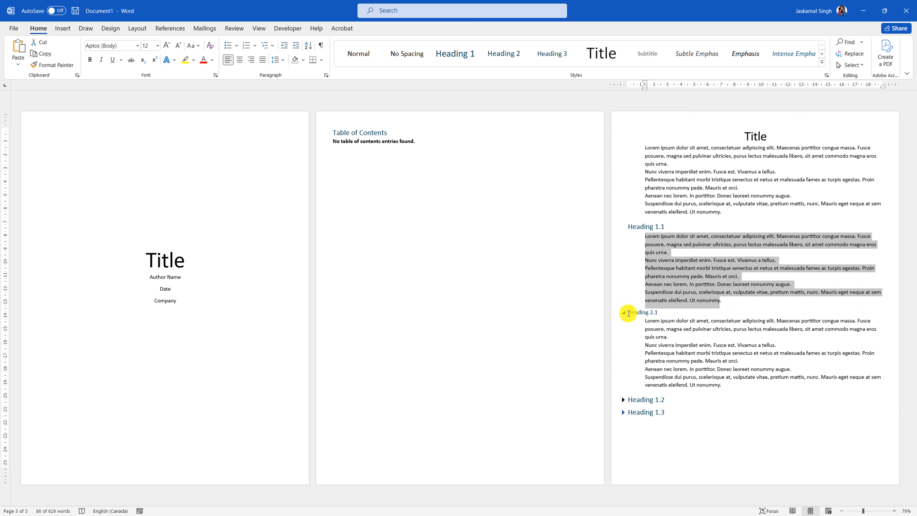
{"action": "triple_click", "coordinate": [639, 314]}
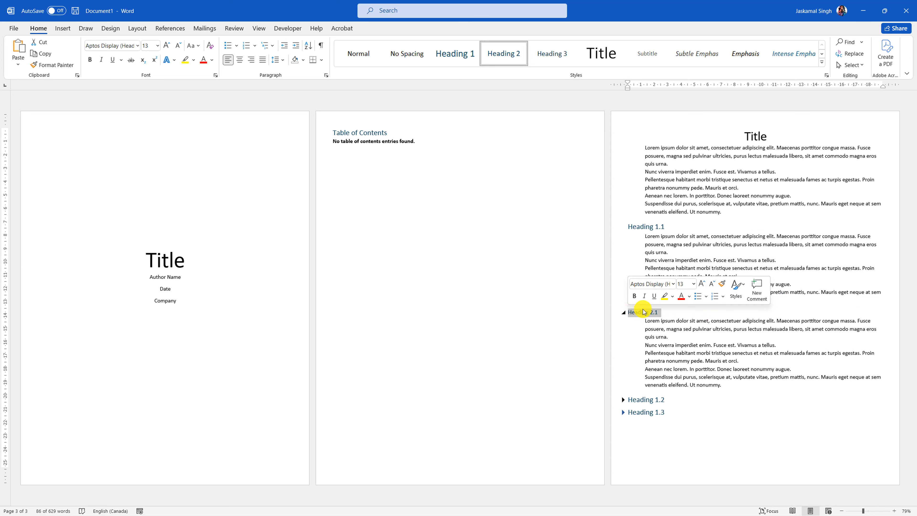
{"action": "left_click_drag", "start_coordinate": [722, 385], "coordinate": [645, 320]}
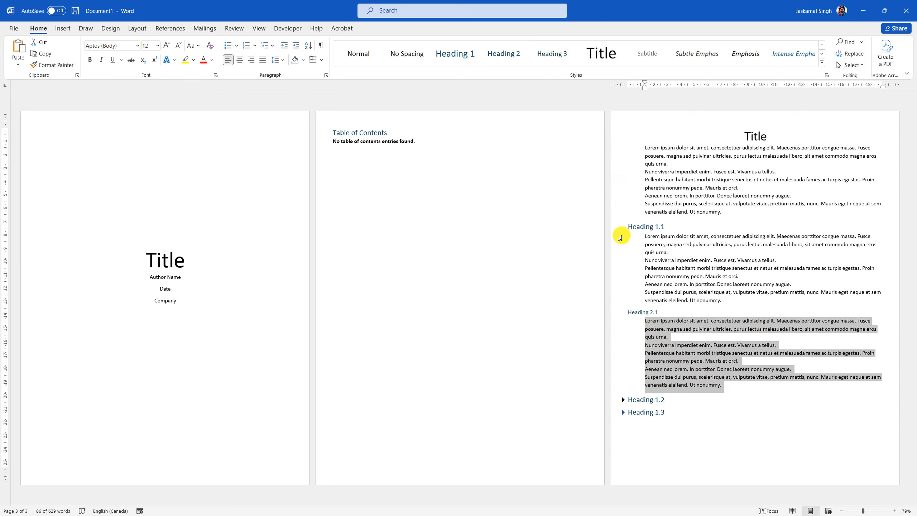
{"action": "left_click", "coordinate": [623, 227]}
{"action": "left_click", "coordinate": [623, 239]}
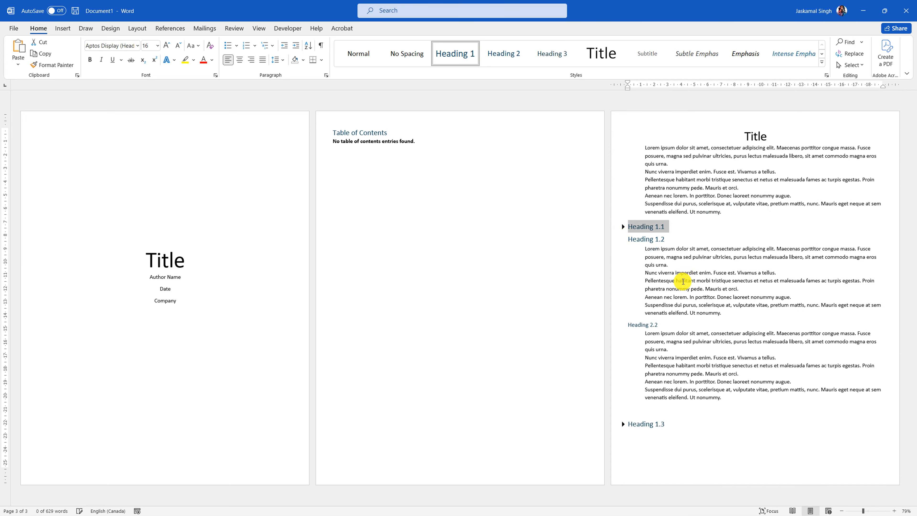
{"action": "left_click", "coordinate": [622, 423]}
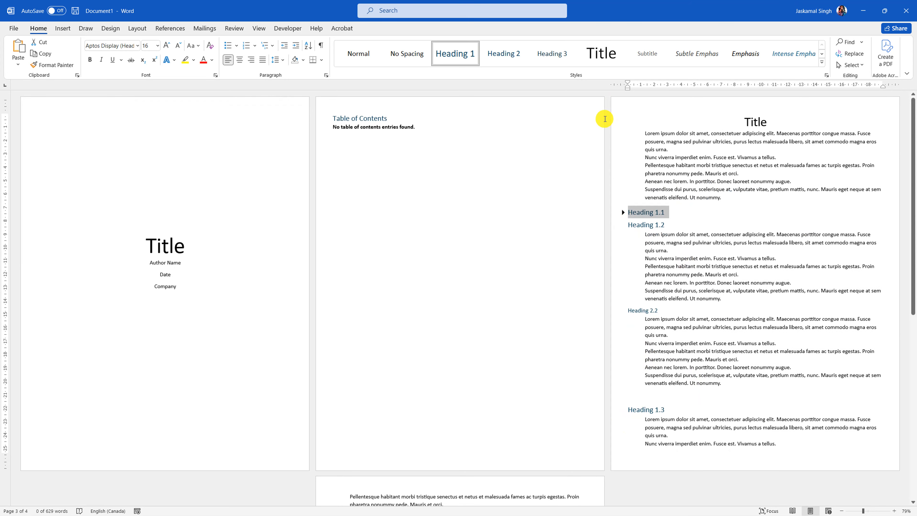
{"action": "left_click", "coordinate": [623, 212]}
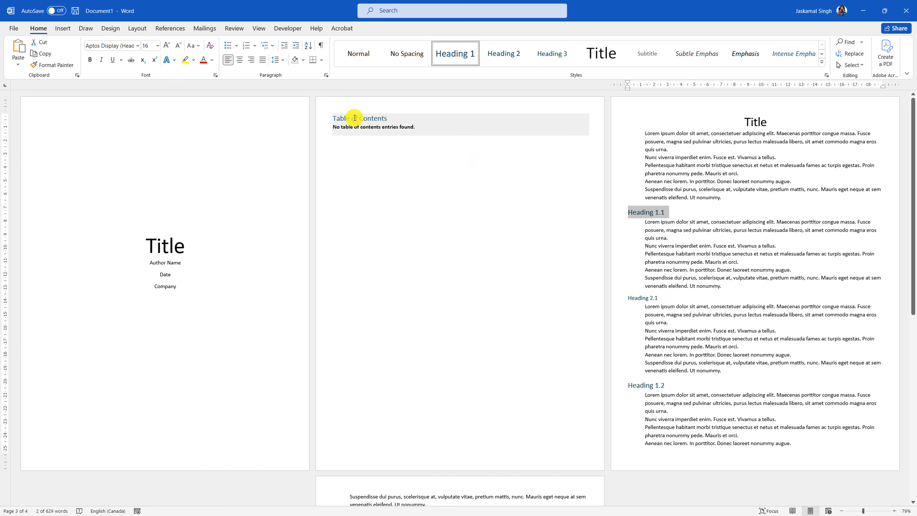
- Update the table of contents so it lists all the headings
{"action": "left_click", "coordinate": [368, 127]}
{"action": "left_click", "coordinate": [376, 107]}
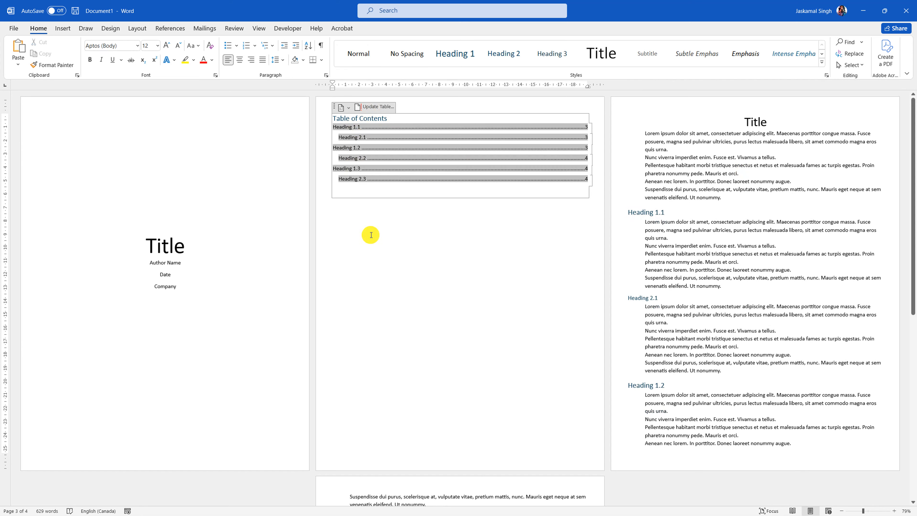
{"action": "left_click", "coordinate": [388, 247]}
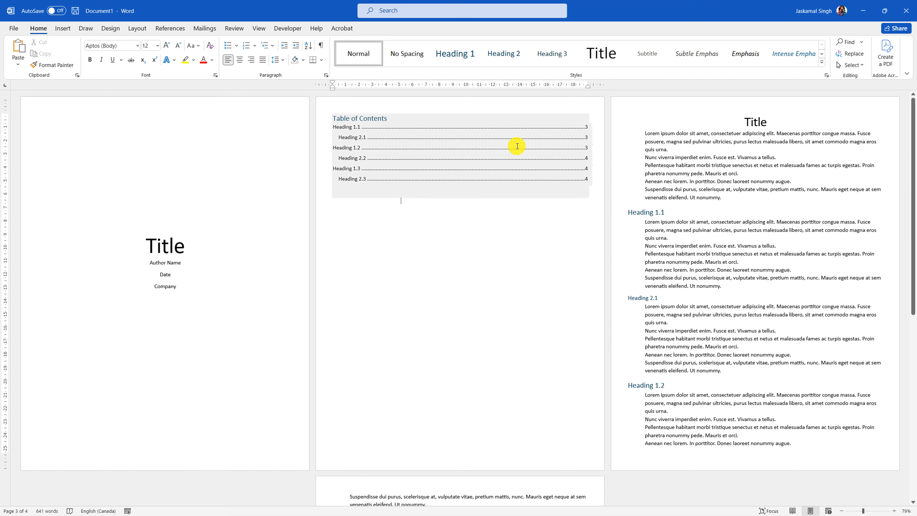
{"action": "scroll", "coordinate": [520, 179], "scroll_direction": "up", "scroll_amount": 5, "text": "ctrl"}
{"action": "scroll", "coordinate": [397, 170], "scroll_direction": "up", "scroll_amount": 3}
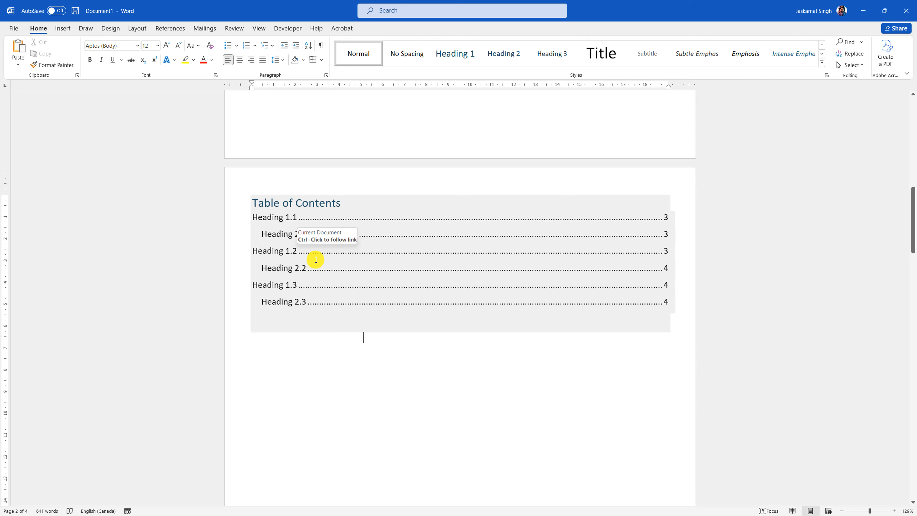
- Follow the Heading 2.3 link in the contents and place the cursor at the document's end
{"action": "key", "text": "ctrl"}
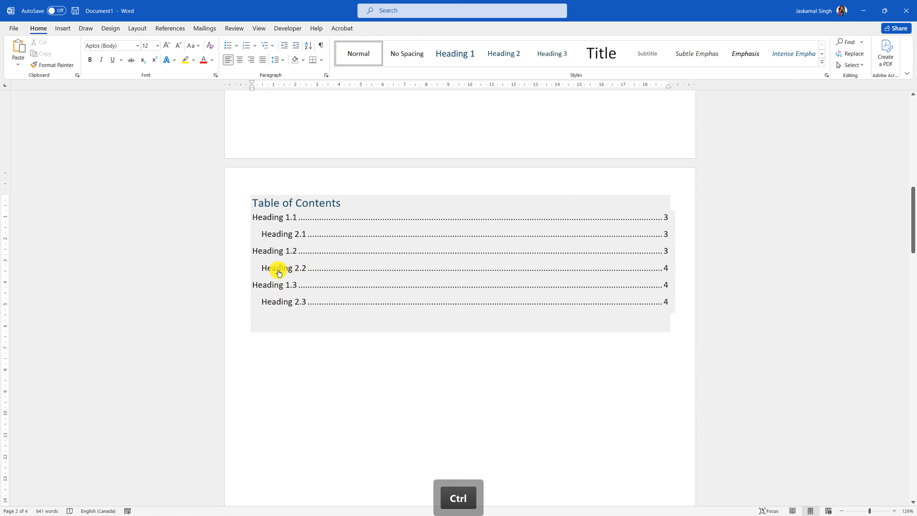
{"action": "left_click", "coordinate": [270, 302], "text": "ctrl"}
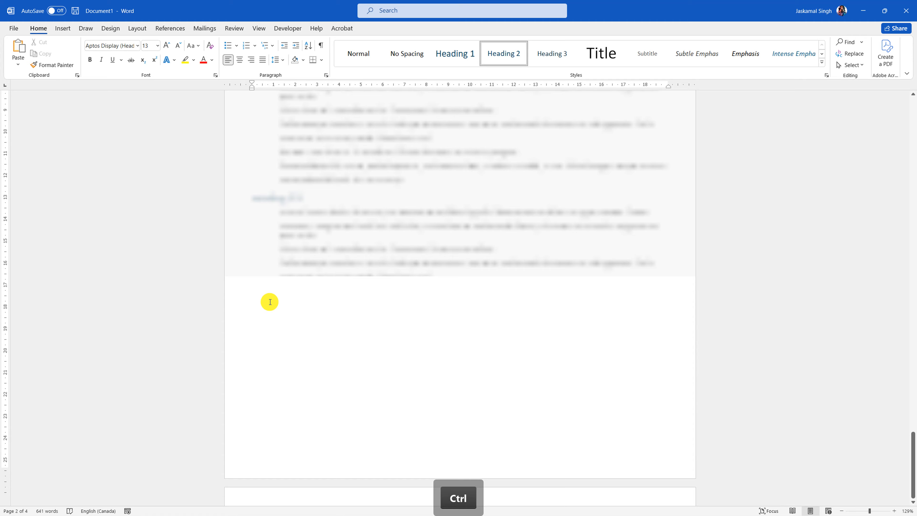
{"action": "left_click_drag", "start_coordinate": [252, 257], "coordinate": [406, 391]}
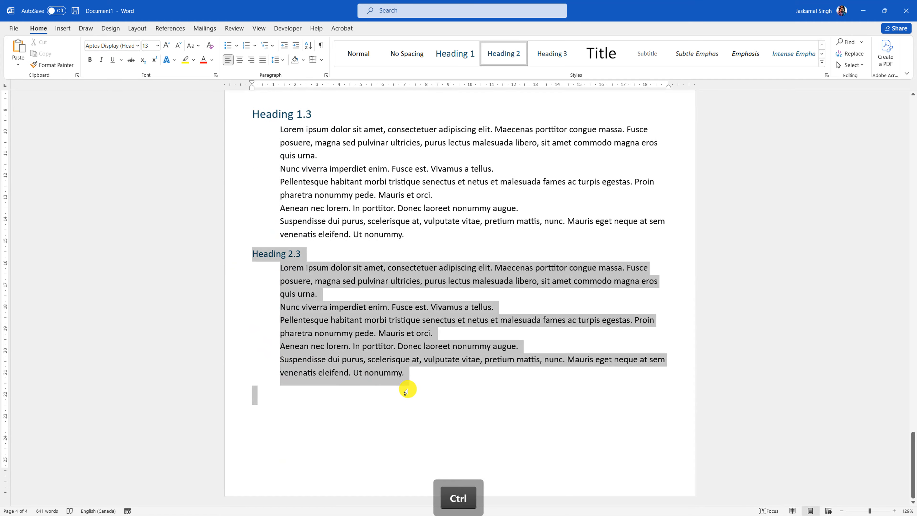
{"action": "left_click", "coordinate": [463, 389]}
{"action": "scroll", "coordinate": [463, 389], "scroll_direction": "up", "scroll_amount": 2}
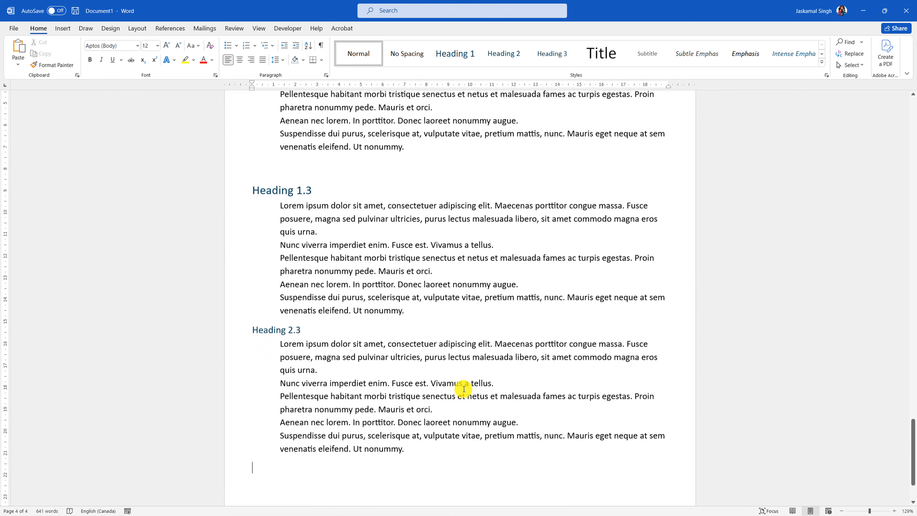
{"action": "scroll", "coordinate": [464, 389], "scroll_direction": "down", "scroll_amount": 4, "text": "ctrl"}
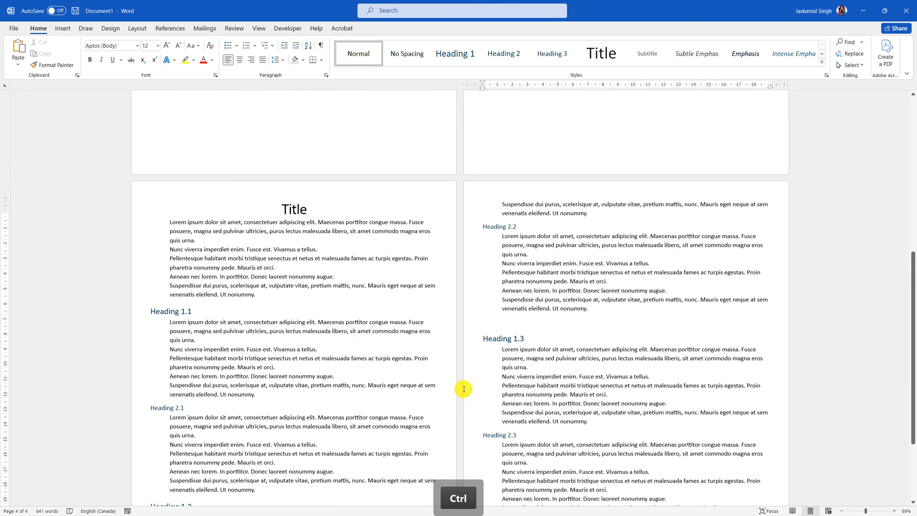
{"action": "scroll", "coordinate": [464, 389], "scroll_direction": "up", "scroll_amount": 8}
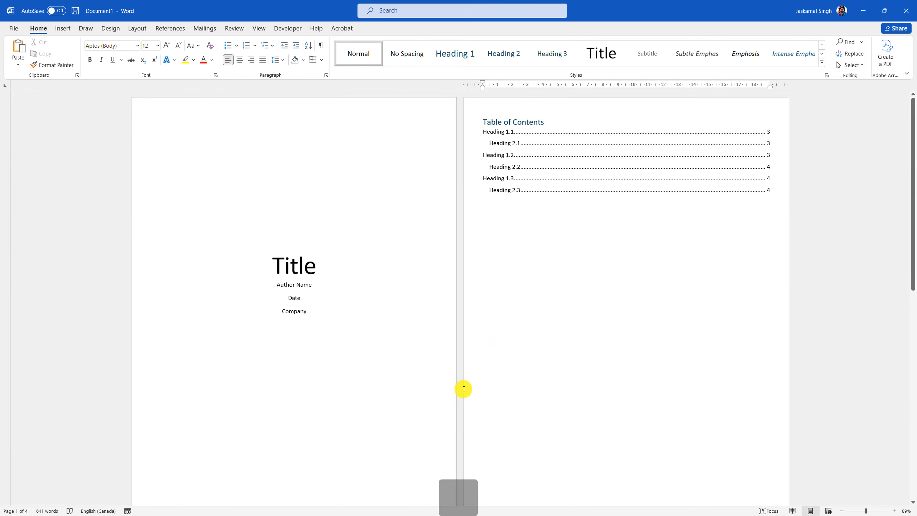
{"action": "scroll", "coordinate": [464, 389], "scroll_direction": "down", "scroll_amount": 2, "text": "ctrl"}
{"action": "scroll", "coordinate": [464, 389], "scroll_direction": "down", "scroll_amount": 10}
{"action": "left_click", "coordinate": [63, 28]}
- Add a page break and insert the built-in References bibliography on the new page
{"action": "left_click", "coordinate": [57, 52]}
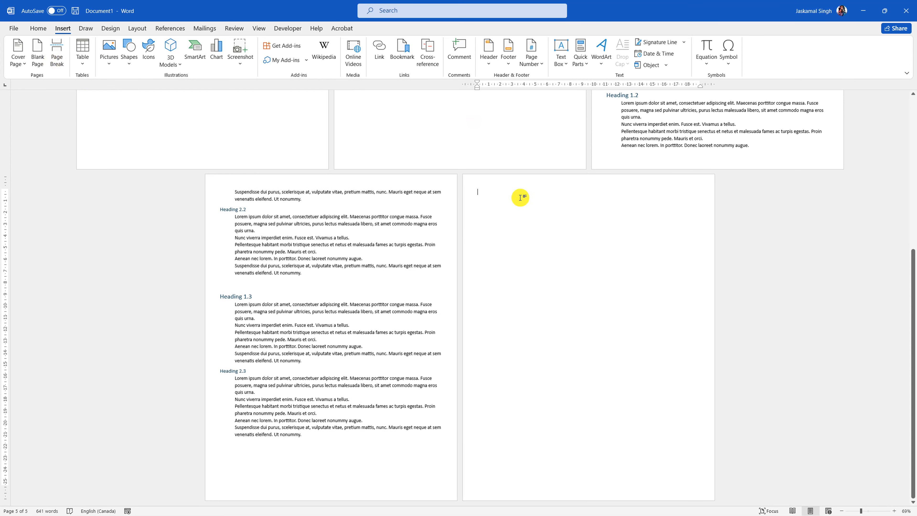
{"action": "left_click", "coordinate": [174, 29]}
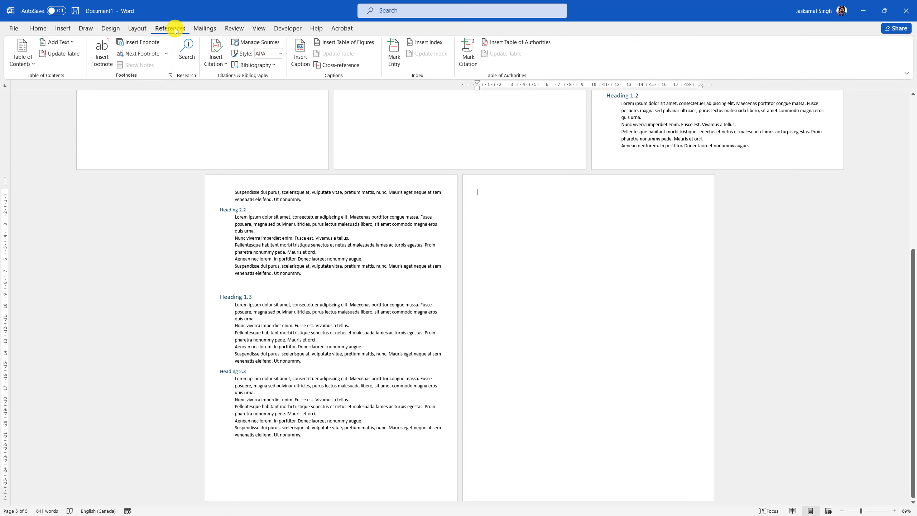
{"action": "left_click", "coordinate": [273, 67]}
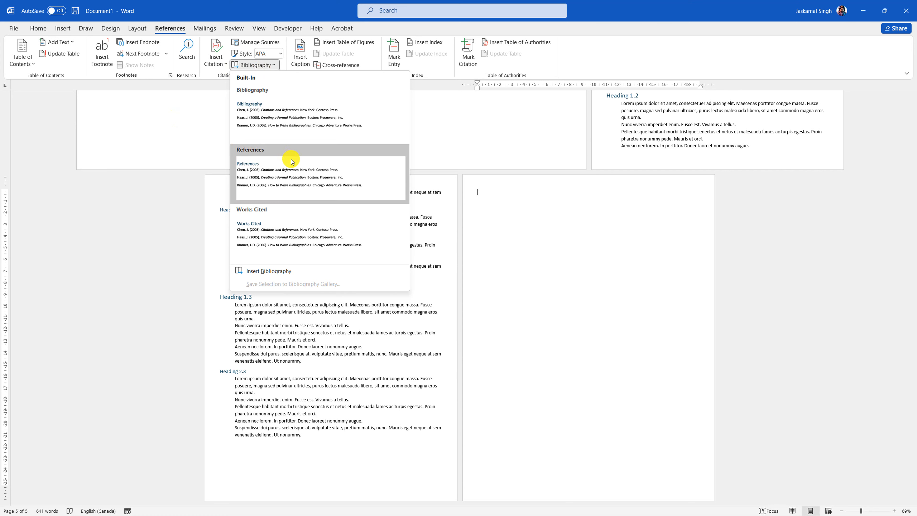
{"action": "left_click", "coordinate": [292, 162]}
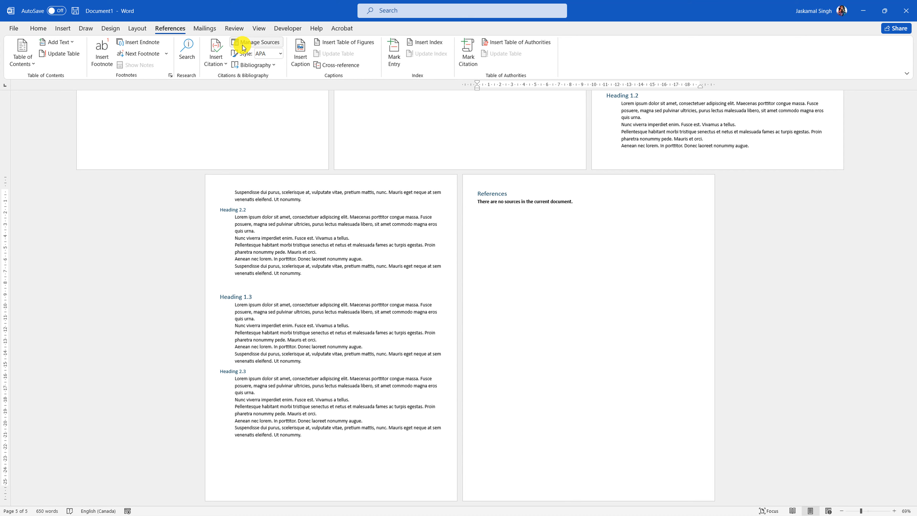
- Start a new source in Source Manager with source type Web site
{"action": "left_click", "coordinate": [253, 42]}
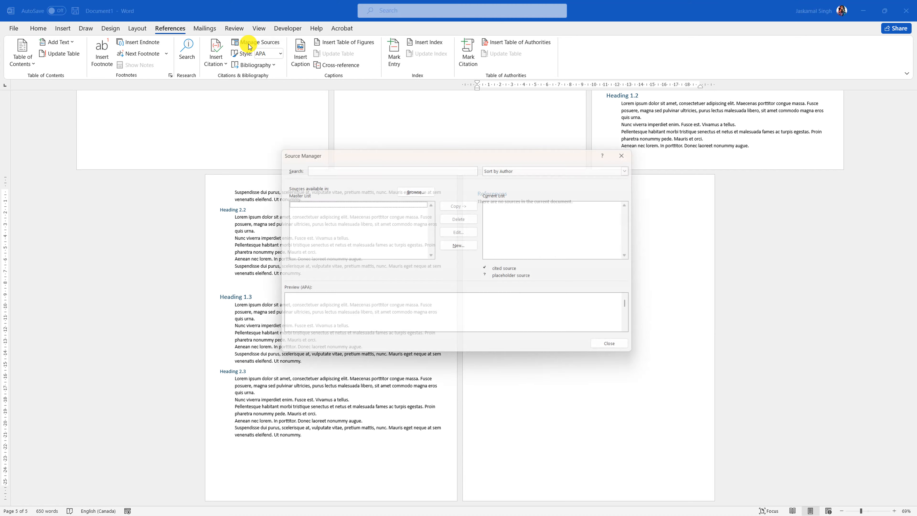
{"action": "left_click_drag", "start_coordinate": [389, 155], "coordinate": [357, 205]}
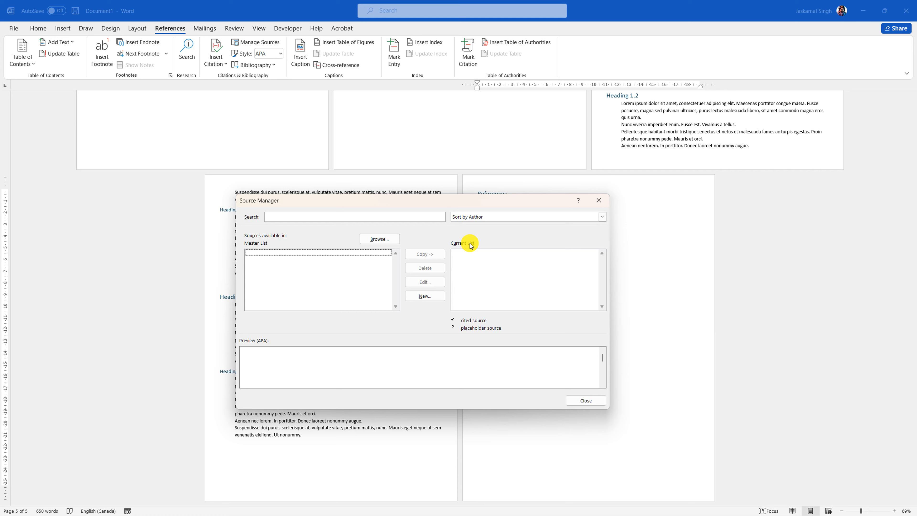
{"action": "left_click", "coordinate": [431, 299]}
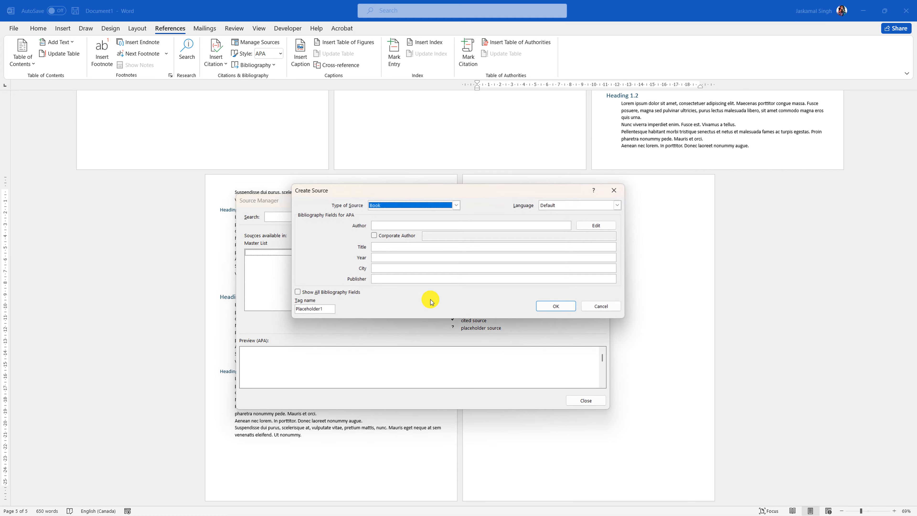
{"action": "left_click", "coordinate": [459, 205]}
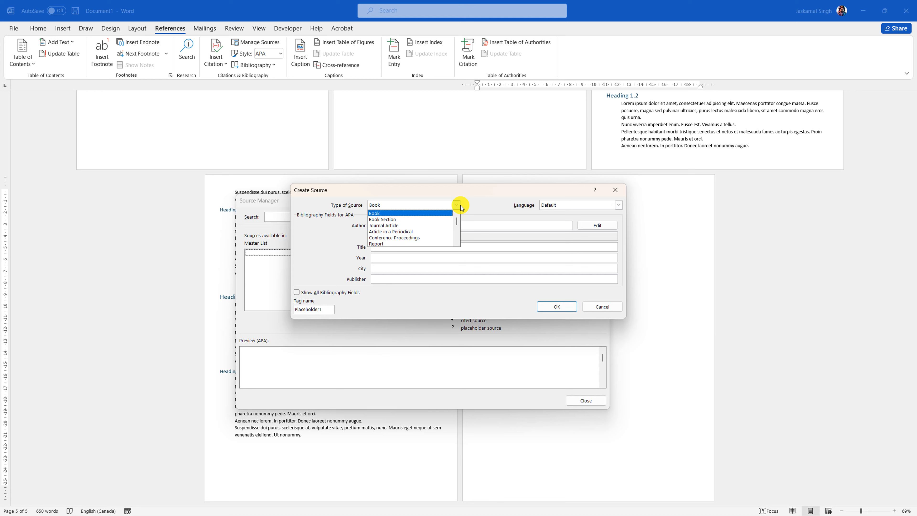
{"action": "scroll", "coordinate": [415, 234], "scroll_direction": "down", "scroll_amount": 2}
{"action": "left_click", "coordinate": [384, 225]}
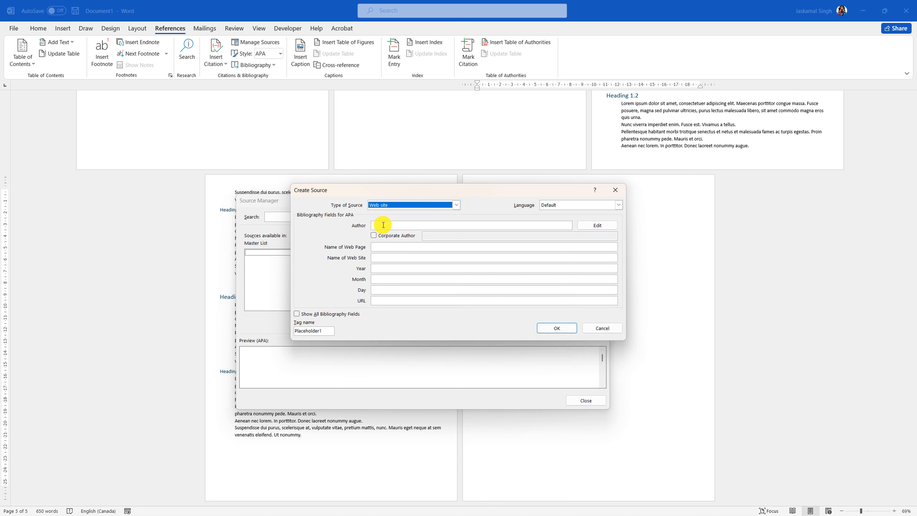
- Enter the author's name and web page name 'YouTube Channel', save, and reopen it for editing
{"action": "left_click", "coordinate": [378, 225]}
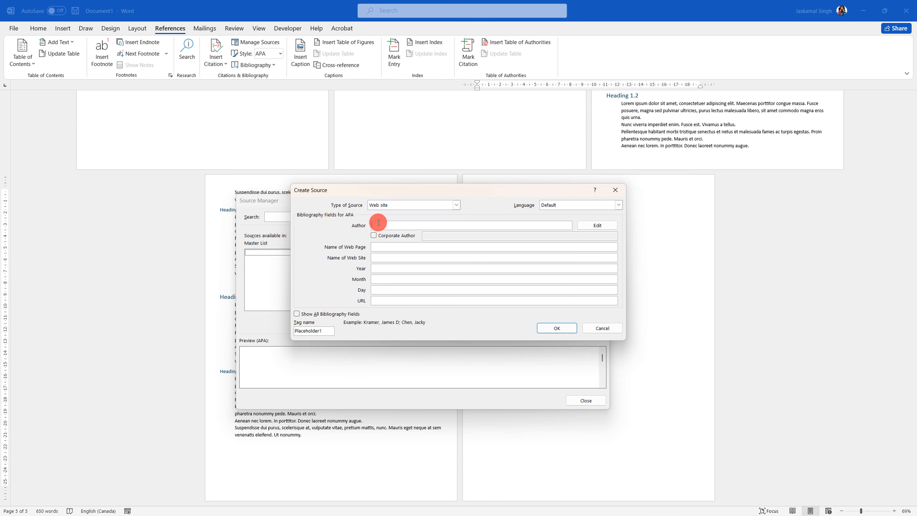
{"action": "type", "text": "J Singh"}
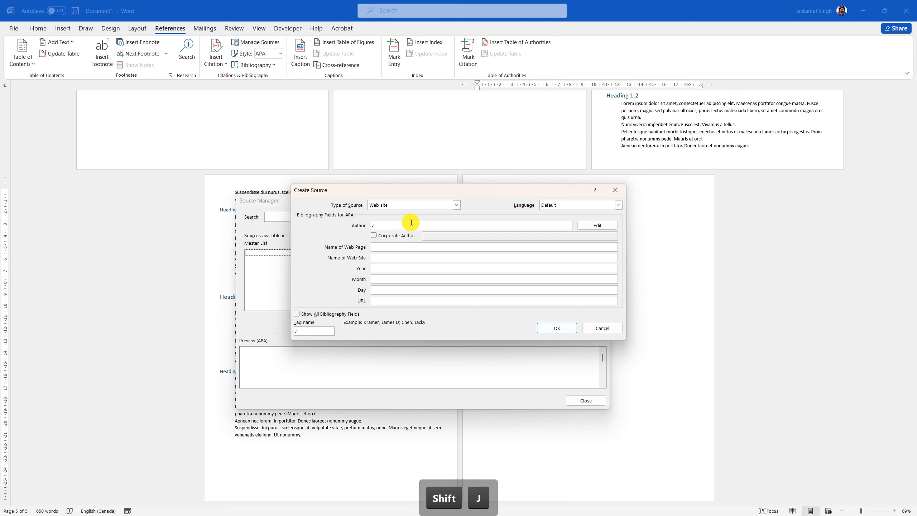
{"action": "left_click", "coordinate": [382, 247]}
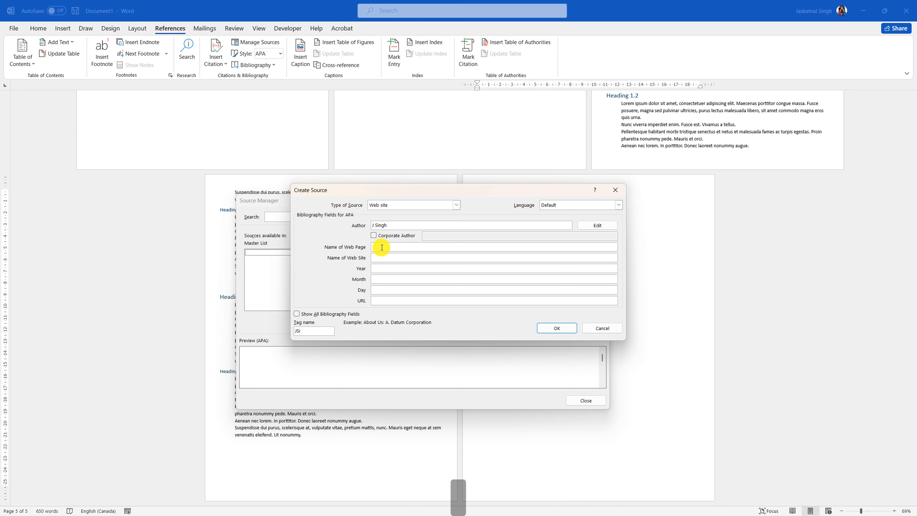
{"action": "type", "text": "YouTube"}
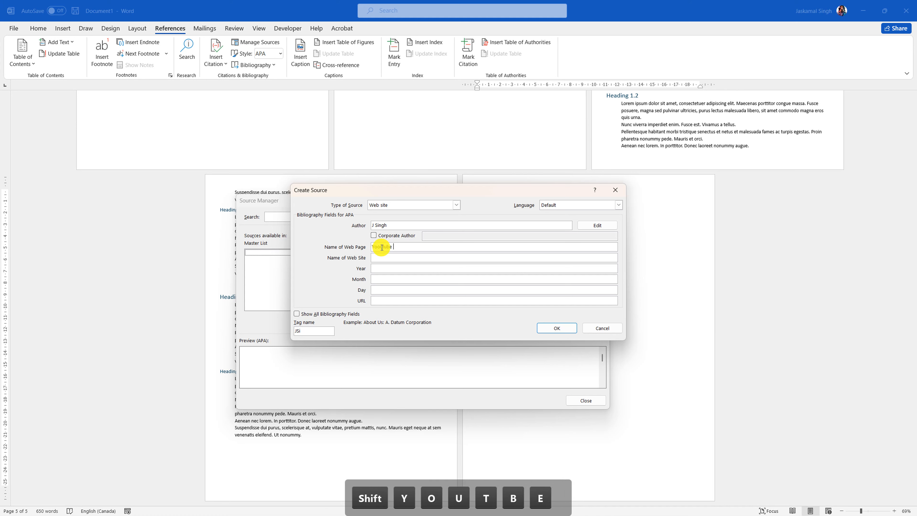
{"action": "type", "text": " Channel"}
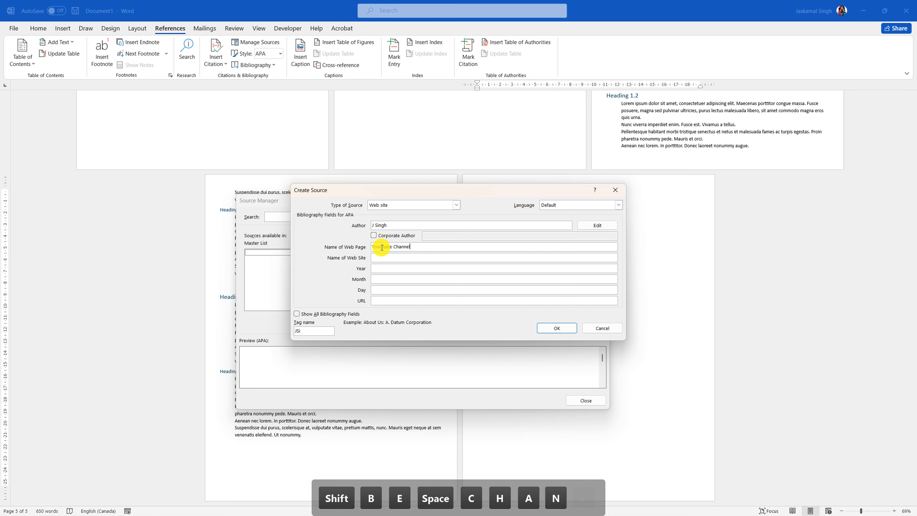
{"action": "key", "text": "Return"}
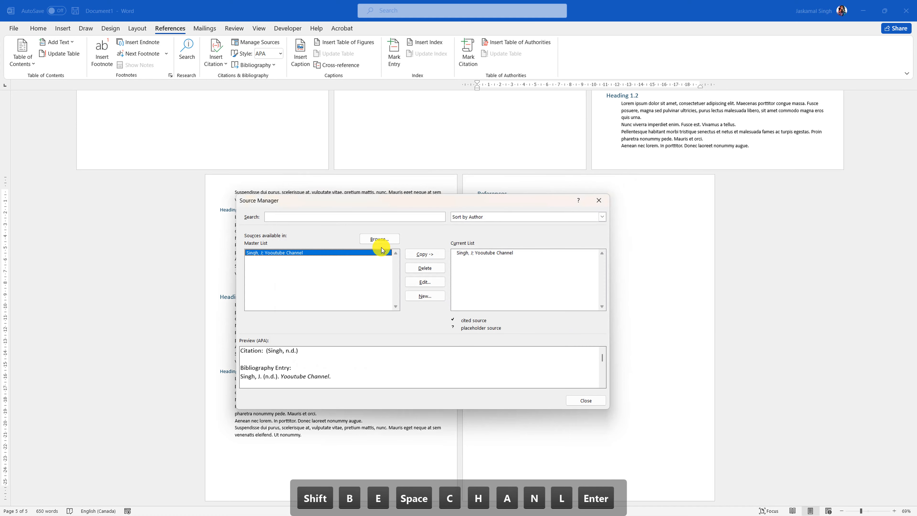
{"action": "left_click", "coordinate": [476, 253]}
{"action": "left_click", "coordinate": [422, 282]}
{"action": "left_click", "coordinate": [395, 246]}
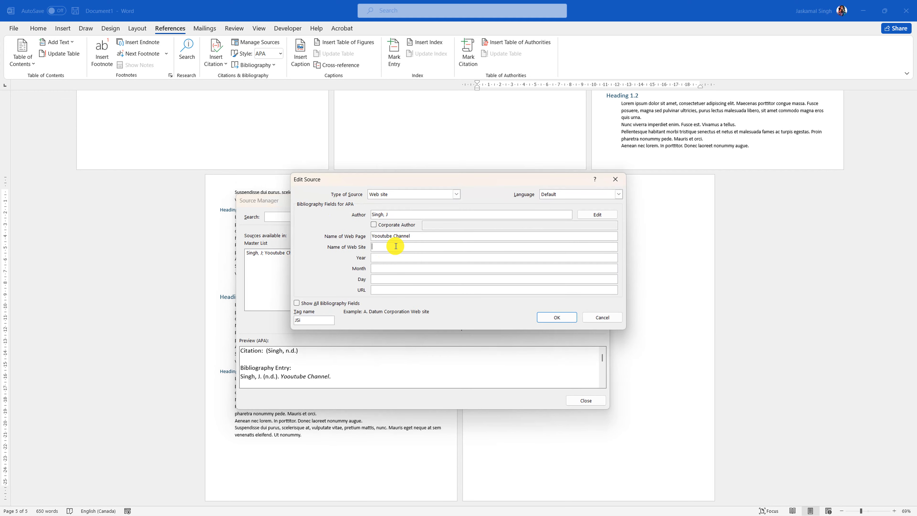
{"action": "type", "text": "J S"}
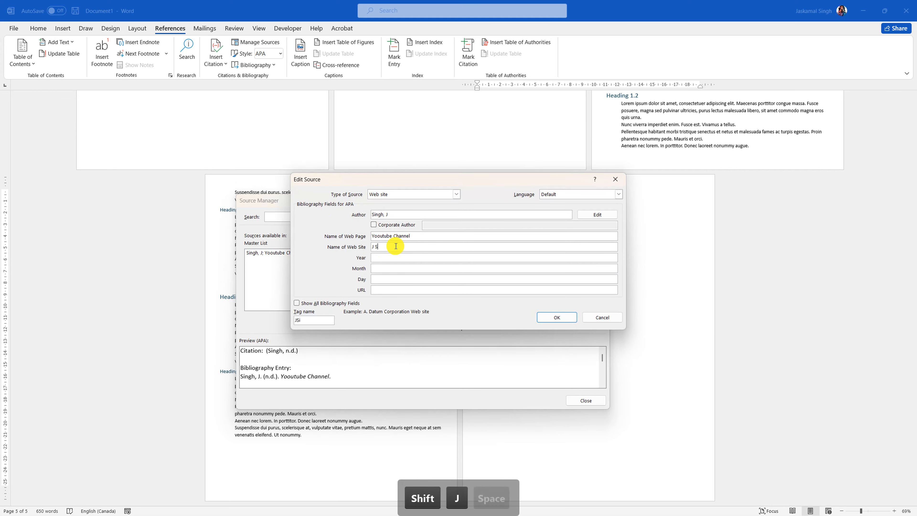
{"action": "type", "text": "ingh' Channel"}
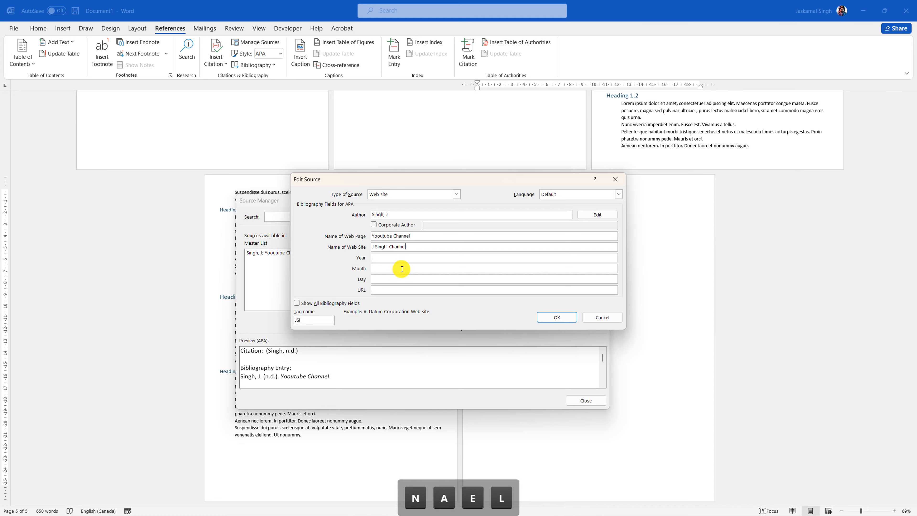
{"action": "left_click", "coordinate": [405, 260]}
{"action": "type", "text": "202"}
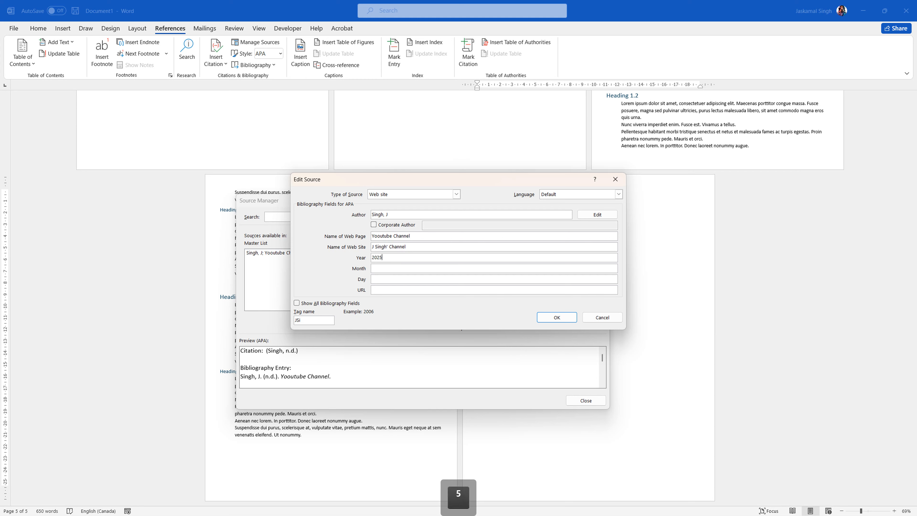
{"action": "type", "text": "5"}
{"action": "left_click", "coordinate": [404, 267]}
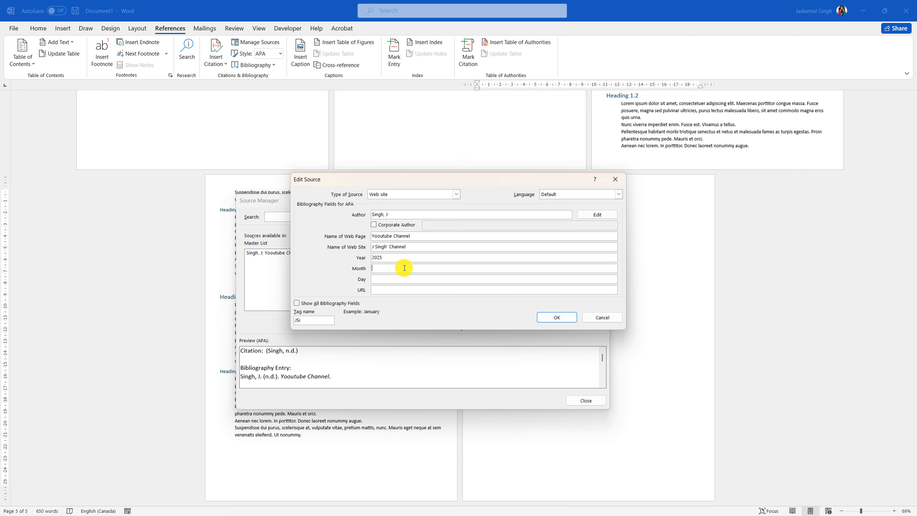
{"action": "type", "text": "0318"}
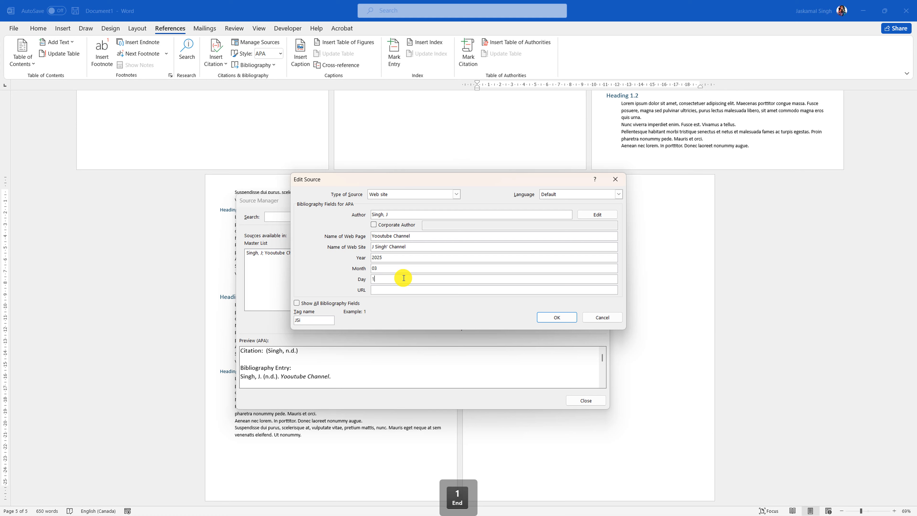
{"action": "left_click", "coordinate": [403, 290]}
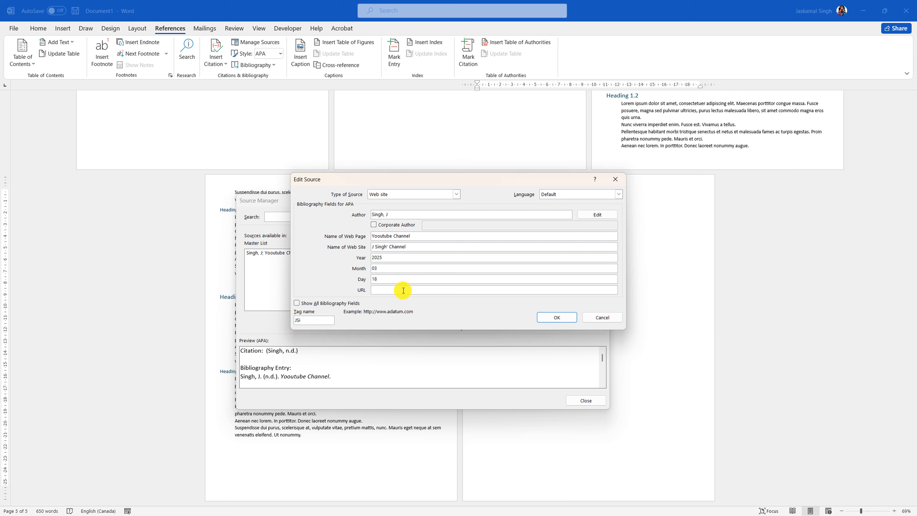
{"action": "type", "text": "wwww"}
{"action": "key", "text": "BackSpace"}
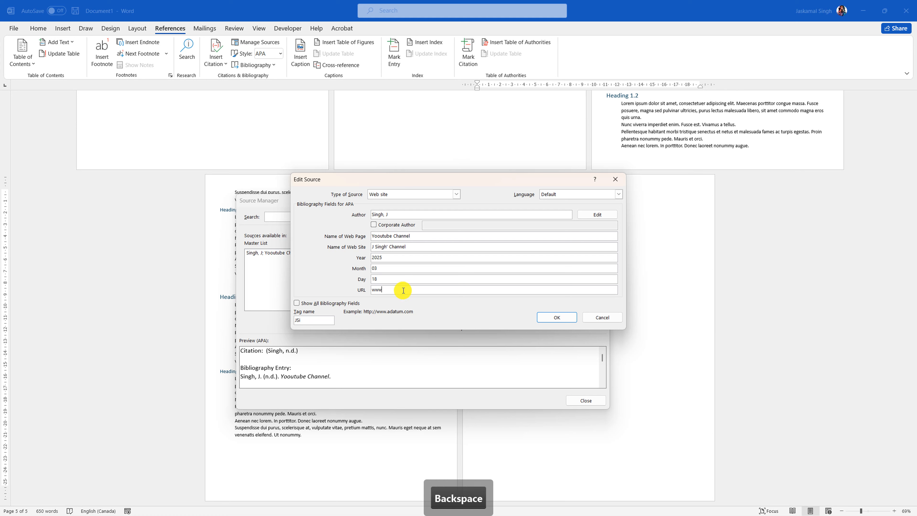
{"action": "type", "text": "."}
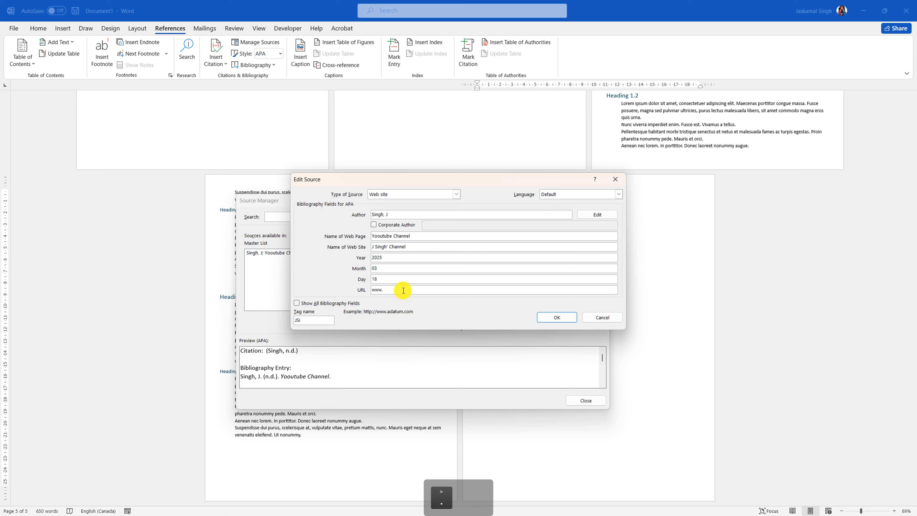
{"action": "type", "text": "xyz/"}
{"action": "key", "text": "BackSpace"}
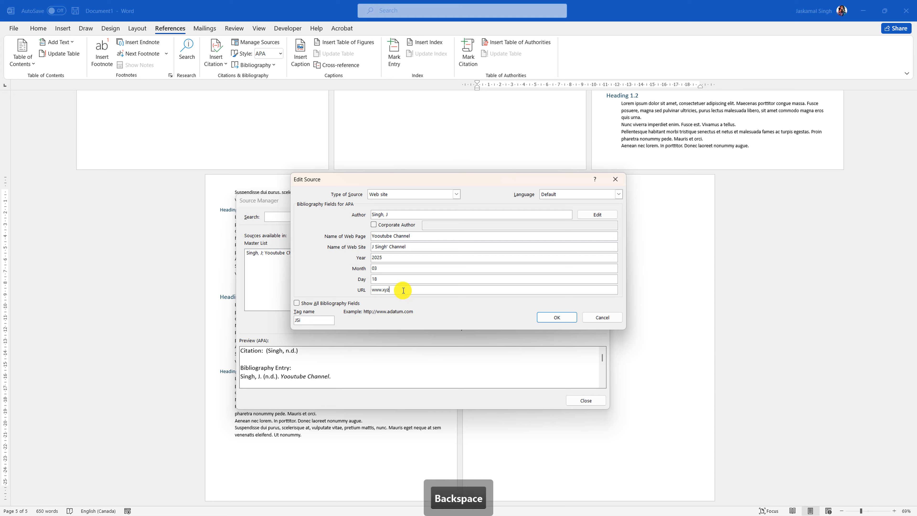
{"action": "type", "text": ".com"}
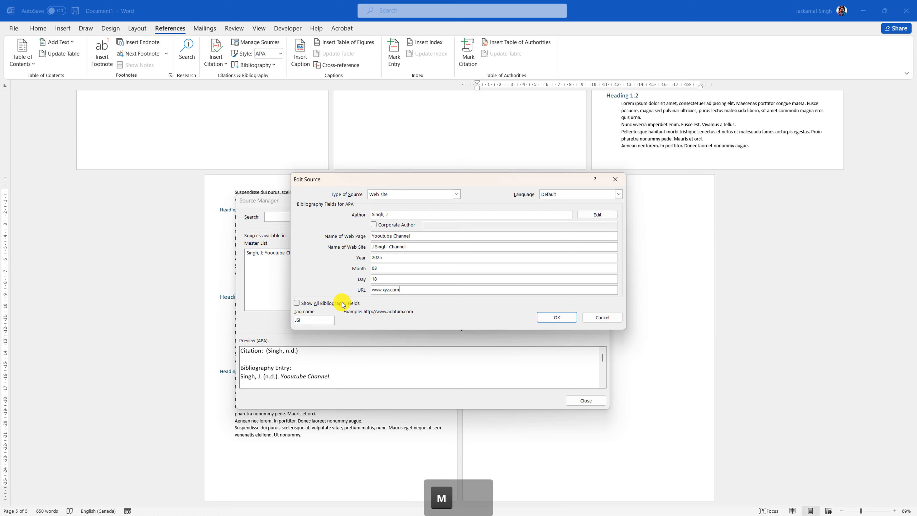
- Save the edited source, updating both the master and current source lists
{"action": "left_click", "coordinate": [309, 322]}
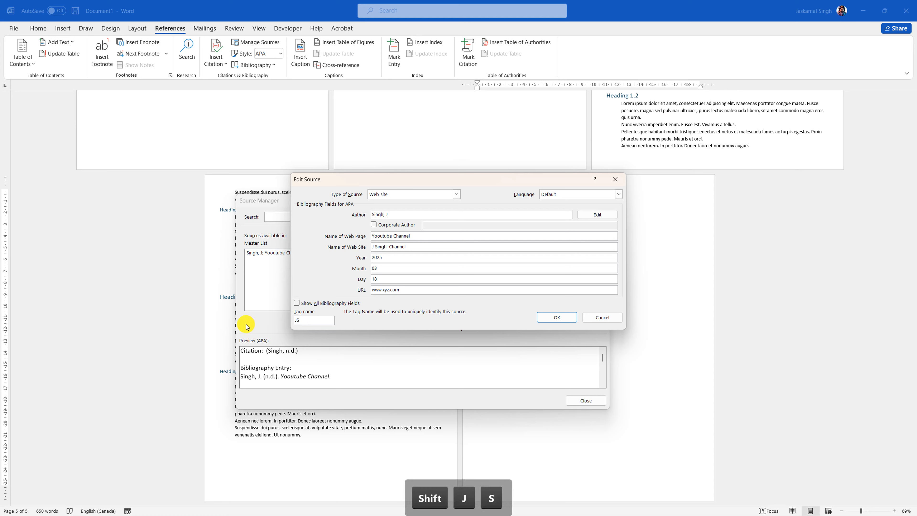
{"action": "left_click", "coordinate": [561, 318]}
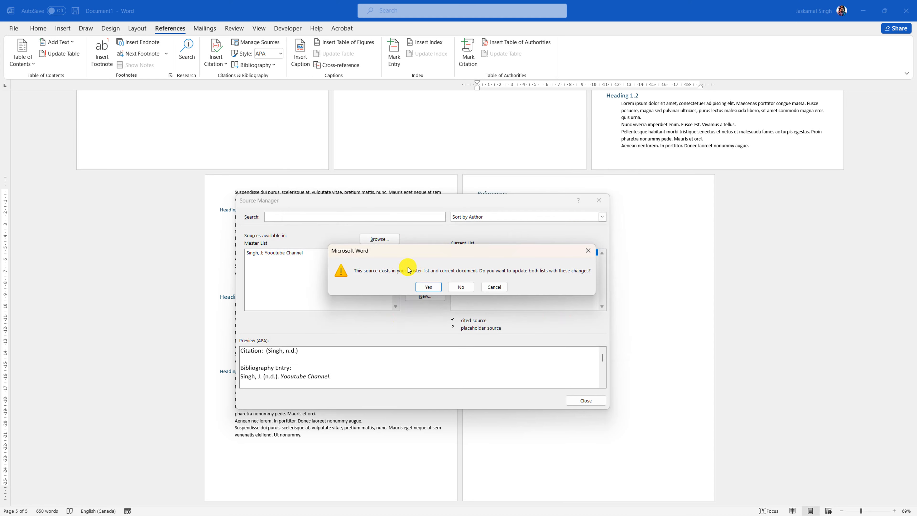
{"action": "left_click", "coordinate": [428, 286]}
{"action": "left_click", "coordinate": [490, 254]}
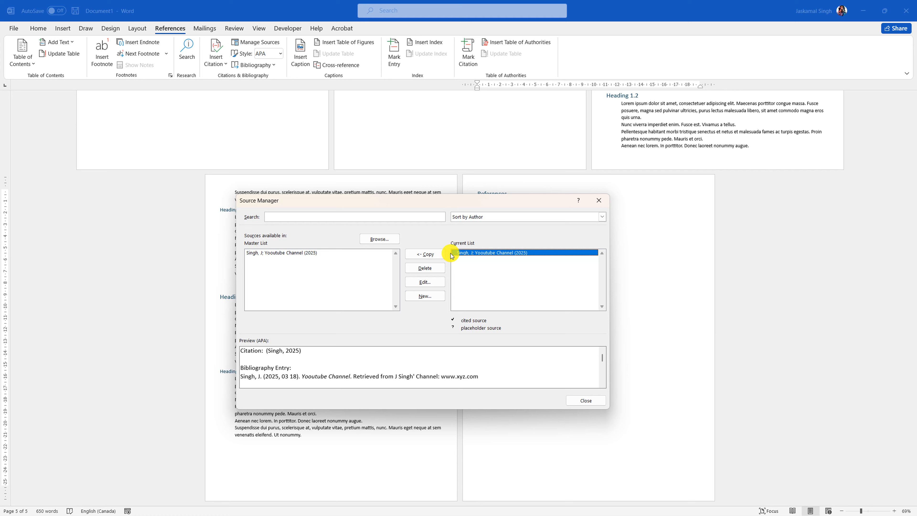
{"action": "left_click", "coordinate": [288, 258]}
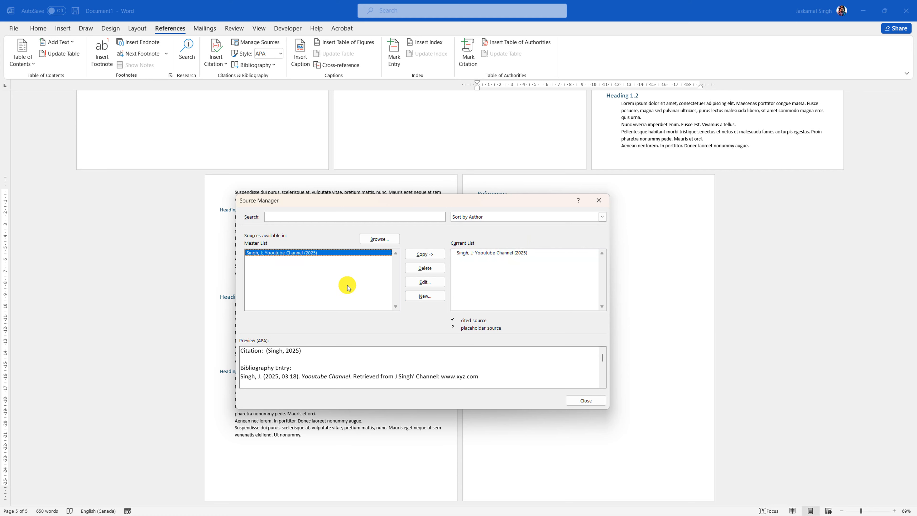
- Close Source Manager and update the bibliography so References lists the web source
{"action": "left_click", "coordinate": [493, 255]}
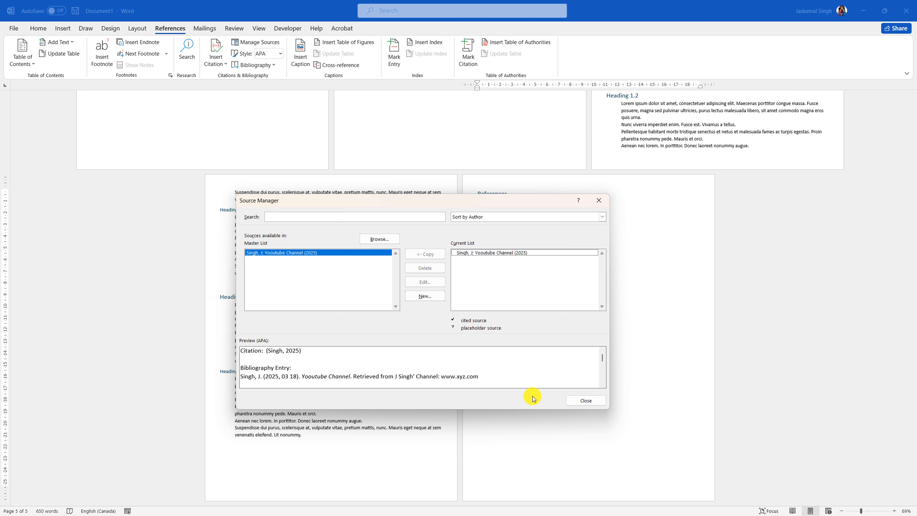
{"action": "left_click", "coordinate": [586, 400]}
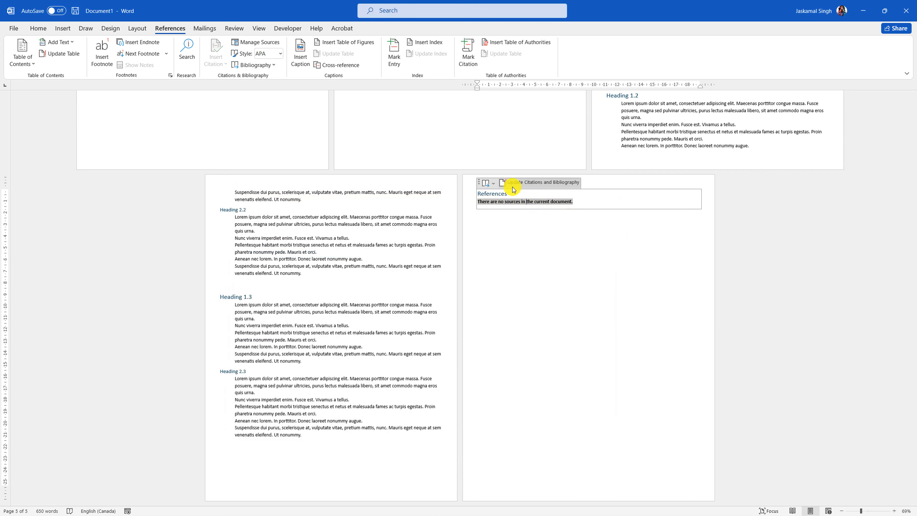
{"action": "left_click", "coordinate": [522, 182]}
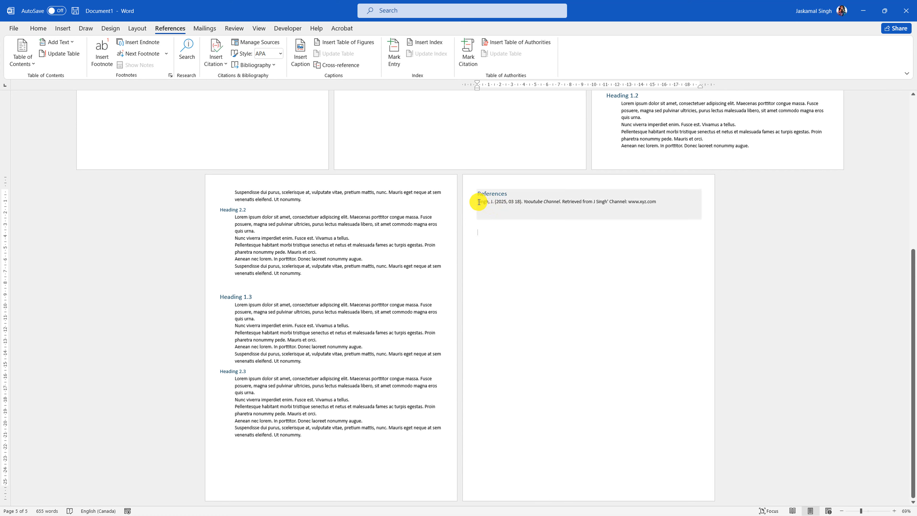
{"action": "left_click", "coordinate": [661, 201]}
{"action": "left_click_drag", "start_coordinate": [660, 200], "coordinate": [478, 201]}
{"action": "left_click", "coordinate": [534, 230]}
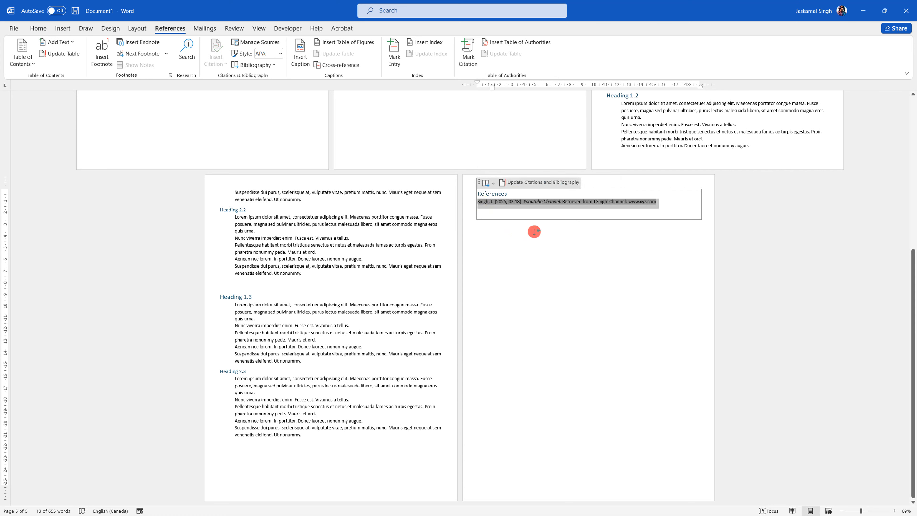
- Open the Bibliography gallery and dismiss it without inserting anything
{"action": "left_click", "coordinate": [538, 215]}
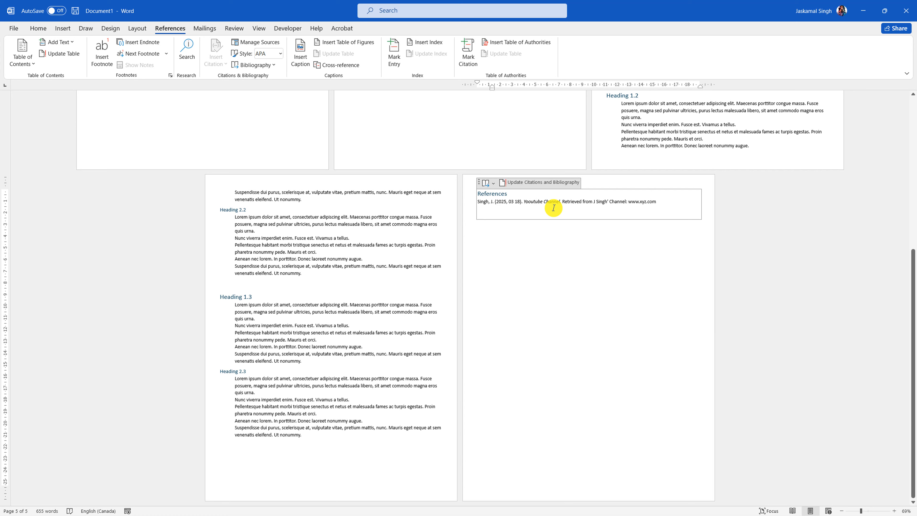
{"action": "left_click", "coordinate": [536, 239]}
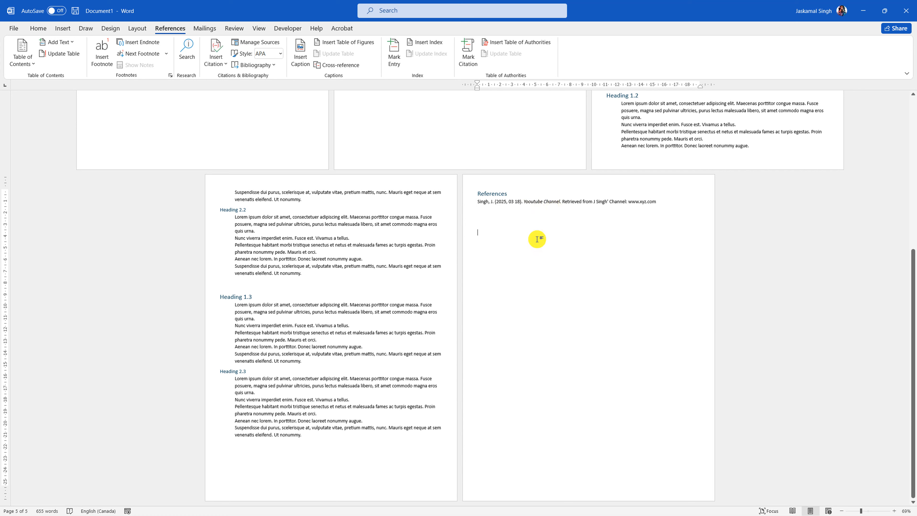
{"action": "left_click", "coordinate": [258, 64]}
{"action": "left_click", "coordinate": [507, 190]}
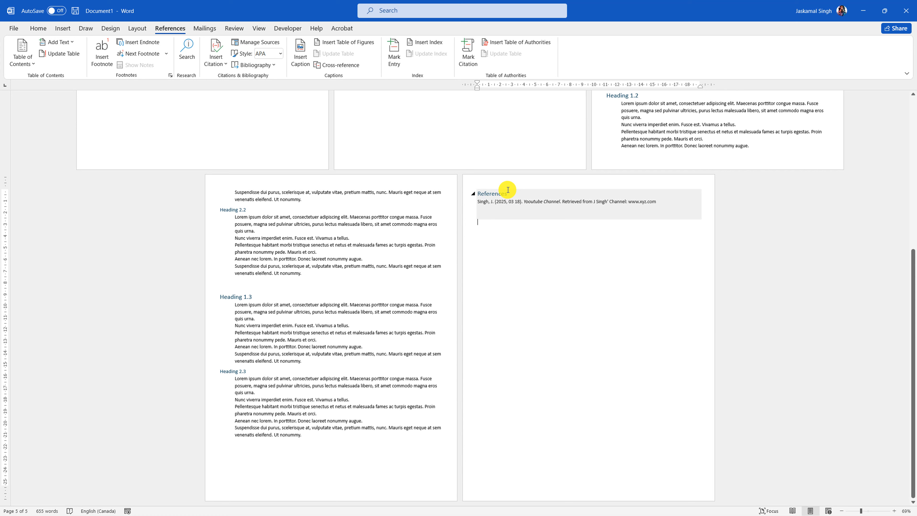
- Dismiss the Bibliography gallery again and scroll out to see all five pages
{"action": "left_click", "coordinate": [266, 65]}
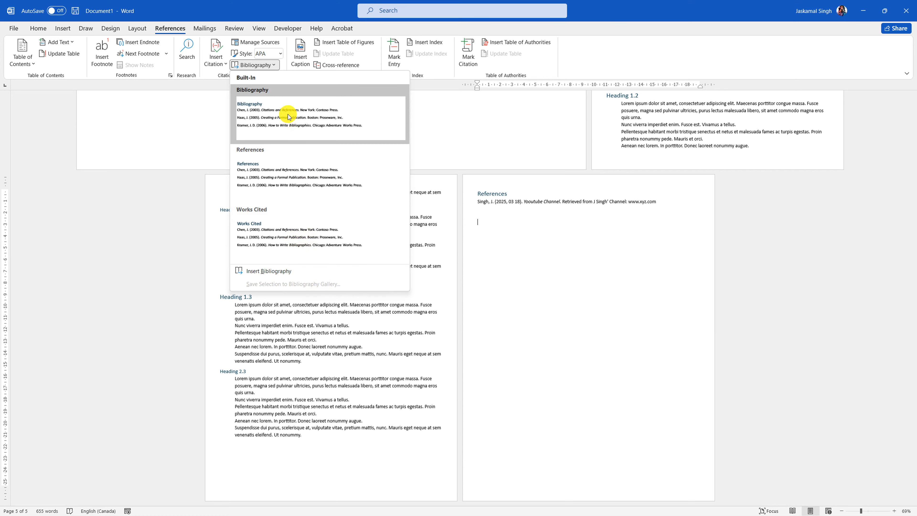
{"action": "left_click", "coordinate": [562, 249]}
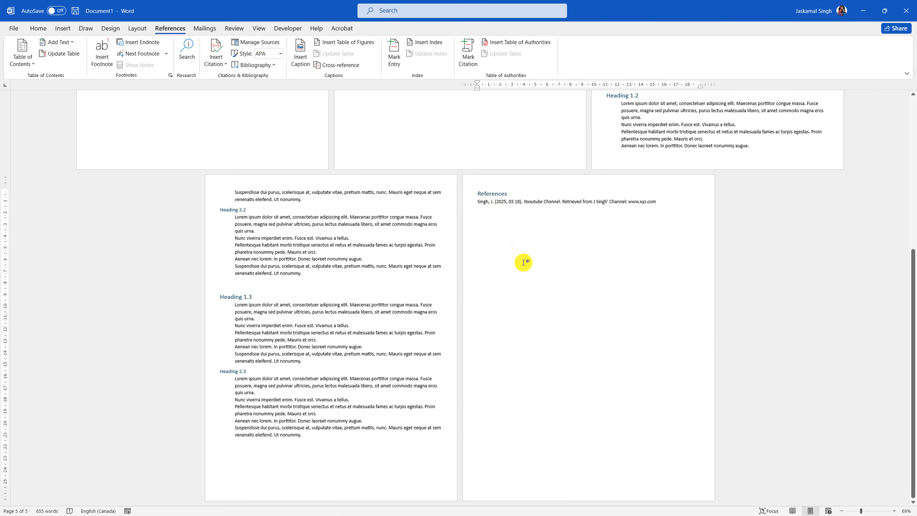
{"action": "scroll", "coordinate": [524, 262], "scroll_direction": "down", "scroll_amount": 3, "text": "ctrl"}
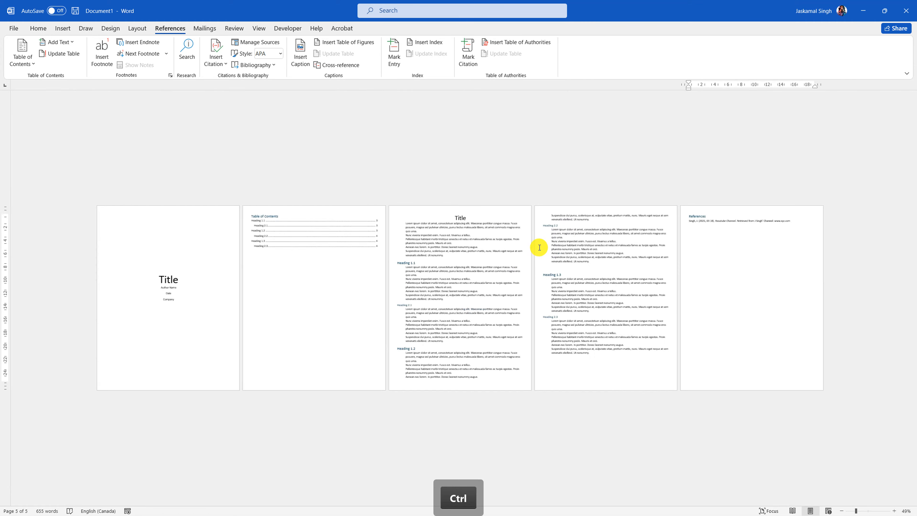
{"action": "scroll", "coordinate": [538, 246], "scroll_direction": "up", "scroll_amount": 1, "text": "ctrl"}
{"action": "scroll", "coordinate": [540, 248], "scroll_direction": "up", "scroll_amount": 3}
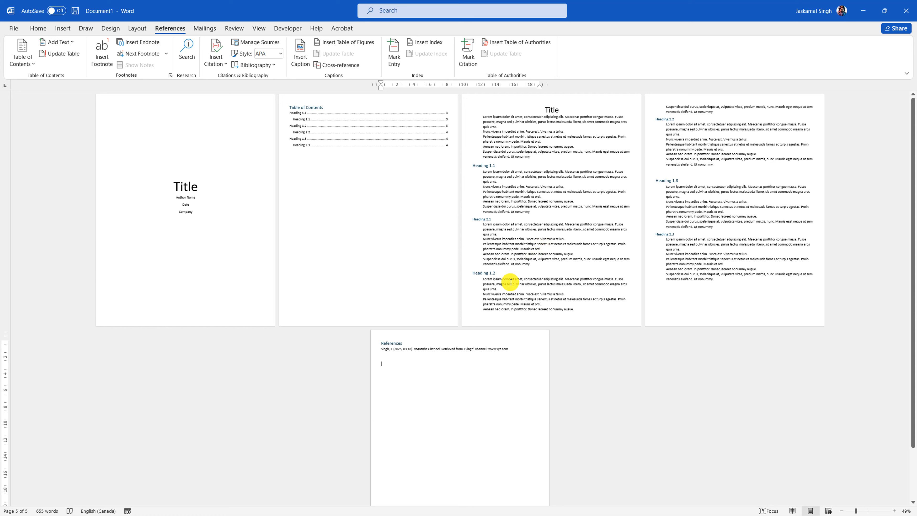
- Turn on Different First Page so the title page gets its own header
{"action": "double_click", "coordinate": [186, 101]}
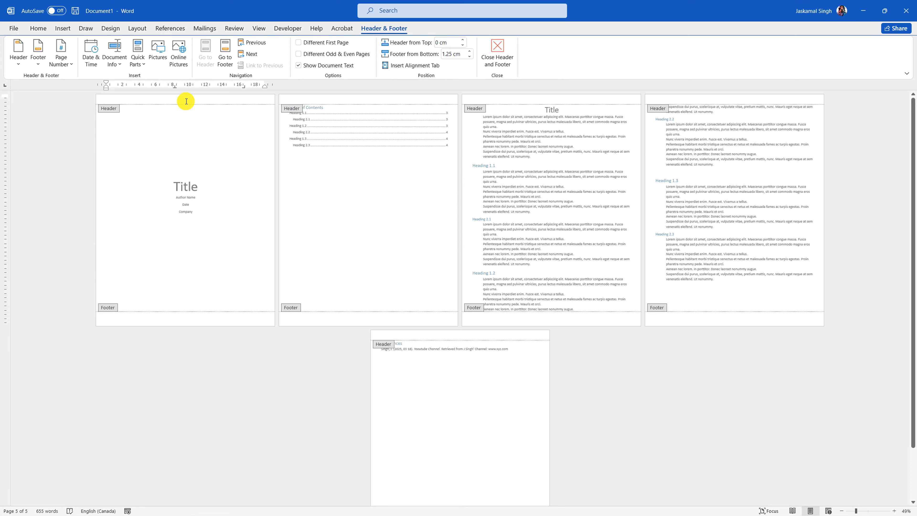
{"action": "key", "text": "shift"}
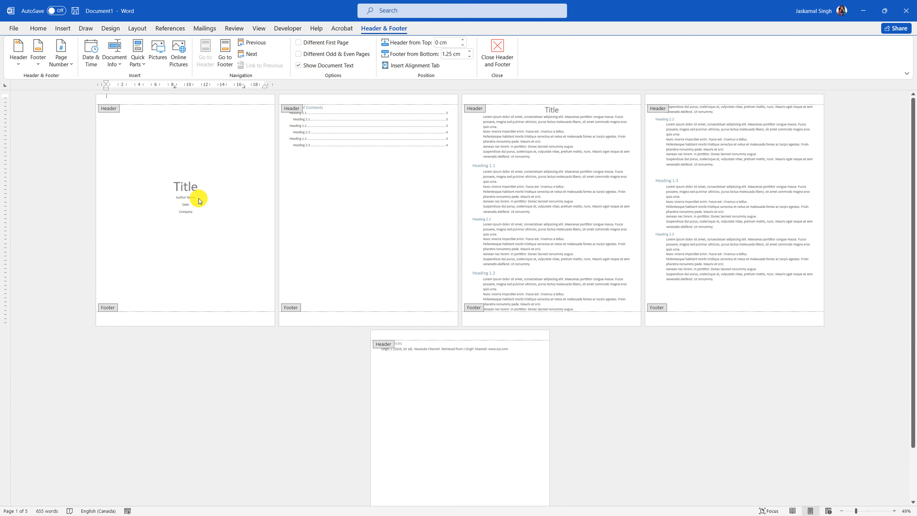
{"action": "double_click", "coordinate": [186, 198]}
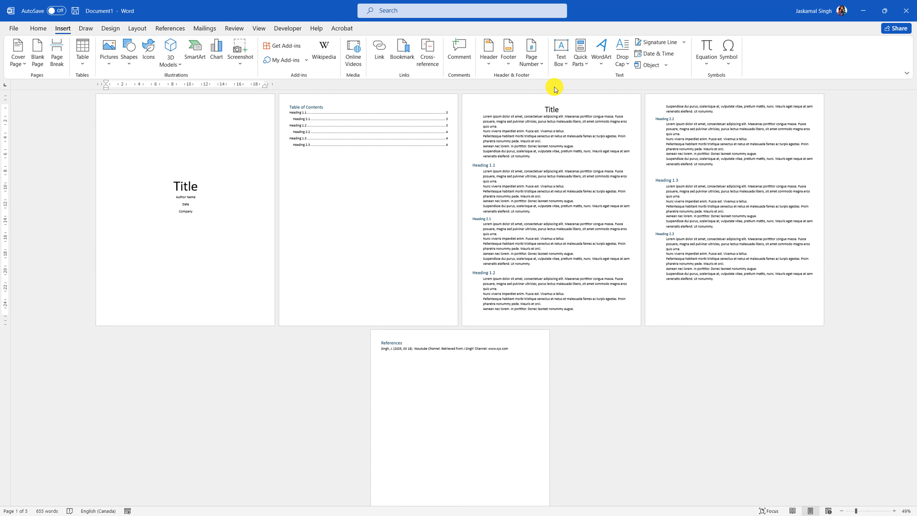
{"action": "left_click", "coordinate": [488, 64]}
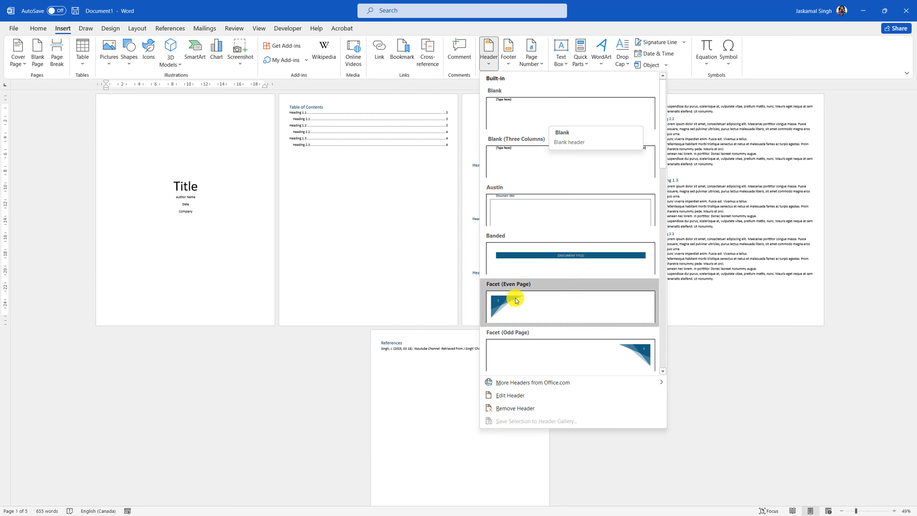
{"action": "left_click", "coordinate": [517, 396]}
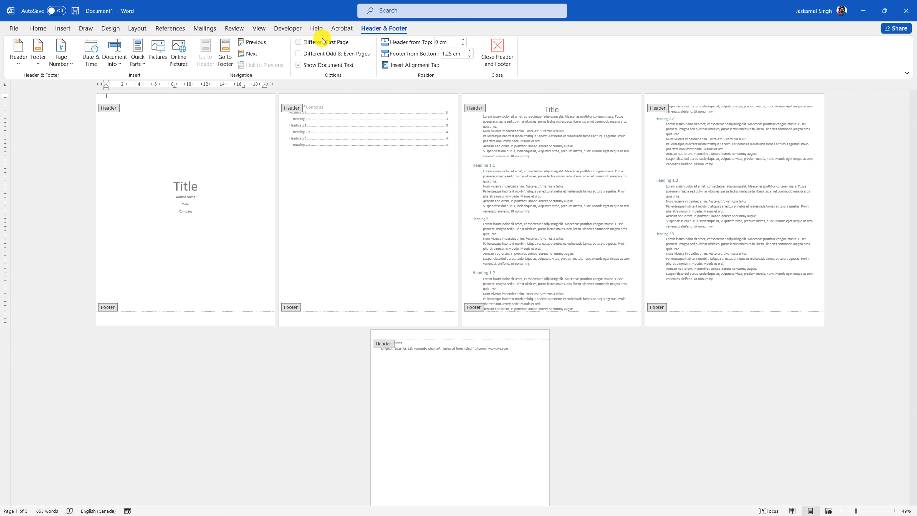
{"action": "left_click", "coordinate": [310, 42]}
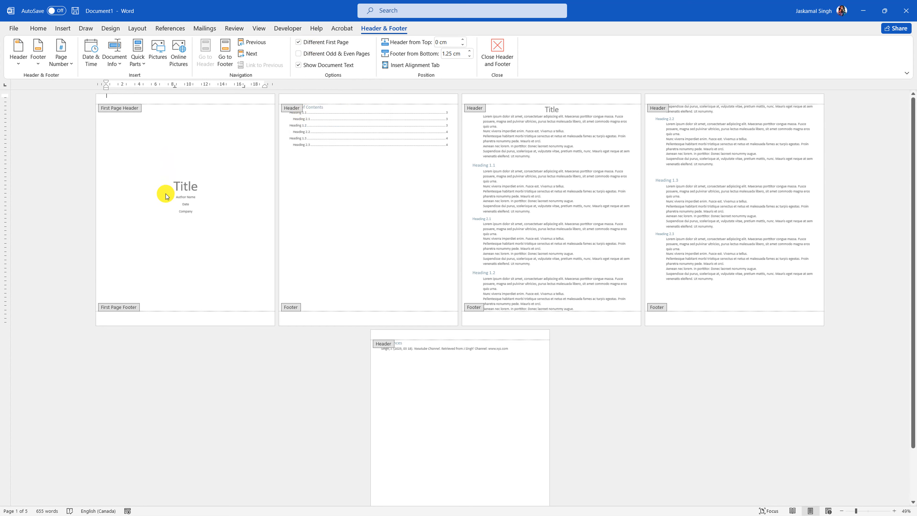
{"action": "double_click", "coordinate": [175, 187]}
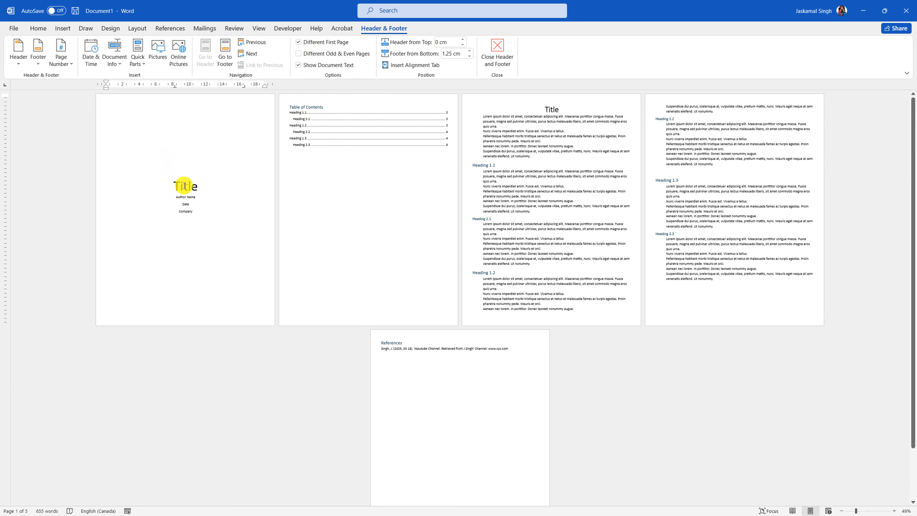
- Copy the Title text from page 1 and paste it into page 2's header
{"action": "left_click", "coordinate": [97, 188]}
{"action": "key", "text": "ctrl+c"}
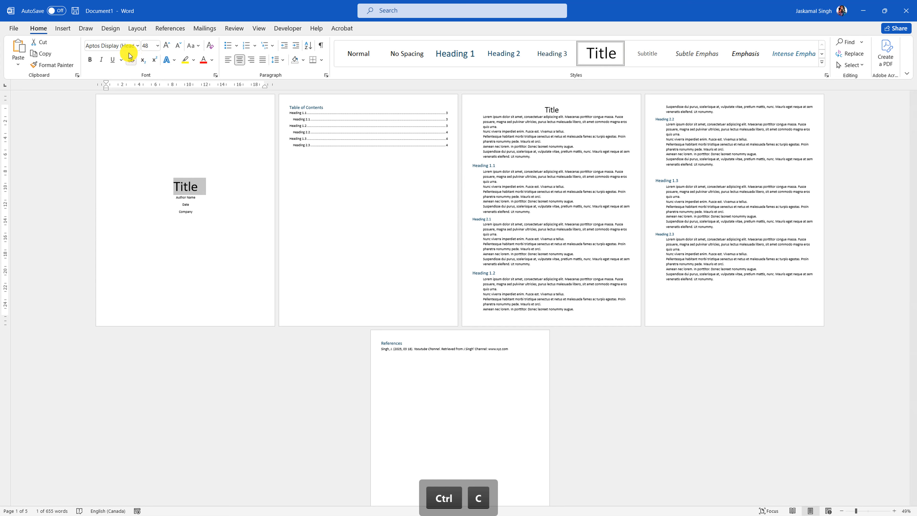
{"action": "left_click", "coordinate": [61, 29]}
{"action": "left_click", "coordinate": [488, 52]}
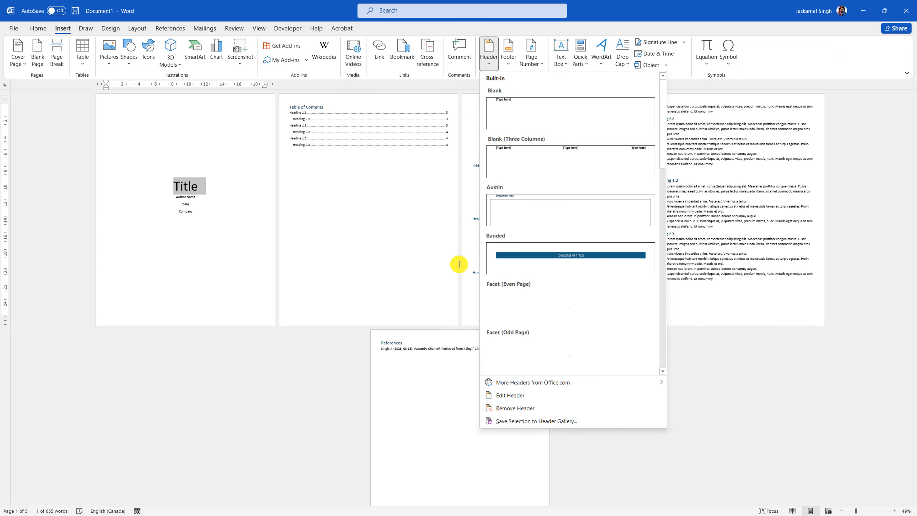
{"action": "left_click", "coordinate": [510, 395]}
{"action": "left_click", "coordinate": [331, 102]}
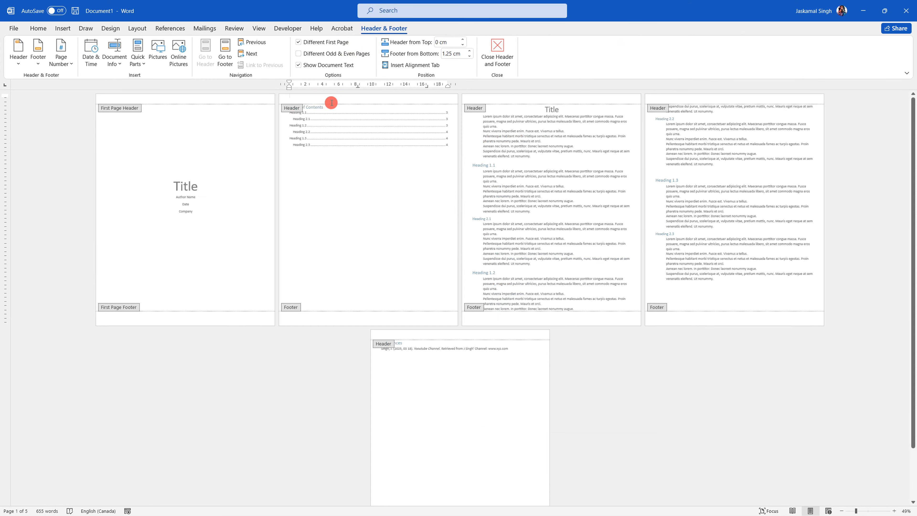
{"action": "key", "text": "ctrl+v"}
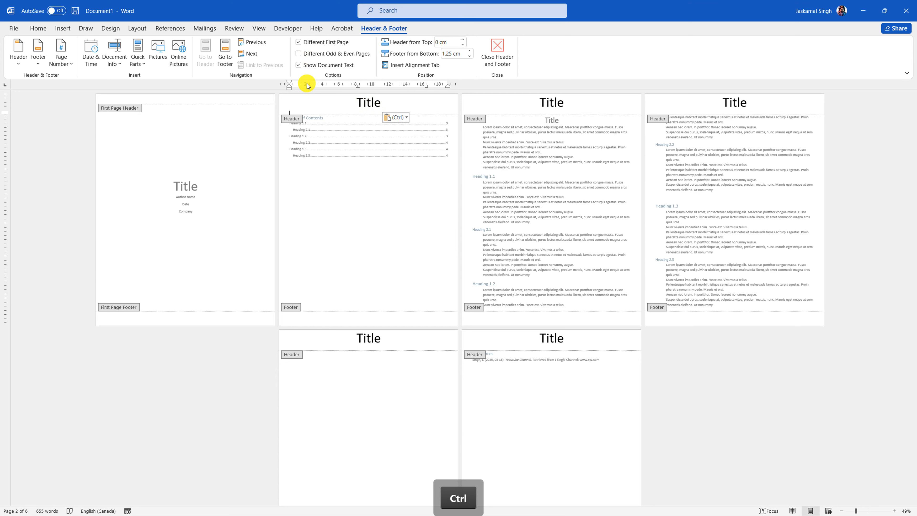
- Clear all formatting from the header's Title text and delete the leftover empty line
{"action": "key", "text": "ctrl+a"}
{"action": "left_click", "coordinate": [37, 28]}
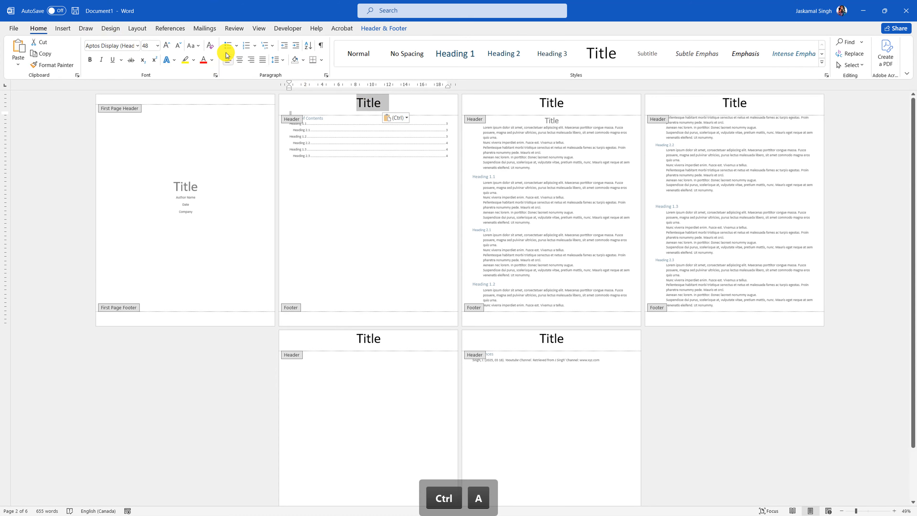
{"action": "left_click", "coordinate": [211, 46]}
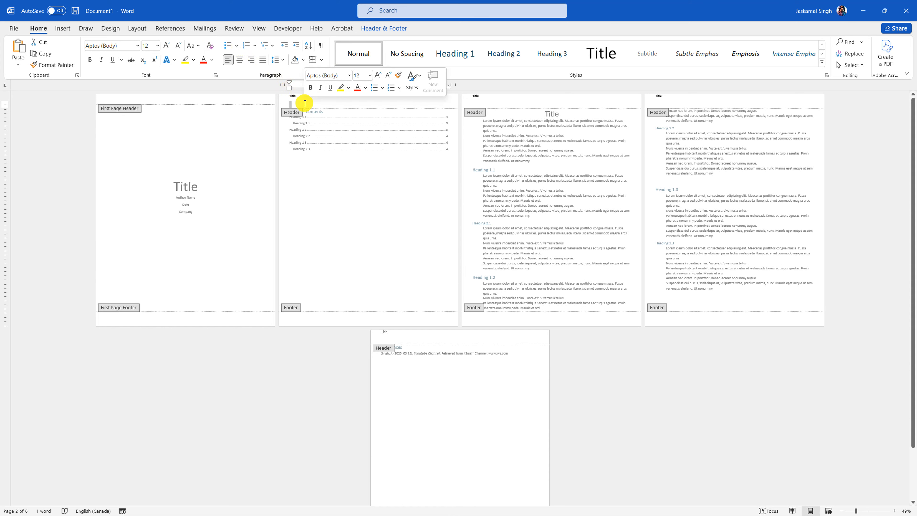
{"action": "key", "text": "BackSpace"}
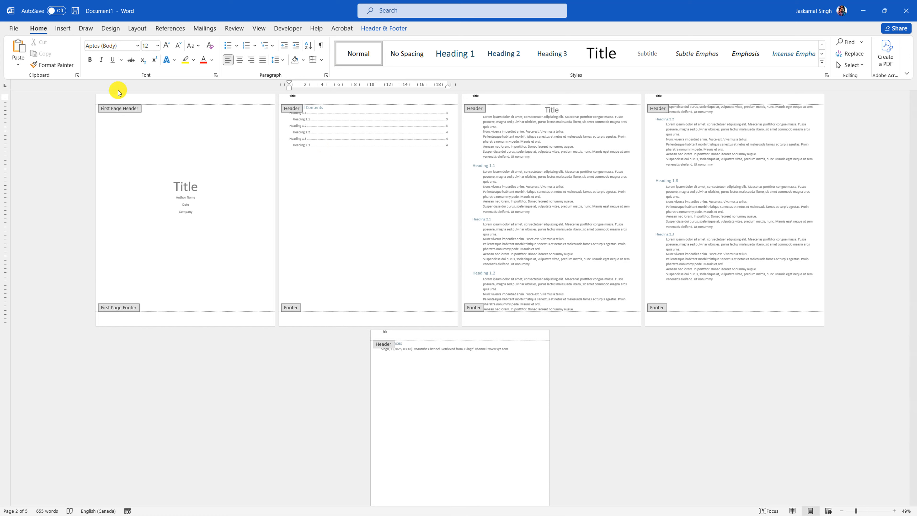
- Enter 'Running Head: Title' in the title-page header as plain text, deleting the blank second line
{"action": "left_click", "coordinate": [131, 96]}
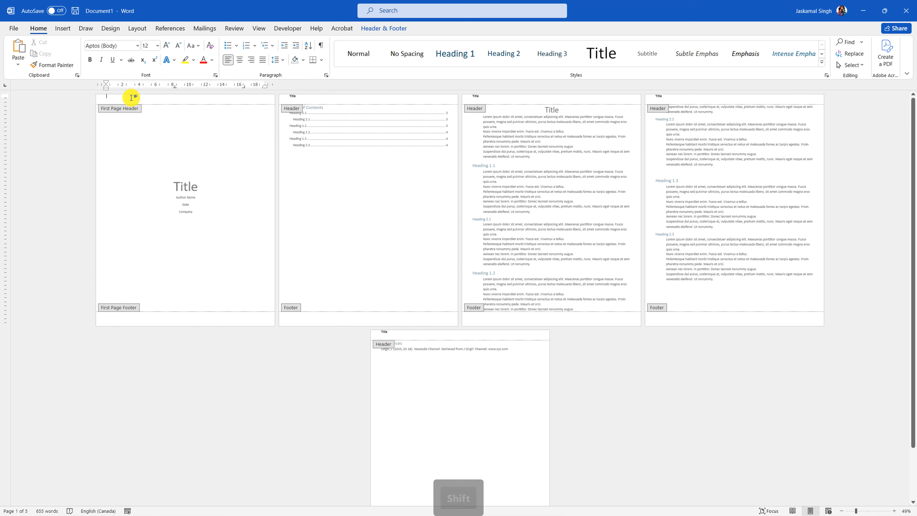
{"action": "type", "text": "Running Head:"}
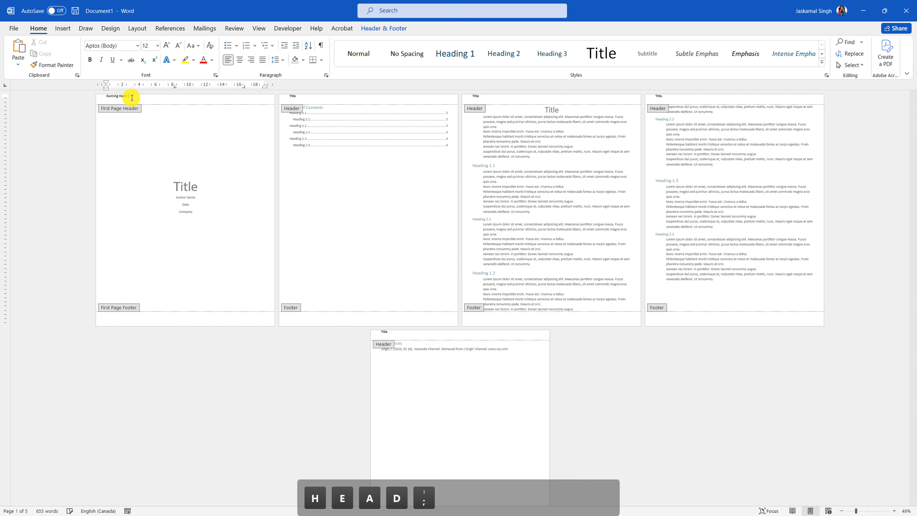
{"action": "key", "text": "ctrl+v"}
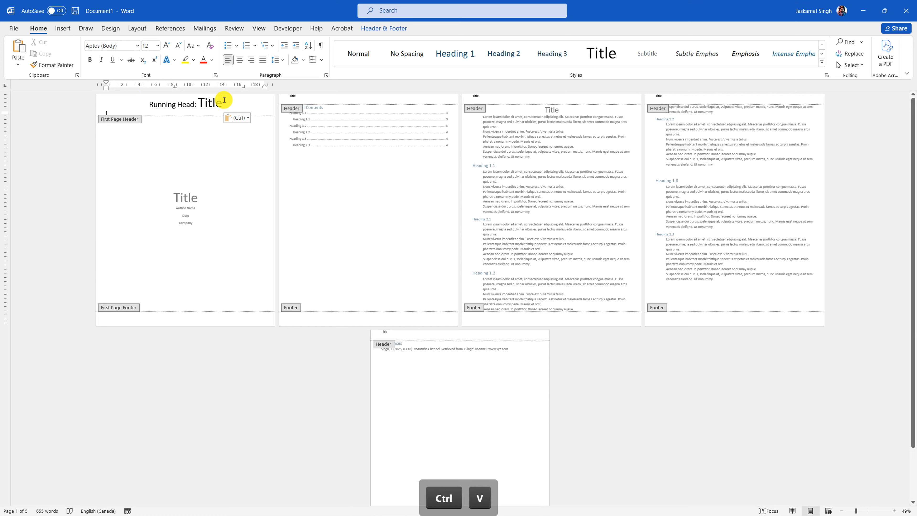
{"action": "left_click", "coordinate": [83, 108]}
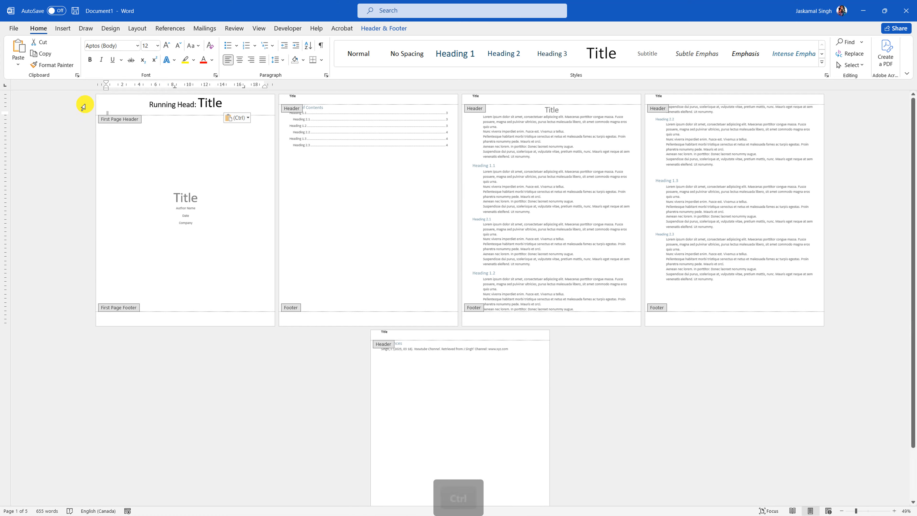
{"action": "key", "text": "ctrl+a"}
{"action": "left_click", "coordinate": [210, 46]}
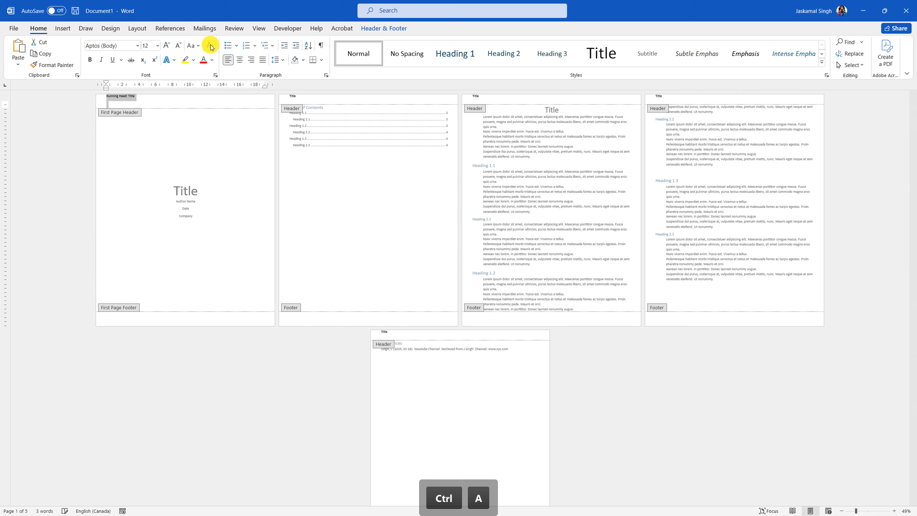
{"action": "left_click", "coordinate": [145, 103]}
{"action": "key", "text": "BackSpace"}
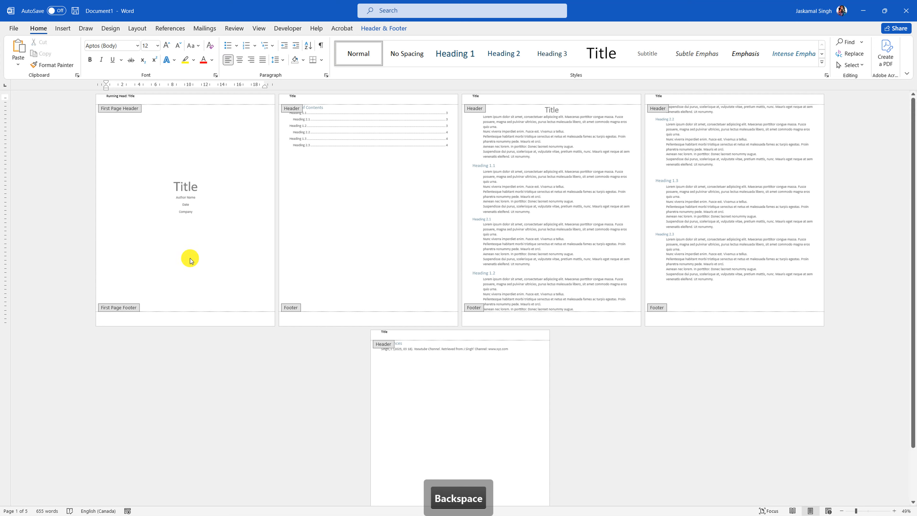
{"action": "left_click", "coordinate": [198, 318]}
- Insert a Plain Number 3 page number at the bottom of the page and delete it from the title page
{"action": "left_click", "coordinate": [63, 28]}
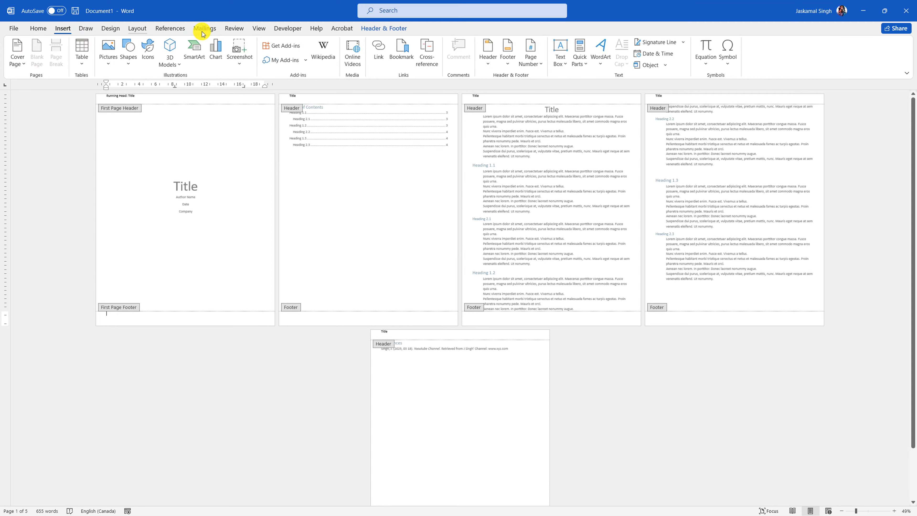
{"action": "left_click", "coordinate": [509, 54]}
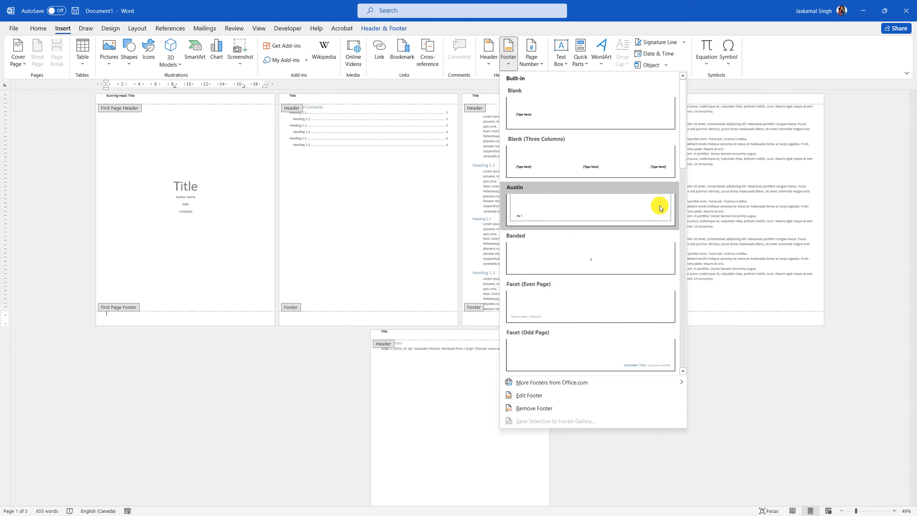
{"action": "left_click", "coordinate": [531, 54]}
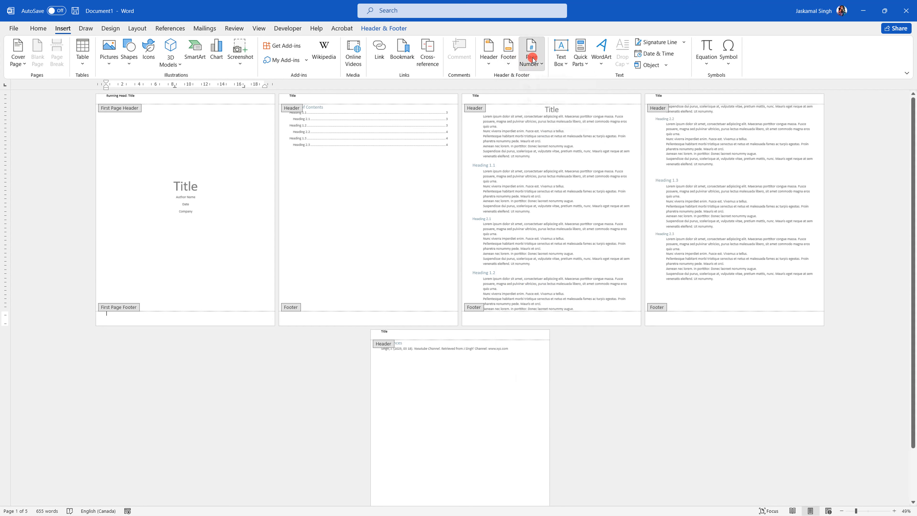
{"action": "mouse_move", "coordinate": [583, 103]}
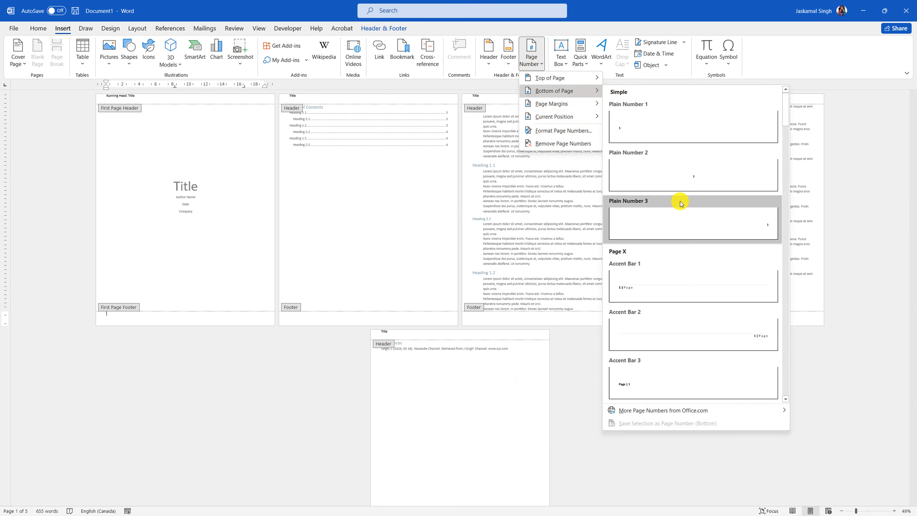
{"action": "left_click", "coordinate": [662, 224]}
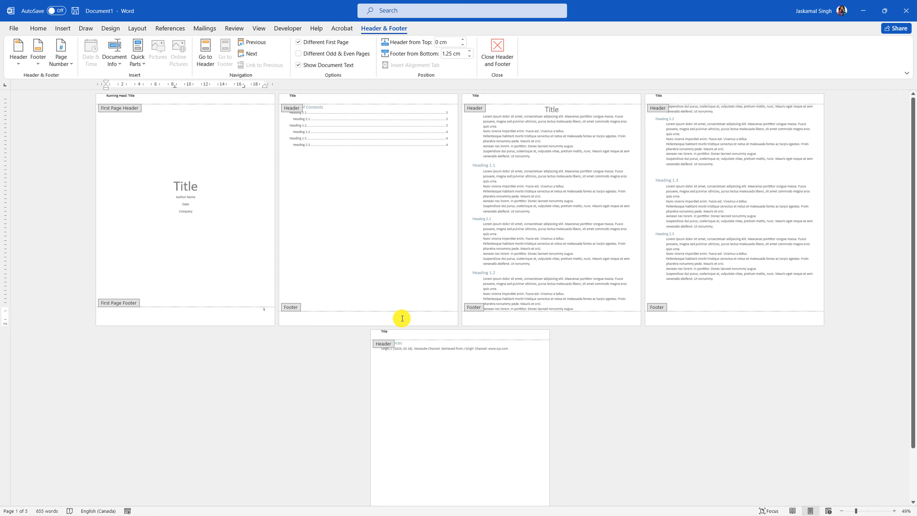
{"action": "key", "text": "Delete"}
{"action": "key", "text": "Delete"}
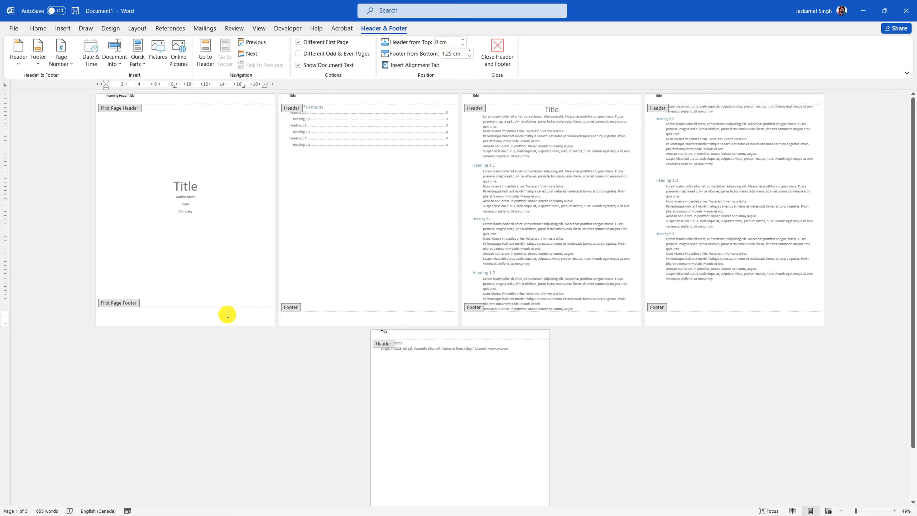
{"action": "key", "text": "BackSpace"}
- Add right-aligned bottom-of-page numbers to the footer from page 2 onward
{"action": "left_click", "coordinate": [306, 320]}
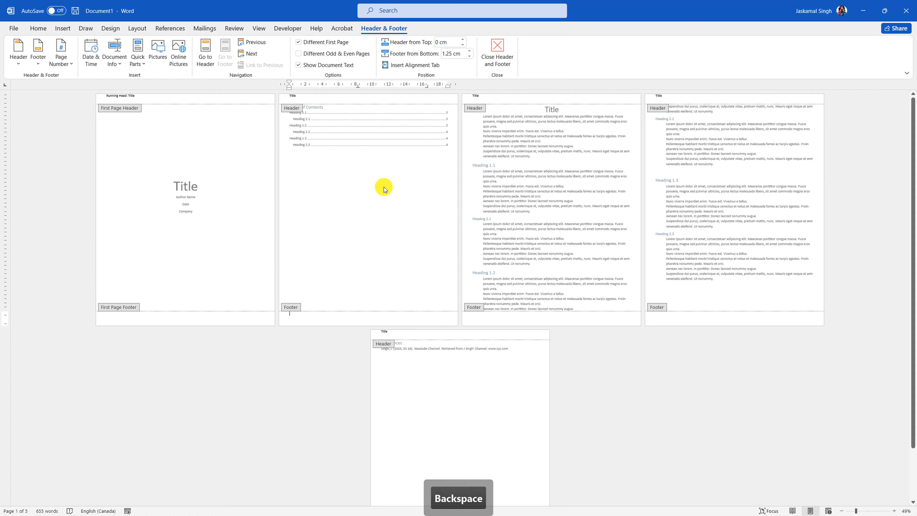
{"action": "left_click", "coordinate": [69, 28]}
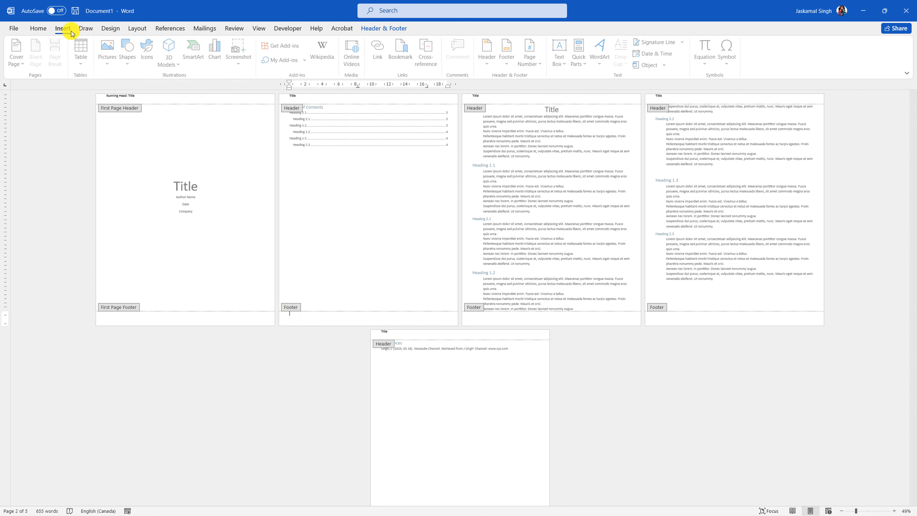
{"action": "left_click", "coordinate": [531, 54]}
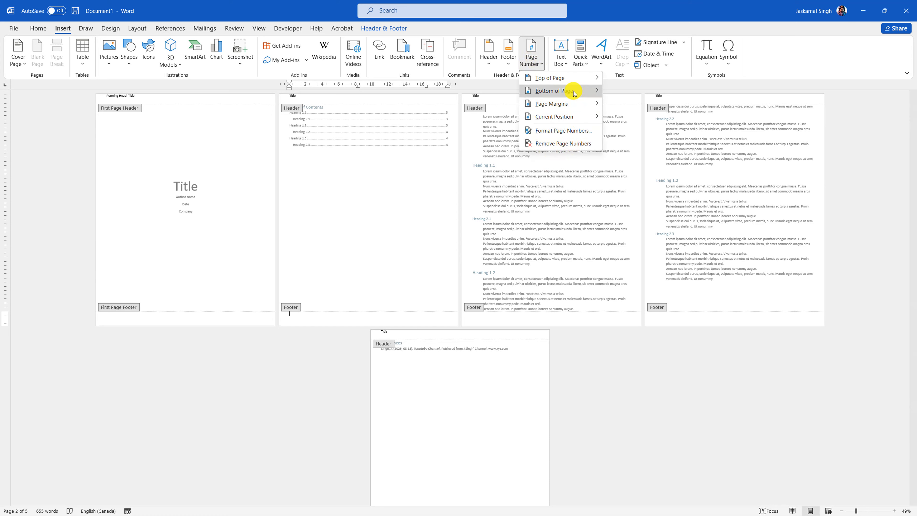
{"action": "mouse_move", "coordinate": [575, 90]}
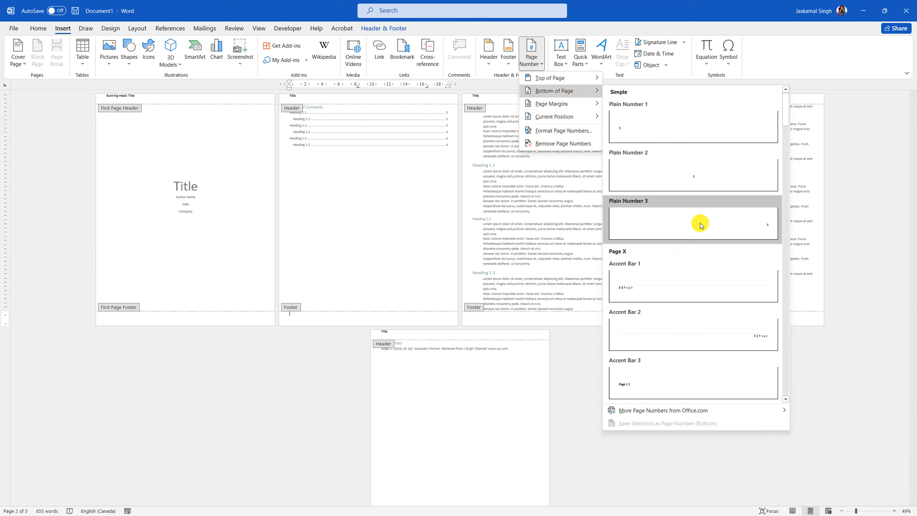
{"action": "left_click", "coordinate": [690, 239]}
- Nudge the header text slightly lower on every page and close header and footer editing
{"action": "double_click", "coordinate": [525, 206]}
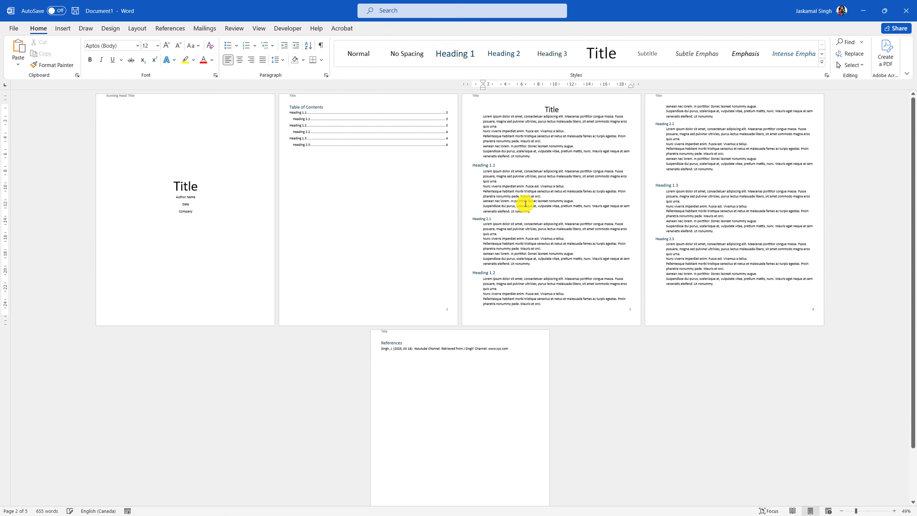
{"action": "scroll", "coordinate": [329, 206], "scroll_direction": "down", "scroll_amount": 1}
{"action": "scroll", "coordinate": [328, 207], "scroll_direction": "up", "scroll_amount": 1}
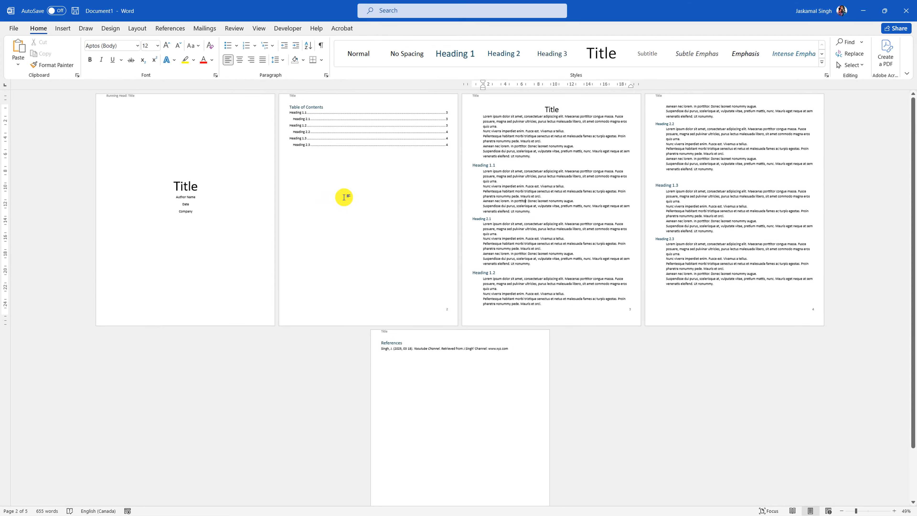
{"action": "left_click", "coordinate": [125, 97]}
{"action": "double_click", "coordinate": [125, 98]}
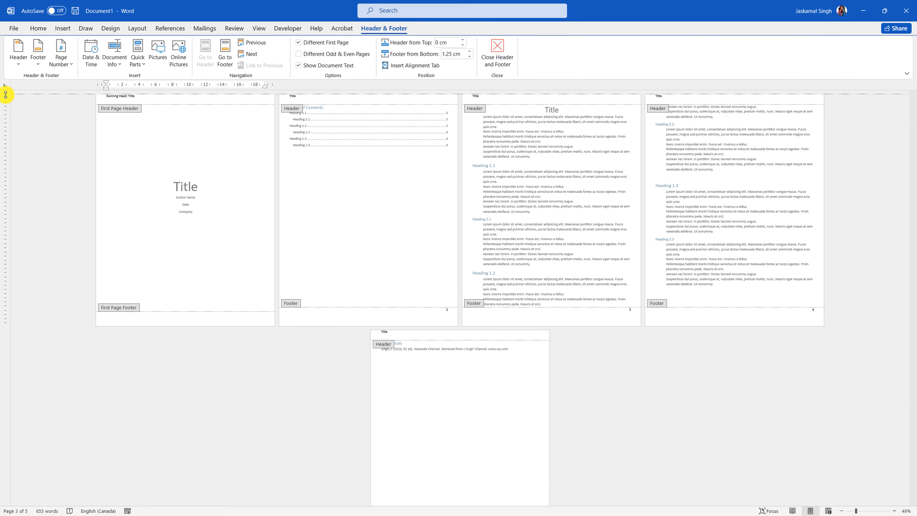
{"action": "left_click_drag", "start_coordinate": [5, 94], "coordinate": [5, 97]}
{"action": "key", "text": "Escape"}
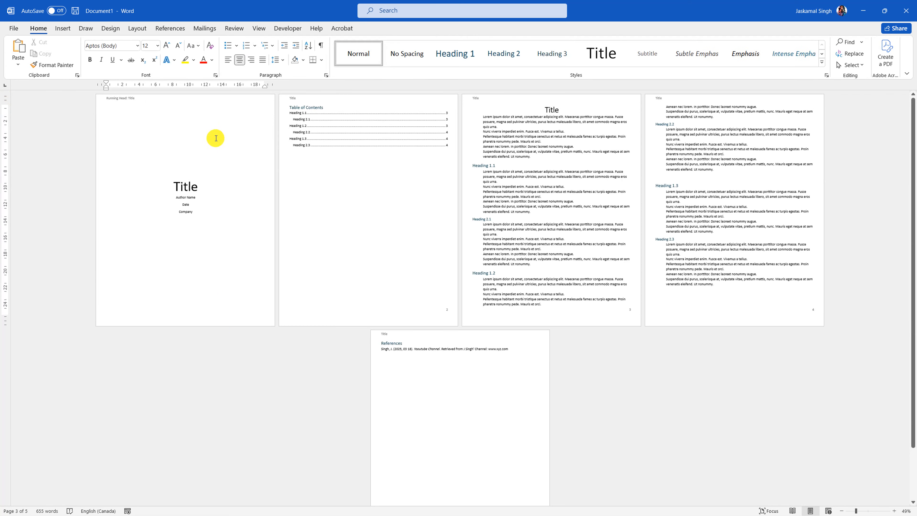
- Change 'Author Name' to 'Student Name' on the title page
{"action": "left_click", "coordinate": [198, 198]}
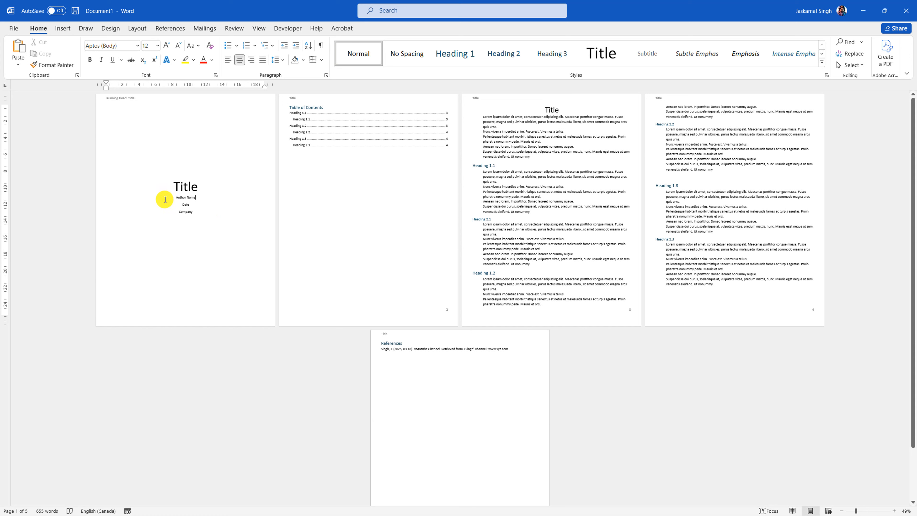
{"action": "left_click", "coordinate": [102, 198]}
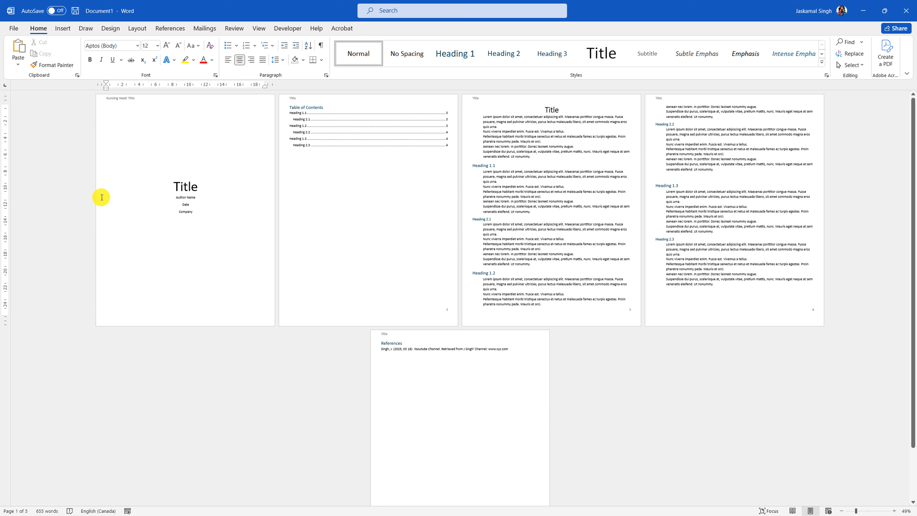
{"action": "key", "text": "Delete"}
{"action": "key", "text": "Delete"}
{"action": "key", "text": "Delete"}
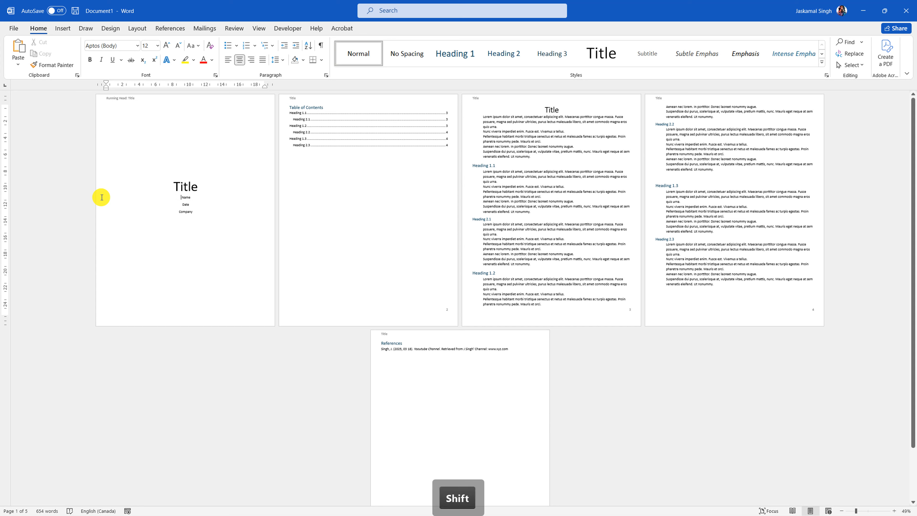
{"action": "type", "text": "Student"}
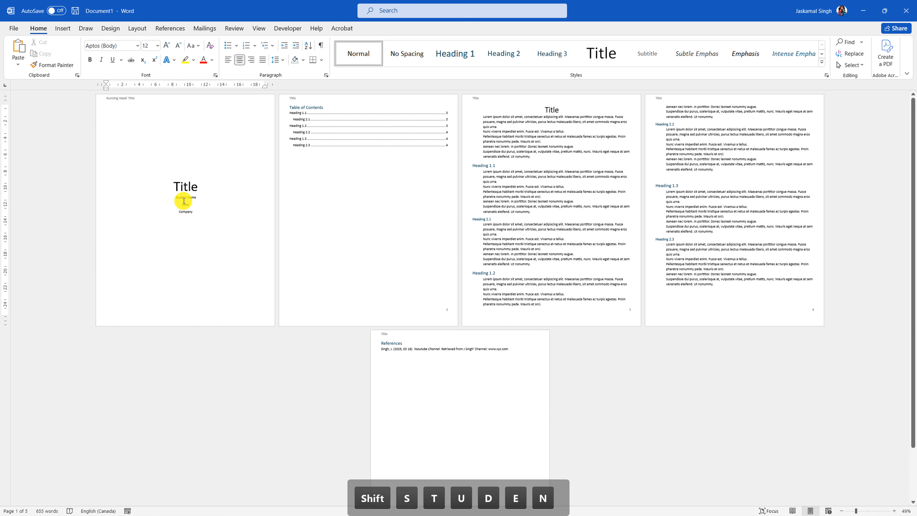
{"action": "left_click", "coordinate": [206, 197]}
{"action": "key", "text": "Return"}
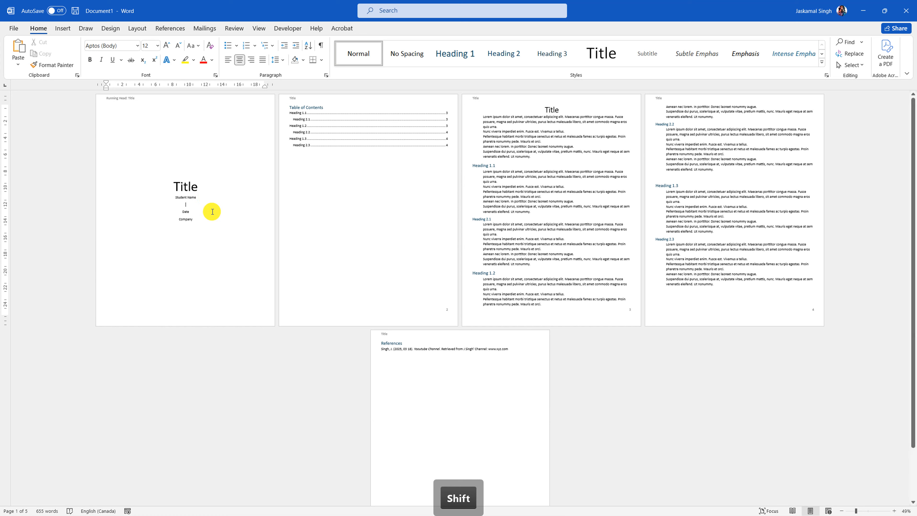
{"action": "key", "text": "BackSpace"}
- Add a 'Professor Name' line between Date and Company
{"action": "left_click", "coordinate": [199, 210]}
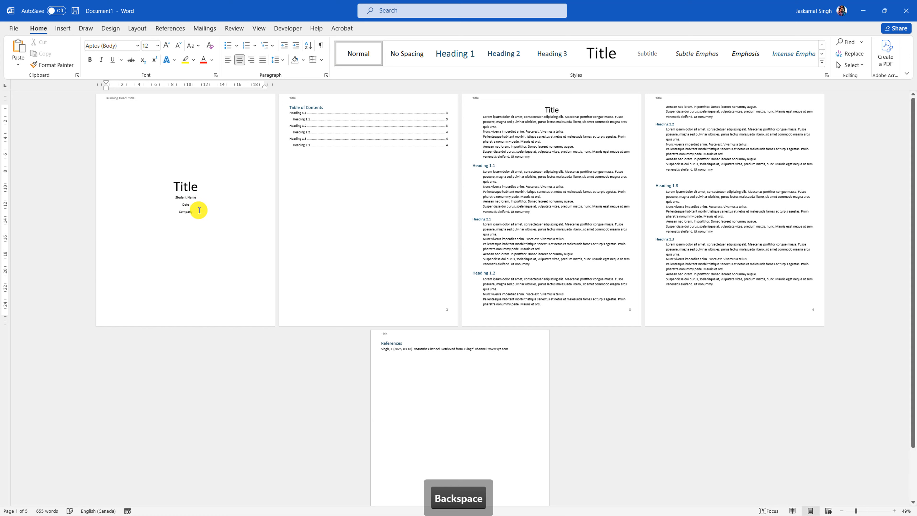
{"action": "key", "text": "Return"}
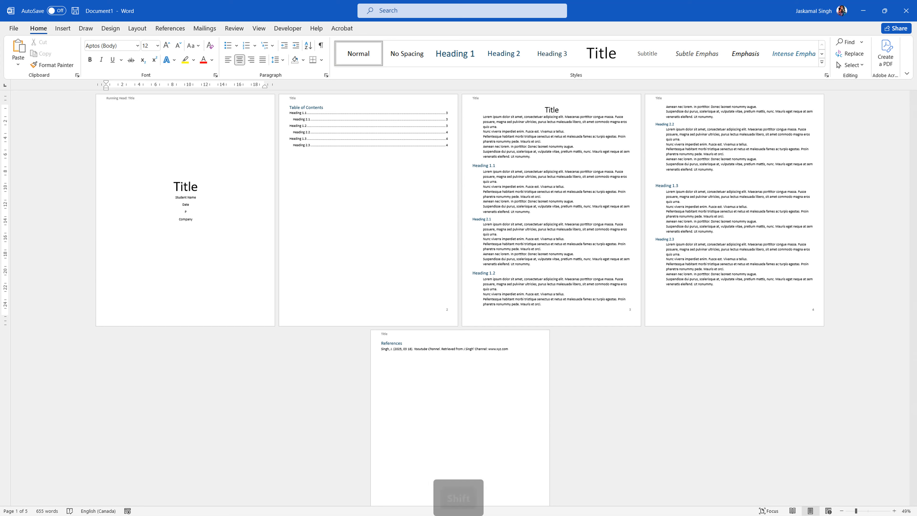
{"action": "type", "text": "Proe"}
{"action": "key", "text": "BackSpace"}
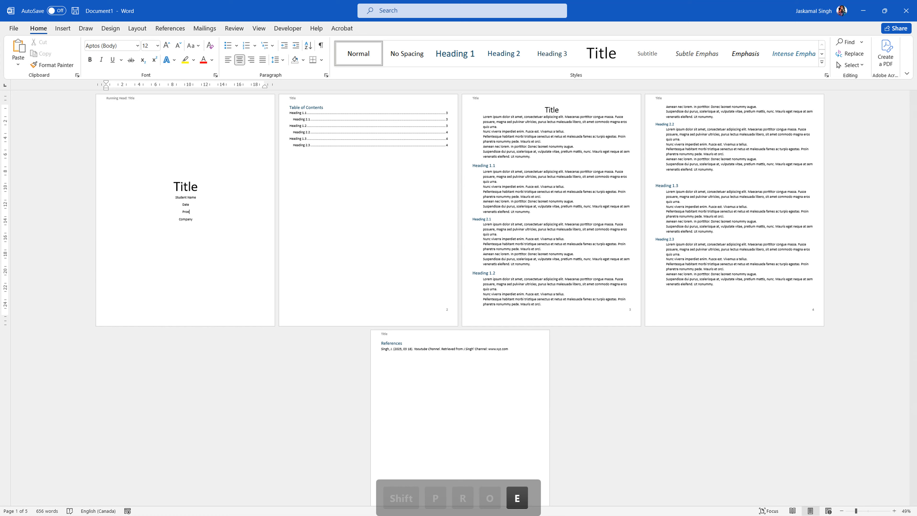
{"action": "type", "text": "fesso"}
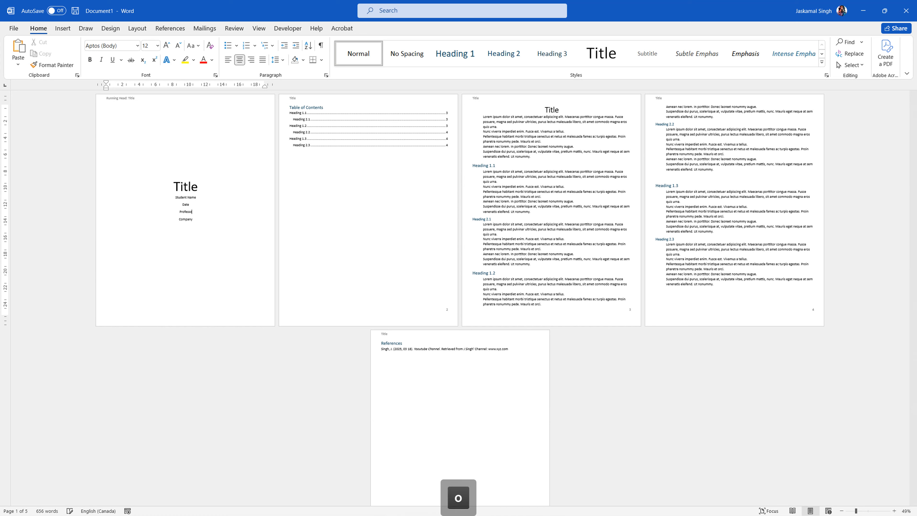
{"action": "type", "text": "r Name"}
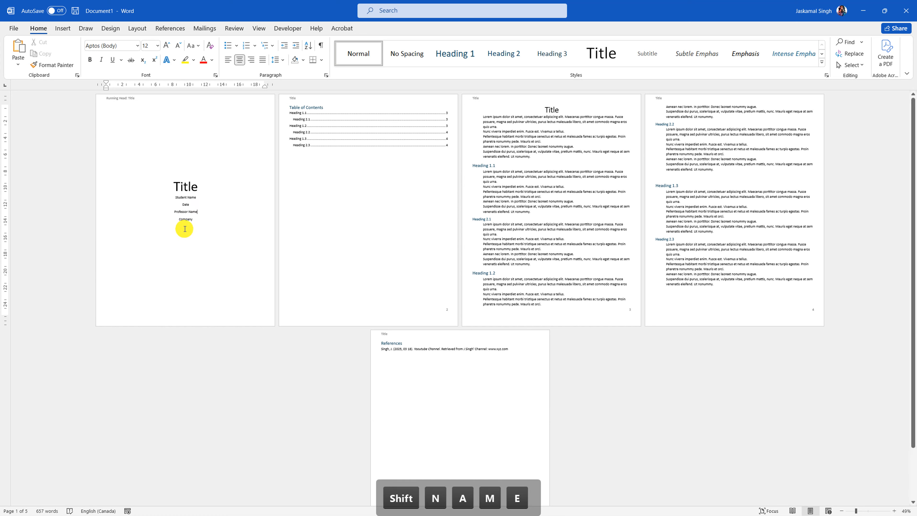